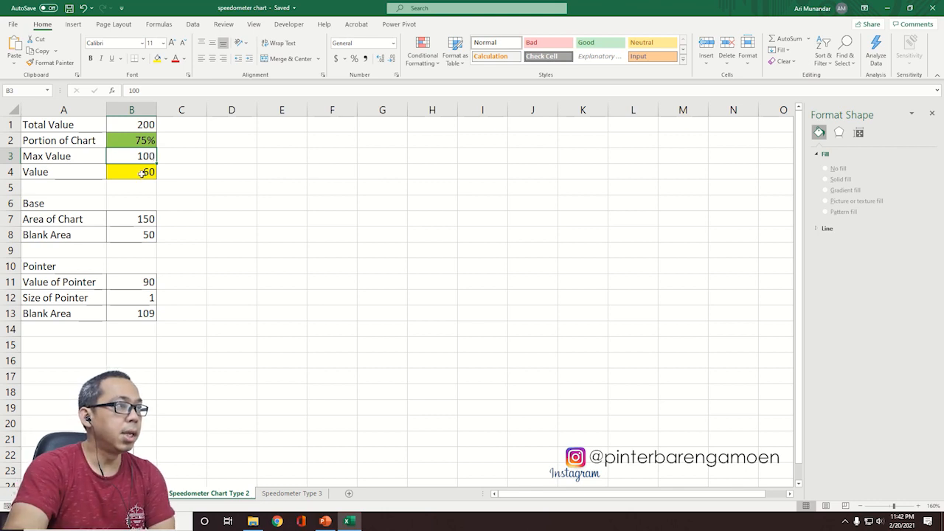
Step: Examine the Value cell and the Base formulas for Area of Chart and Blank Area in B7:B8
{"action": "left_click", "coordinate": [143, 173]}
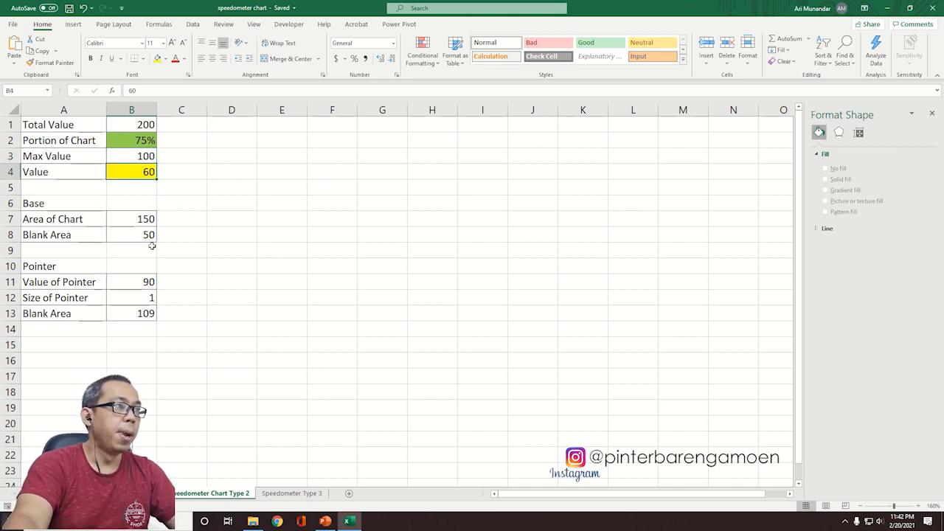
{"action": "left_click", "coordinate": [131, 220]}
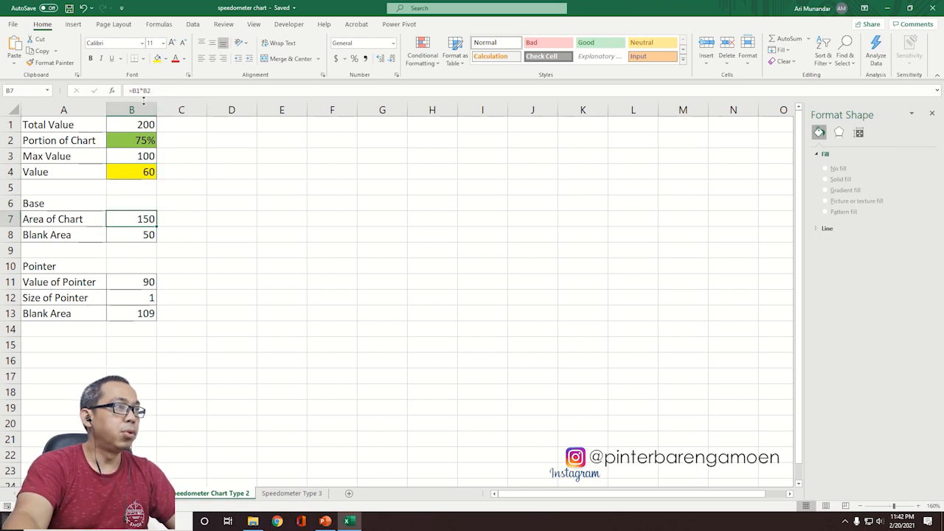
{"action": "left_click", "coordinate": [144, 140]}
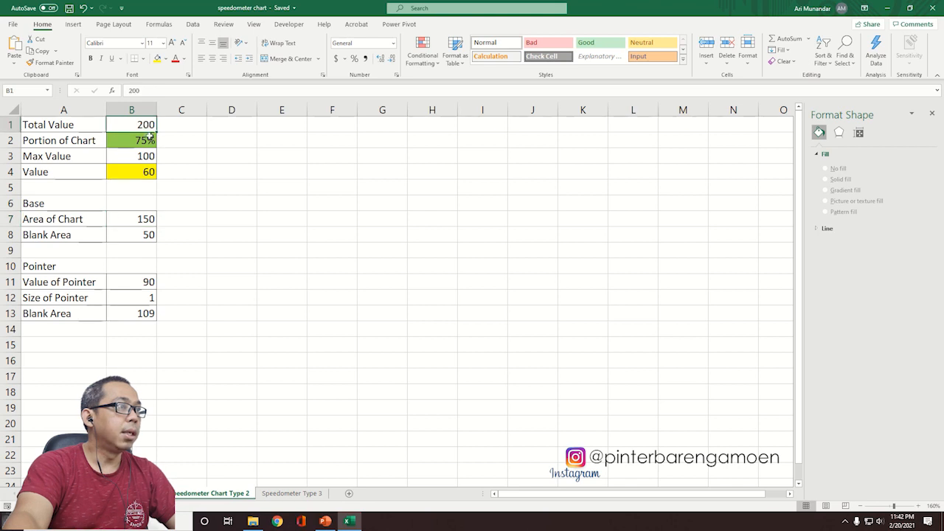
{"action": "left_click", "coordinate": [144, 224]}
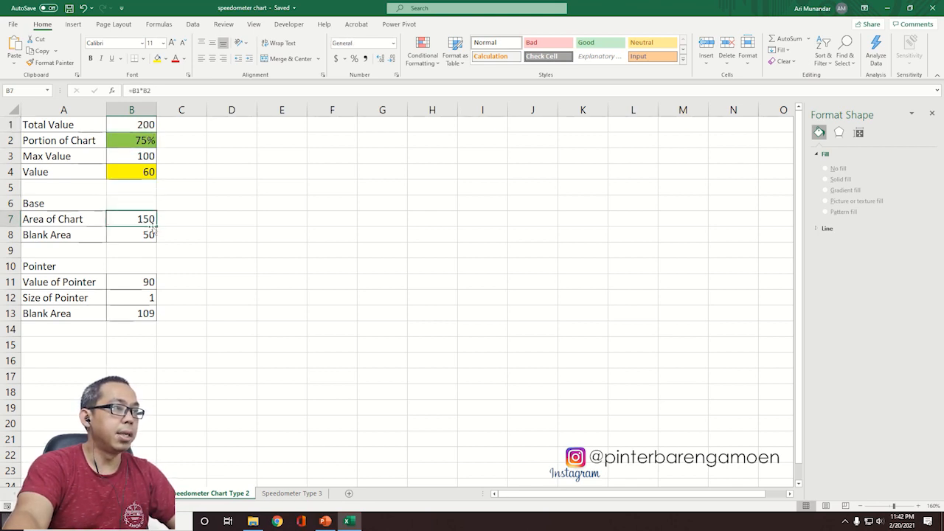
{"action": "left_click", "coordinate": [137, 236]}
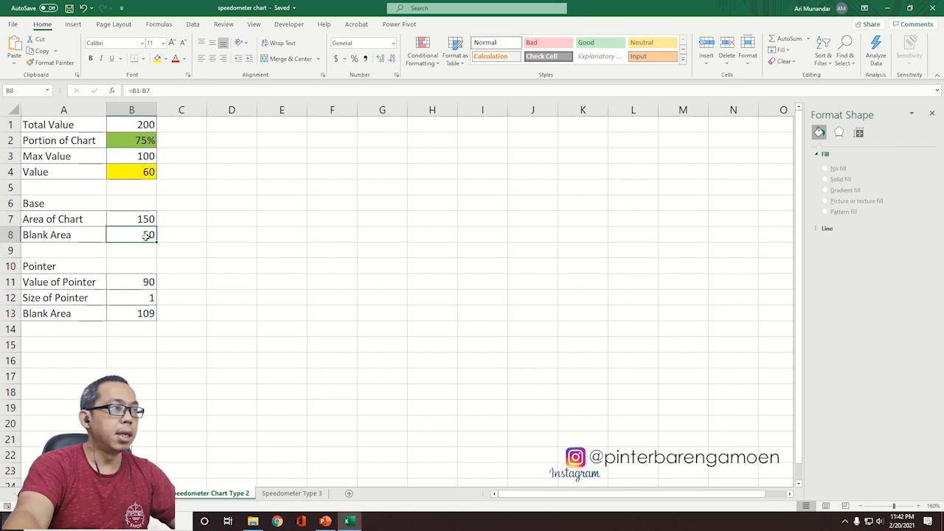
{"action": "left_click", "coordinate": [145, 215]}
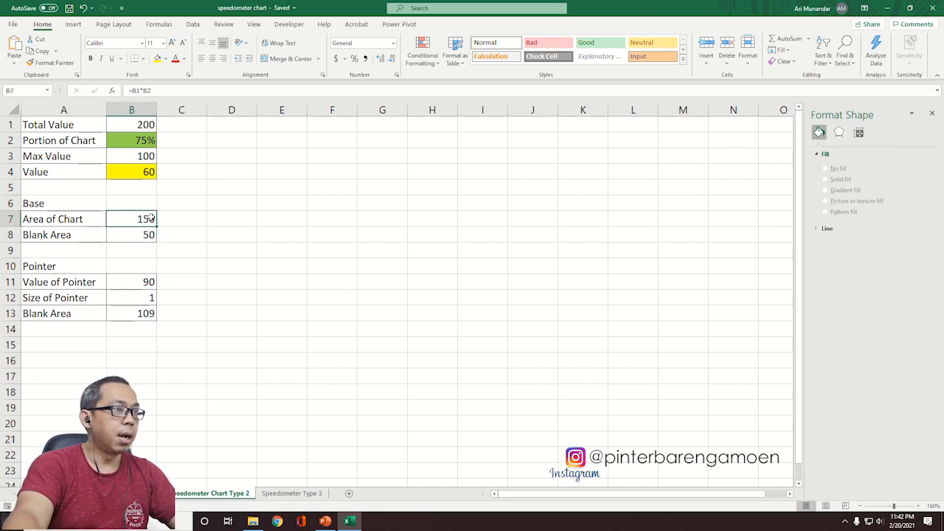
{"action": "left_click_drag", "start_coordinate": [149, 217], "coordinate": [140, 232]}
{"action": "left_click", "coordinate": [193, 286]}
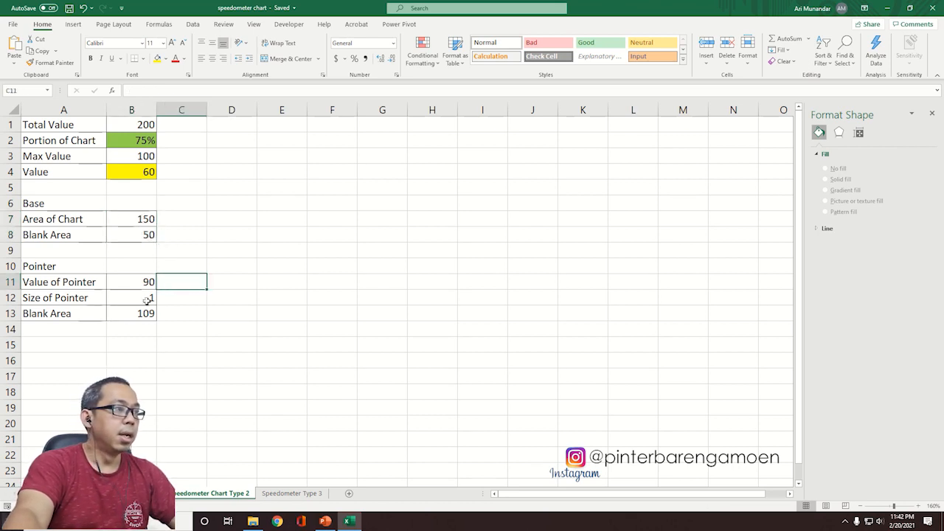
Step: Examine the Pointer values and formulas in B11:B13 and the input cells they refer to
{"action": "left_click_drag", "start_coordinate": [149, 281], "coordinate": [147, 314]}
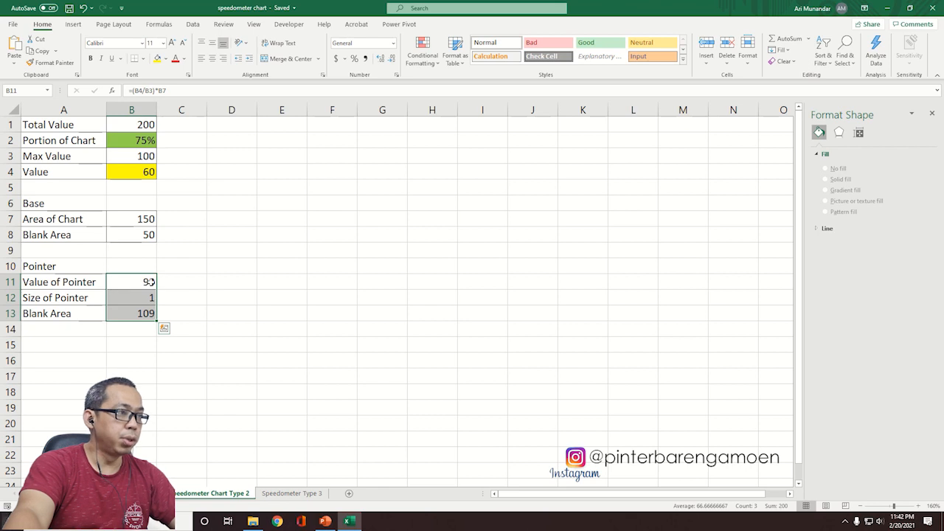
{"action": "left_click", "coordinate": [148, 281]}
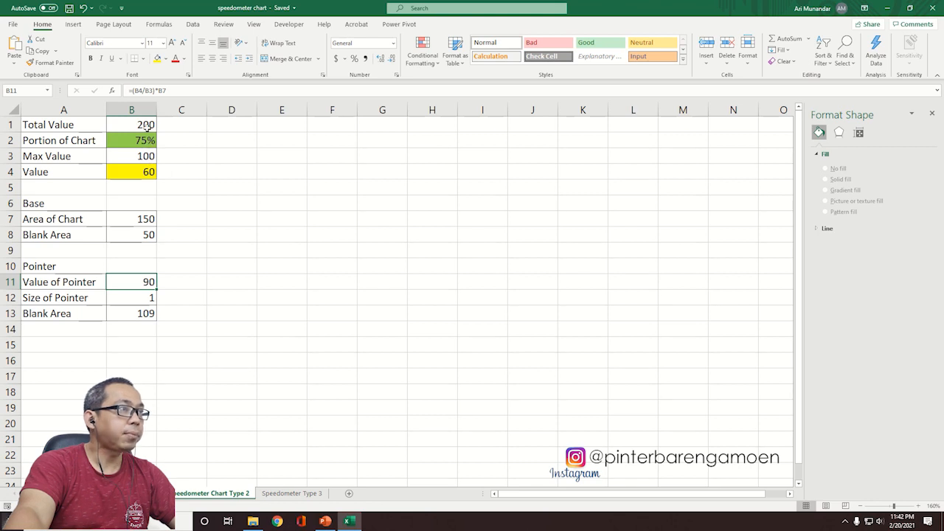
{"action": "left_click", "coordinate": [147, 169]}
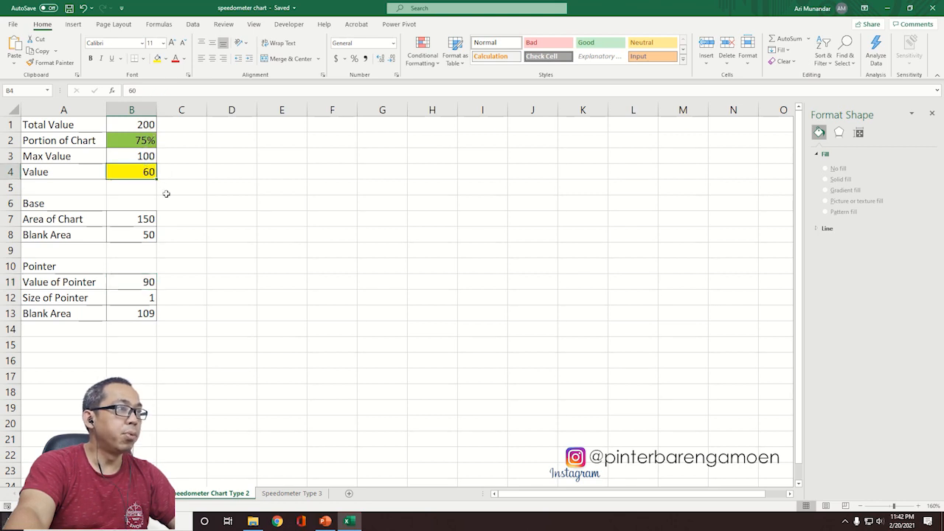
{"action": "left_click", "coordinate": [131, 281]}
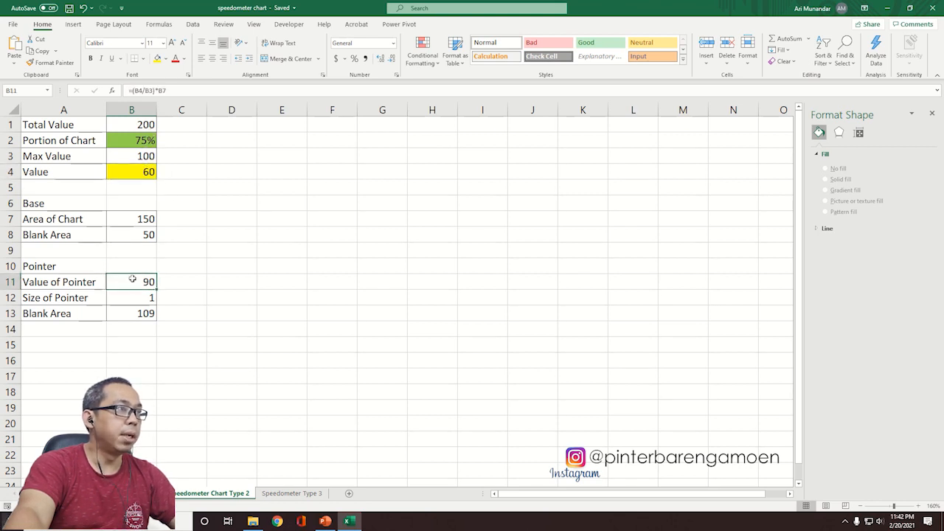
{"action": "left_click", "coordinate": [147, 155]}
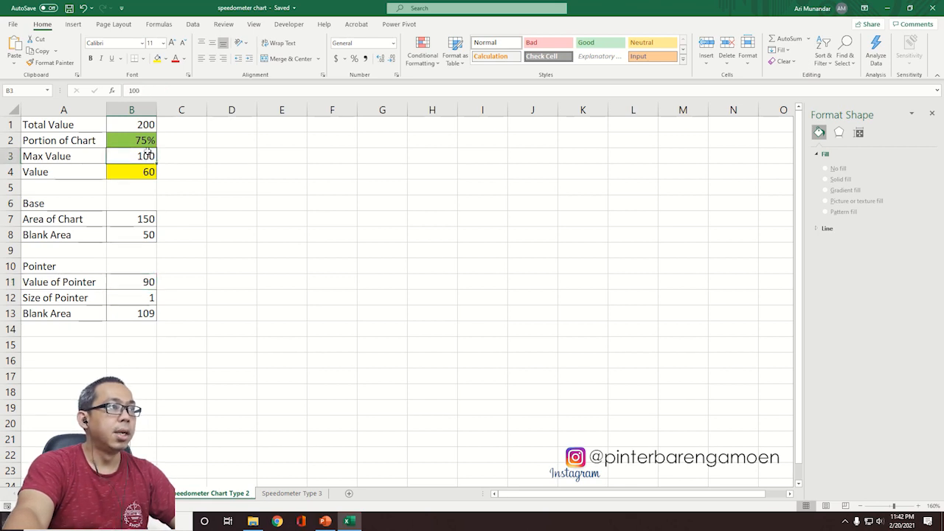
{"action": "left_click", "coordinate": [146, 280]}
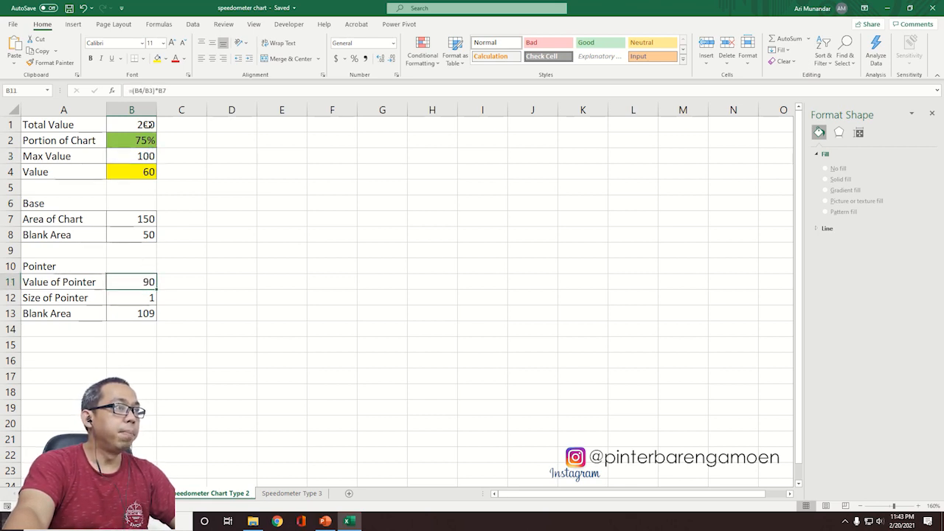
{"action": "left_click", "coordinate": [146, 219]}
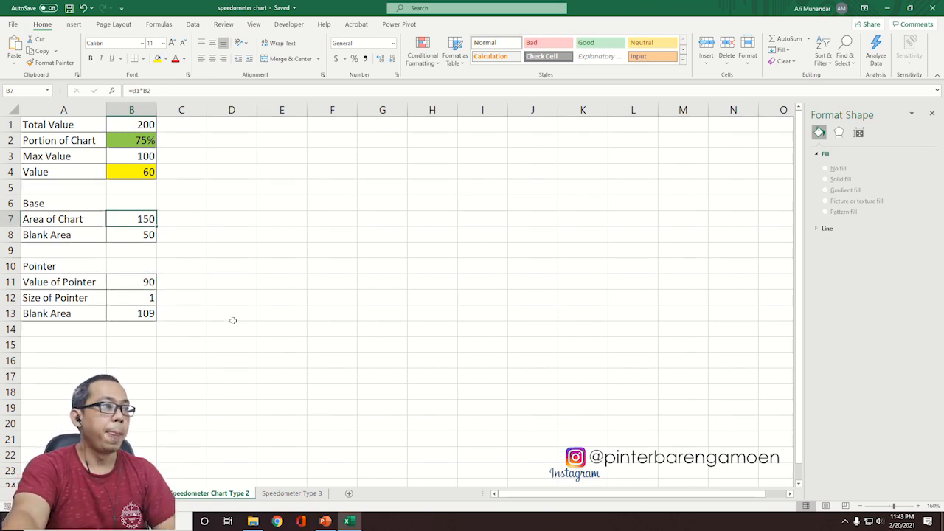
{"action": "left_click", "coordinate": [150, 300]}
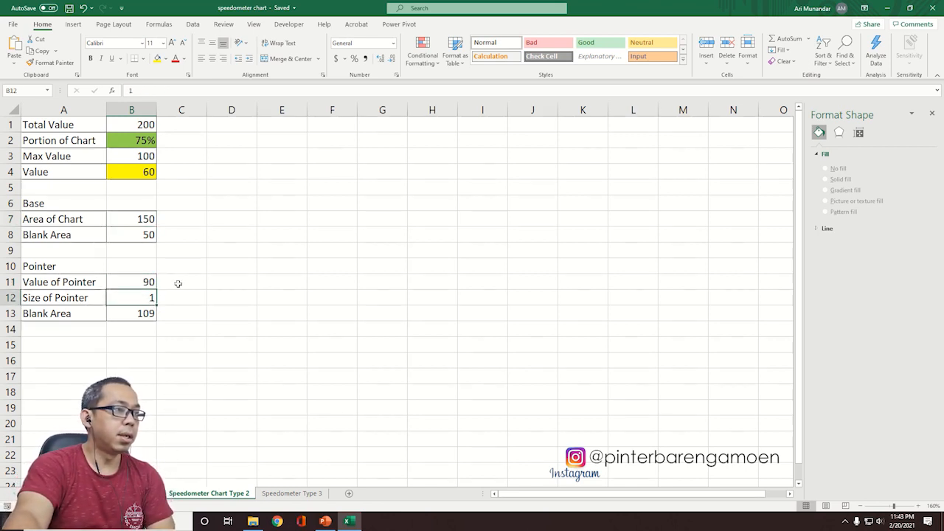
{"action": "left_click", "coordinate": [144, 283]}
{"action": "left_click", "coordinate": [150, 300]}
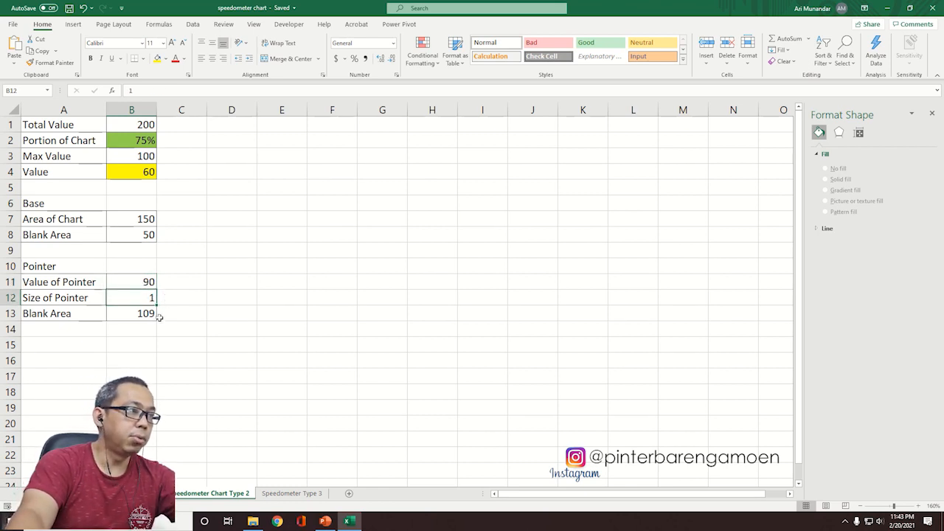
{"action": "left_click", "coordinate": [146, 314]}
{"action": "left_click", "coordinate": [145, 282]}
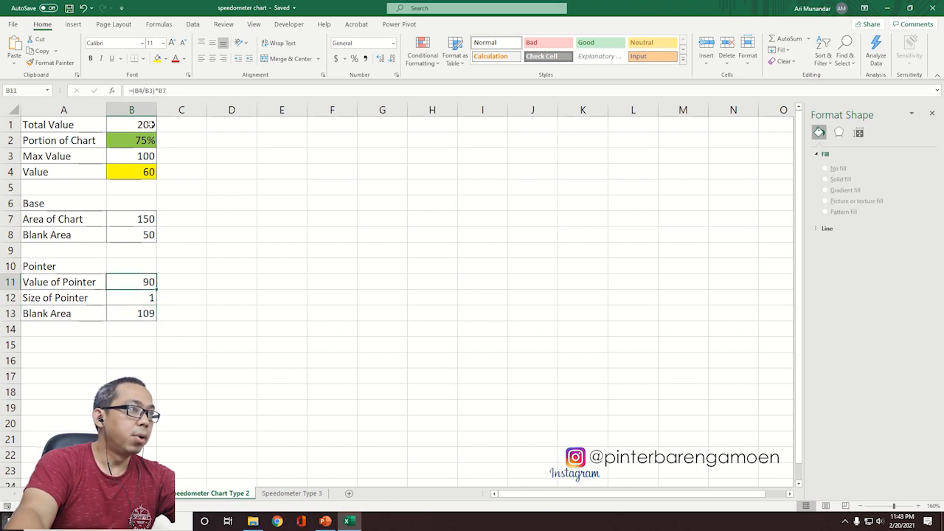
{"action": "left_click", "coordinate": [135, 299]}
{"action": "left_click_drag", "start_coordinate": [142, 283], "coordinate": [143, 313]}
{"action": "left_click", "coordinate": [235, 208]}
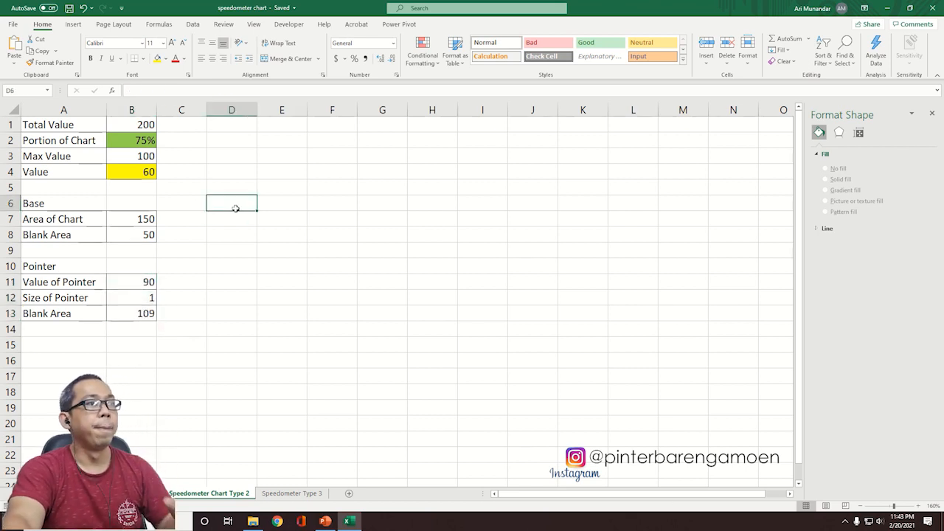
Step: Insert an empty doughnut chart from a blank cell and place it beside the data tables, starting in column C
{"action": "left_click", "coordinate": [226, 154]}
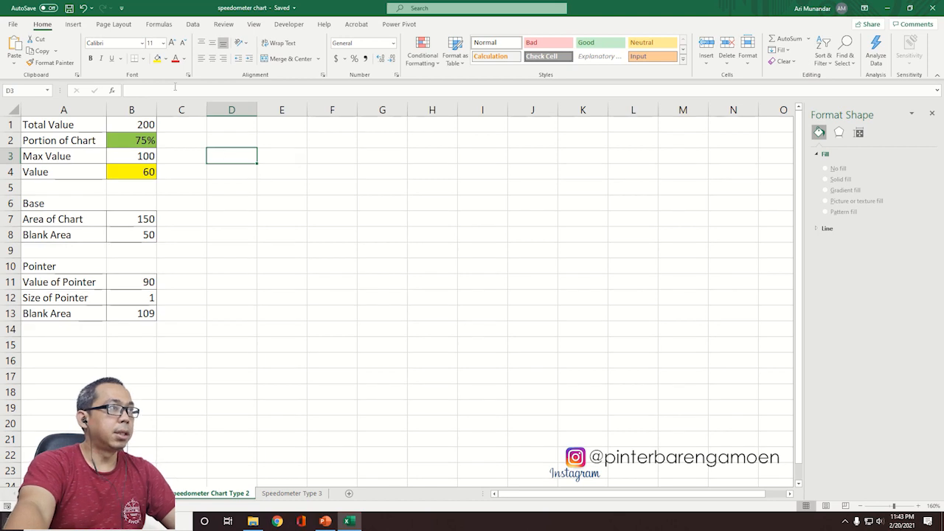
{"action": "left_click", "coordinate": [73, 24]}
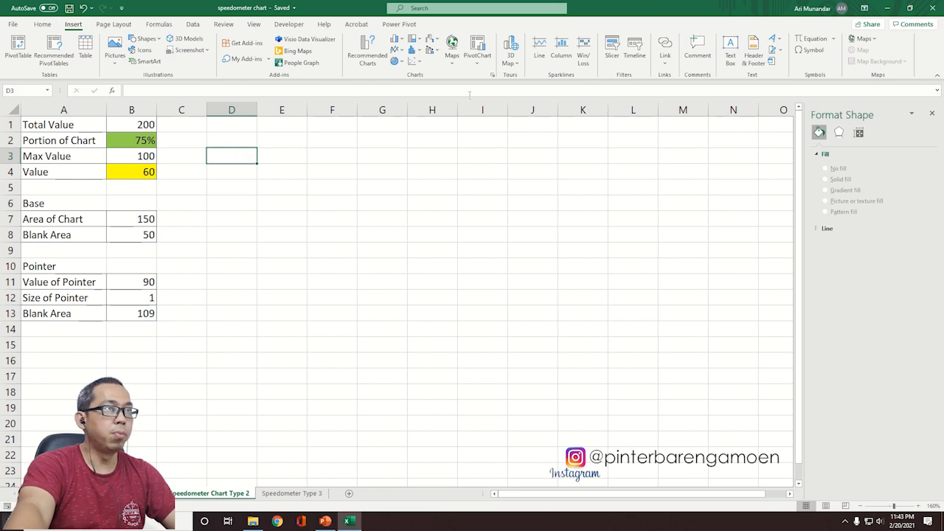
{"action": "left_click", "coordinate": [397, 61]}
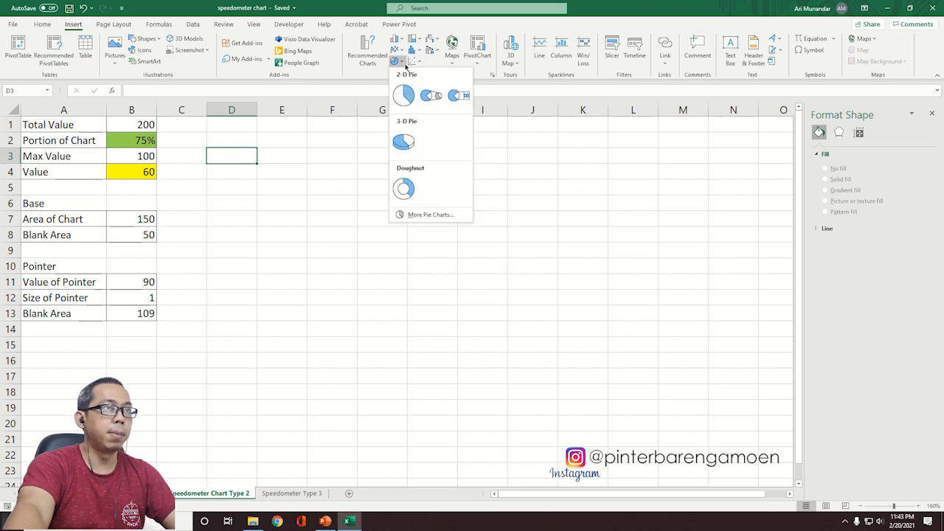
{"action": "left_click", "coordinate": [409, 190]}
{"action": "left_click_drag", "start_coordinate": [418, 198], "coordinate": [385, 136]}
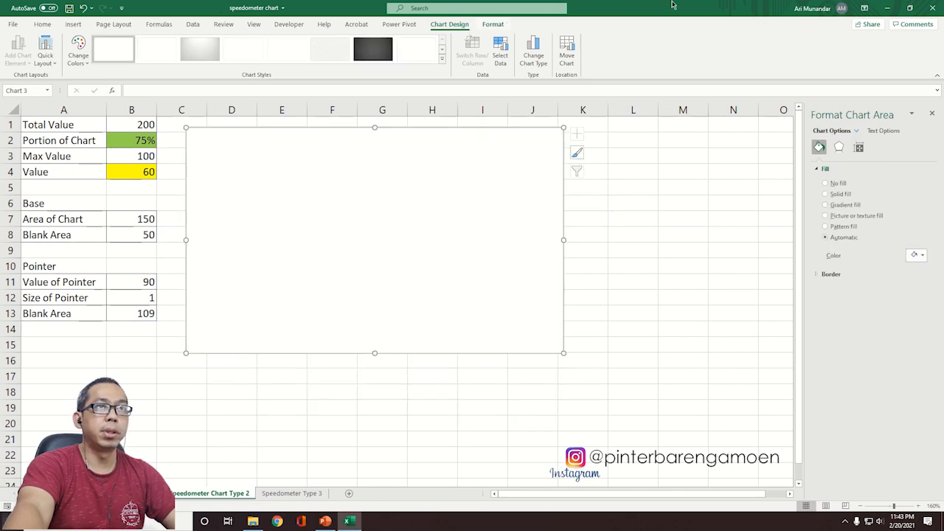
Step: Set the empty chart's height and width to 2.5" each
{"action": "left_click", "coordinate": [492, 24]}
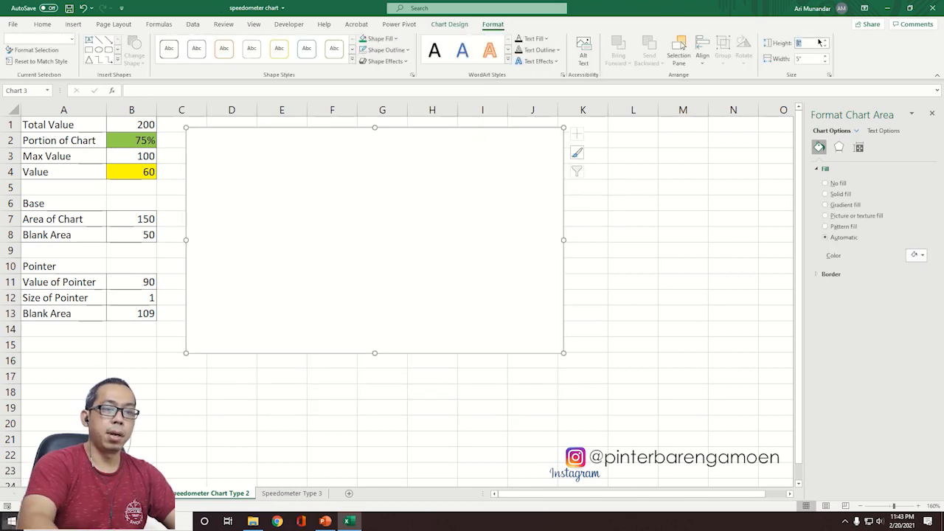
{"action": "key", "text": "Tab"}
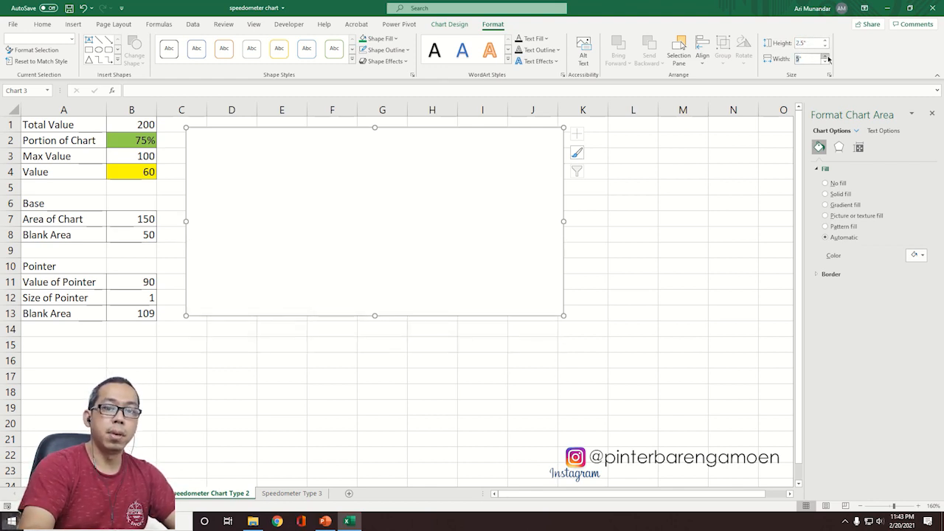
{"action": "key", "text": "Return"}
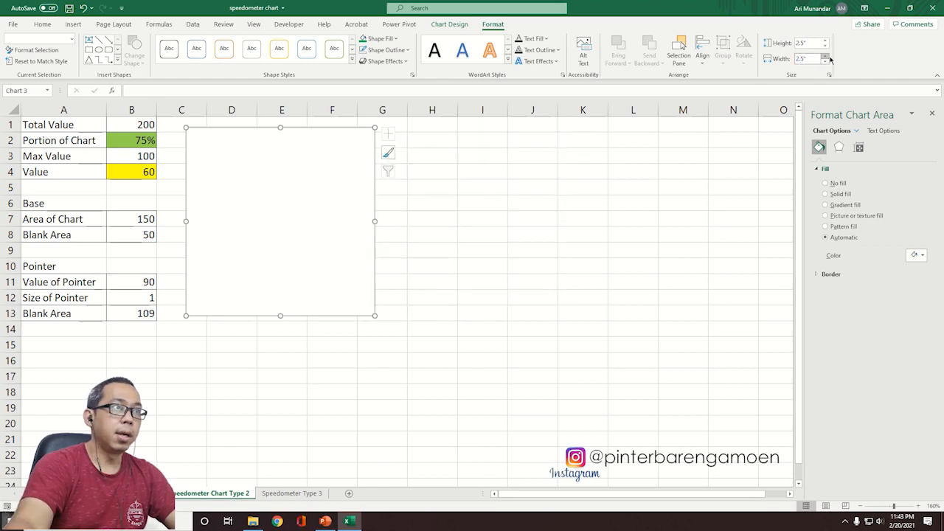
Step: Add a data series to the chart, named from cell A6 (Base) with values from B7:B8
{"action": "left_click", "coordinate": [449, 23]}
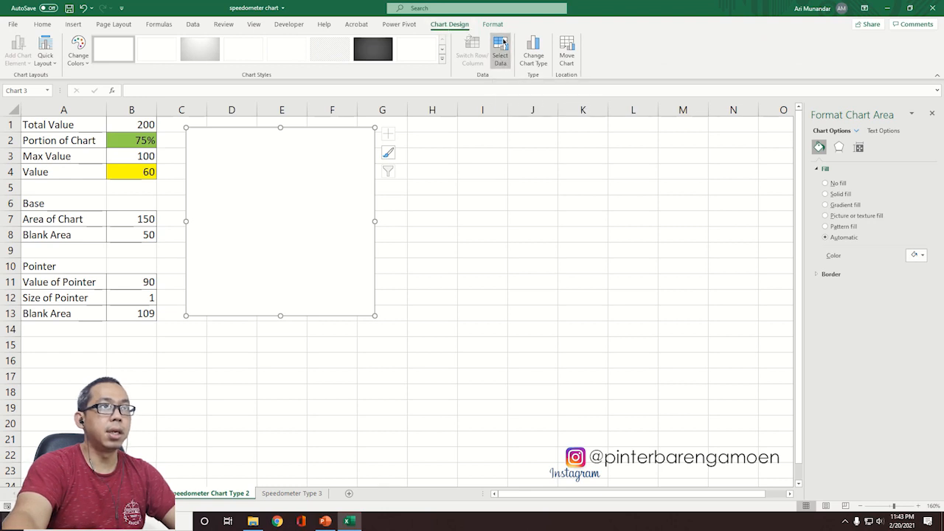
{"action": "left_click", "coordinate": [505, 62]}
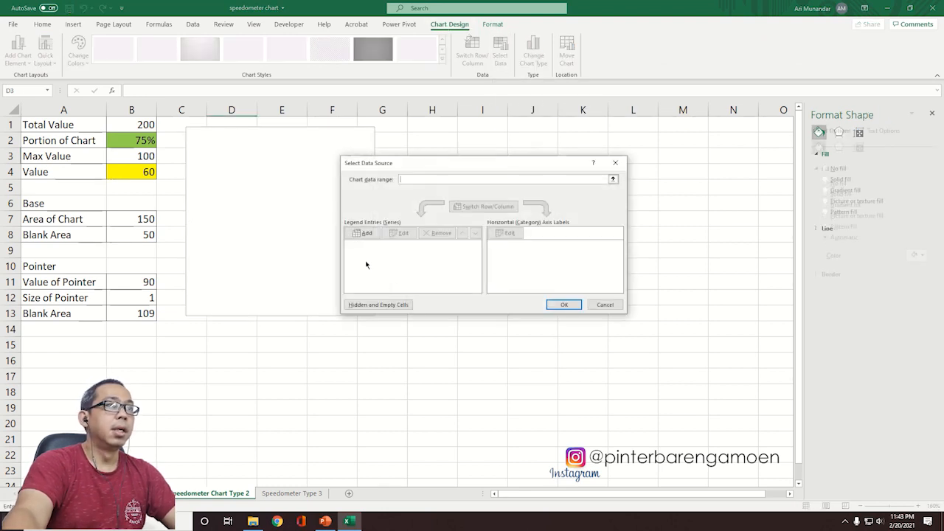
{"action": "left_click", "coordinate": [365, 233]}
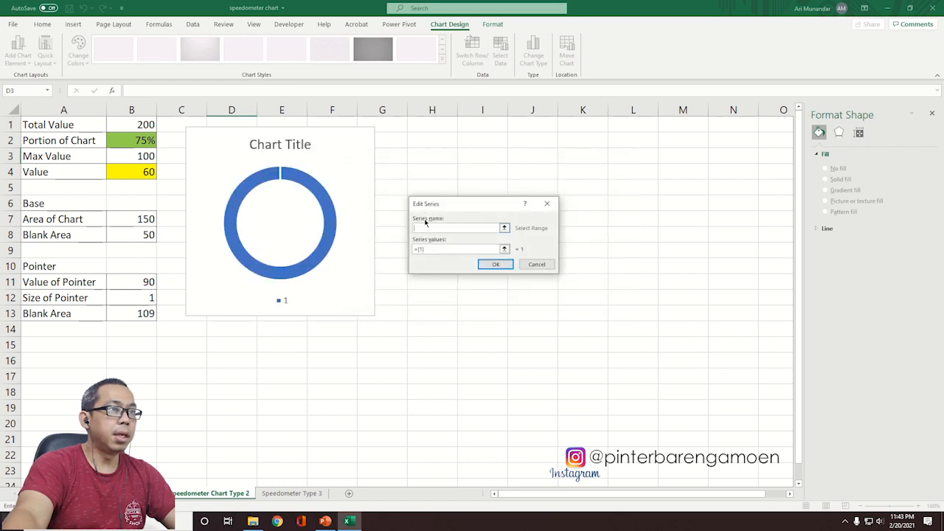
{"action": "left_click", "coordinate": [26, 205]}
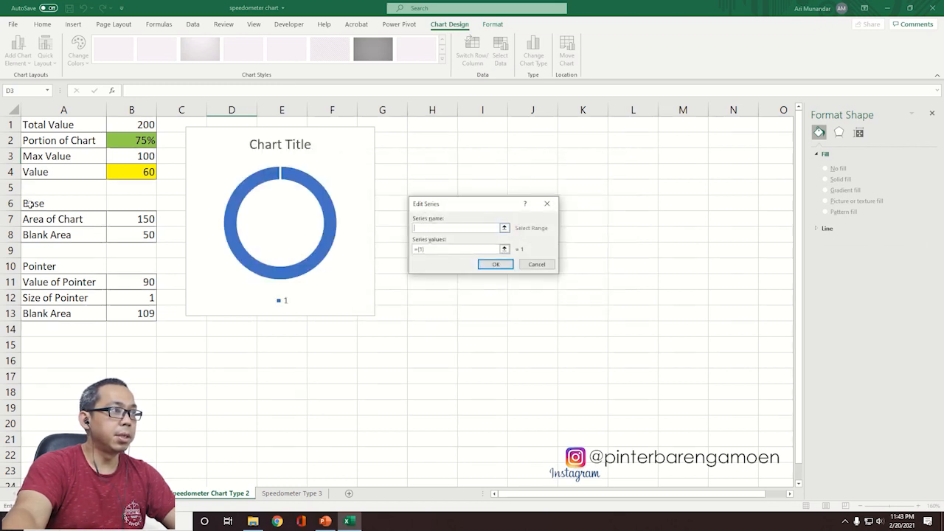
{"action": "left_click", "coordinate": [435, 248]}
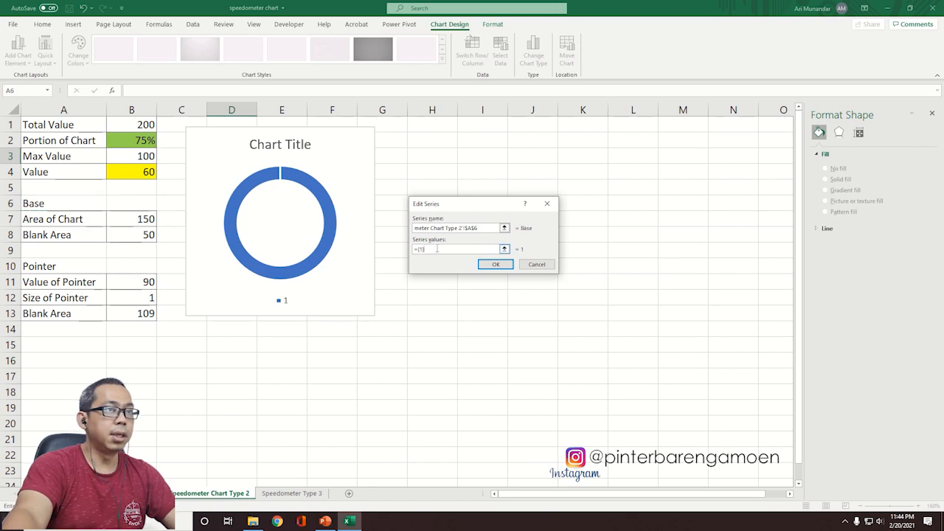
{"action": "key", "text": "BackSpace"}
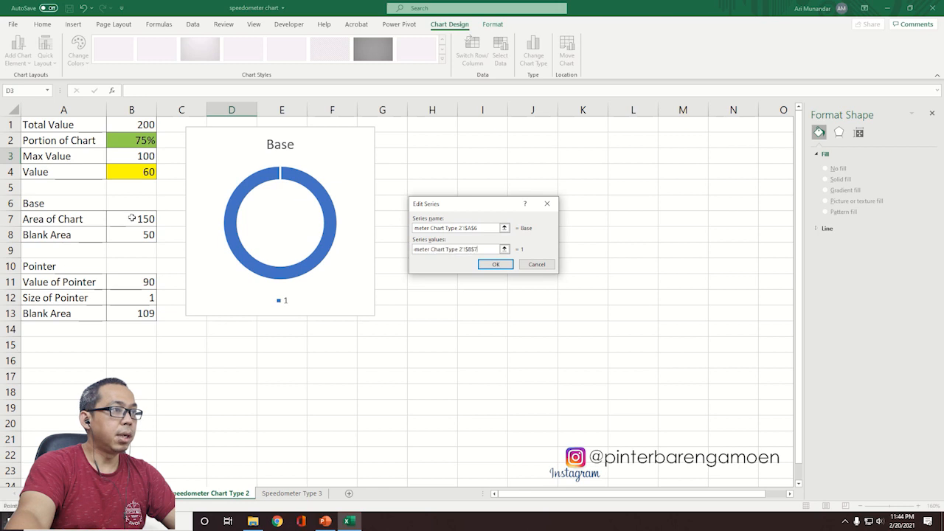
{"action": "left_click_drag", "start_coordinate": [131, 218], "coordinate": [132, 235]}
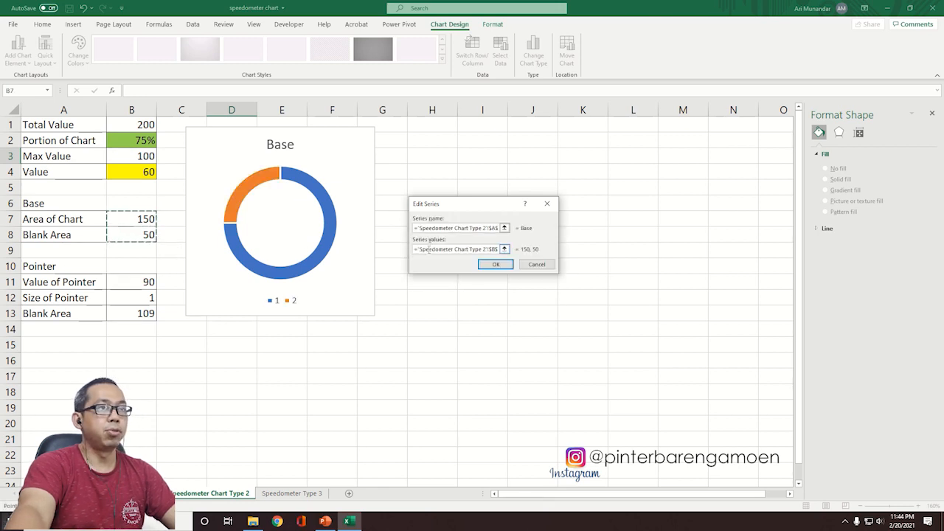
{"action": "left_click", "coordinate": [497, 265]}
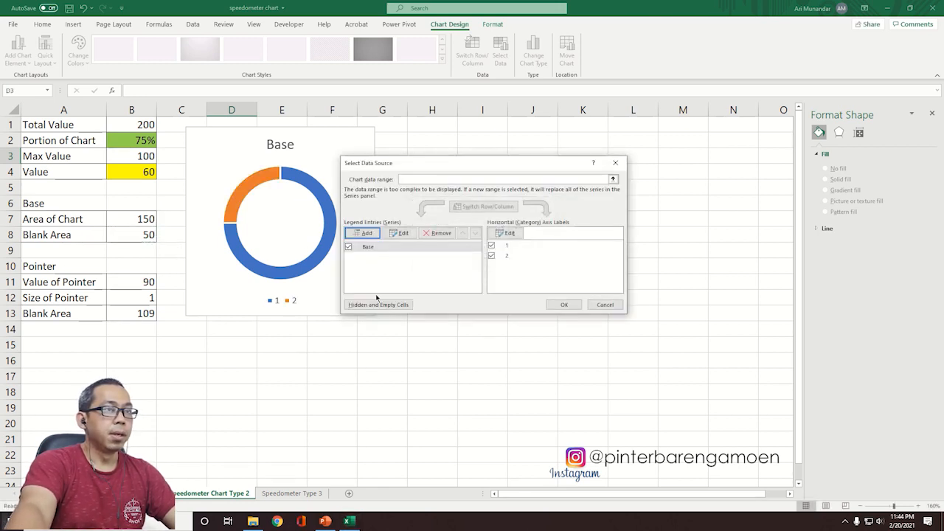
{"action": "left_click", "coordinate": [564, 304]}
Step: Delete the legend and the title from the doughnut chart
{"action": "left_click", "coordinate": [297, 307]}
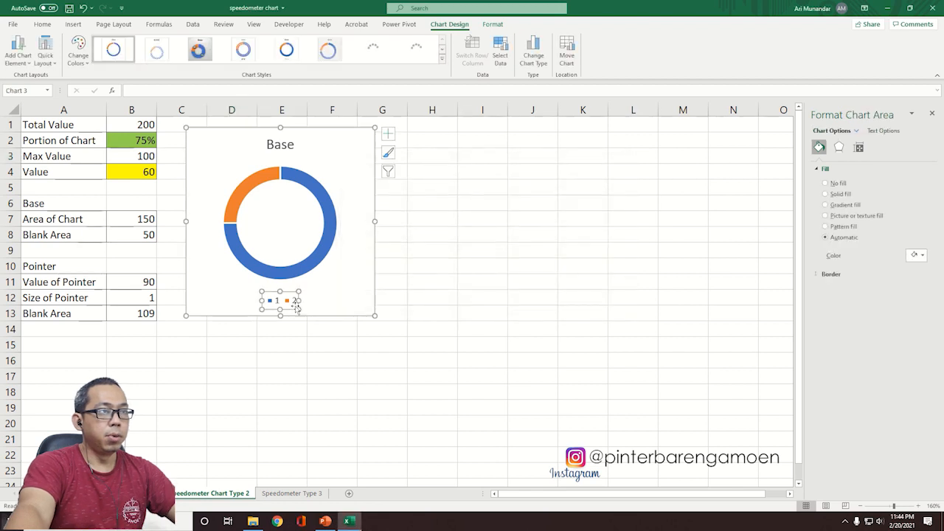
{"action": "key", "text": "Delete"}
{"action": "left_click", "coordinate": [282, 146]}
{"action": "key", "text": "Delete"}
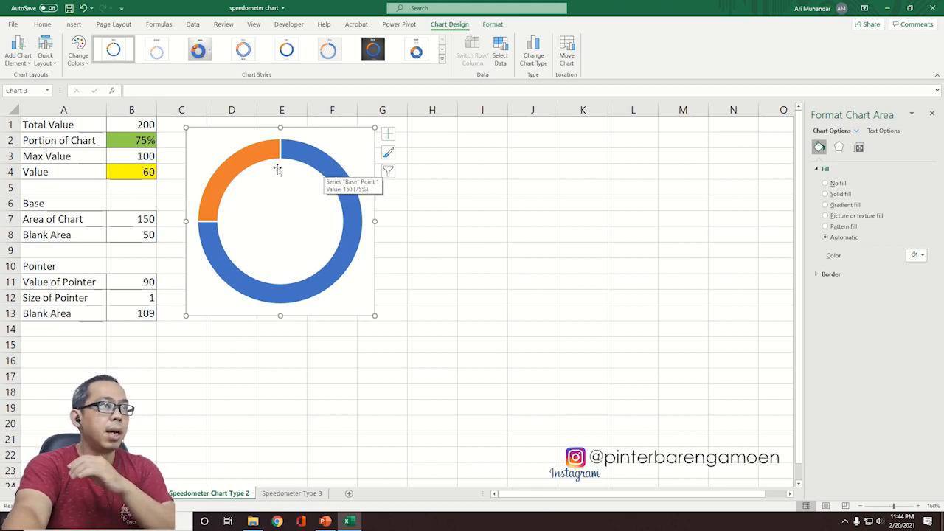
Step: Set the Base series' angle of first slice to 220°
{"action": "left_click", "coordinate": [296, 156]}
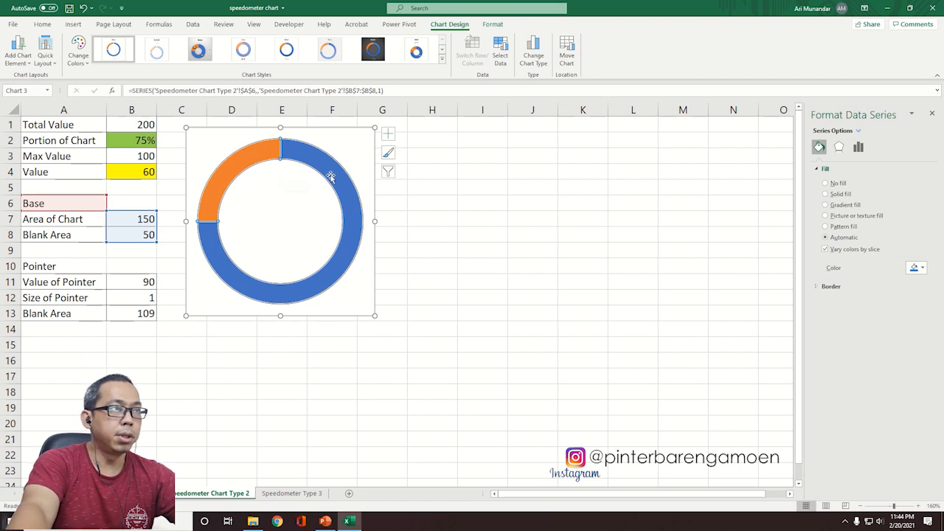
{"action": "left_click", "coordinate": [858, 147]}
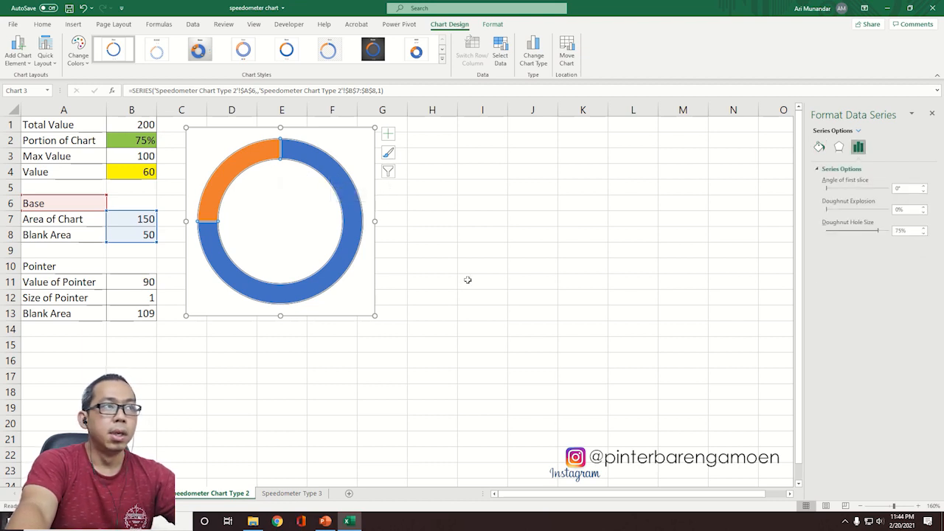
{"action": "left_click", "coordinate": [898, 189]}
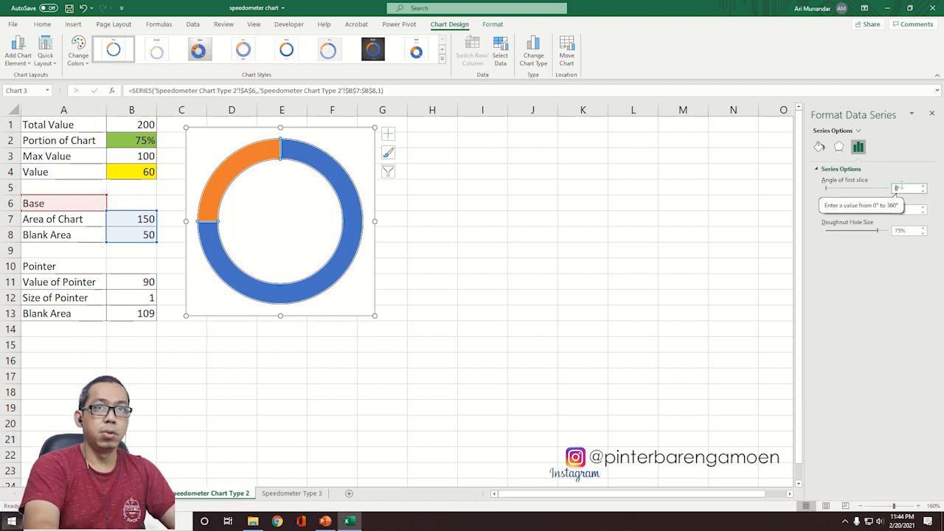
{"action": "type", "text": "2"}
{"action": "key", "text": "Return"}
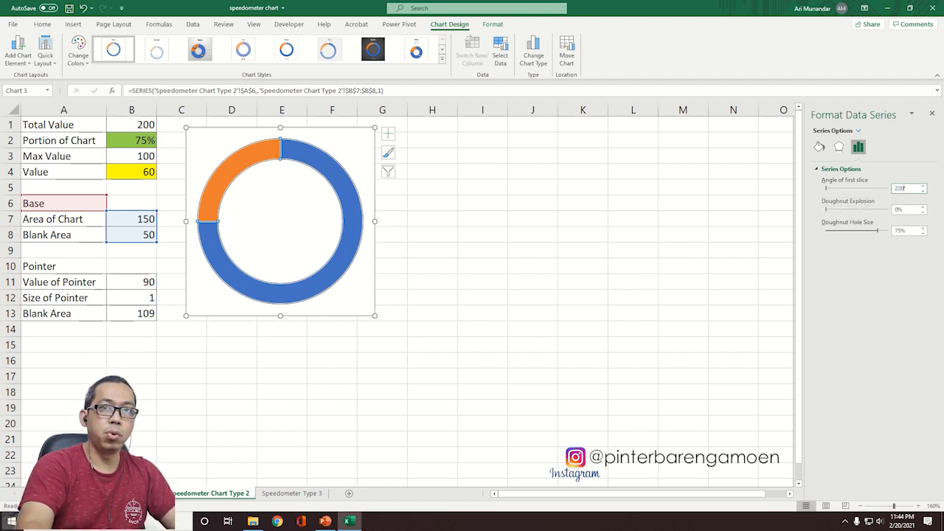
{"action": "key", "text": "Return"}
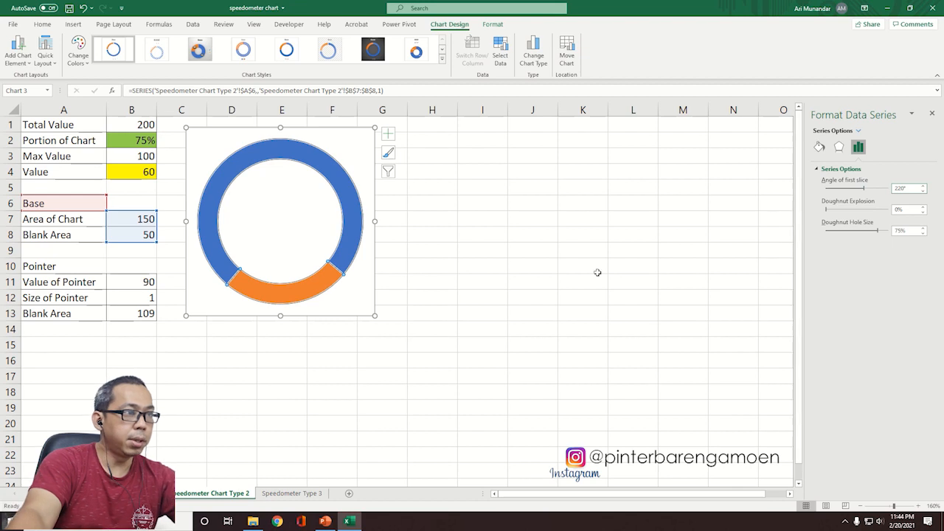
Step: Add a data label to the orange Blank Area slice of the doughnut
{"action": "left_click", "coordinate": [317, 289]}
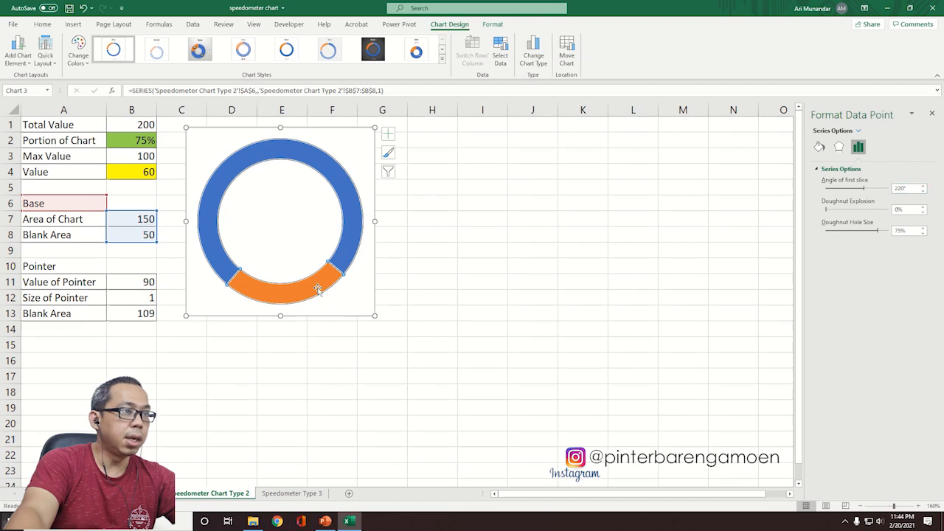
{"action": "right_click", "coordinate": [317, 289]}
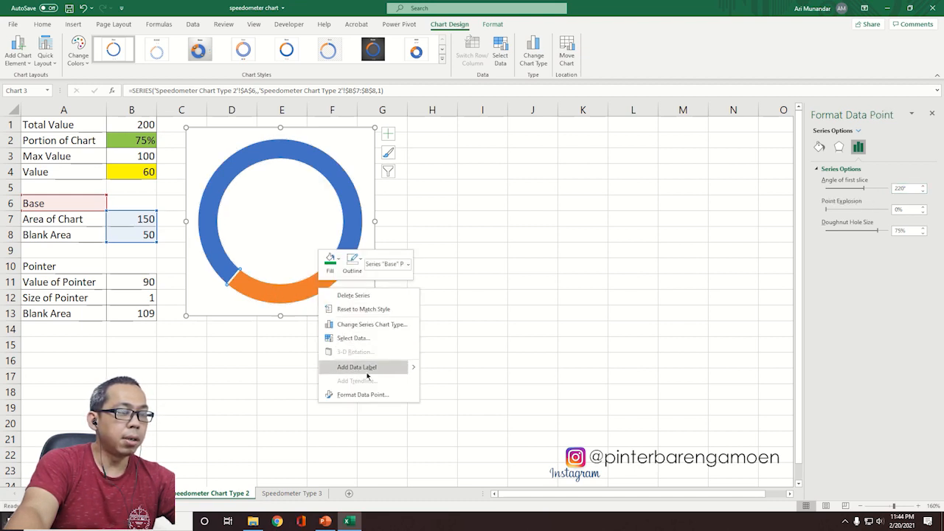
{"action": "left_click", "coordinate": [412, 366]}
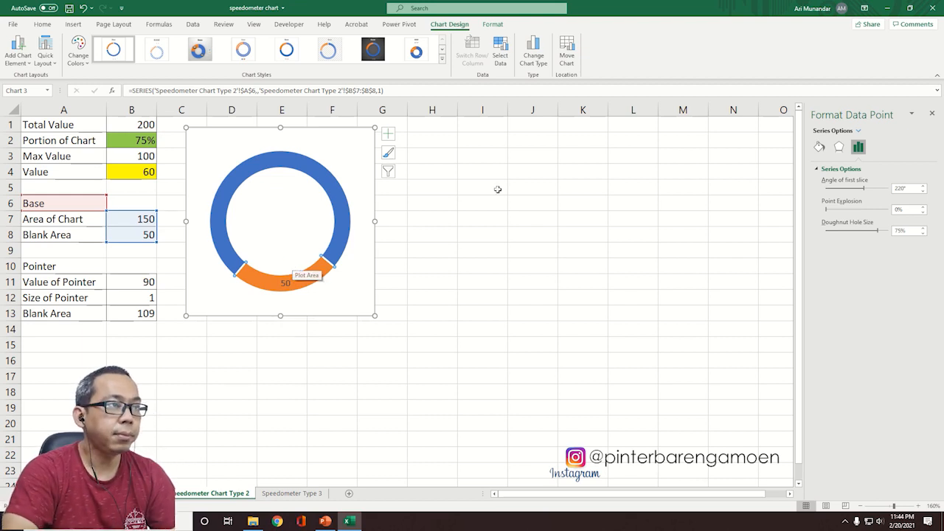
Step: Set the angle of first slice to 225° and delete the data label from the orange slice
{"action": "left_click", "coordinate": [923, 186]}
{"action": "left_click", "coordinate": [923, 185]}
{"action": "left_click", "coordinate": [923, 186]}
{"action": "left_click", "coordinate": [922, 186]}
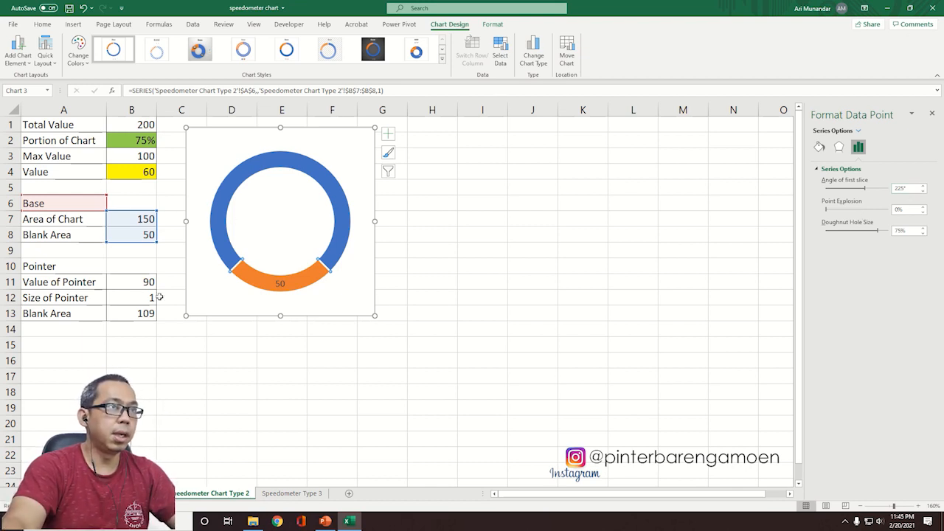
{"action": "left_click", "coordinate": [281, 287]}
{"action": "key", "text": "Delete"}
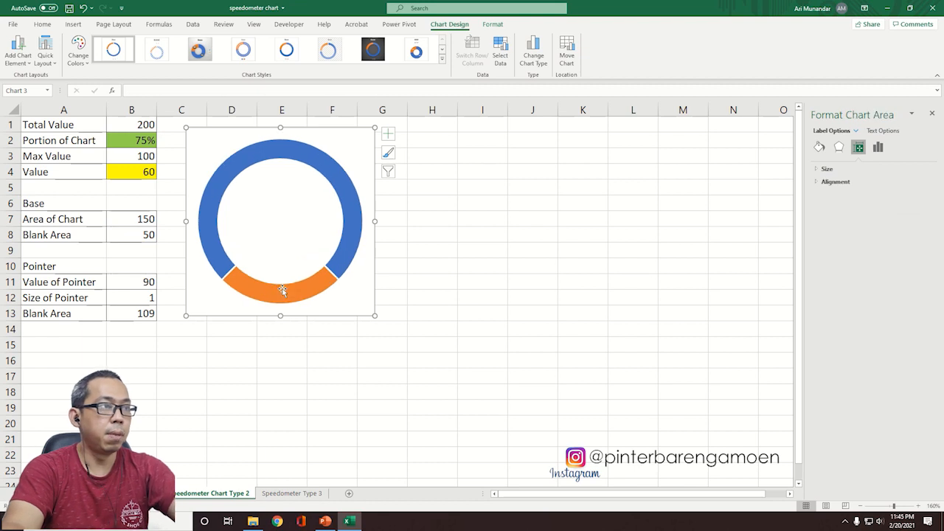
Step: Give the orange Blank Area slice no fill and no border line
{"action": "left_click", "coordinate": [303, 294]}
{"action": "left_click", "coordinate": [303, 293]}
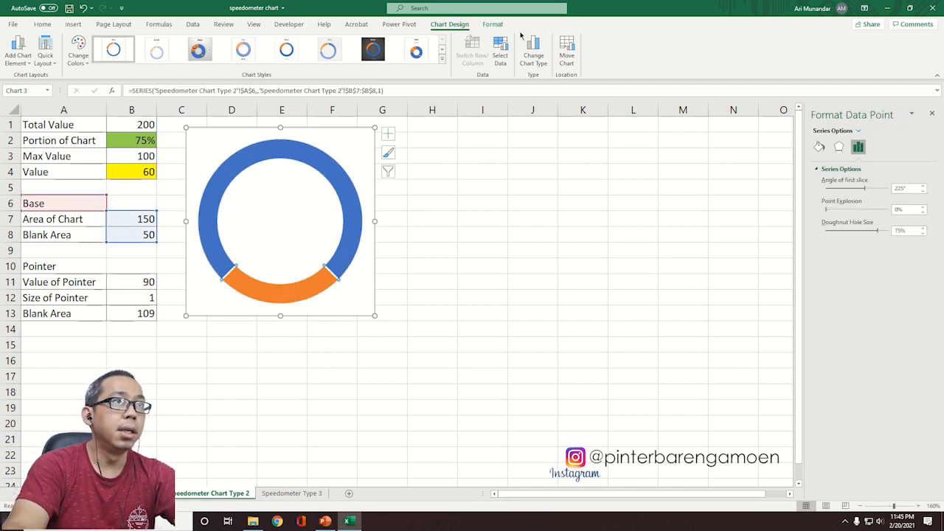
{"action": "left_click", "coordinate": [819, 147]}
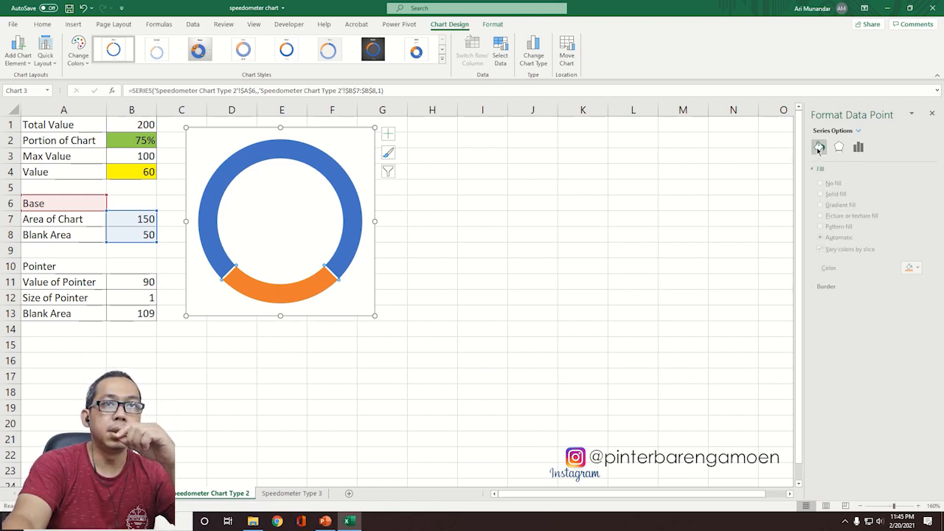
{"action": "left_click", "coordinate": [832, 184]}
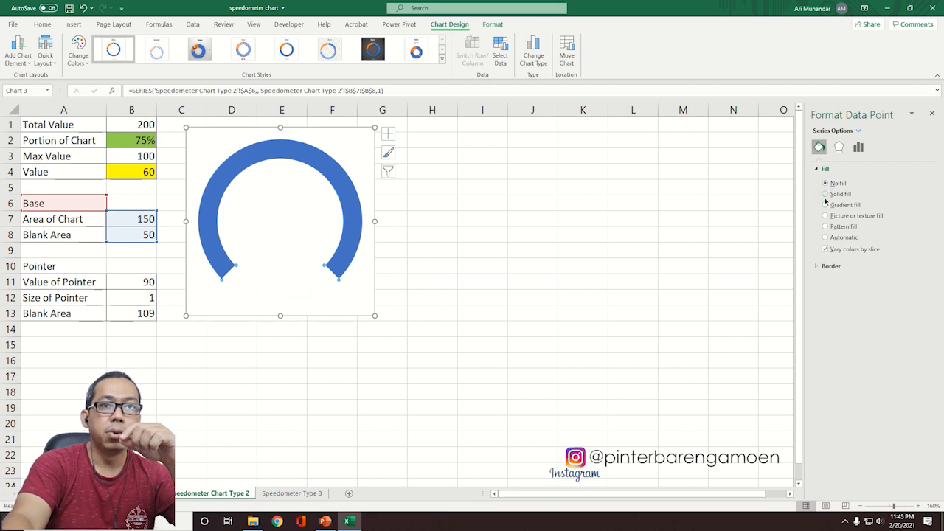
{"action": "left_click", "coordinate": [818, 267]}
{"action": "left_click", "coordinate": [836, 282]}
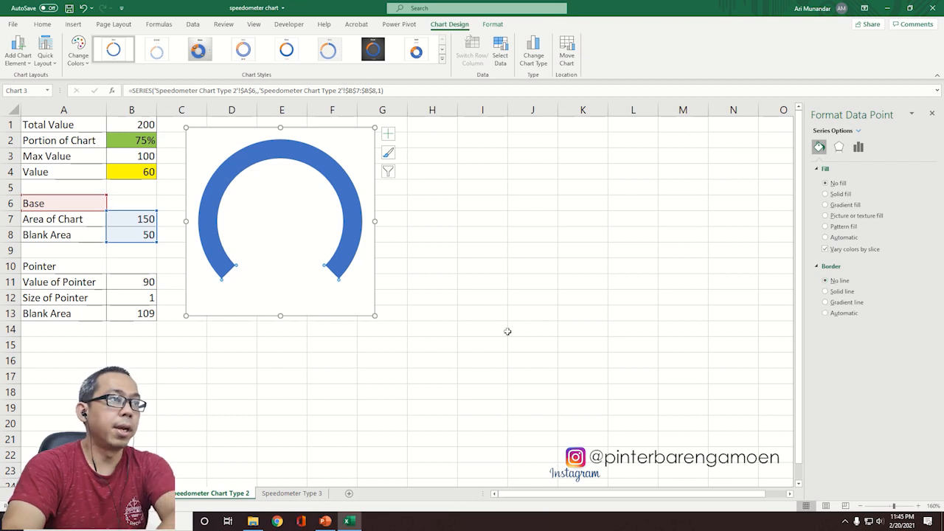
Step: Fill the blue slice of the Base series with a light-variation linear gradient at a 0° angle
{"action": "left_click", "coordinate": [302, 153]}
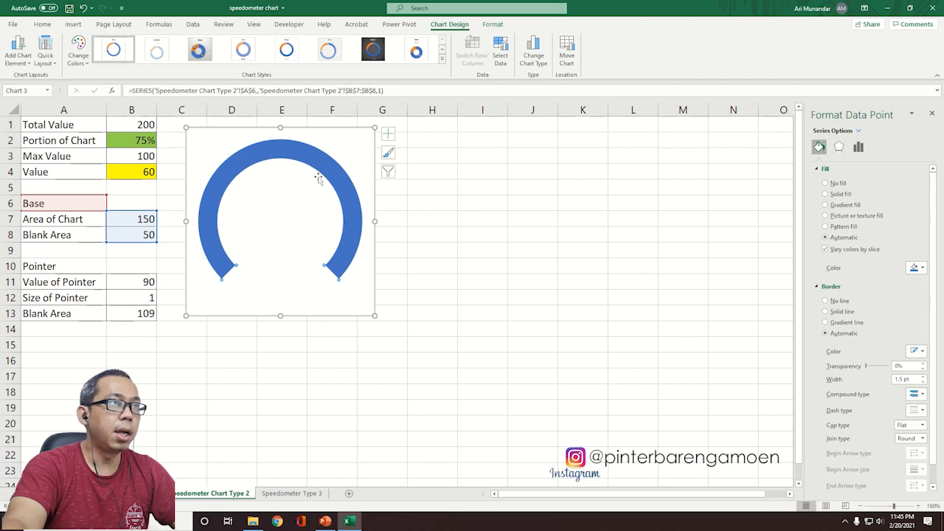
{"action": "left_click", "coordinate": [492, 24]}
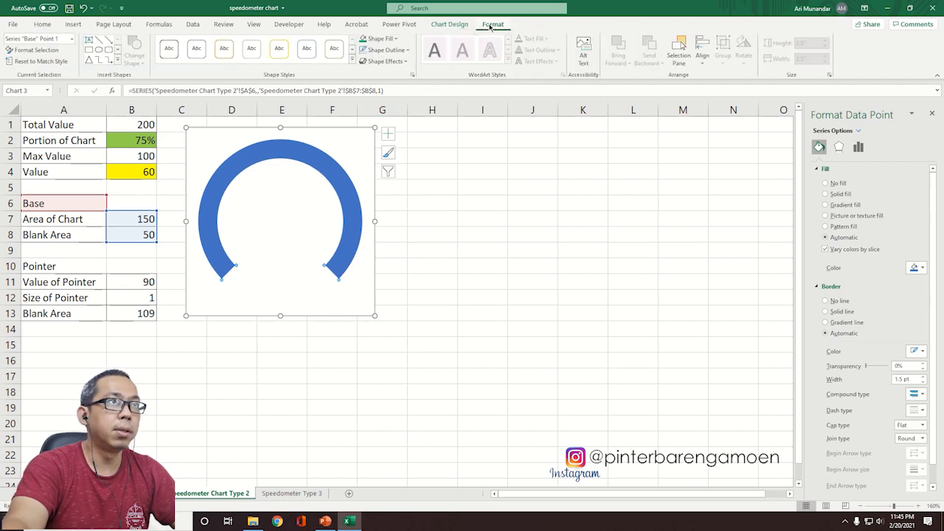
{"action": "left_click", "coordinate": [388, 42]}
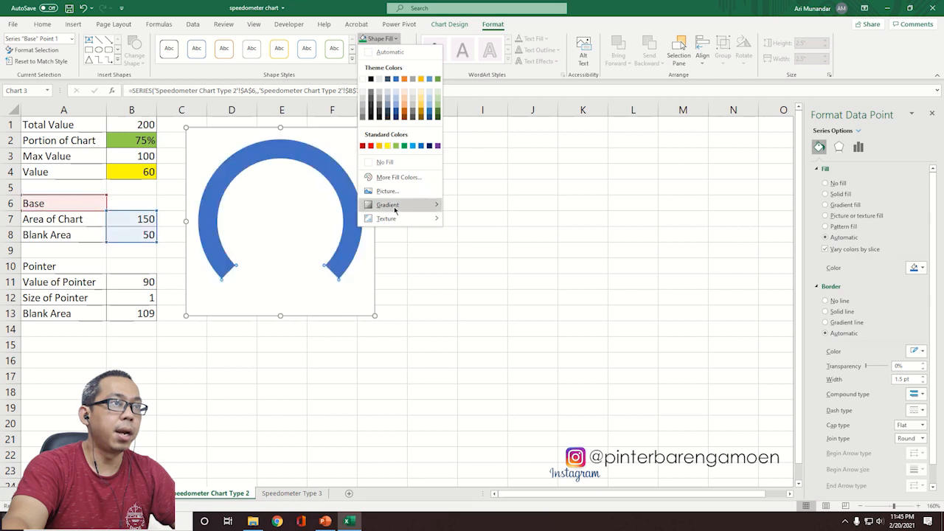
{"action": "mouse_move", "coordinate": [395, 208]}
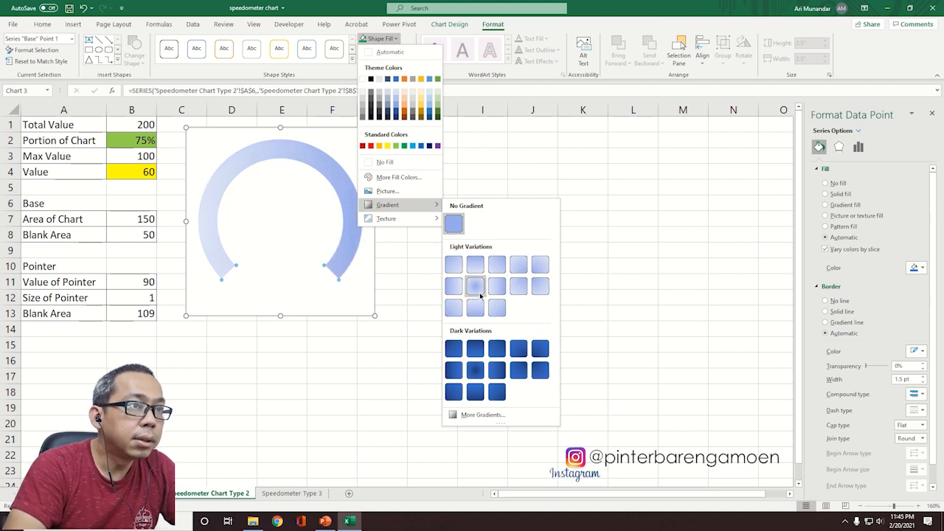
{"action": "left_click", "coordinate": [454, 289]}
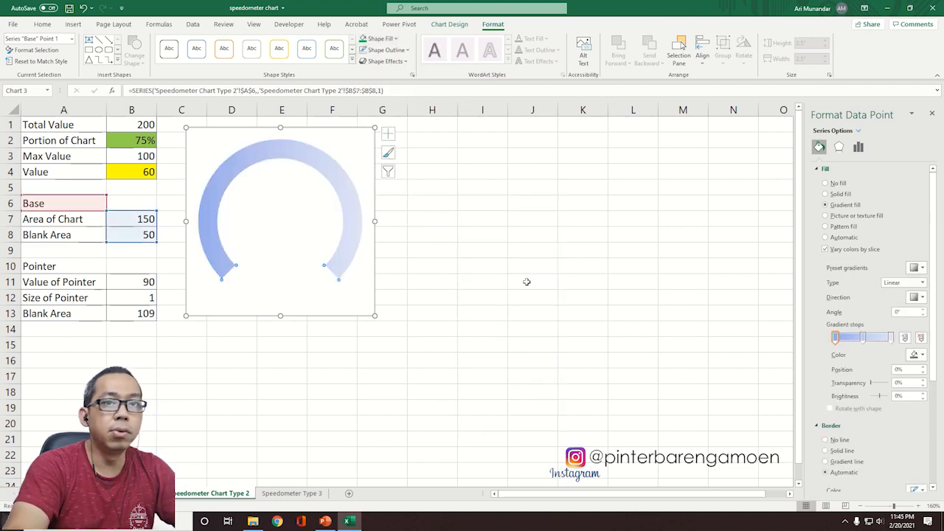
Step: Recolour the slice's three gradient stops red, yellow and green, from the first stop to the last
{"action": "left_click", "coordinate": [835, 340]}
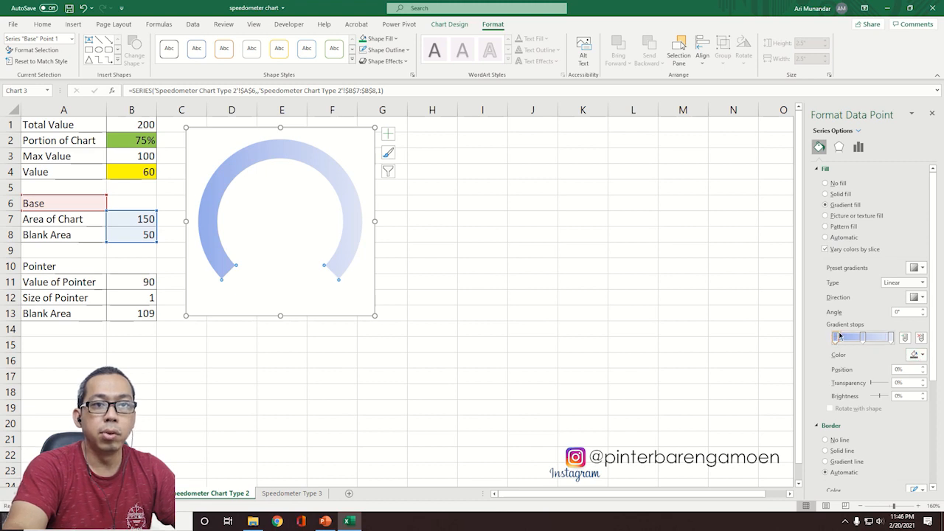
{"action": "left_click", "coordinate": [920, 356]}
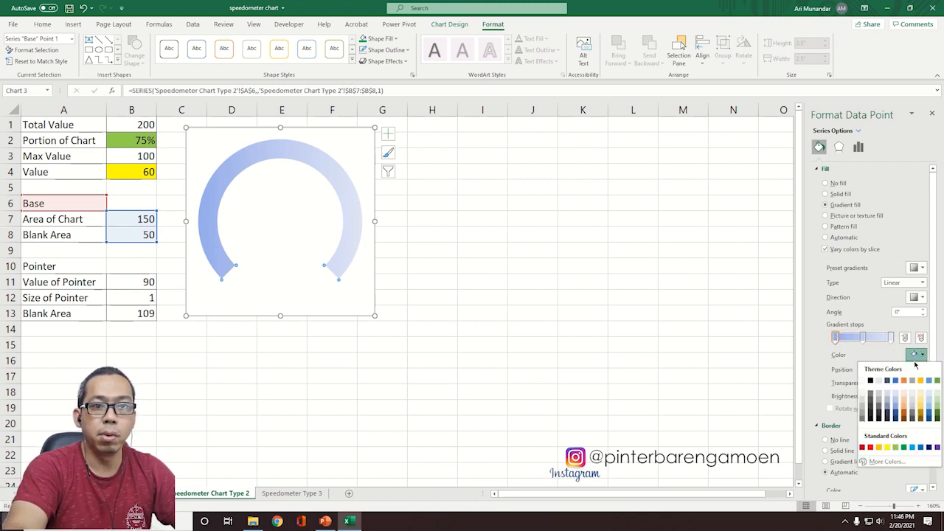
{"action": "left_click", "coordinate": [870, 447]}
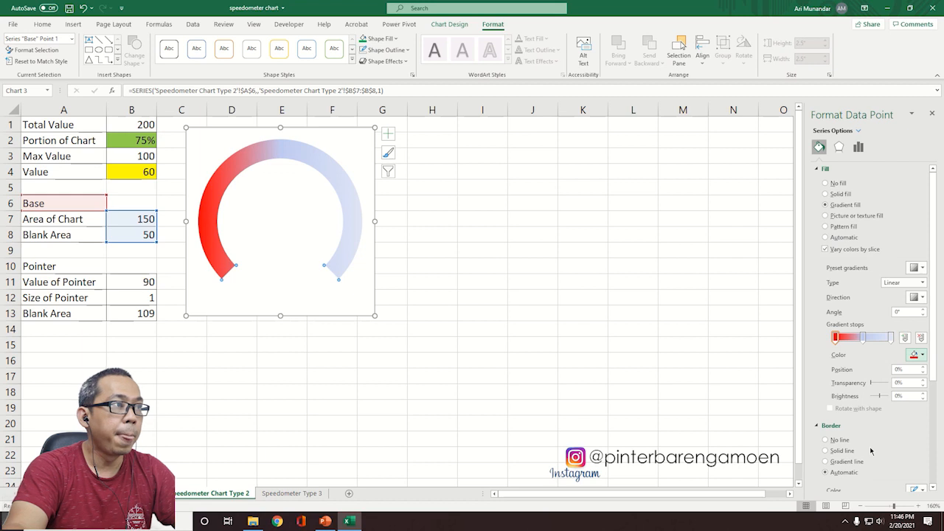
{"action": "left_click", "coordinate": [863, 337]}
{"action": "left_click", "coordinate": [920, 355]}
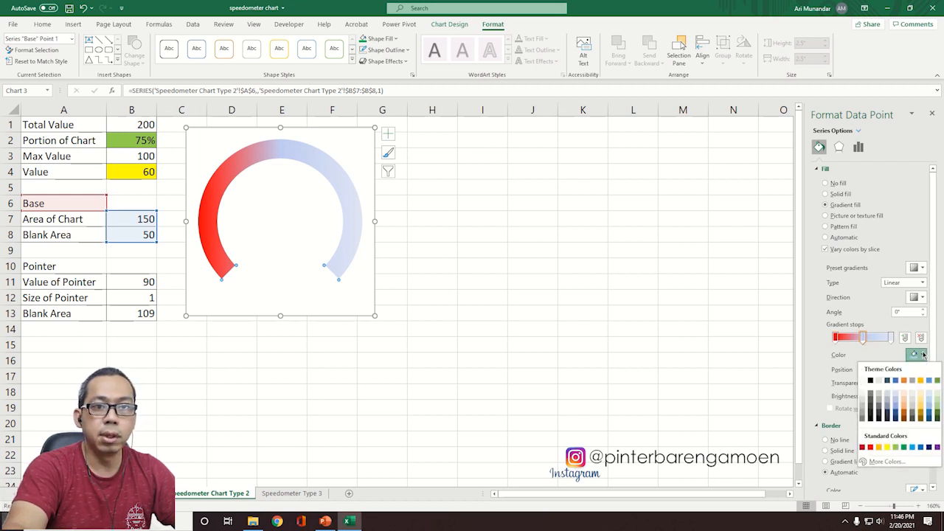
{"action": "left_click", "coordinate": [887, 447]}
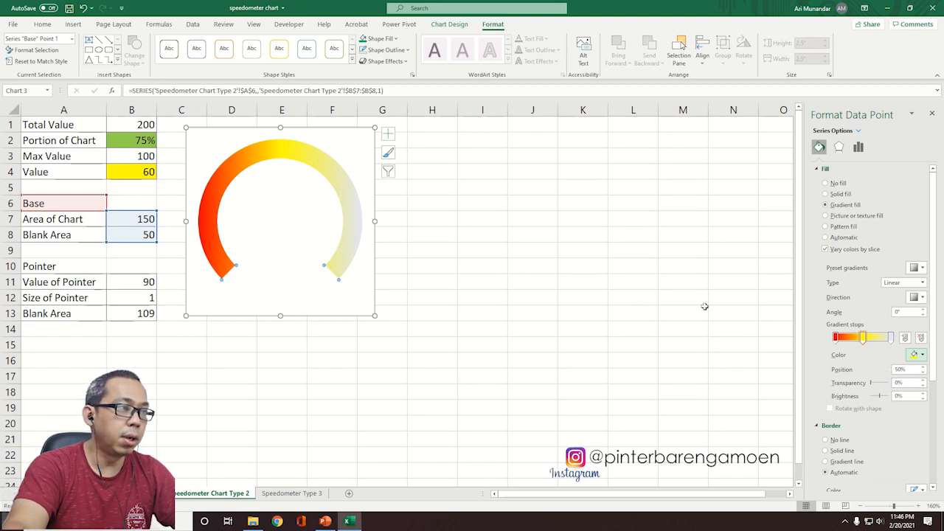
{"action": "left_click", "coordinate": [892, 338]}
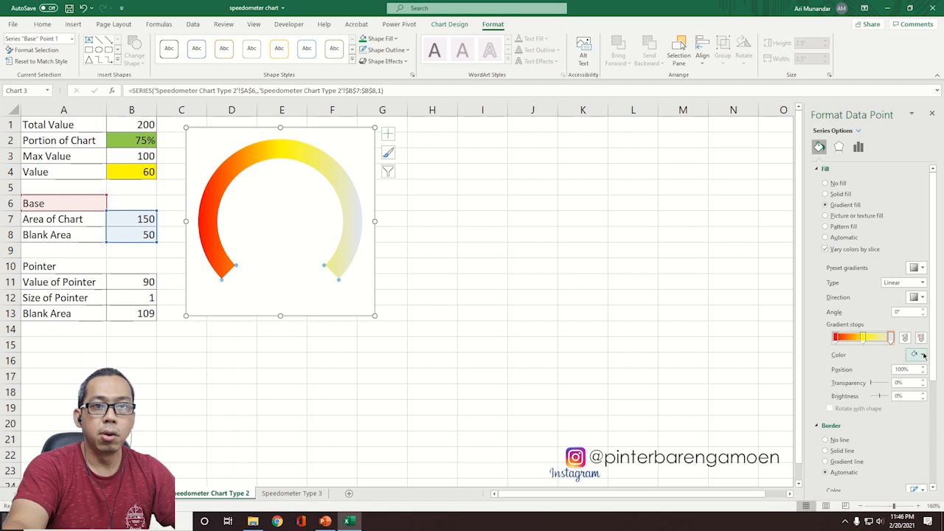
{"action": "left_click", "coordinate": [923, 356]}
{"action": "left_click", "coordinate": [905, 448]}
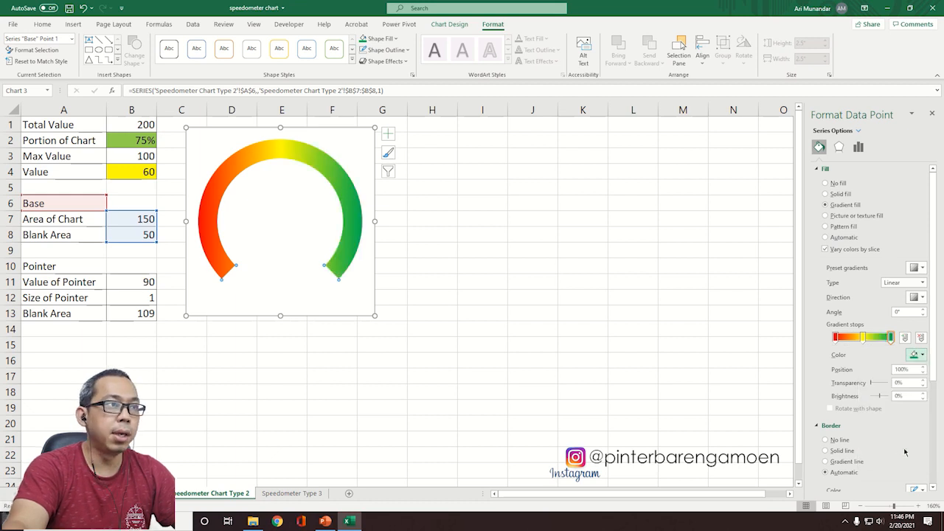
{"action": "left_click", "coordinate": [462, 291]}
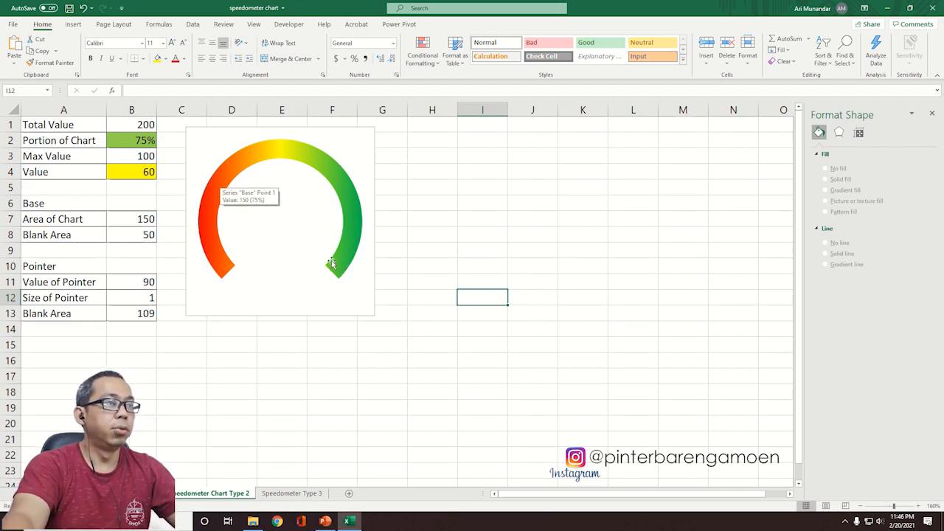
Step: Add a second data series to the chart, named from cell A10 (Pointer) with values from B11:B13
{"action": "left_click", "coordinate": [355, 148]}
{"action": "left_click", "coordinate": [357, 156]}
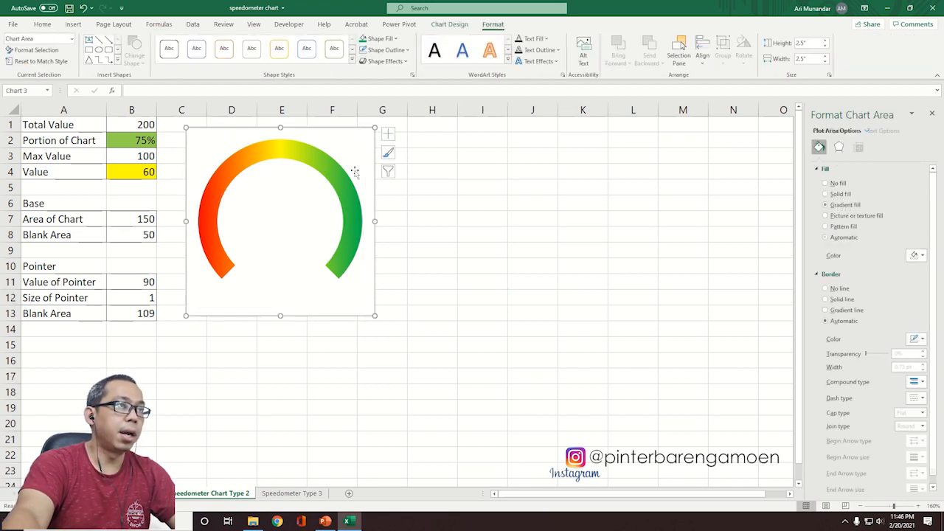
{"action": "left_click", "coordinate": [451, 25]}
{"action": "left_click", "coordinate": [500, 63]}
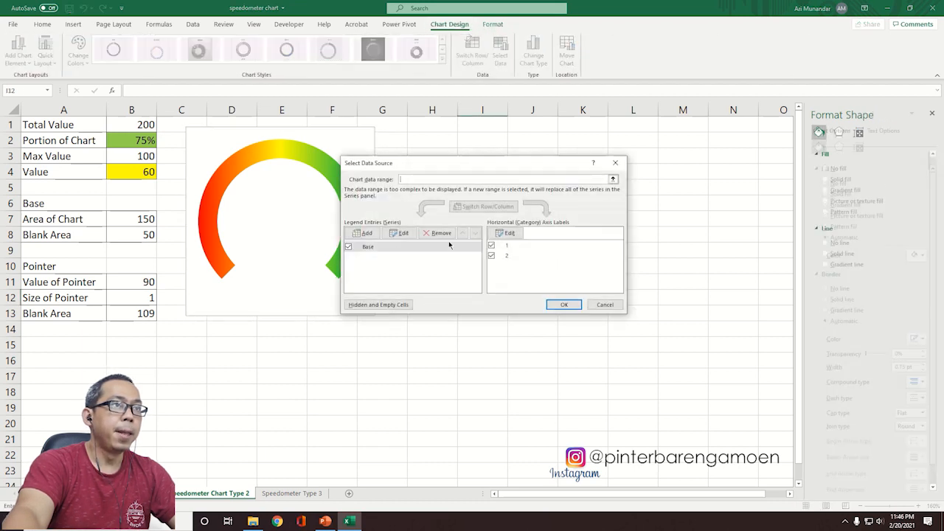
{"action": "left_click", "coordinate": [364, 234]}
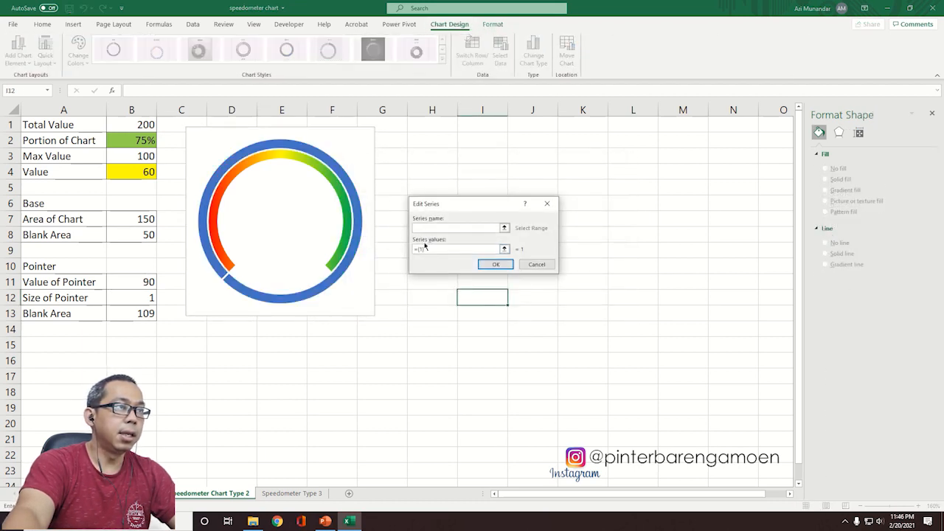
{"action": "left_click", "coordinate": [30, 267]}
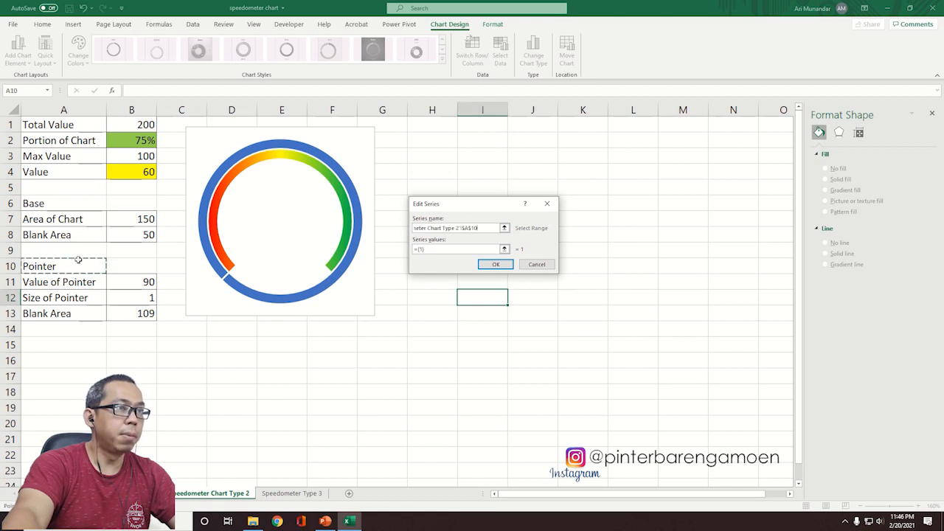
{"action": "left_click", "coordinate": [468, 250]}
{"action": "key", "text": "BackSpace"}
{"action": "key", "text": "BackSpace"}
{"action": "key", "text": "BackSpace"}
{"action": "key", "text": "BackSpace"}
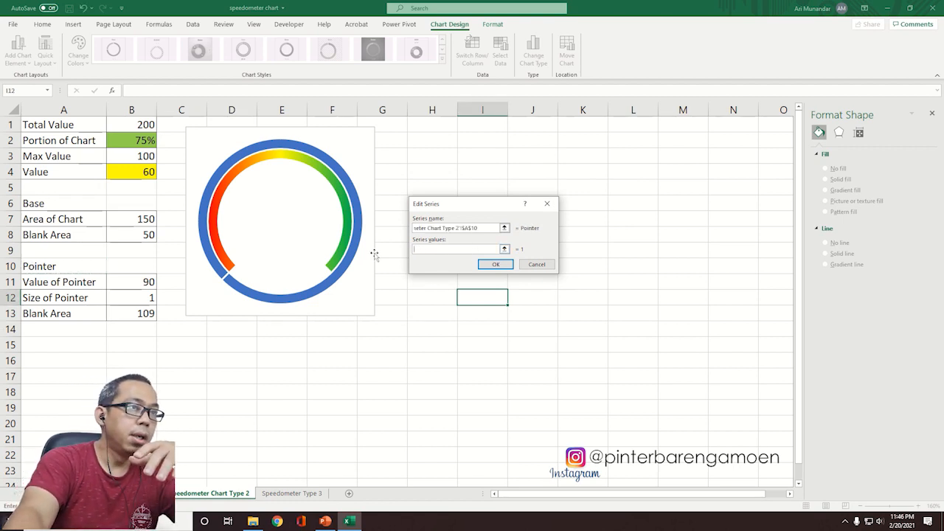
{"action": "left_click_drag", "start_coordinate": [145, 281], "coordinate": [148, 313]}
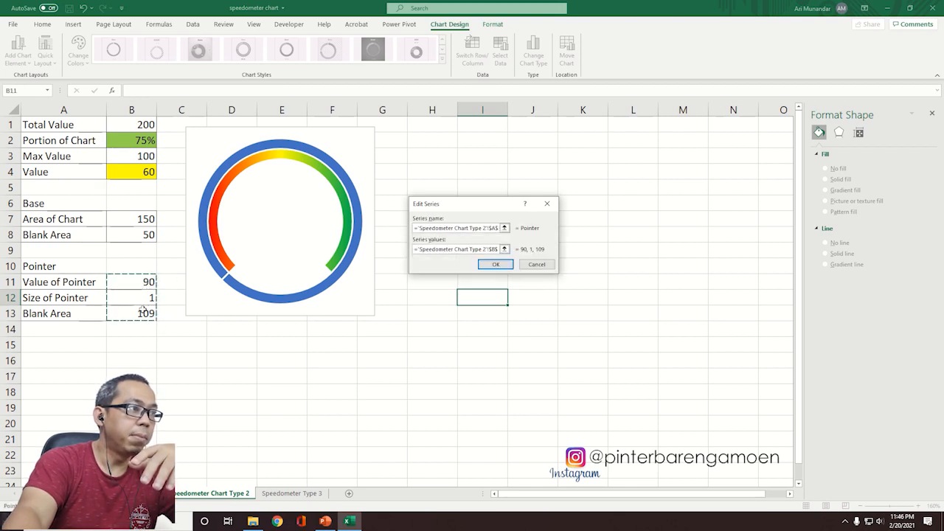
{"action": "left_click", "coordinate": [493, 265]}
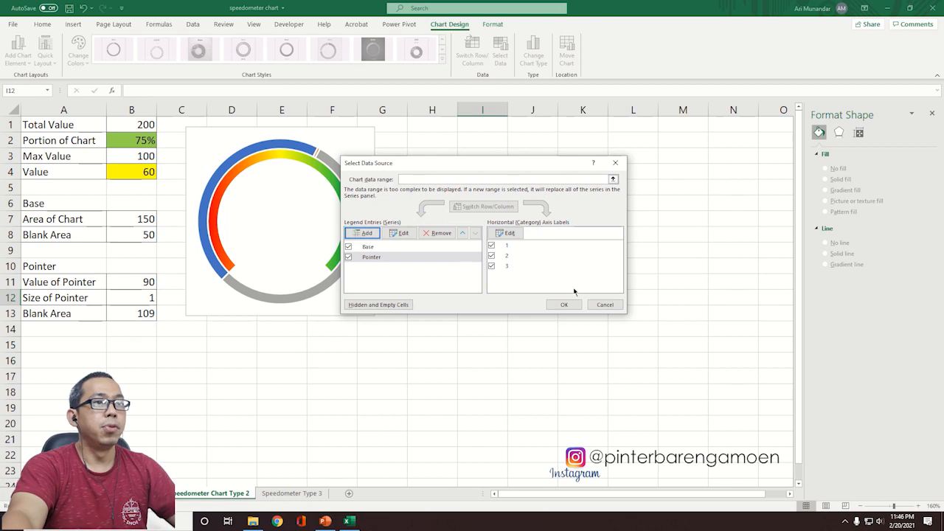
{"action": "left_click", "coordinate": [563, 304]}
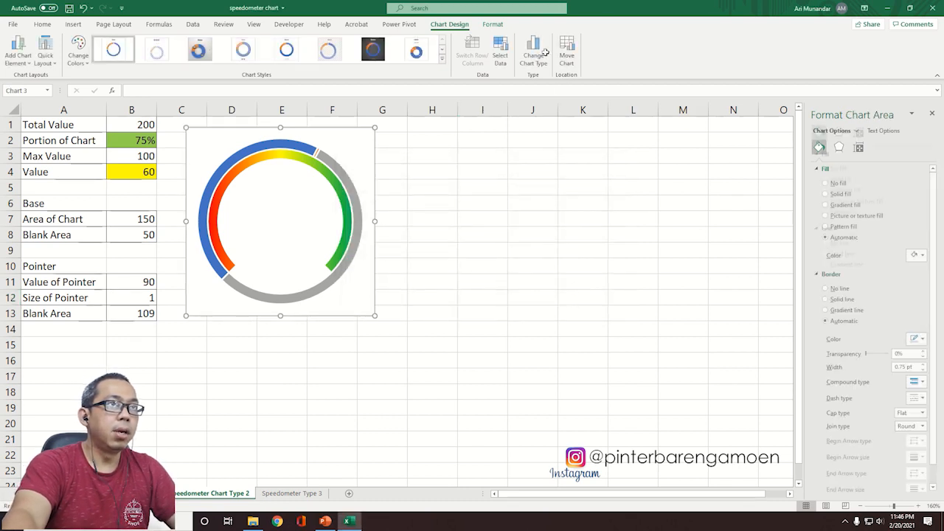
{"action": "left_click", "coordinate": [539, 59]}
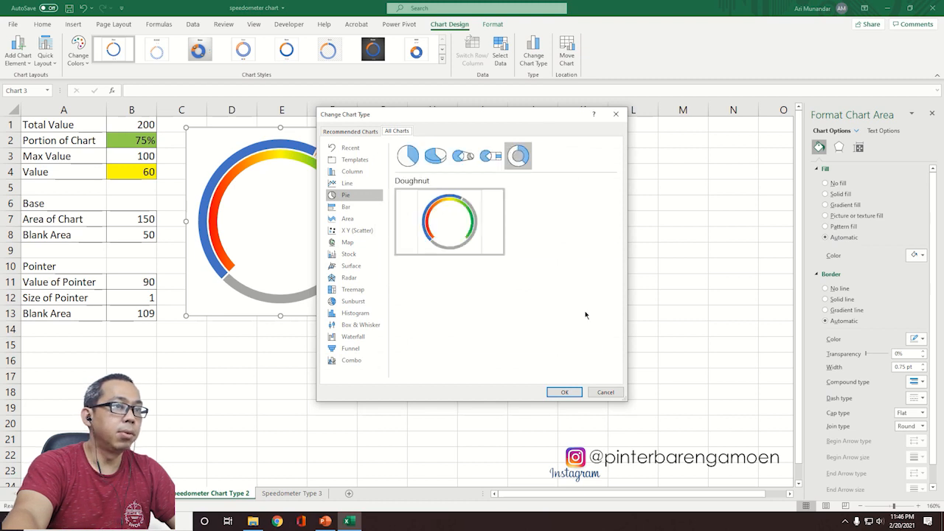
{"action": "left_click_drag", "start_coordinate": [579, 112], "coordinate": [595, 102]}
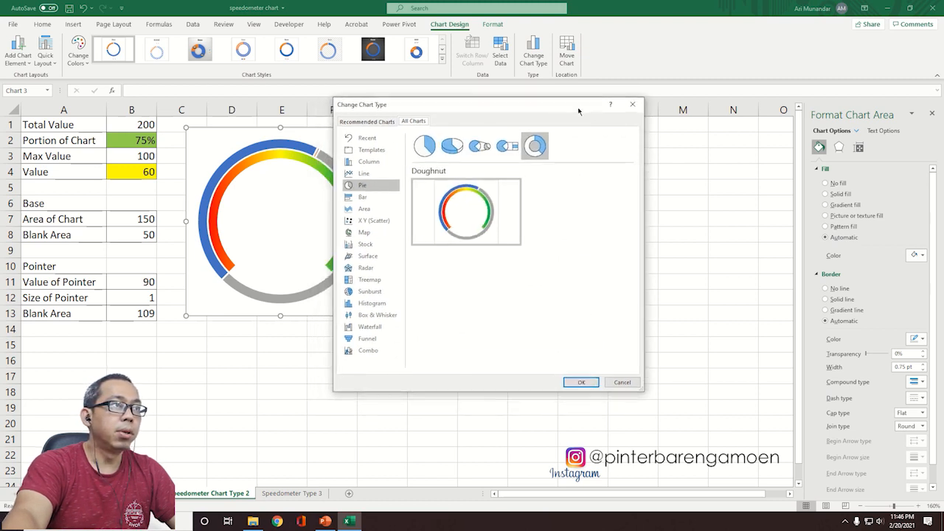
{"action": "left_click", "coordinate": [622, 382]}
Step: Change the Pointer series' chart type to Pie in a custom combination, keeping the Base series as a doughnut
{"action": "left_click", "coordinate": [339, 167]}
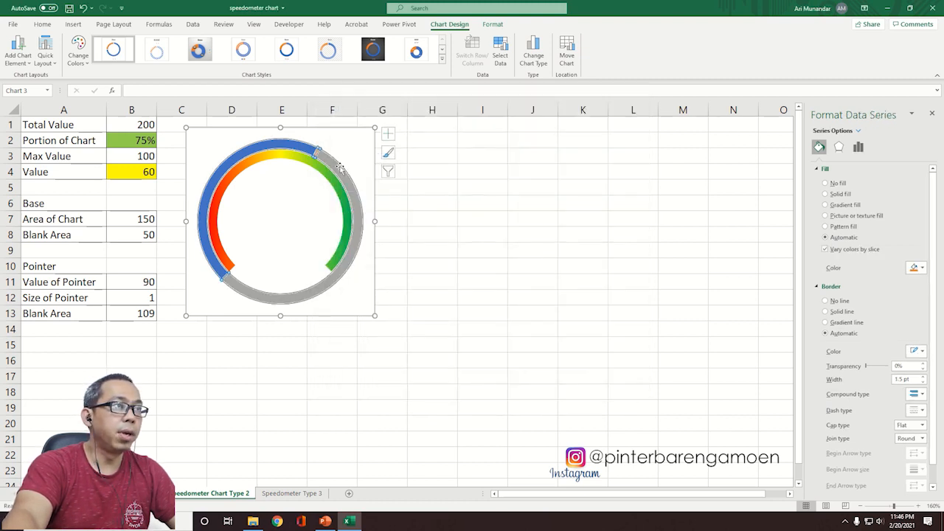
{"action": "left_click", "coordinate": [534, 58]}
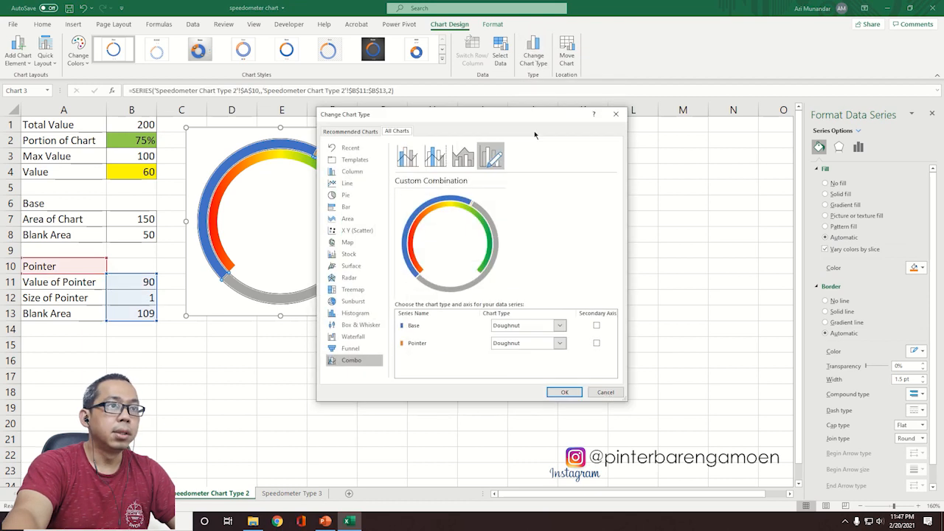
{"action": "left_click", "coordinate": [559, 343]}
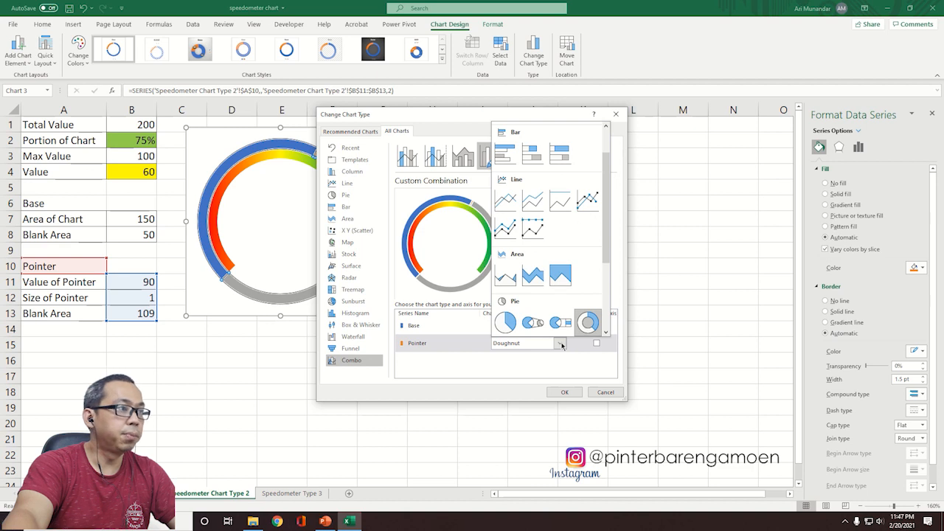
{"action": "left_click", "coordinate": [506, 323]}
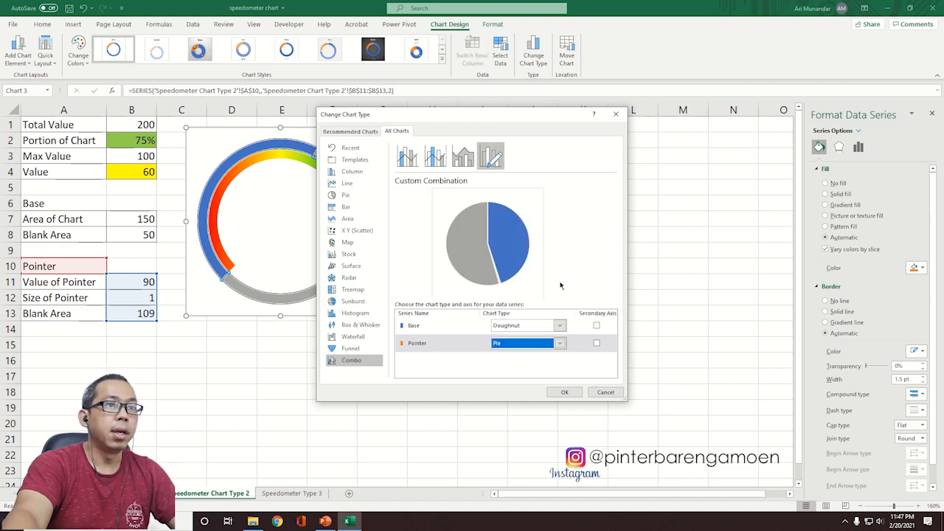
{"action": "left_click_drag", "start_coordinate": [549, 122], "coordinate": [568, 53]}
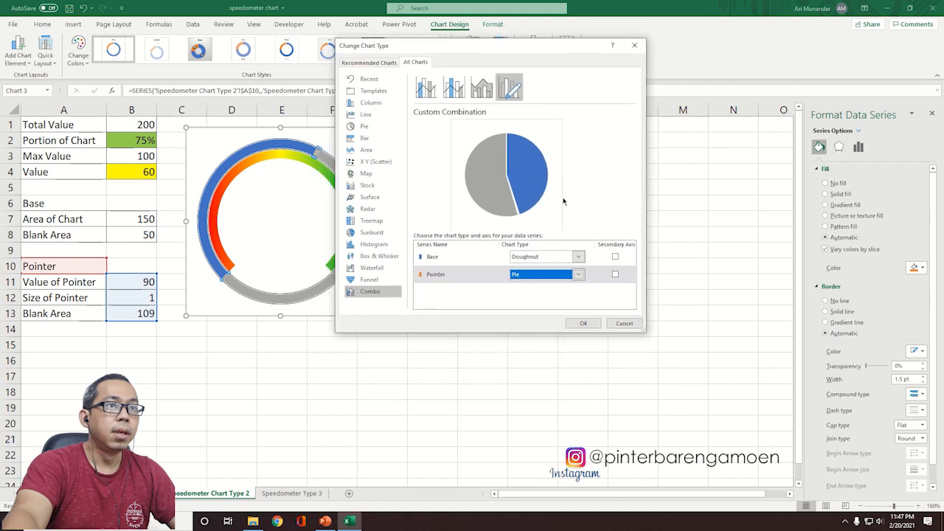
{"action": "left_click", "coordinate": [583, 323]}
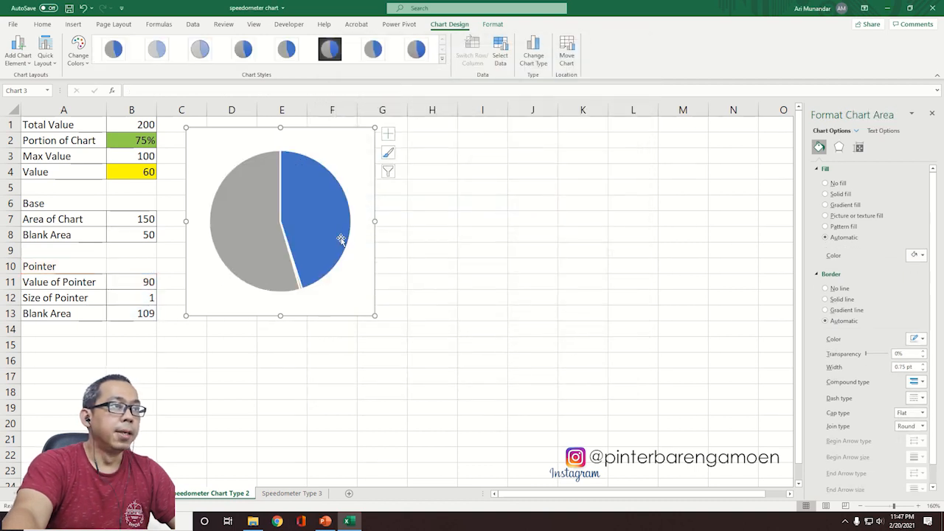
Step: Set the angle of the first slice of the Pointer pie series to 225°
{"action": "mouse_move", "coordinate": [318, 237]}
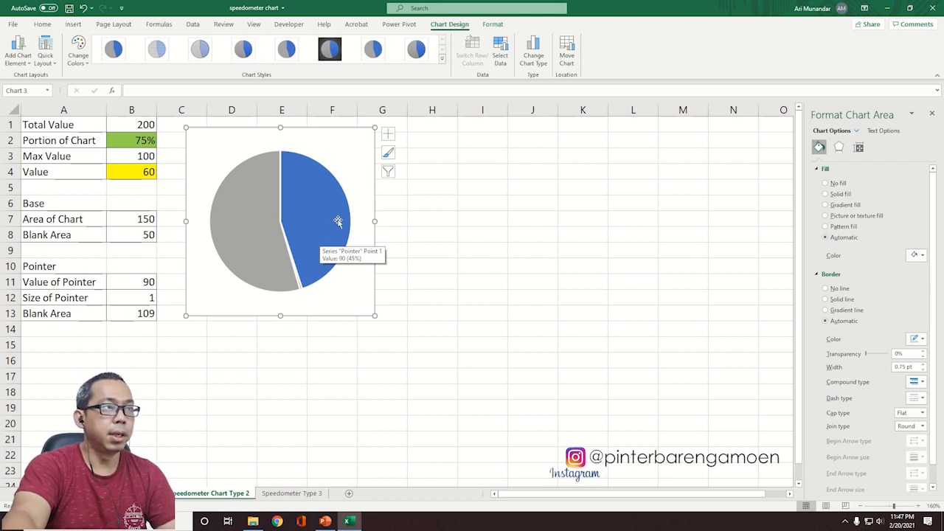
{"action": "left_click", "coordinate": [337, 221]}
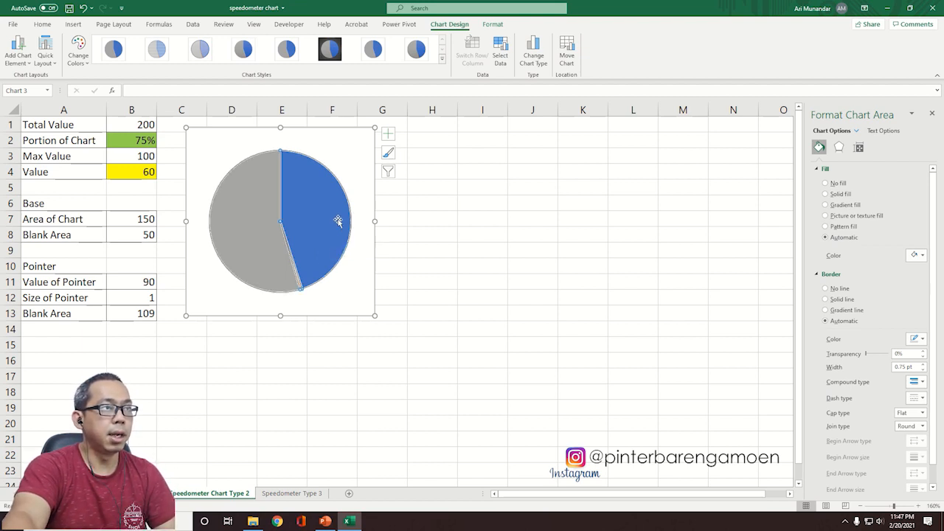
{"action": "left_click", "coordinate": [857, 147]}
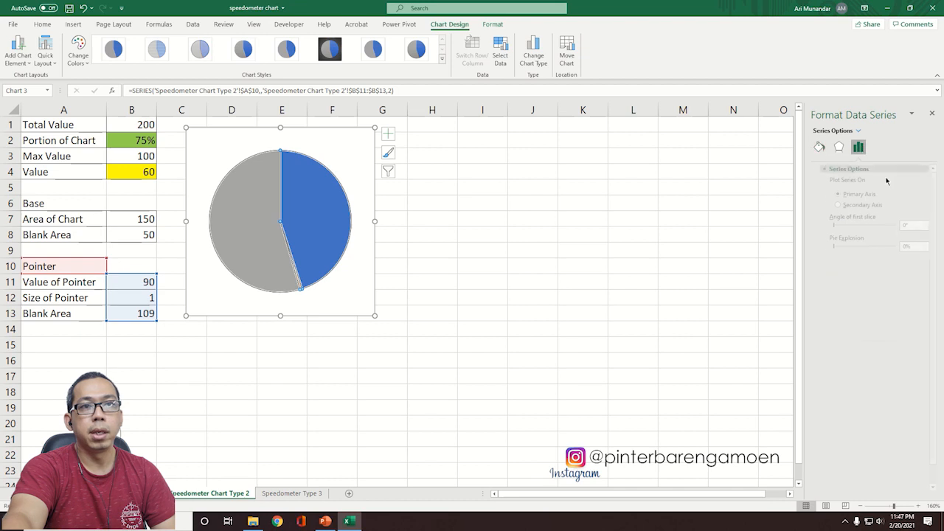
{"action": "left_click", "coordinate": [896, 225]}
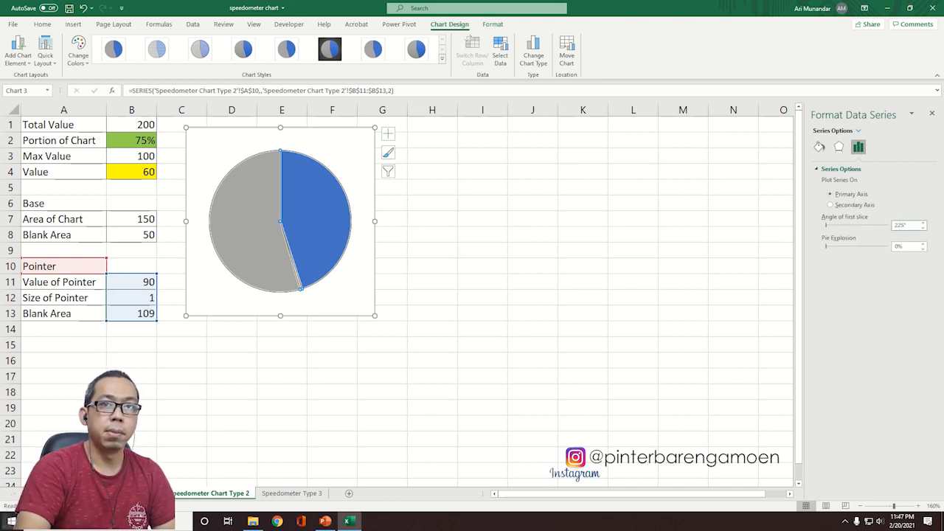
{"action": "type", "text": "225"}
{"action": "key", "text": "Return"}
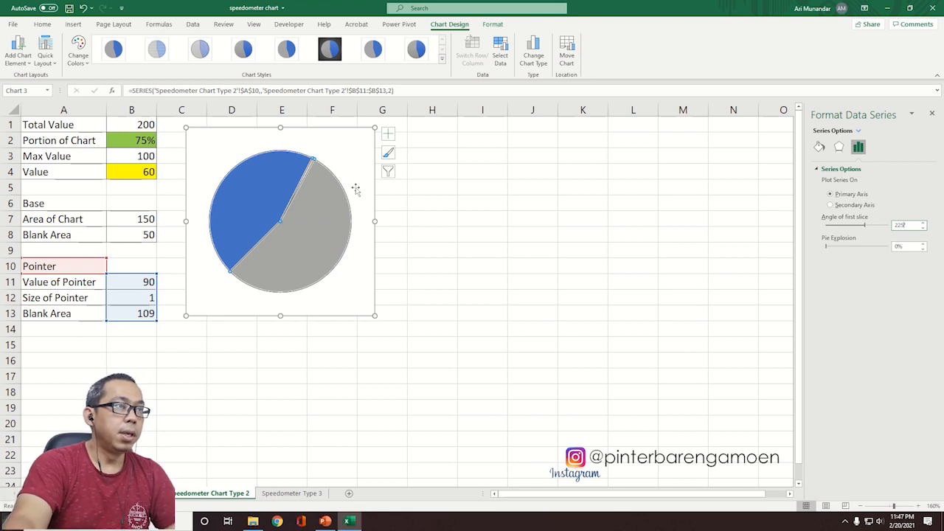
Step: Give the grey Blank Area slice and the blue value slice of the Pointer pie no fill and no outline
{"action": "mouse_move", "coordinate": [326, 255]}
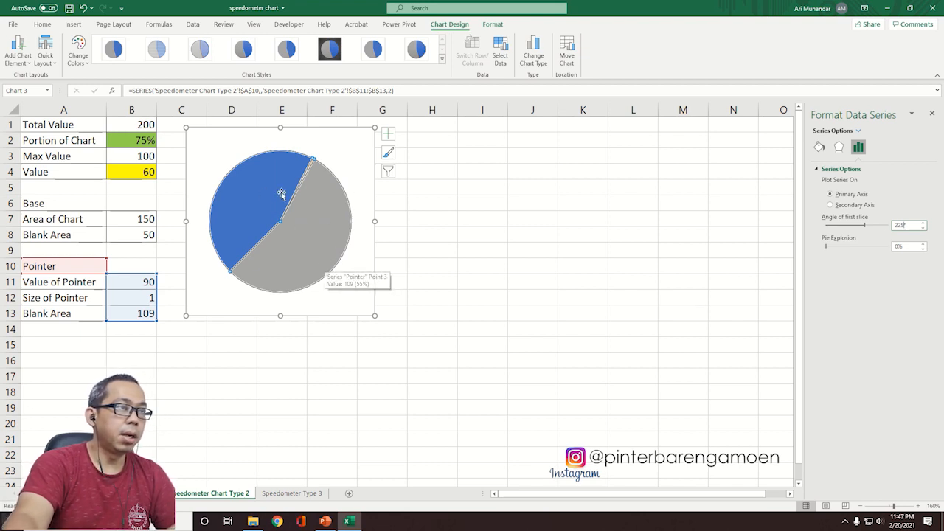
{"action": "left_click", "coordinate": [342, 207]}
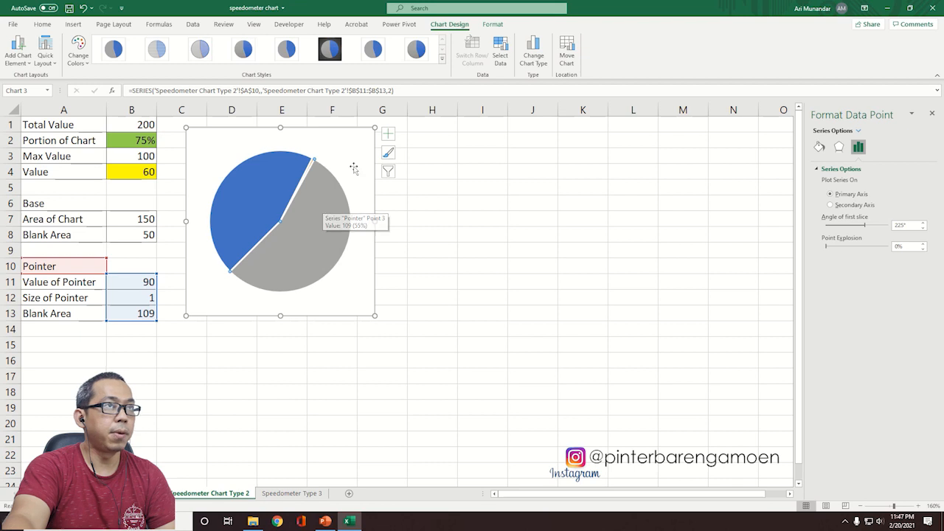
{"action": "left_click", "coordinate": [493, 25]}
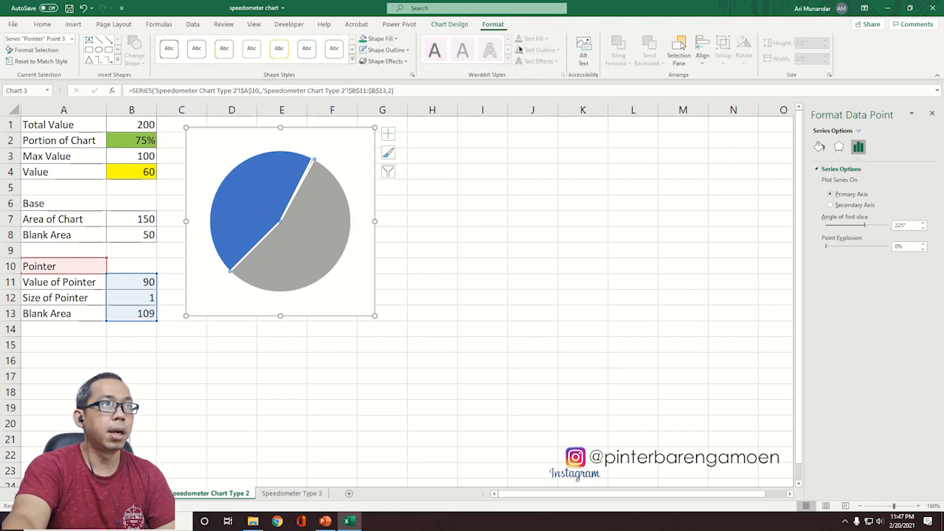
{"action": "left_click", "coordinate": [384, 40]}
{"action": "left_click", "coordinate": [385, 161]}
{"action": "left_click", "coordinate": [384, 50]}
{"action": "left_click", "coordinate": [387, 173]}
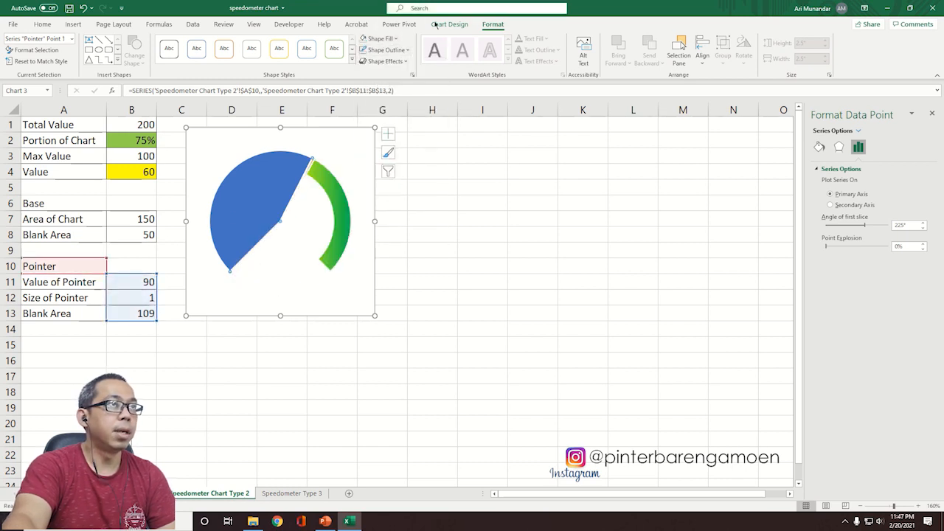
{"action": "left_click", "coordinate": [362, 39]}
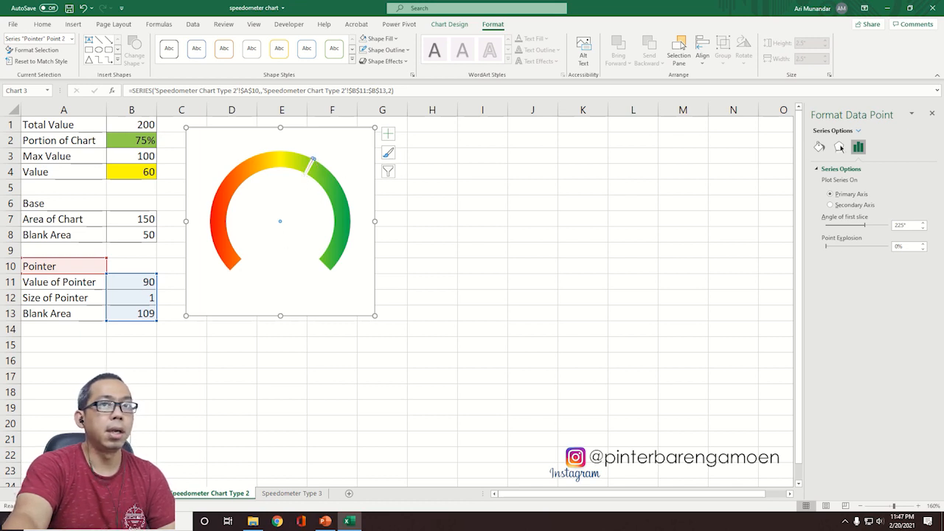
Step: Colour the thin pointer slice black, for both its fill and its outline
{"action": "left_click", "coordinate": [380, 38]}
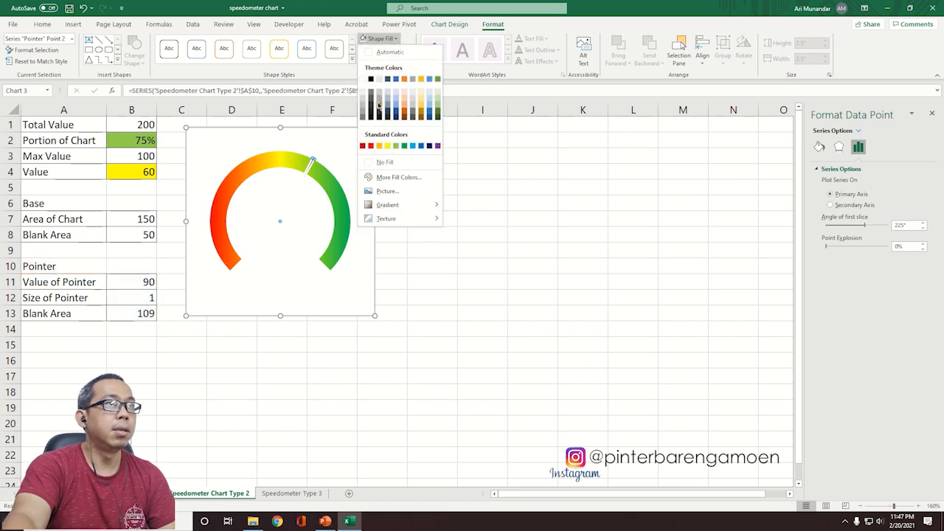
{"action": "left_click", "coordinate": [371, 79]}
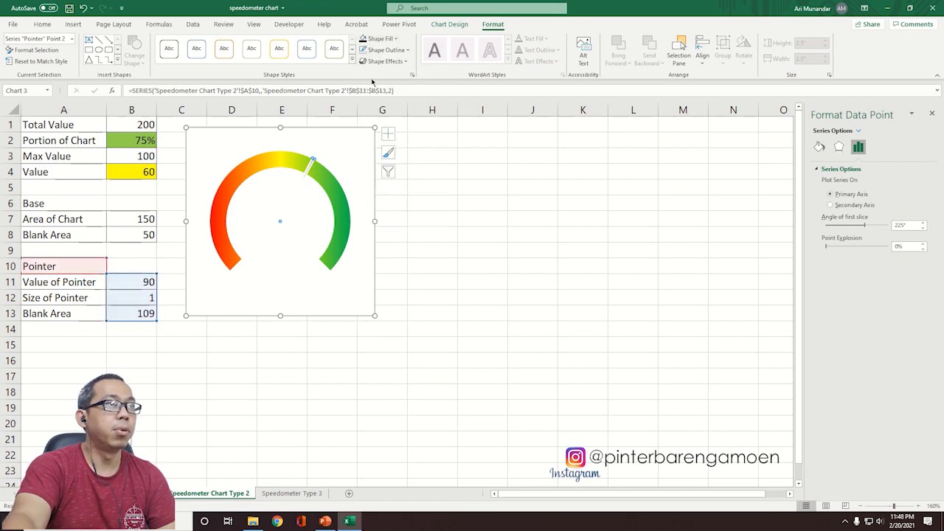
{"action": "left_click", "coordinate": [407, 52]}
{"action": "left_click", "coordinate": [371, 90]}
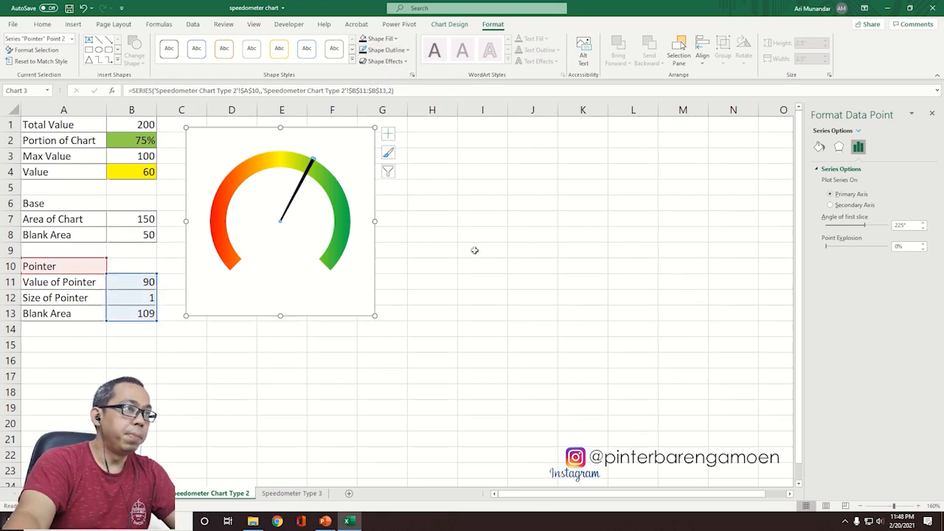
Step: Add a data label to the black pointer slice and link its text to cell B4
{"action": "right_click", "coordinate": [311, 165]}
{"action": "key", "text": "Escape"}
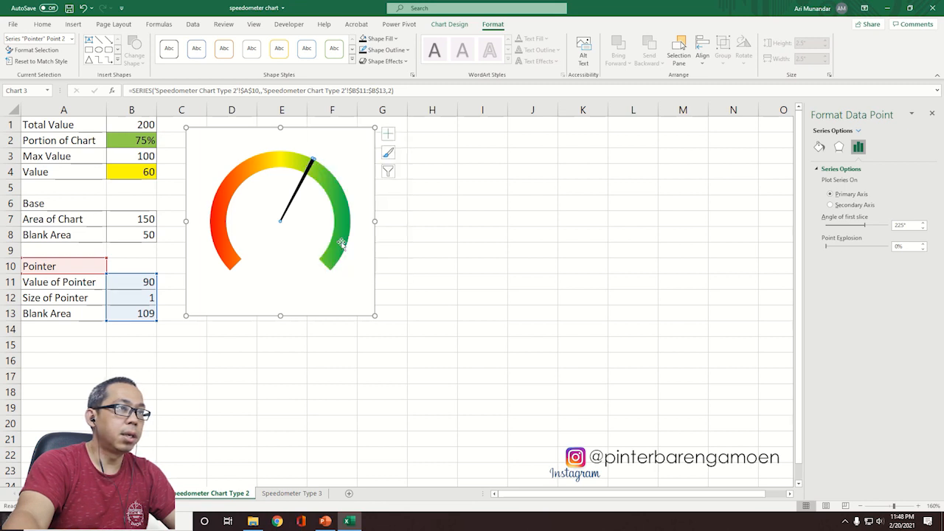
{"action": "left_click", "coordinate": [317, 150]}
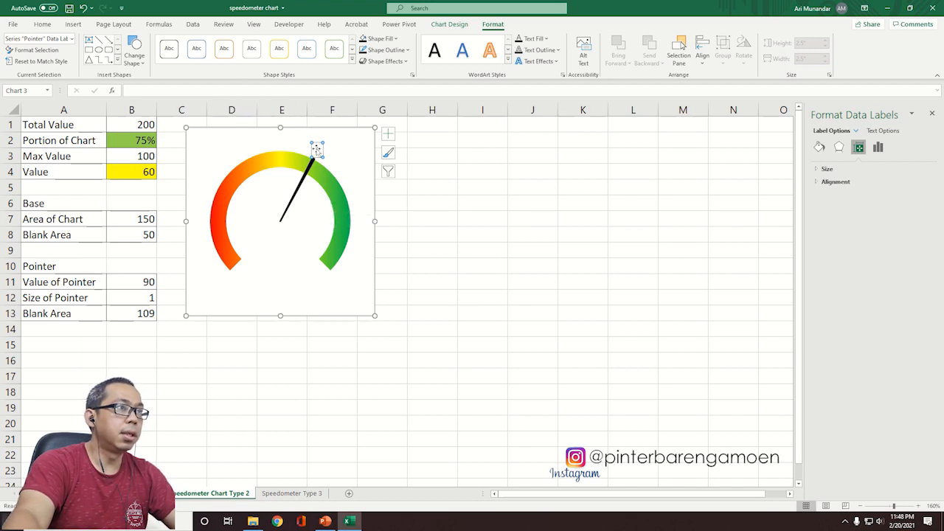
{"action": "left_click", "coordinate": [317, 150]}
{"action": "left_click", "coordinate": [226, 91]}
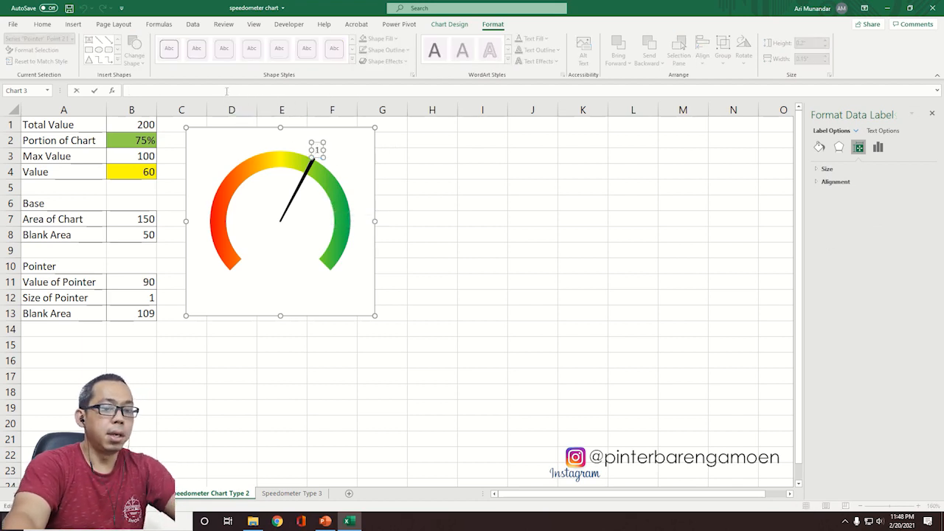
{"action": "type", "text": "="}
{"action": "left_click", "coordinate": [148, 171]}
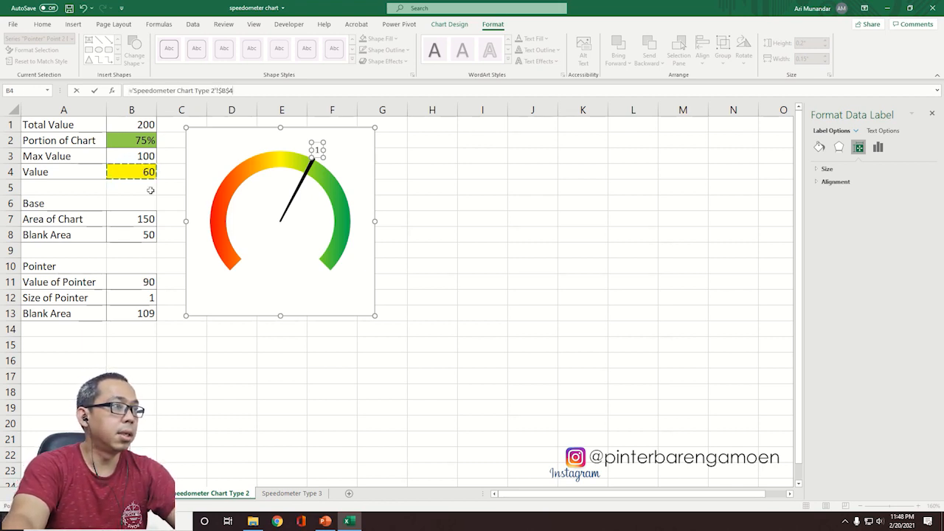
{"action": "key", "text": "Return"}
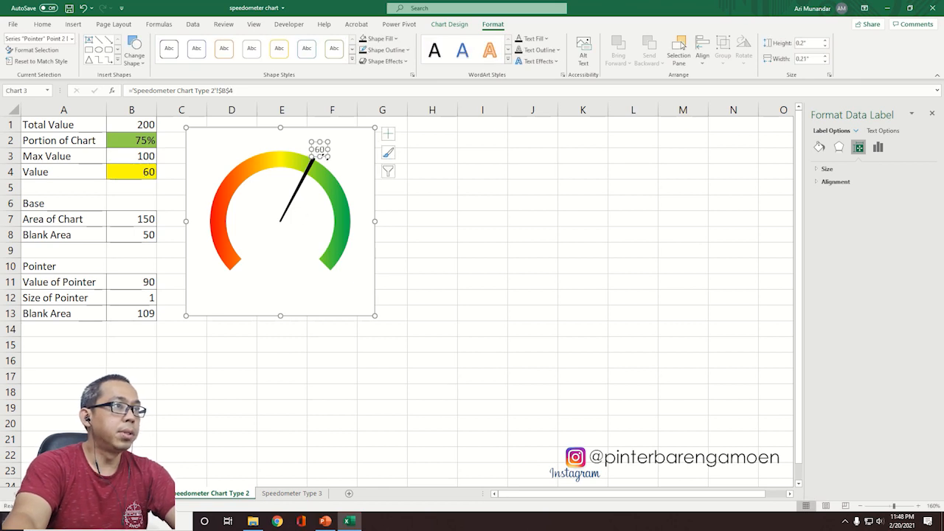
Step: Make the pointer's data label bold and colour its text standard blue
{"action": "left_click", "coordinate": [43, 24]}
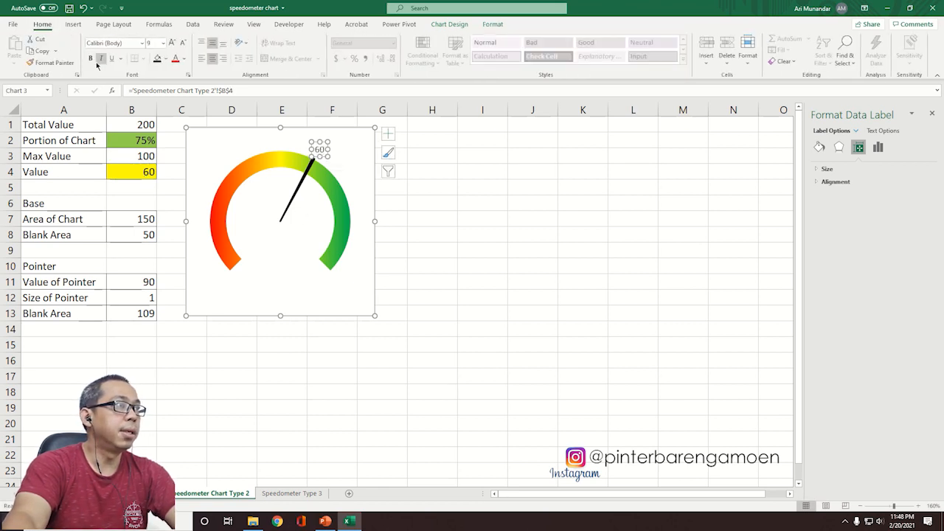
{"action": "left_click", "coordinate": [184, 59]}
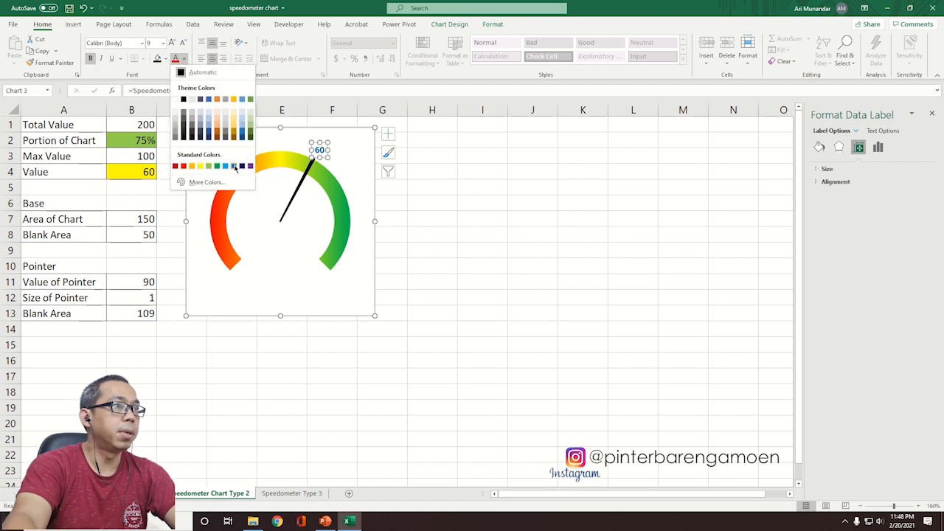
{"action": "left_click", "coordinate": [234, 168]}
{"action": "left_click", "coordinate": [483, 219]}
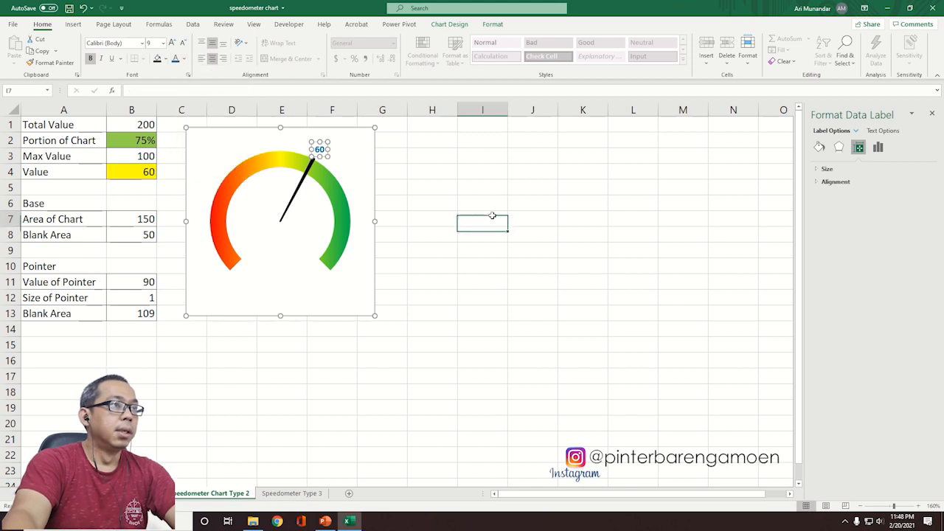
Step: Test the pointer by setting the Value in cell B4 to 75, 10, 0 and 100 in turn
{"action": "left_click", "coordinate": [139, 175]}
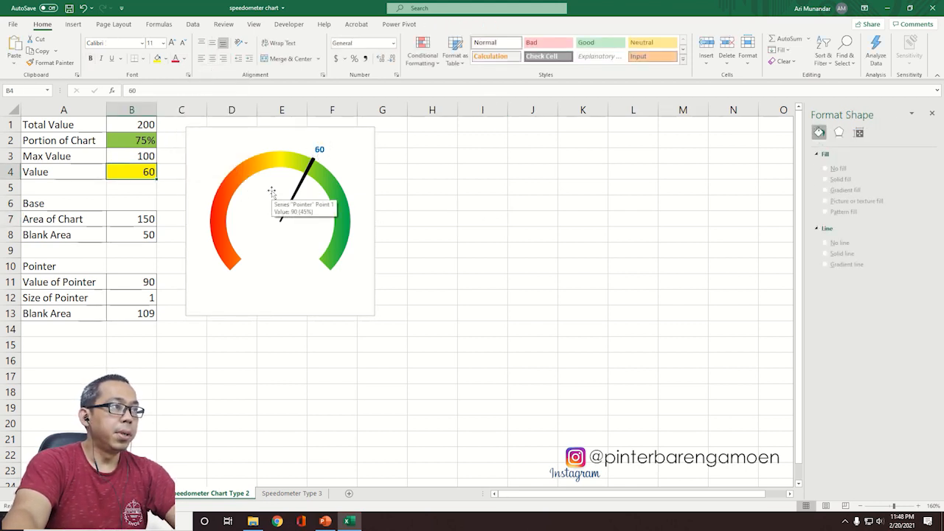
{"action": "type", "text": "75"}
{"action": "key", "text": "Return"}
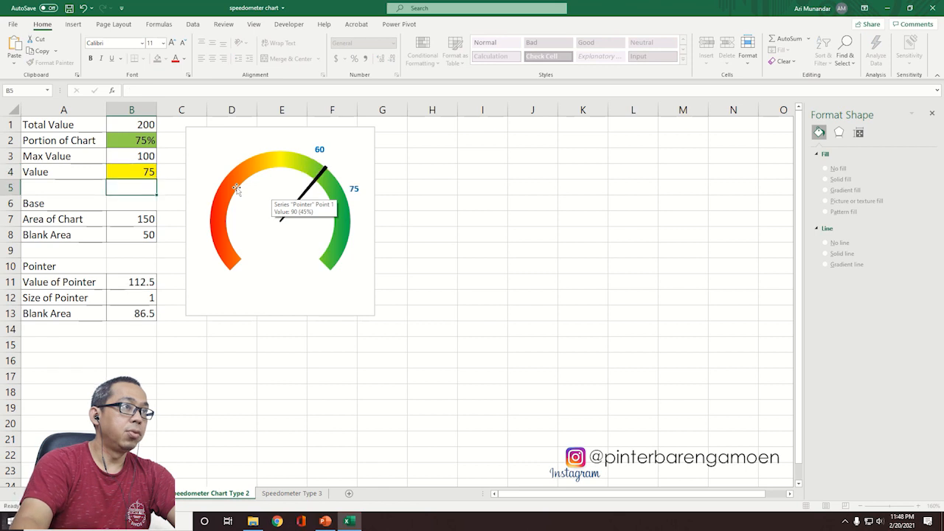
{"action": "left_click", "coordinate": [148, 171]}
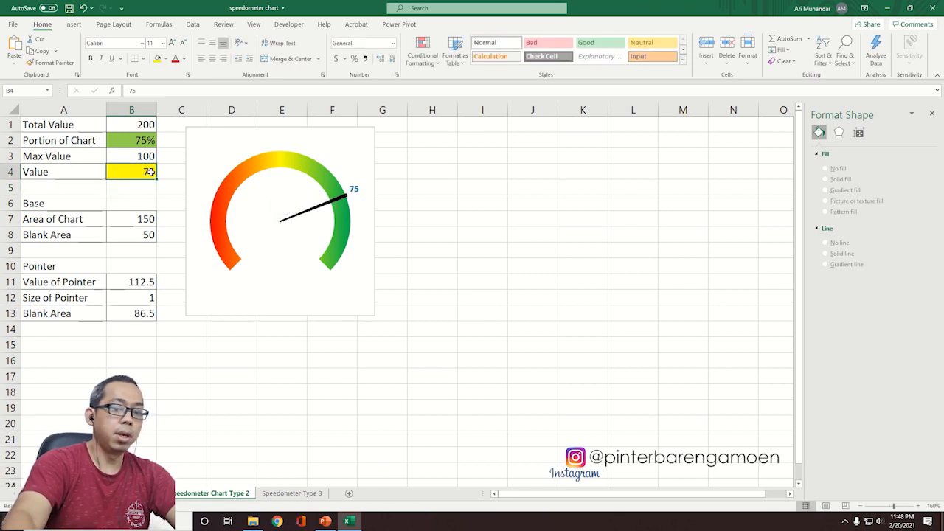
{"action": "type", "text": "10"}
{"action": "key", "text": "Return"}
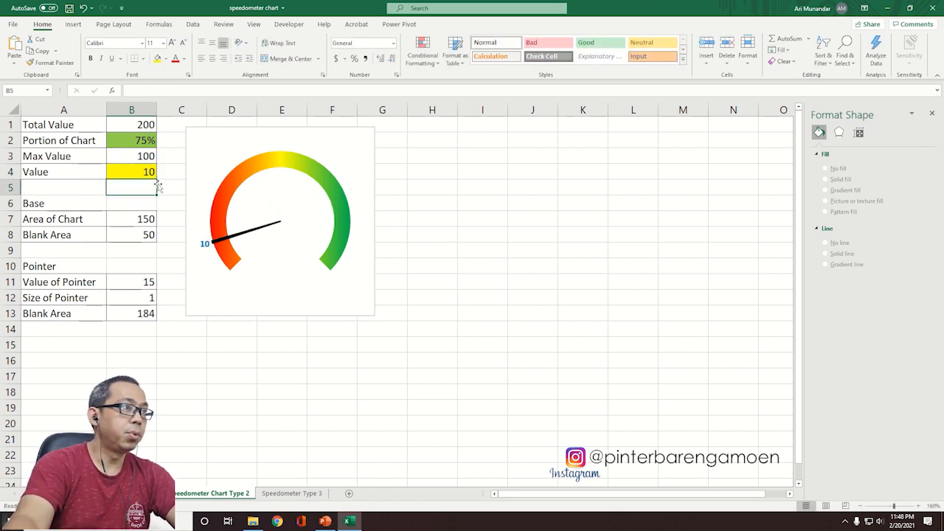
{"action": "left_click", "coordinate": [149, 170]}
{"action": "type", "text": "0"}
{"action": "key", "text": "Return"}
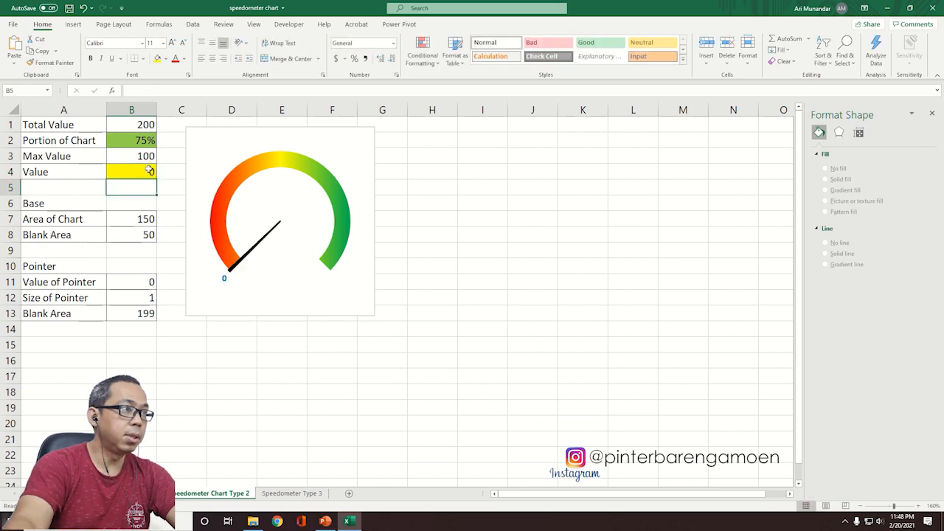
{"action": "left_click", "coordinate": [146, 170]}
{"action": "type", "text": "100"}
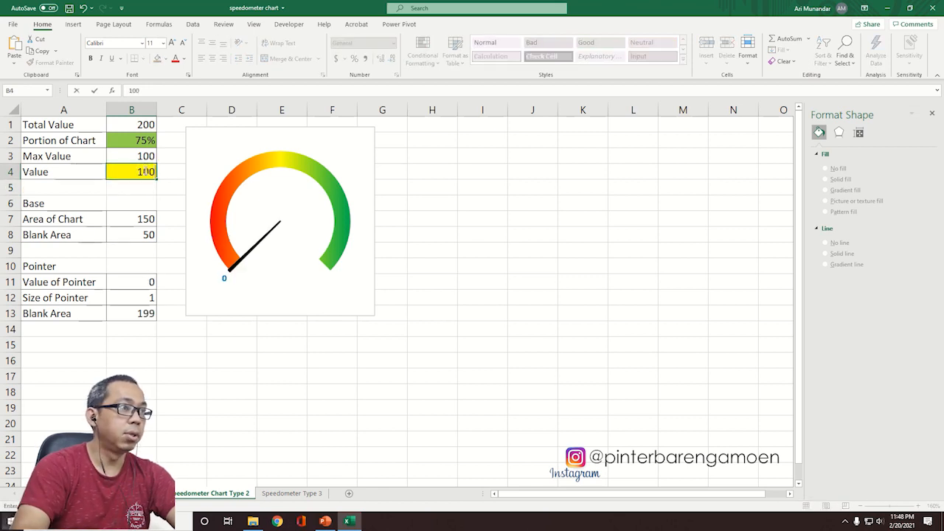
{"action": "key", "text": "Return"}
Step: Set the Value in cell B4 to 50
{"action": "left_click", "coordinate": [136, 171]}
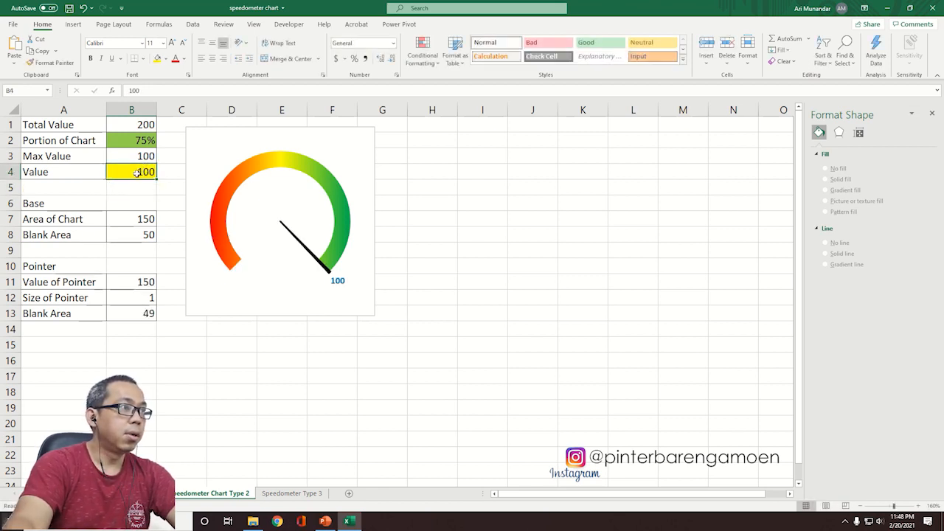
{"action": "type", "text": "50"}
{"action": "key", "text": "Return"}
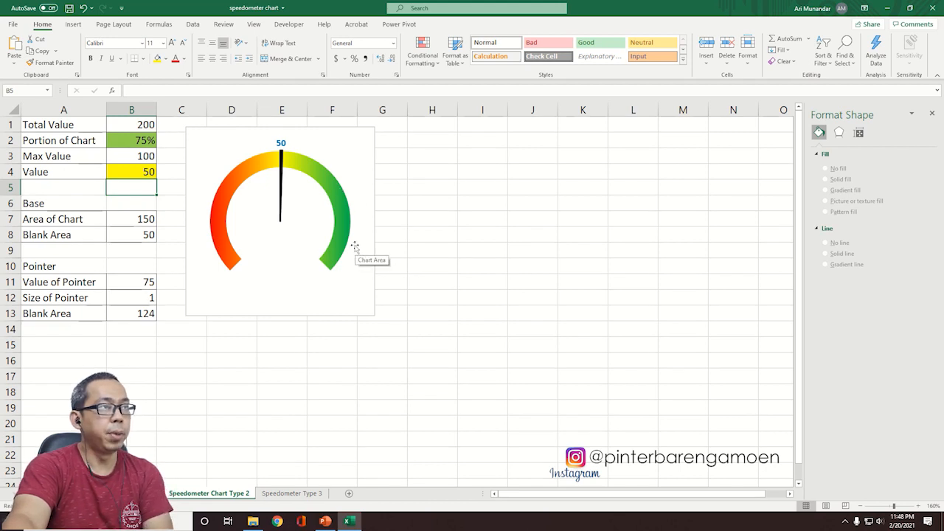
Step: Give the speedometer's chart area no fill and no outline
{"action": "left_click", "coordinate": [370, 149]}
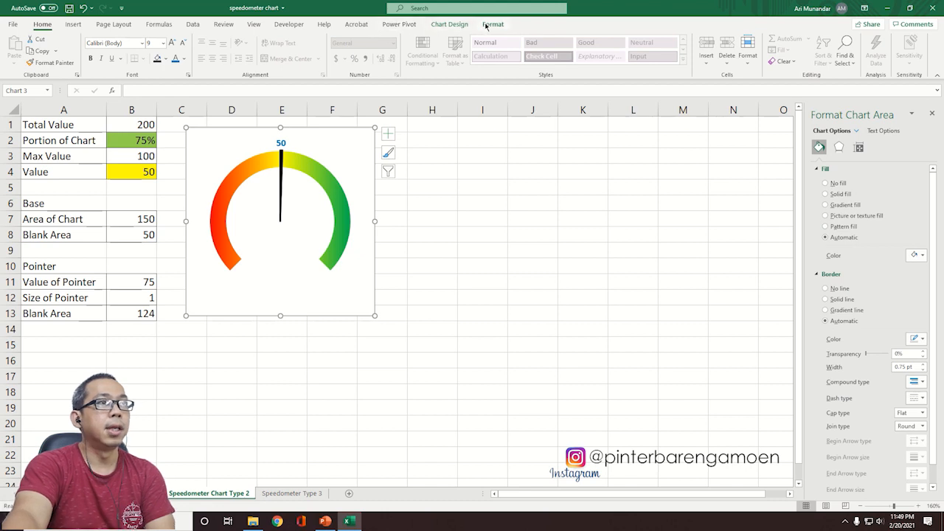
{"action": "left_click", "coordinate": [491, 25]}
{"action": "left_click", "coordinate": [376, 41]}
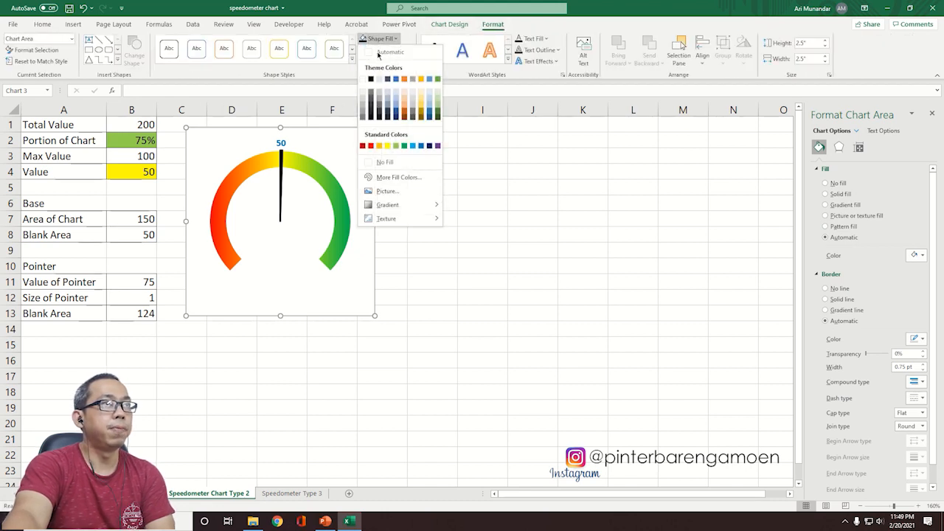
{"action": "left_click", "coordinate": [378, 163]}
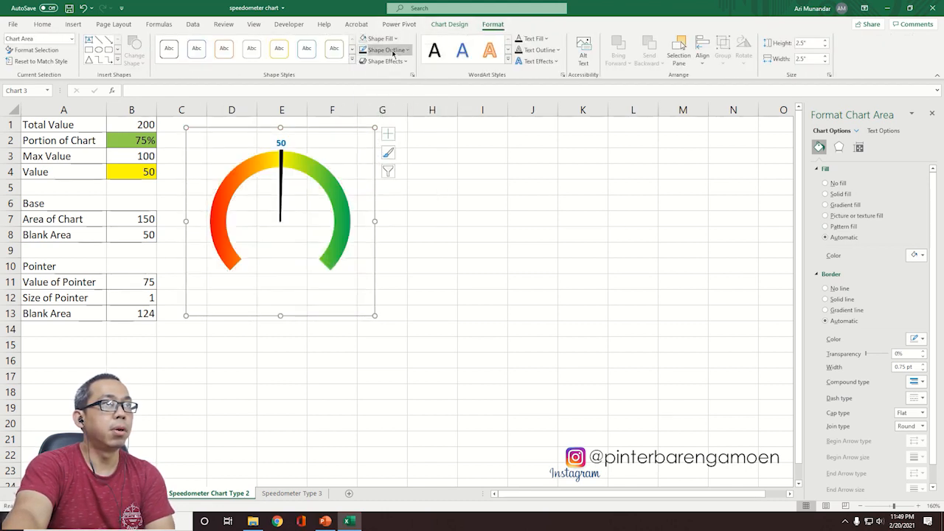
{"action": "left_click", "coordinate": [384, 49]}
{"action": "left_click", "coordinate": [398, 173]}
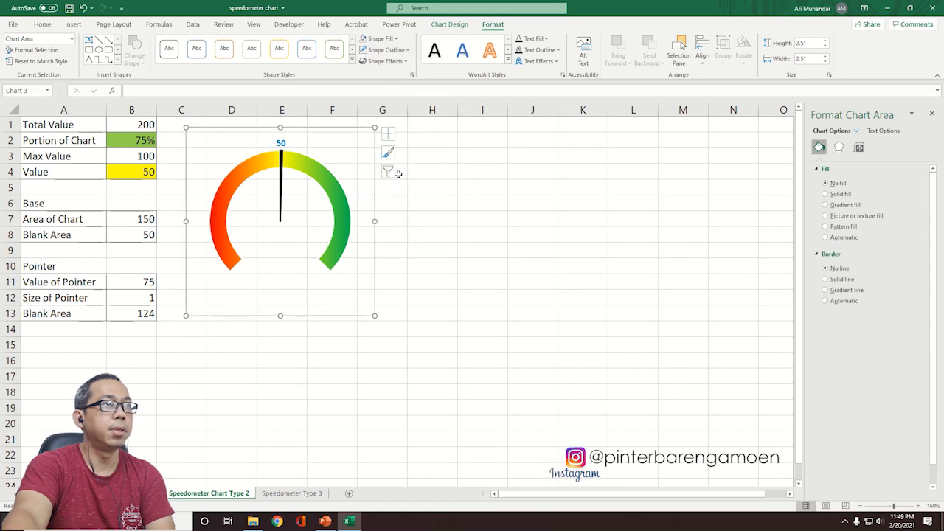
Step: Hide the gridlines on the Speedometer Chart Type 2 sheet
{"action": "left_click", "coordinate": [450, 173]}
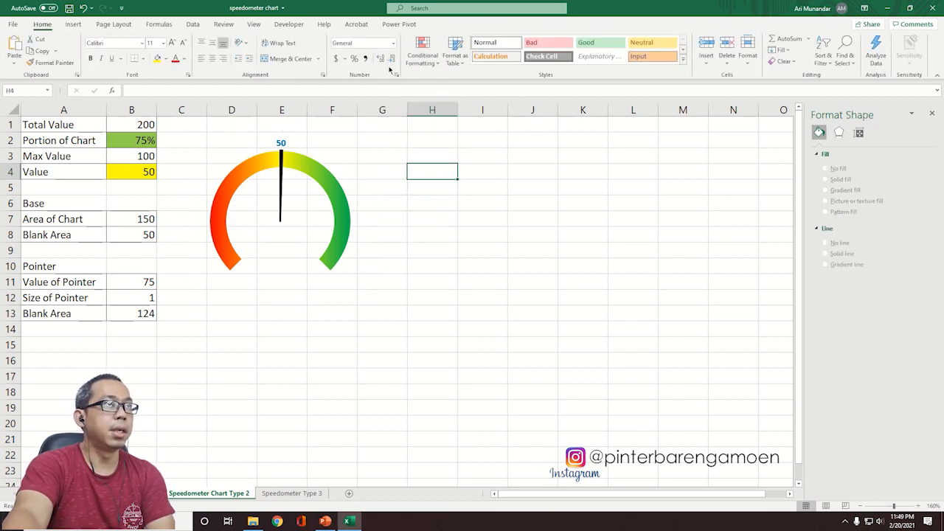
{"action": "left_click", "coordinate": [255, 25]}
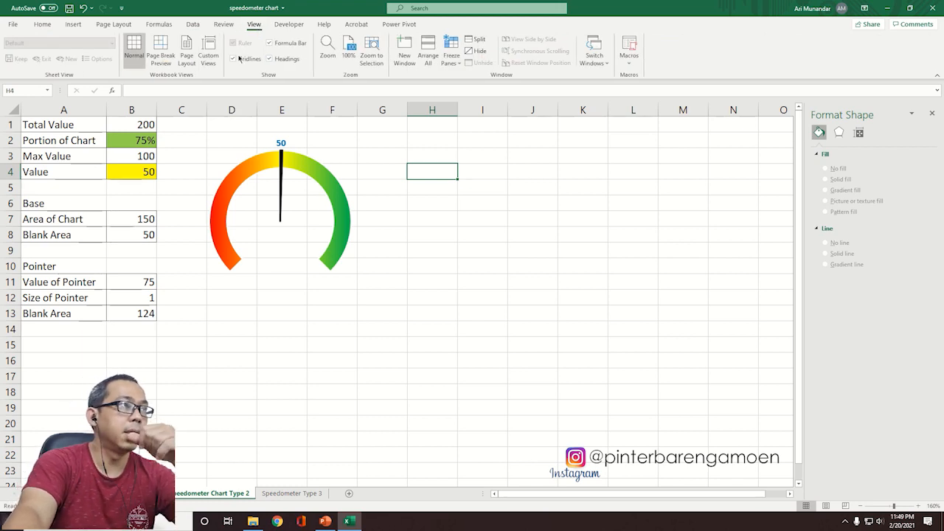
{"action": "left_click", "coordinate": [469, 257]}
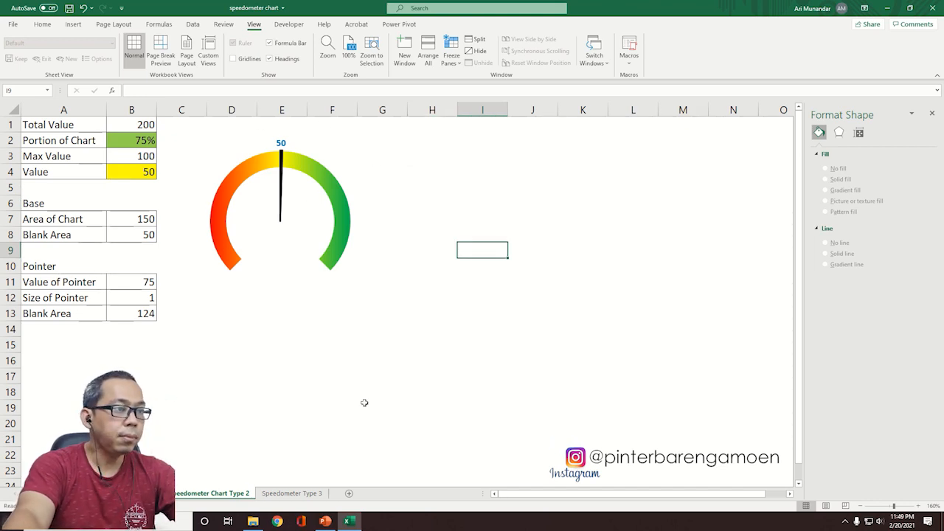
Step: Switch to the Speedometer Type 3 sheet and look over its gauge and the Productivity and Revenue cells
{"action": "left_click", "coordinate": [301, 493]}
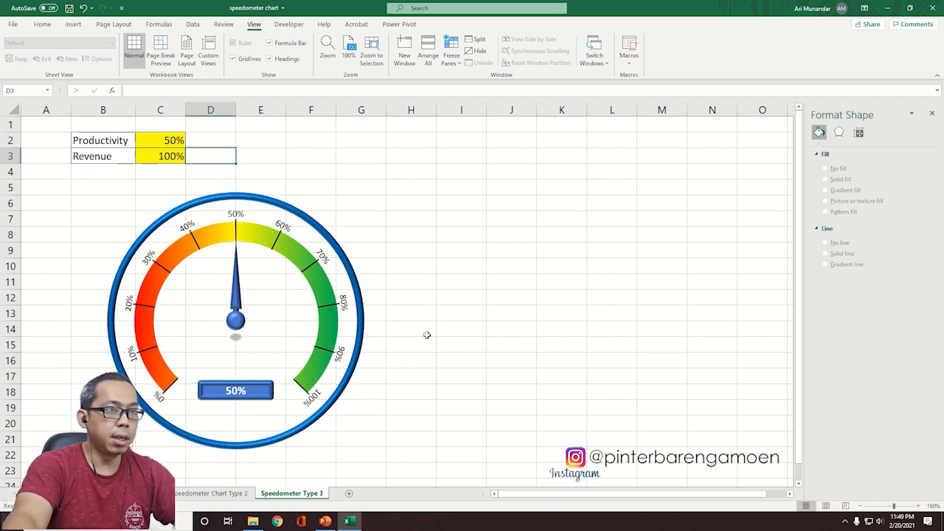
{"action": "left_click", "coordinate": [602, 301]}
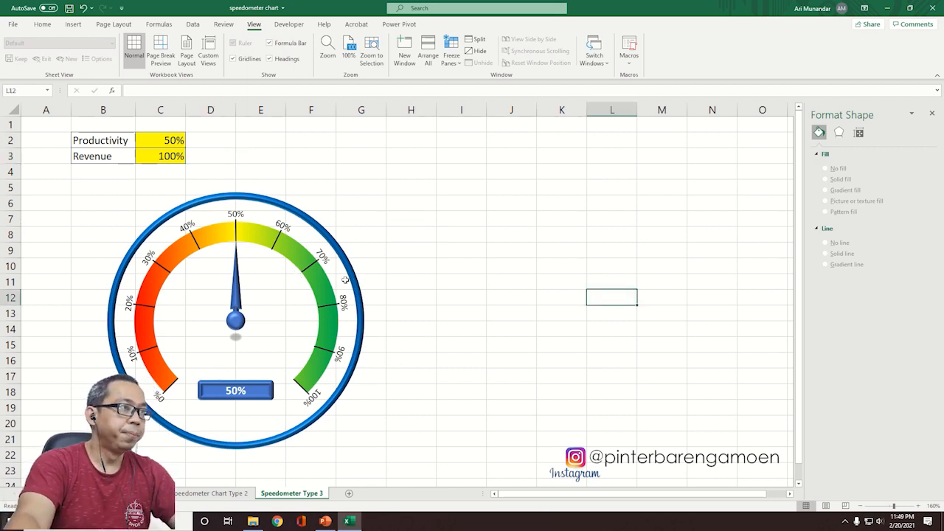
{"action": "left_click_drag", "start_coordinate": [104, 139], "coordinate": [144, 159]}
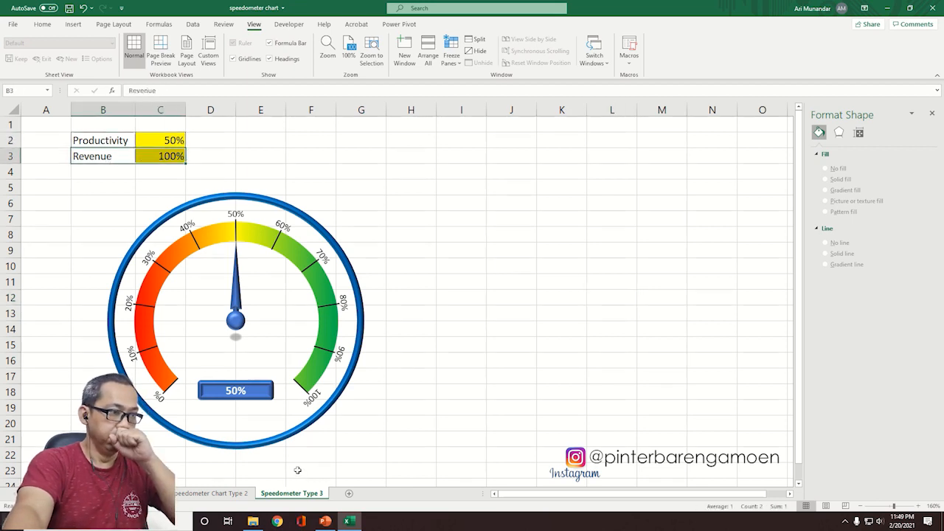
{"action": "left_click", "coordinate": [229, 419]}
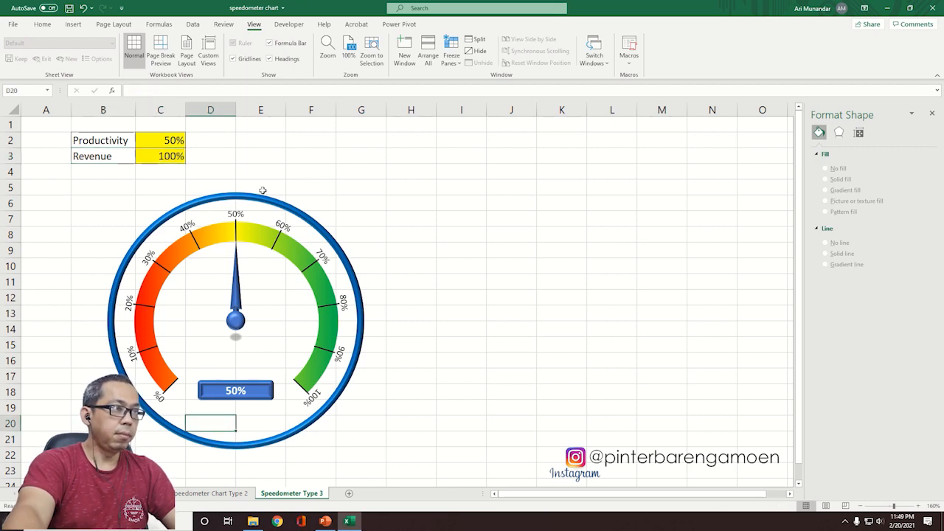
{"action": "left_click", "coordinate": [314, 154]}
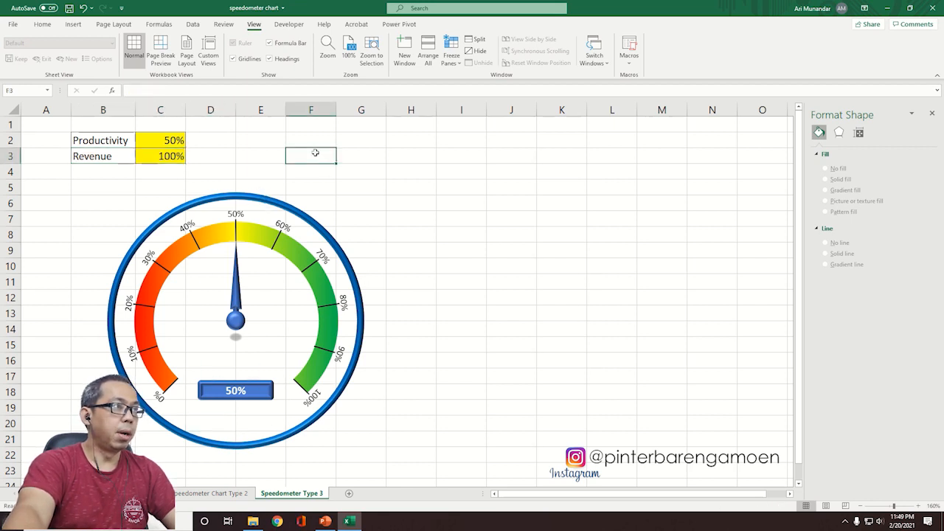
Step: Insert a rectangle inside the gauge just below the 50% box, about 0.23" high and 1" wide
{"action": "left_click", "coordinate": [72, 25]}
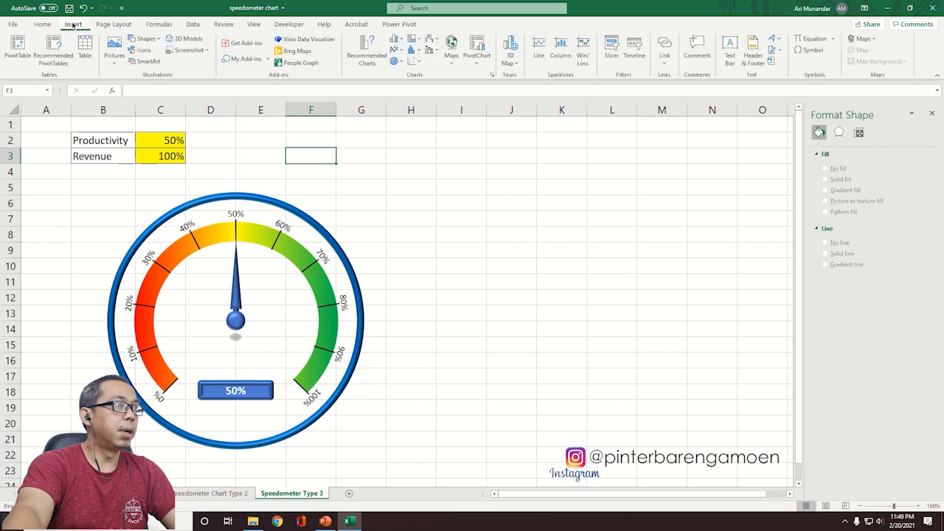
{"action": "left_click", "coordinate": [156, 42]}
{"action": "left_click", "coordinate": [162, 64]}
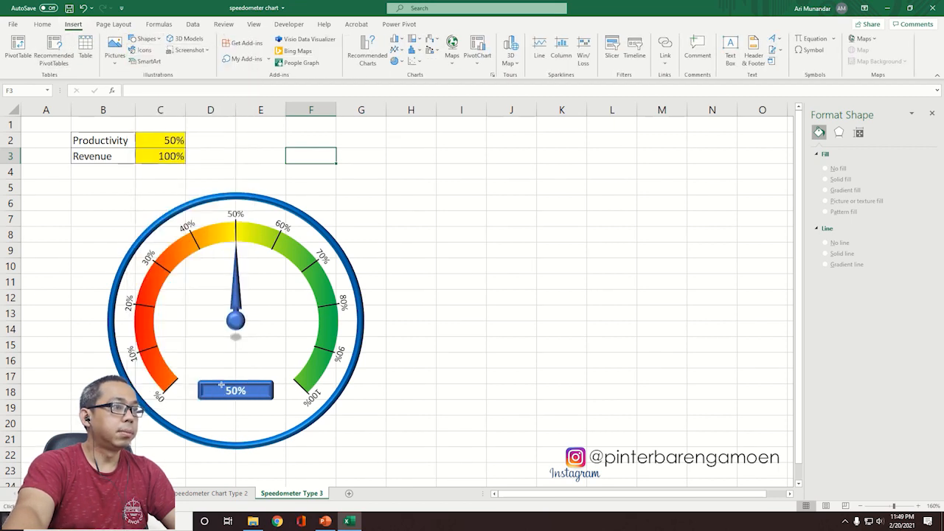
{"action": "left_click_drag", "start_coordinate": [192, 418], "coordinate": [269, 492]}
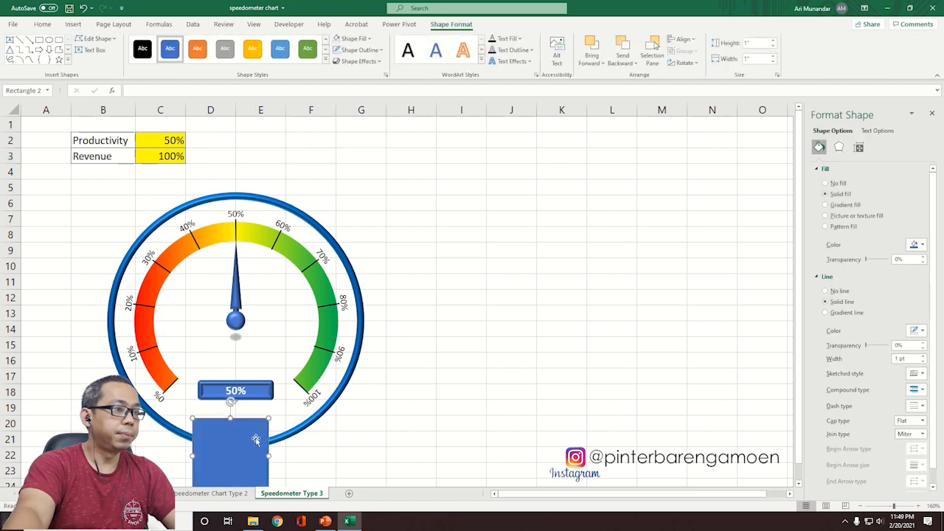
{"action": "scroll", "coordinate": [266, 408], "scroll_direction": "down", "scroll_amount": 3}
{"action": "scroll", "coordinate": [266, 407], "scroll_direction": "up", "scroll_amount": 4}
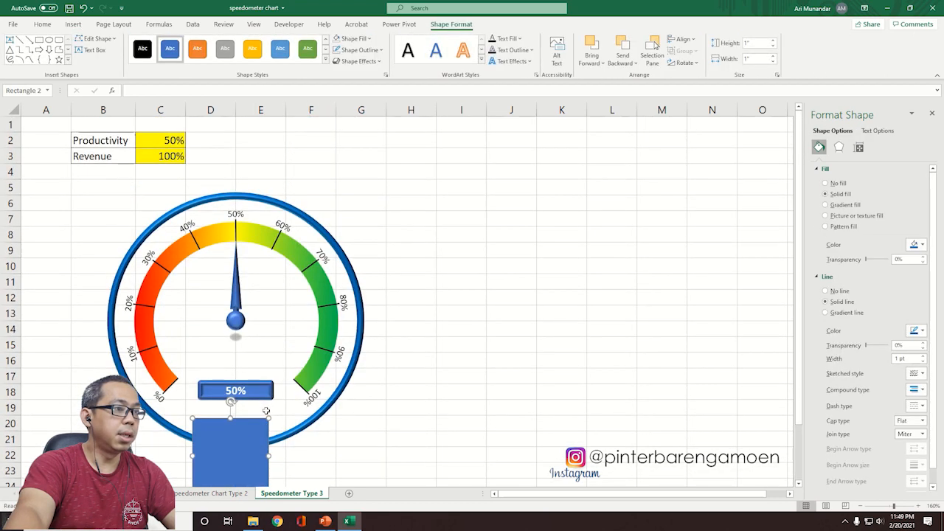
{"action": "left_click_drag", "start_coordinate": [801, 423], "coordinate": [796, 427]}
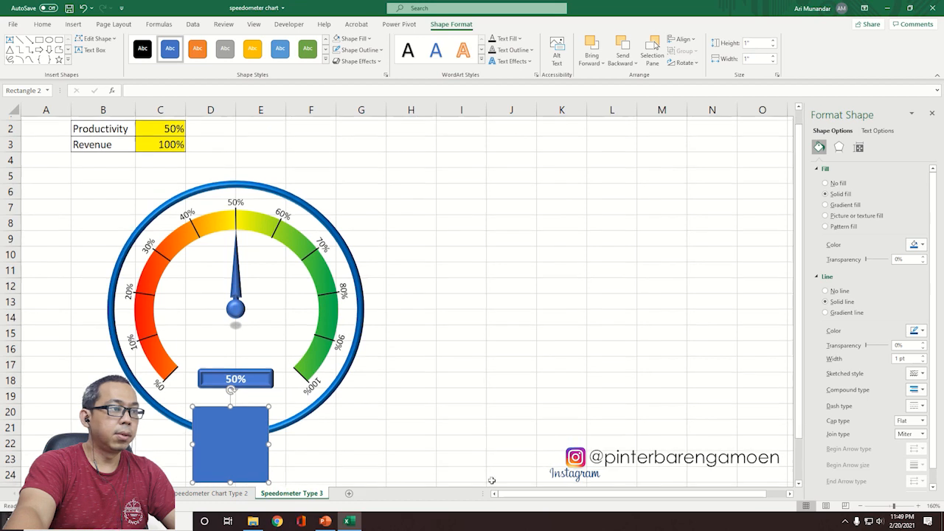
{"action": "left_click_drag", "start_coordinate": [229, 478], "coordinate": [245, 394]}
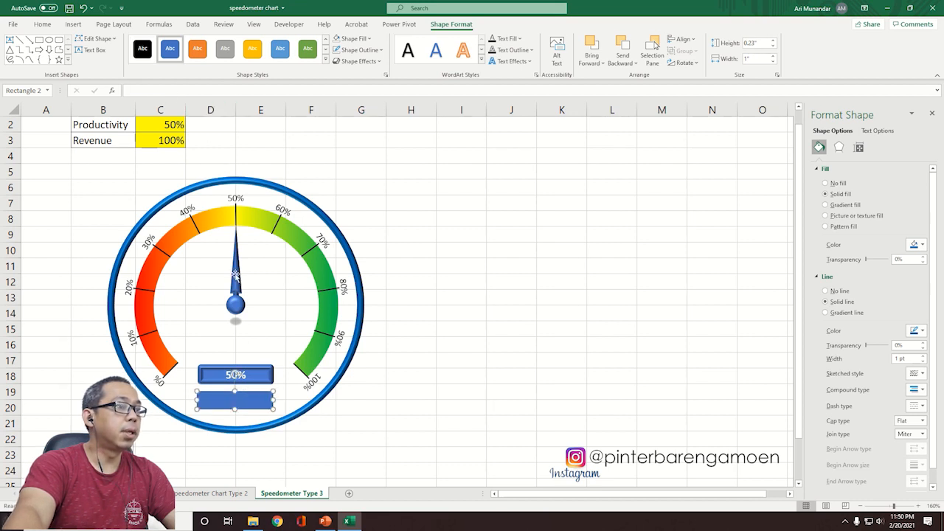
Step: Link the new rectangle's text to the Productivity label in cell B2
{"action": "left_click", "coordinate": [141, 91]}
{"action": "type", "text": "="}
{"action": "left_click", "coordinate": [94, 124]}
{"action": "key", "text": "Return"}
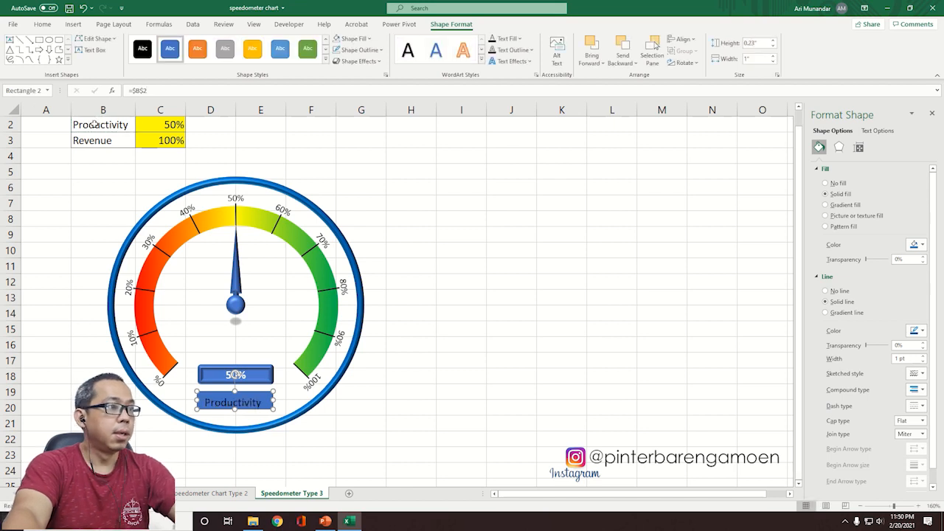
Step: Centre the rectangle's text vertically and horizontally, and make it white and bold
{"action": "left_click", "coordinate": [43, 24]}
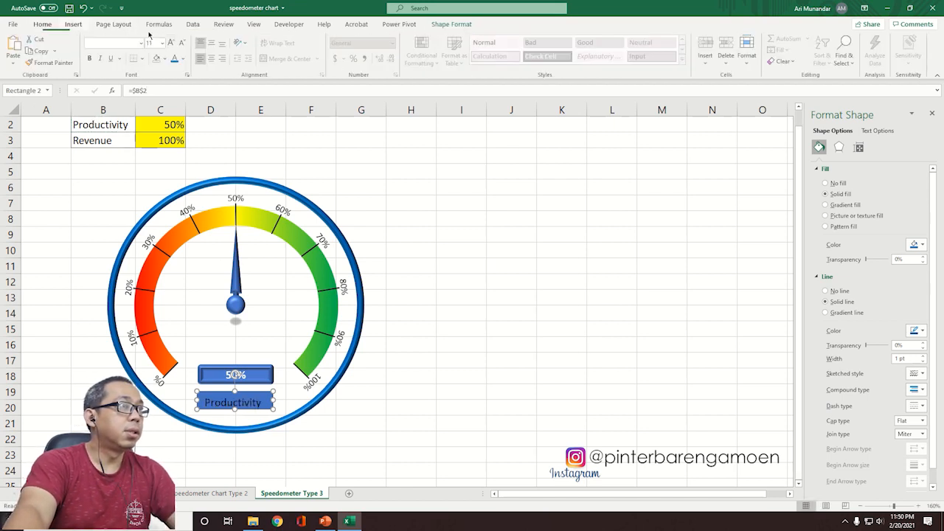
{"action": "left_click", "coordinate": [212, 43]}
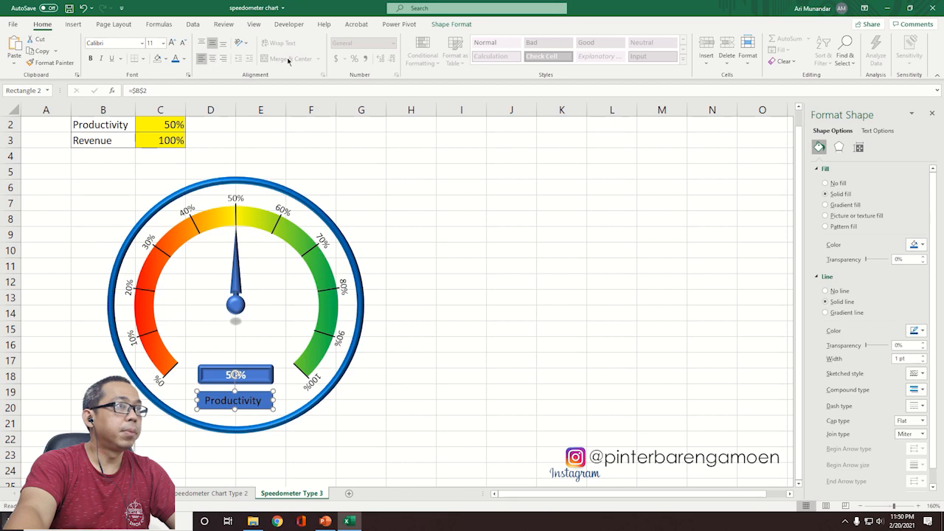
{"action": "left_click", "coordinate": [213, 60]}
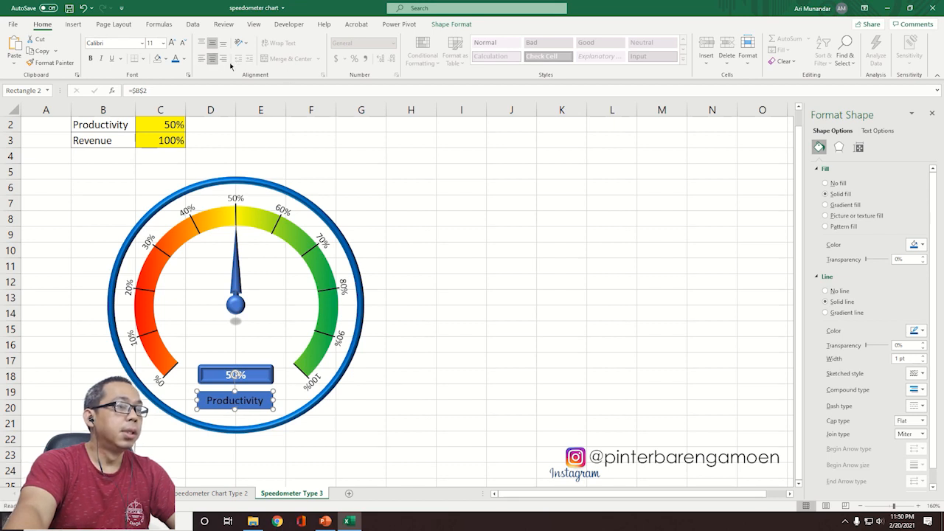
{"action": "left_click", "coordinate": [186, 58]}
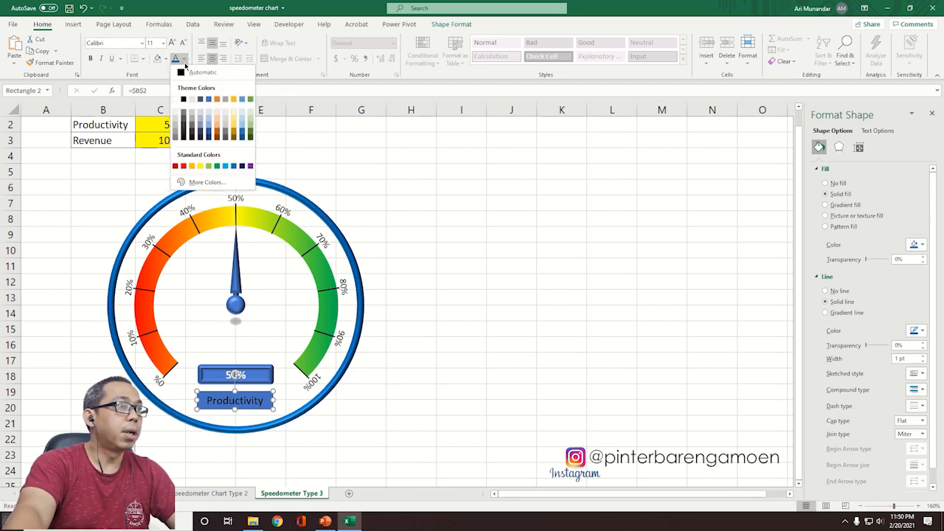
{"action": "left_click", "coordinate": [178, 102]}
{"action": "left_click", "coordinate": [90, 59]}
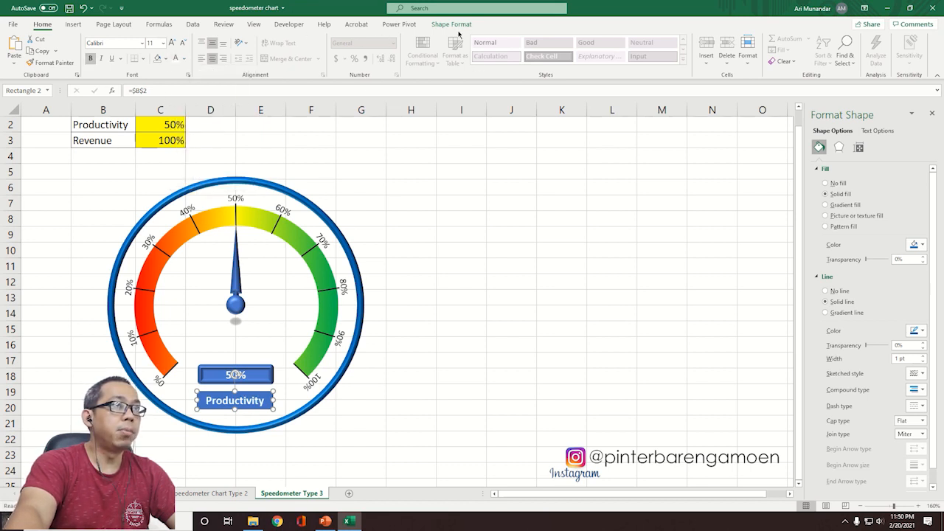
Step: Fill the Productivity rectangle with standard light green and remove its outline
{"action": "left_click", "coordinate": [451, 23]}
{"action": "left_click", "coordinate": [357, 39]}
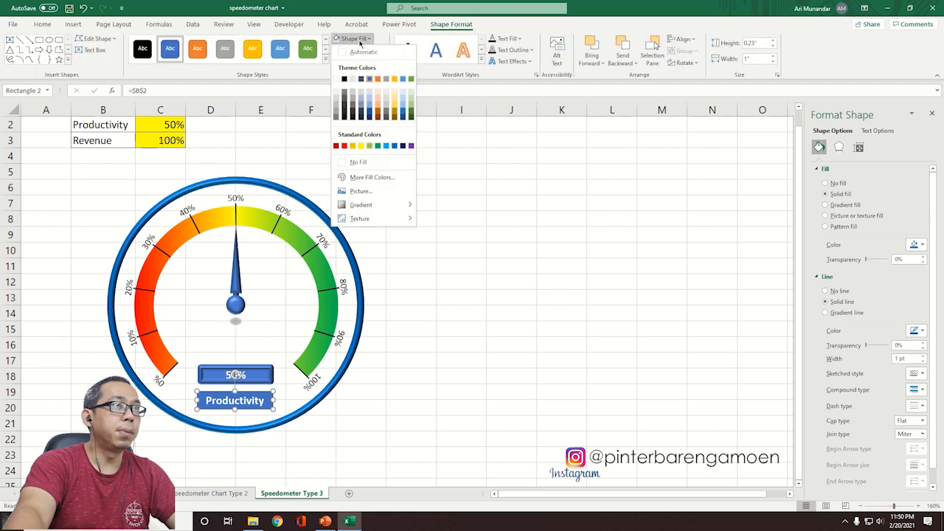
{"action": "left_click", "coordinate": [369, 146]}
{"action": "left_click", "coordinate": [360, 49]}
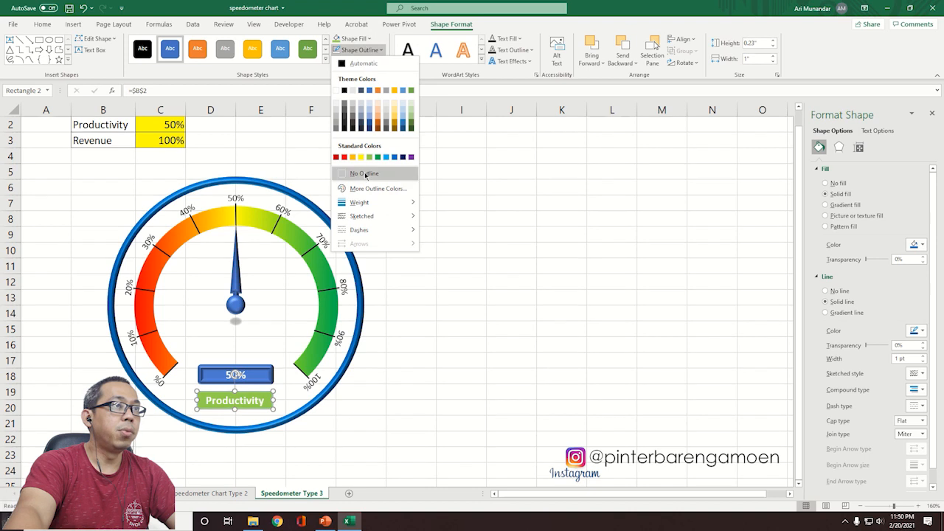
{"action": "left_click", "coordinate": [364, 172]}
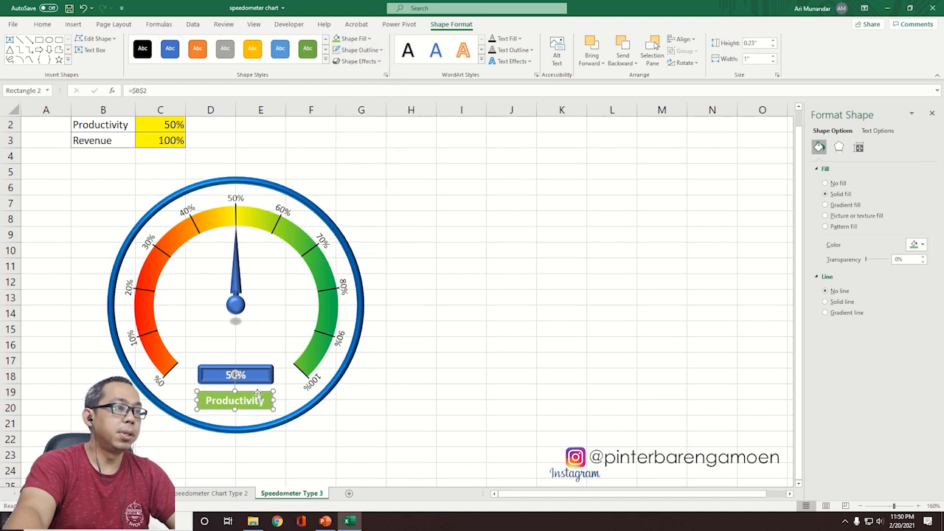
Step: Change the Productivity rectangle's fill to standard green and deselect it
{"action": "left_click", "coordinate": [354, 38]}
{"action": "left_click", "coordinate": [377, 145]}
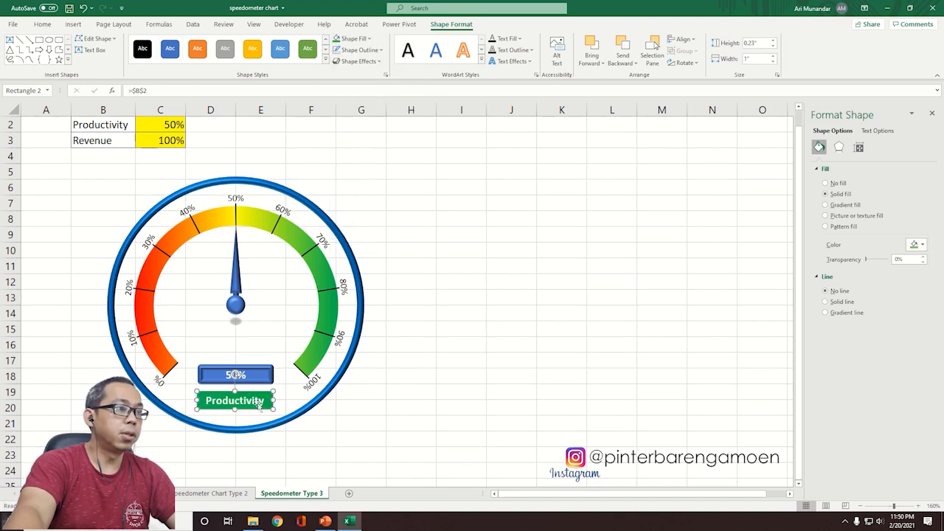
{"action": "key", "text": "Escape"}
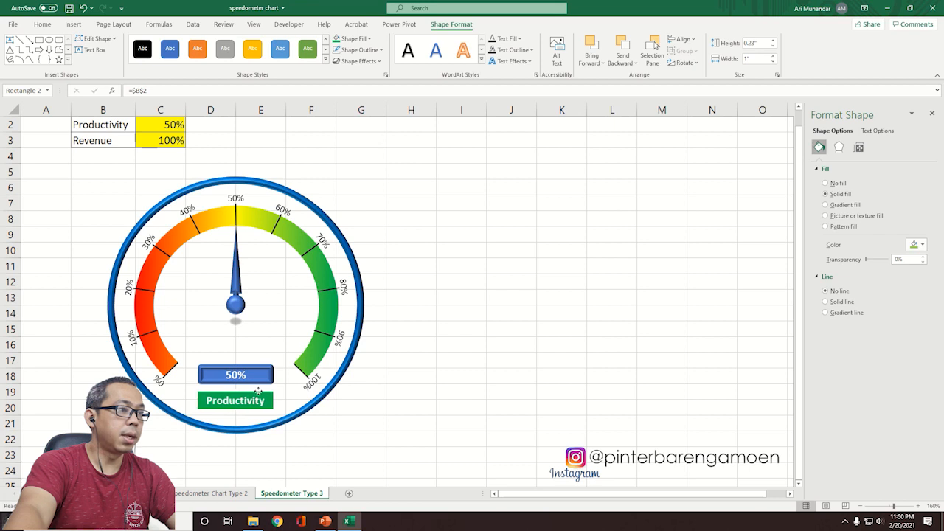
{"action": "left_click", "coordinate": [443, 357]}
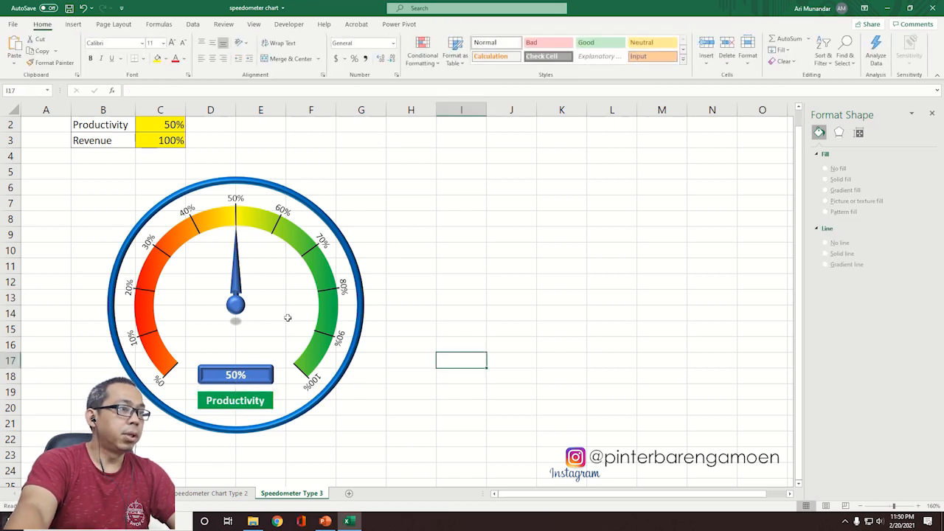
Step: Narrow the 50% box to about 0.51" wide and centre it just above the Productivity label
{"action": "left_click", "coordinate": [270, 370]}
{"action": "left_click_drag", "start_coordinate": [272, 375], "coordinate": [249, 380]}
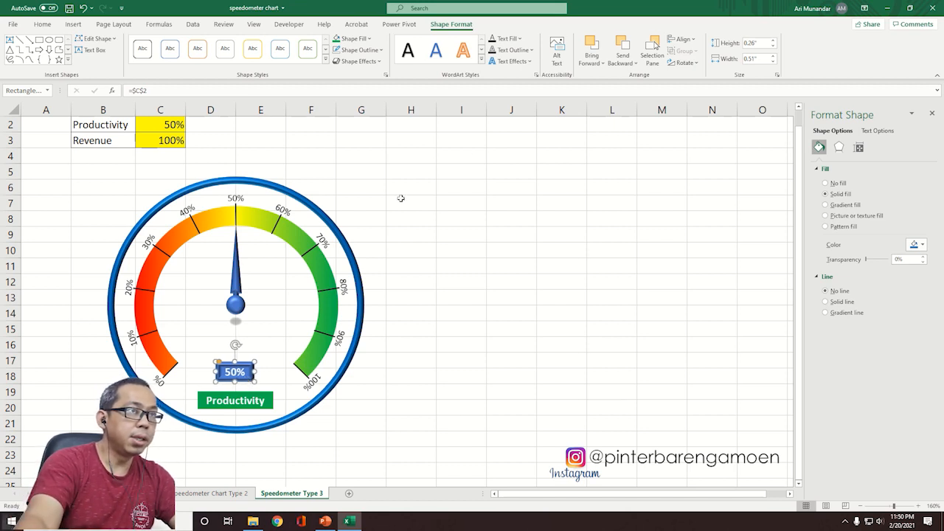
{"action": "key", "text": "Right"}
{"action": "key", "text": "Right"}
{"action": "key", "text": "Up"}
{"action": "key", "text": "Up"}
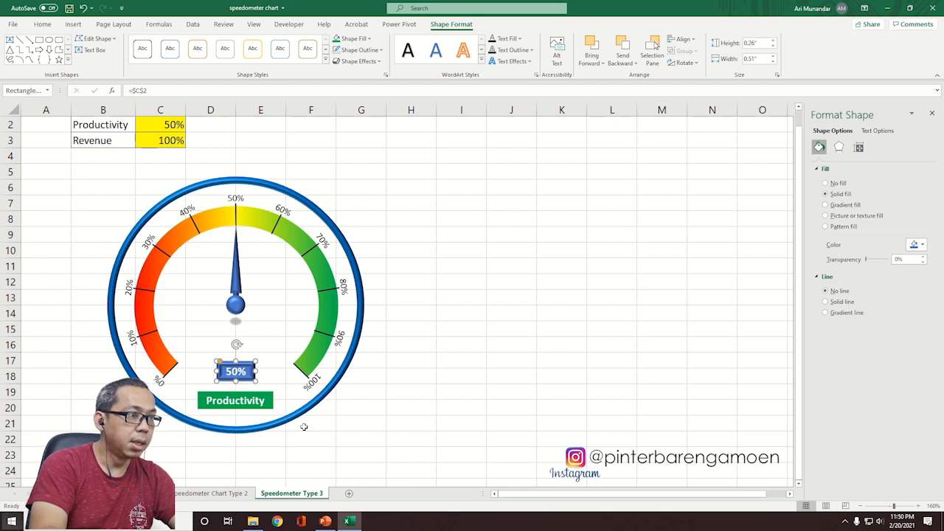
{"action": "key", "text": "Down"}
{"action": "key", "text": "Down"}
{"action": "key", "text": "Down"}
{"action": "key", "text": "Down"}
{"action": "key", "text": "Down"}
{"action": "key", "text": "Down"}
{"action": "key", "text": "Down"}
{"action": "key", "text": "Down"}
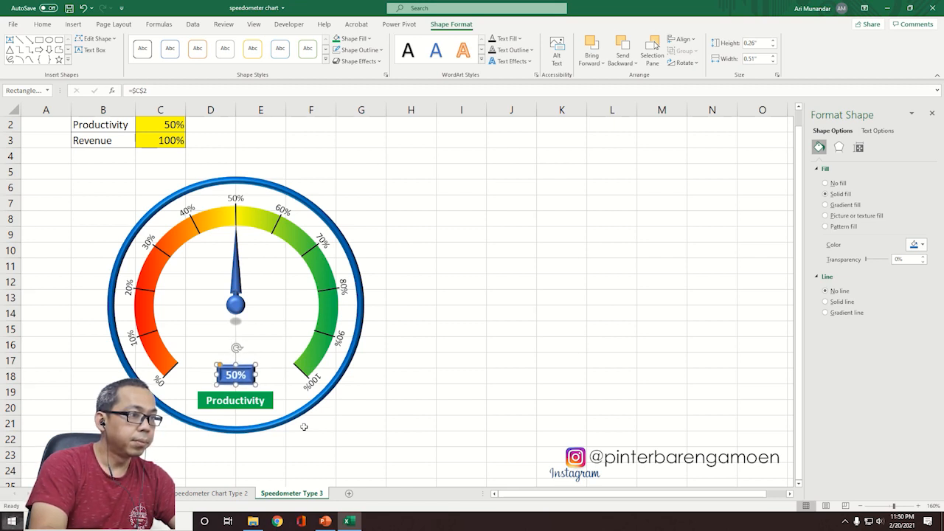
{"action": "left_click", "coordinate": [506, 313]}
Step: Nudge the Productivity label slightly to the right so it lines up beneath the percentage box
{"action": "left_click", "coordinate": [238, 400]}
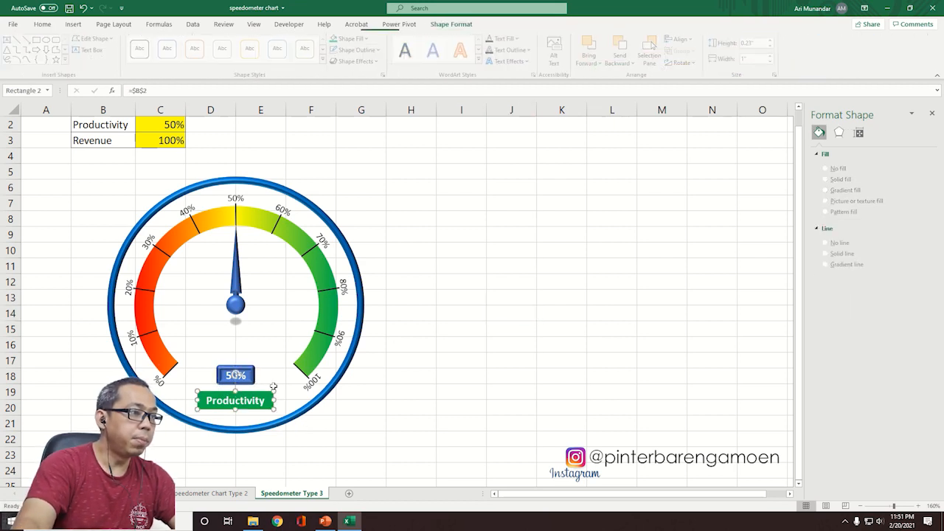
{"action": "key", "text": "Right"}
{"action": "key", "text": "Left"}
{"action": "key", "text": "Right"}
{"action": "left_click", "coordinate": [471, 284]}
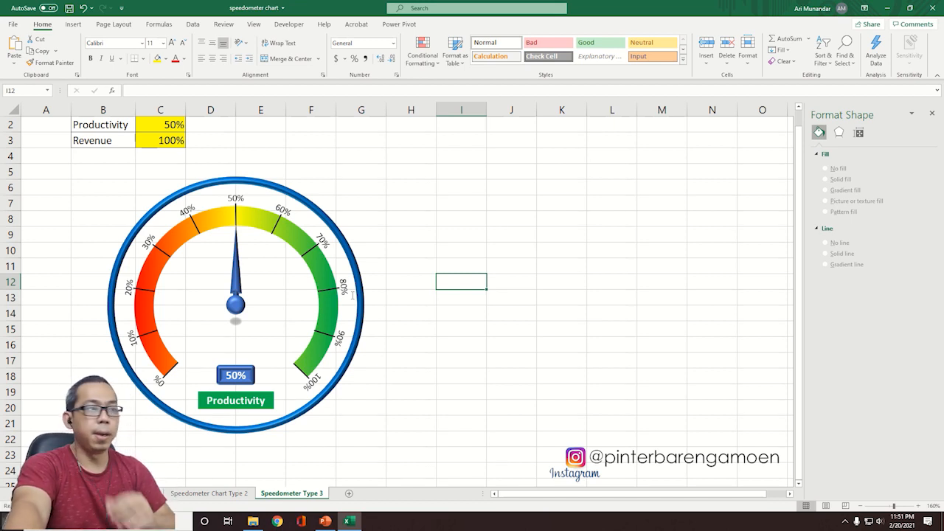
Step: Set the Productivity value in cell C2 to 20%
{"action": "left_click", "coordinate": [168, 124]}
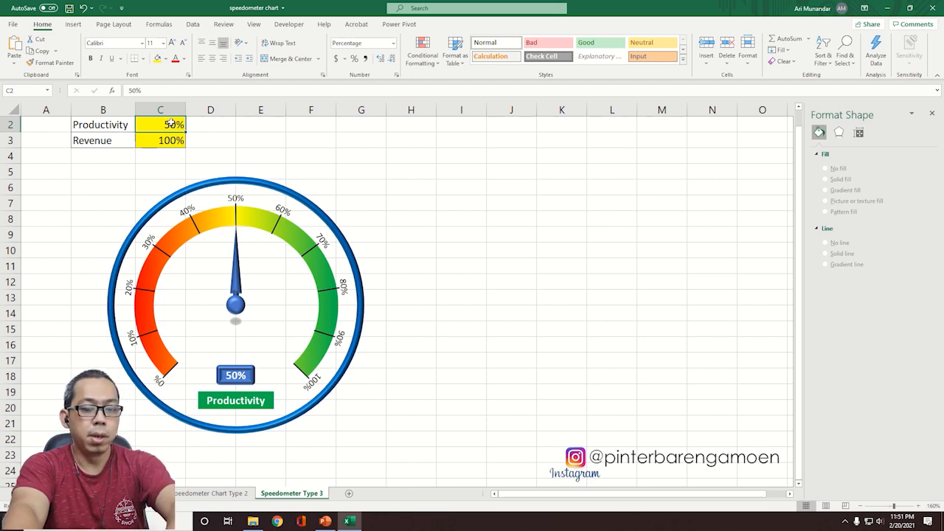
{"action": "type", "text": "20"}
{"action": "key", "text": "Return"}
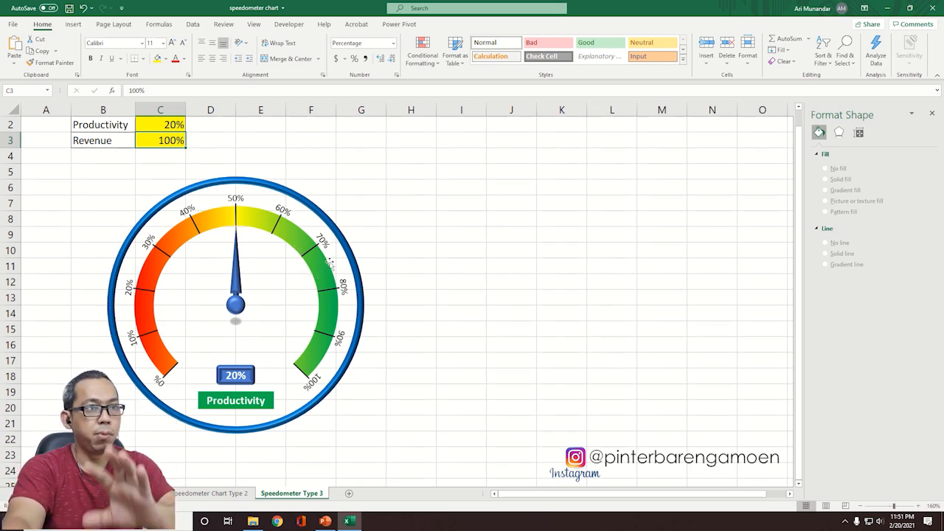
{"action": "left_click", "coordinate": [97, 142]}
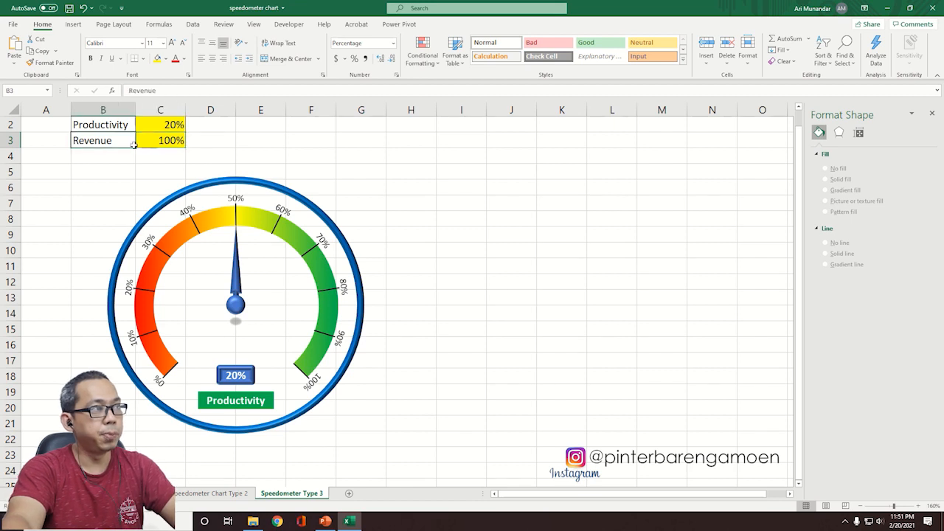
{"action": "left_click_drag", "start_coordinate": [97, 142], "coordinate": [153, 141]}
{"action": "left_click", "coordinate": [500, 270]}
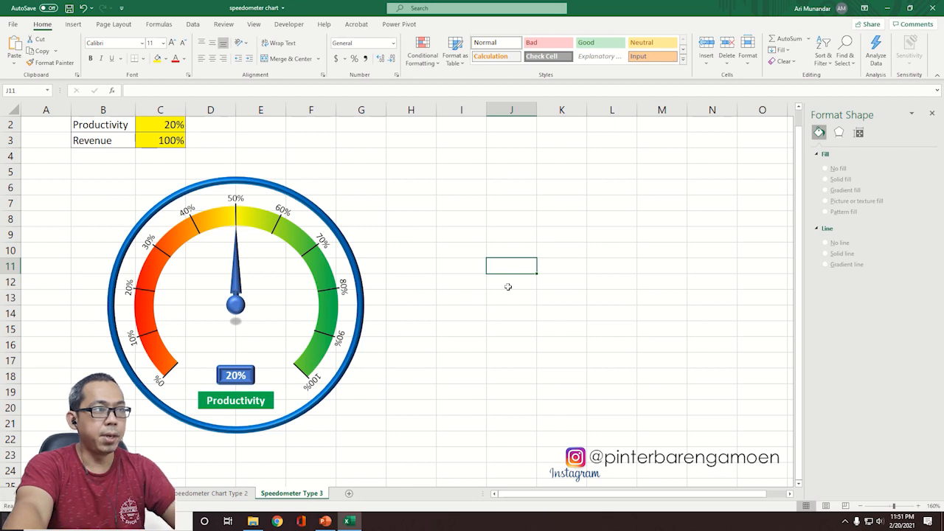
{"action": "left_click", "coordinate": [236, 304]}
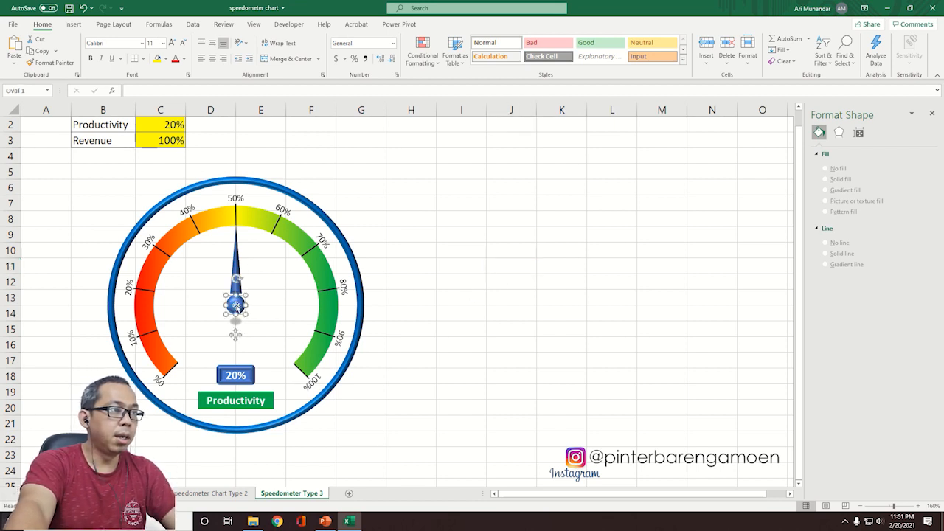
{"action": "left_click", "coordinate": [550, 249]}
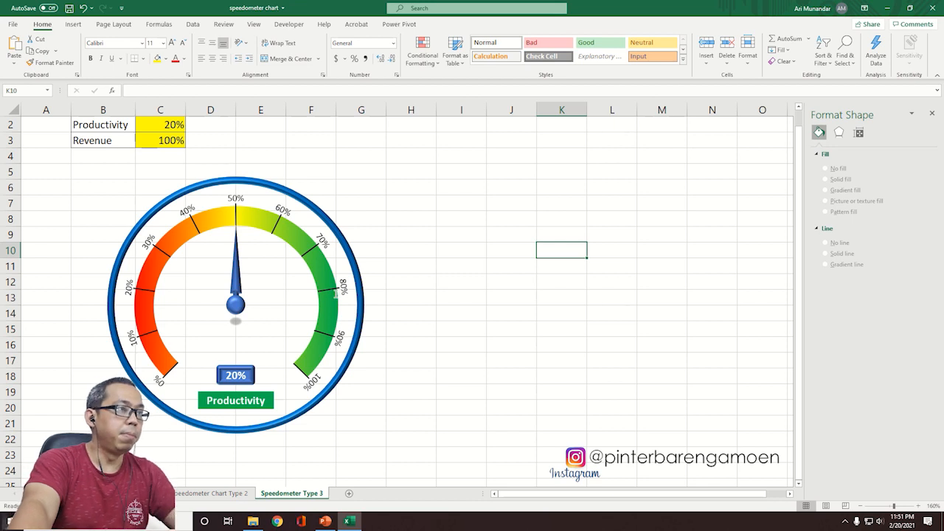
Step: Insert a circle 1" high and wide on the empty cells around columns L and M, beside the gauge
{"action": "left_click", "coordinate": [73, 24]}
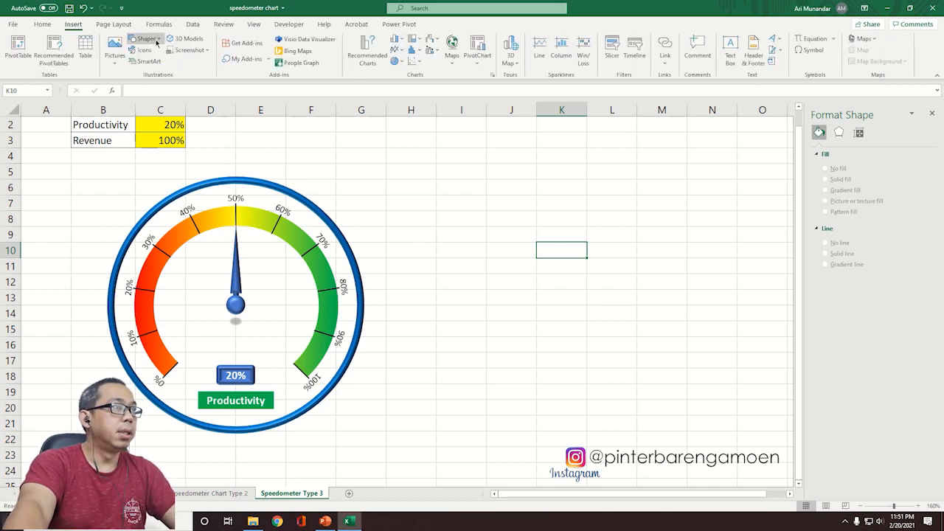
{"action": "left_click", "coordinate": [156, 40]}
{"action": "left_click", "coordinate": [172, 66]}
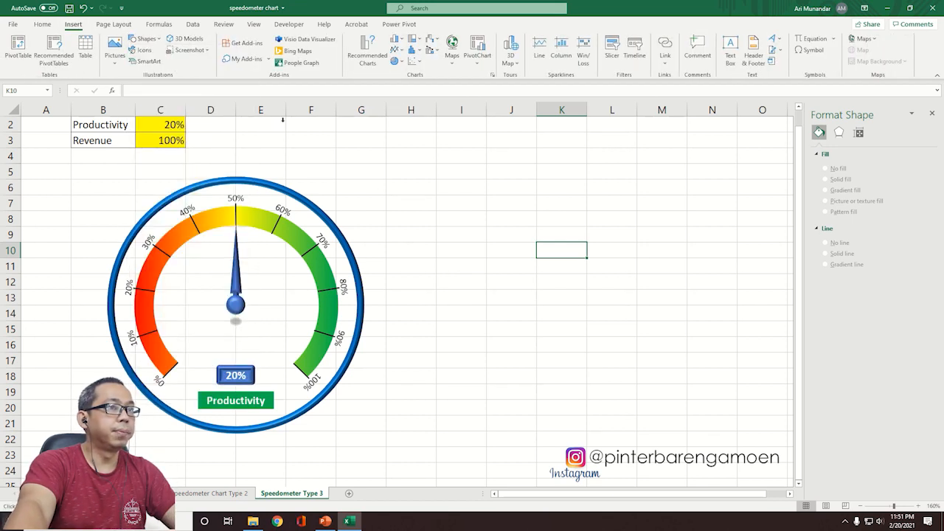
{"action": "left_click", "coordinate": [610, 294]}
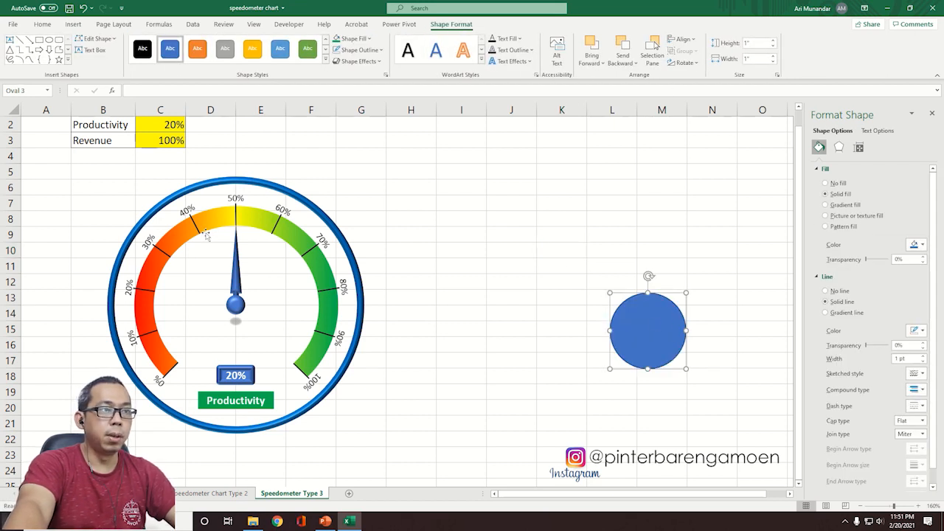
Step: Resize the new circle to 0.25" high and 0.25" wide
{"action": "left_click", "coordinate": [236, 306]}
{"action": "left_click", "coordinate": [673, 315]}
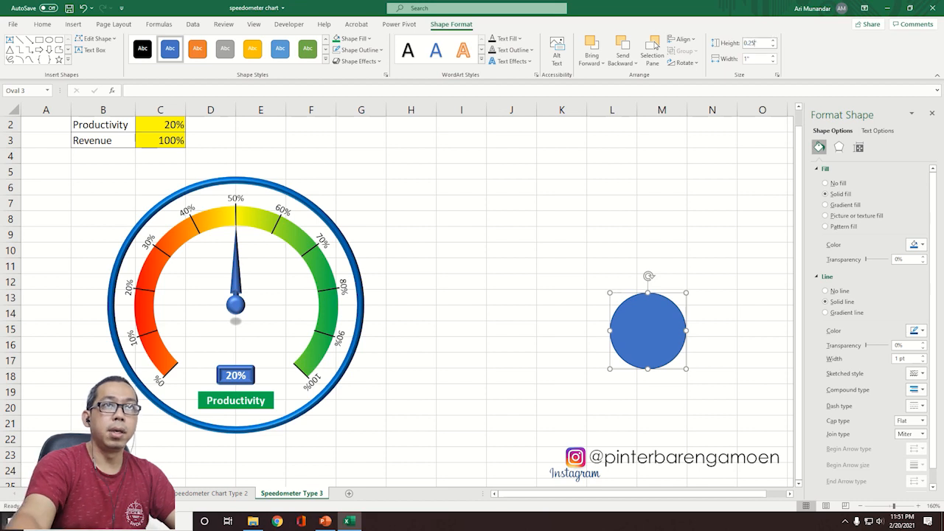
{"action": "key", "text": "Tab"}
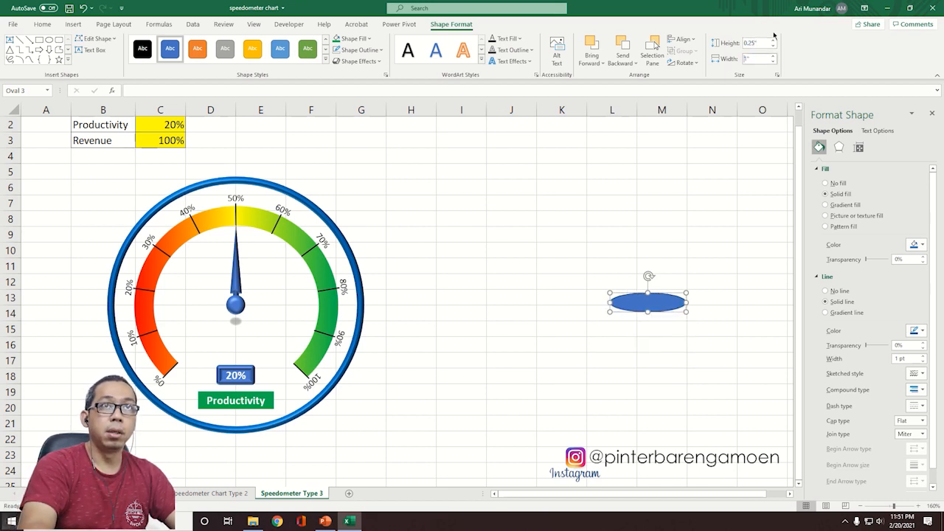
{"action": "type", "text": "0.25"}
{"action": "key", "text": "Return"}
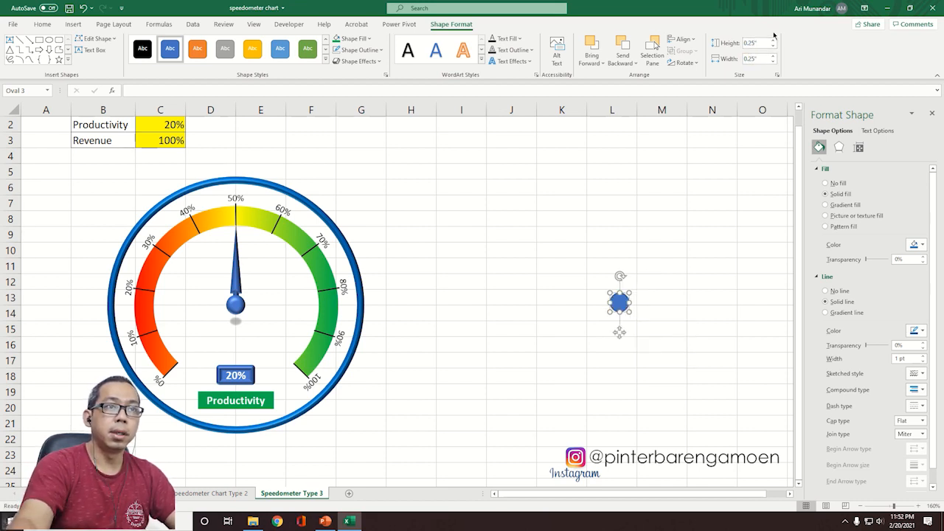
Step: Remove the small circle's outline and fill it with standard green
{"action": "left_click", "coordinate": [355, 49]}
{"action": "left_click", "coordinate": [355, 39]}
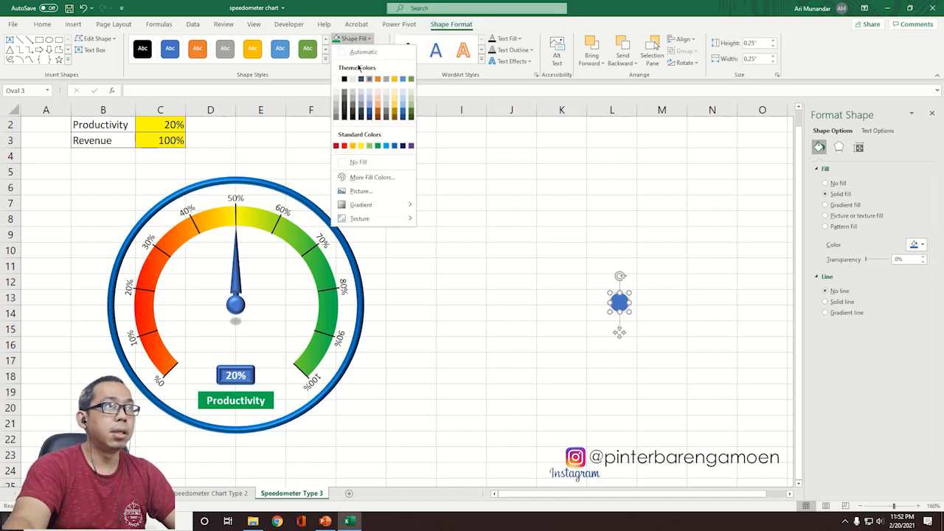
{"action": "left_click", "coordinate": [378, 147]}
Step: Apply the first preset bevel effect to the small green circle
{"action": "left_click", "coordinate": [365, 62]}
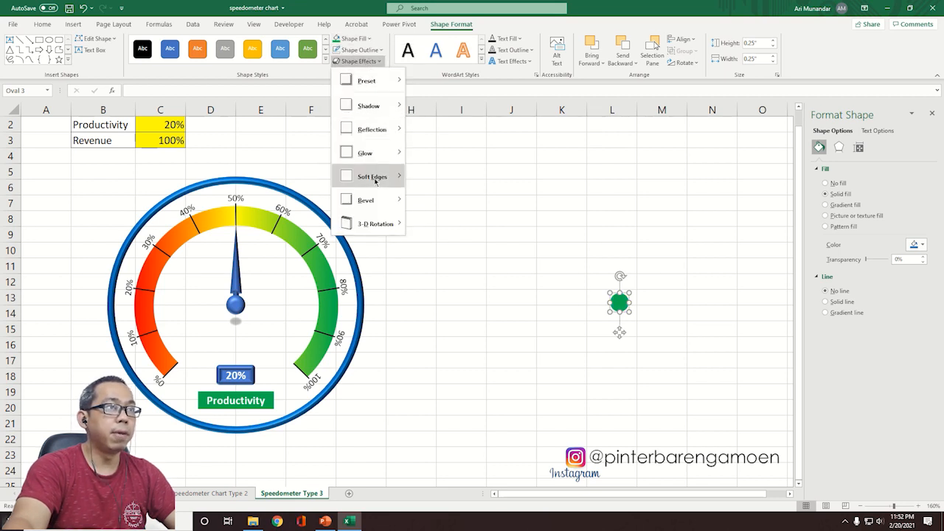
{"action": "mouse_move", "coordinate": [379, 205]}
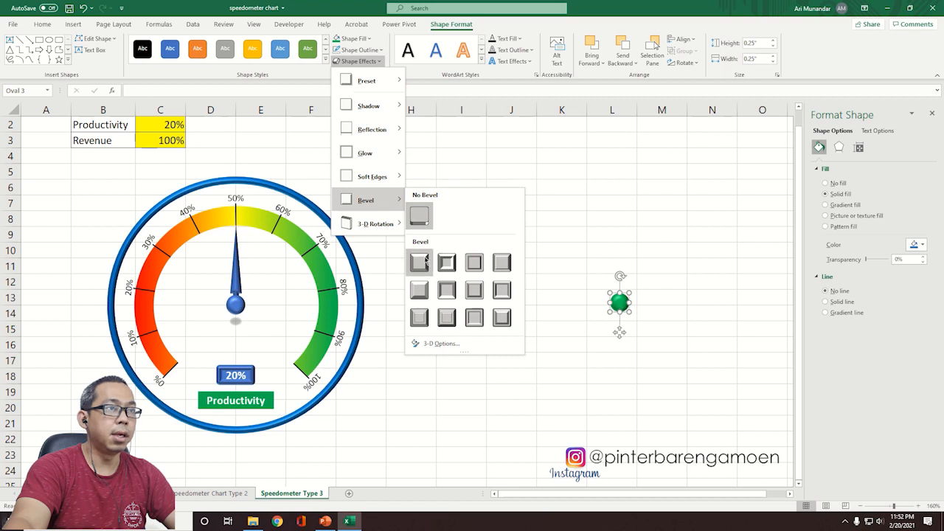
{"action": "left_click", "coordinate": [425, 259]}
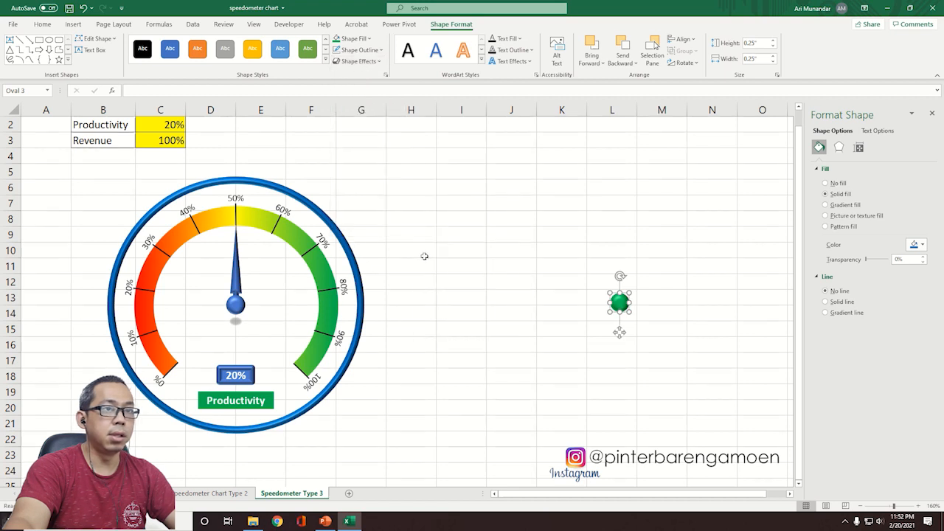
{"action": "left_click", "coordinate": [480, 203]}
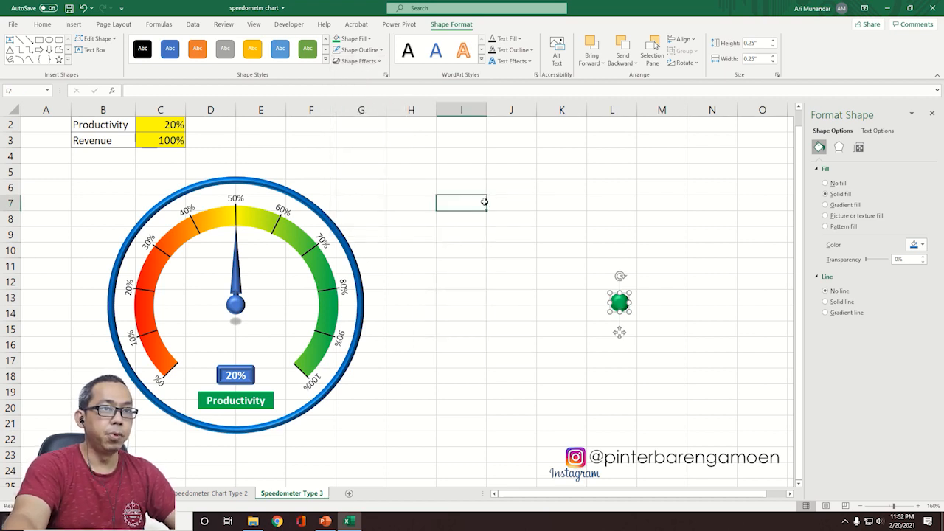
Step: Duplicate the green circle and move the original to the border of columns K and L at row 13
{"action": "left_click", "coordinate": [620, 304]}
{"action": "key", "text": "ctrl+d"}
{"action": "left_click_drag", "start_coordinate": [631, 316], "coordinate": [587, 305]}
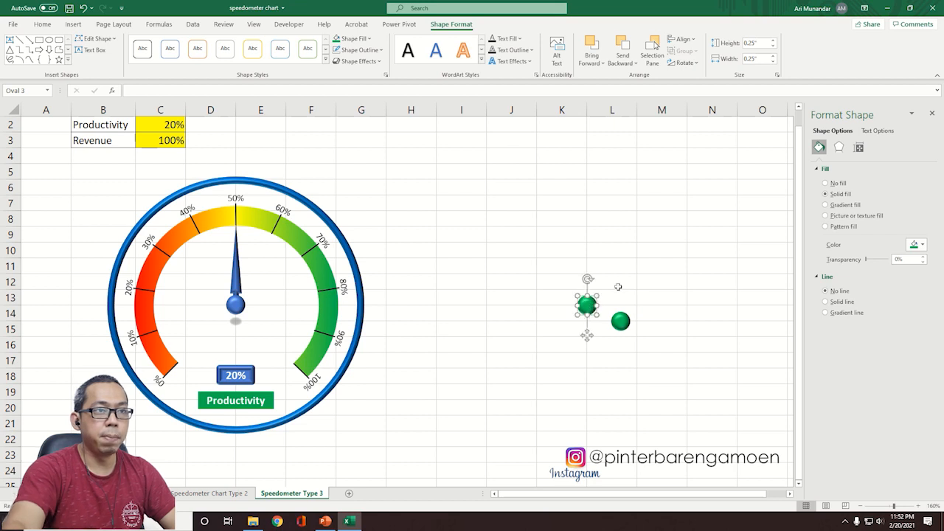
{"action": "key", "text": "Left"}
{"action": "key", "text": "Up"}
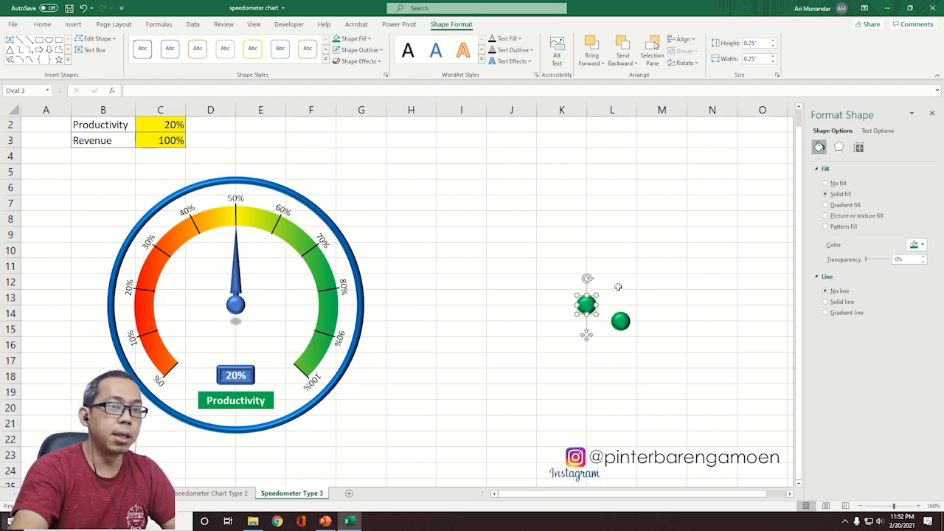
{"action": "left_click_drag", "start_coordinate": [619, 286], "coordinate": [621, 299]}
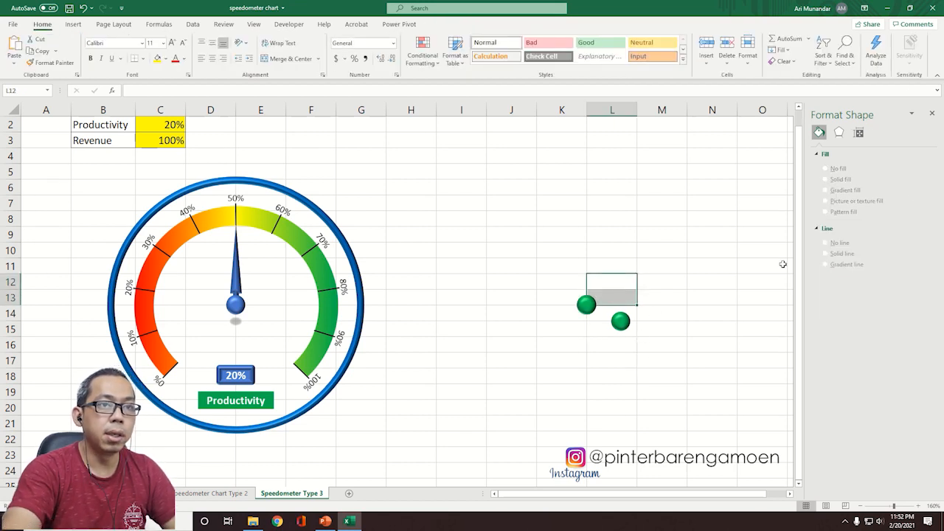
Step: Move the duplicate green circle directly beneath the original, aligned vertically and almost touching it
{"action": "left_click_drag", "start_coordinate": [624, 320], "coordinate": [590, 323]}
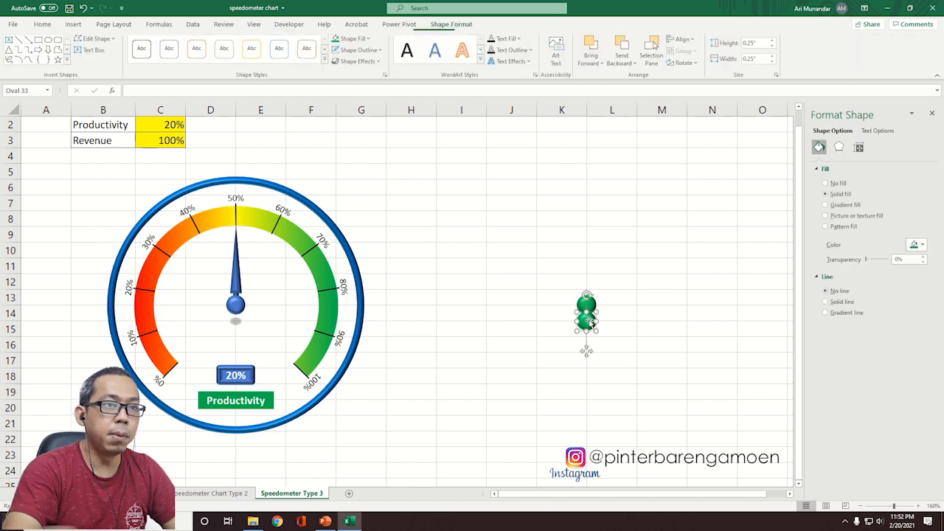
{"action": "key", "text": "Down"}
{"action": "key", "text": "Down"}
{"action": "key", "text": "Down"}
{"action": "key", "text": "Down"}
{"action": "key", "text": "Down"}
{"action": "key", "text": "Down"}
{"action": "key", "text": "Down"}
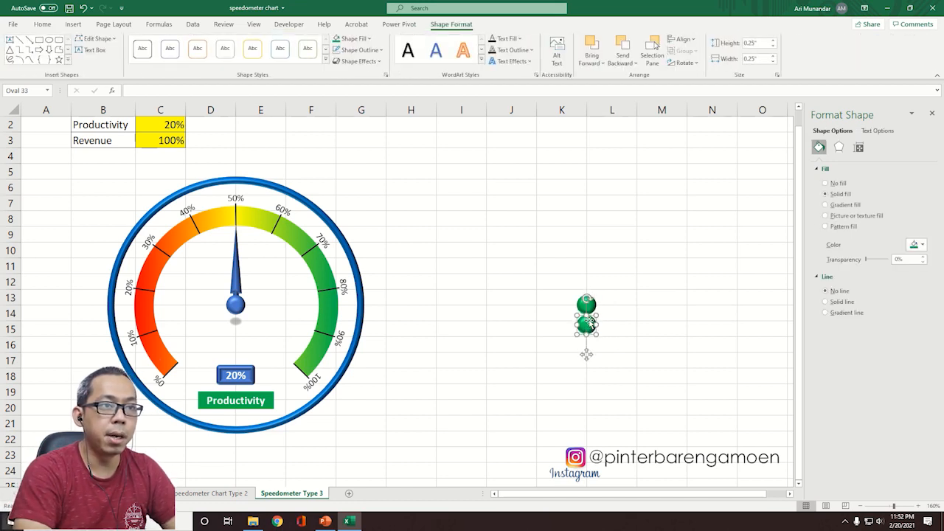
{"action": "key", "text": "Down"}
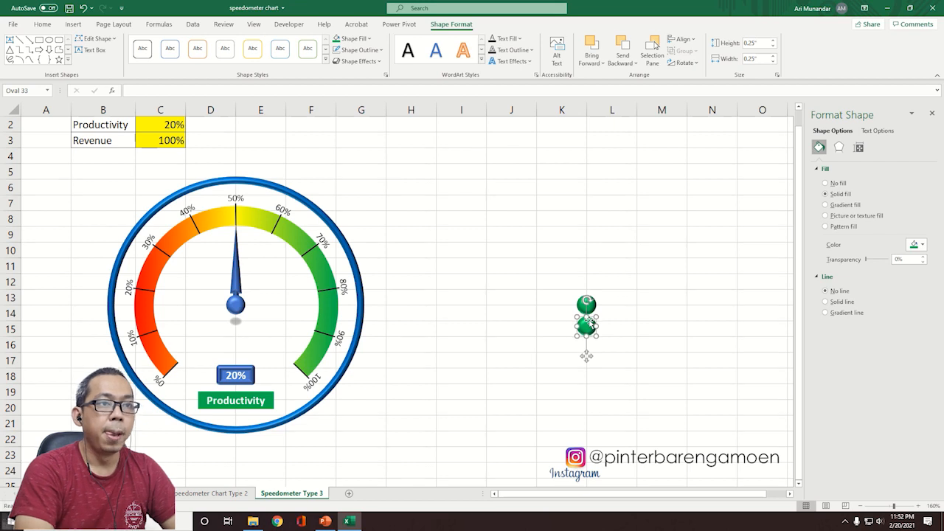
{"action": "left_click", "coordinate": [627, 301]}
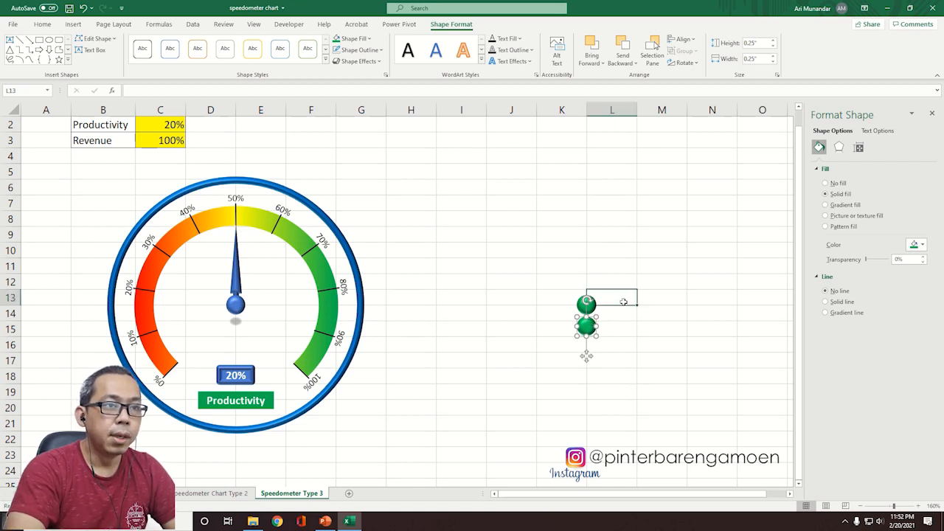
{"action": "left_click", "coordinate": [588, 338]}
{"action": "key", "text": "Up"}
{"action": "key", "text": "Up"}
{"action": "key", "text": "Up"}
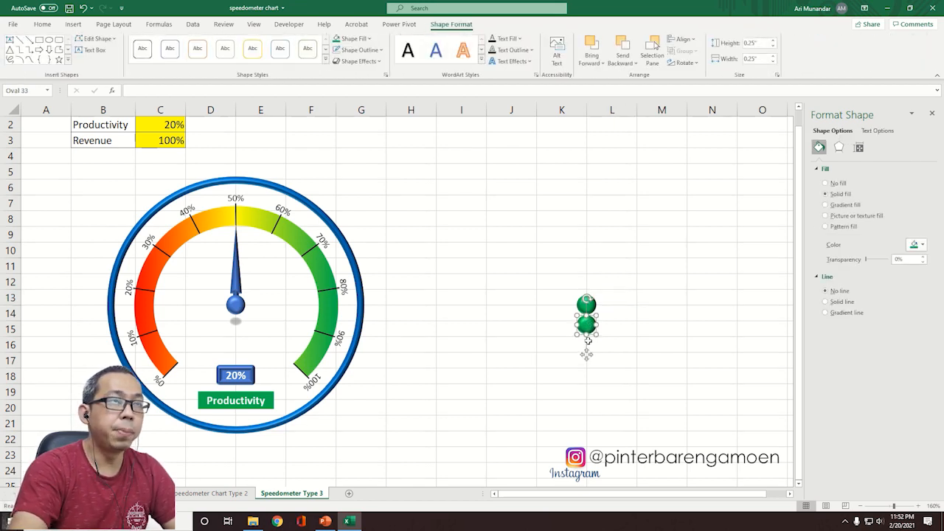
Step: Remove the bevel effect from the lower green circle
{"action": "left_click", "coordinate": [359, 61]}
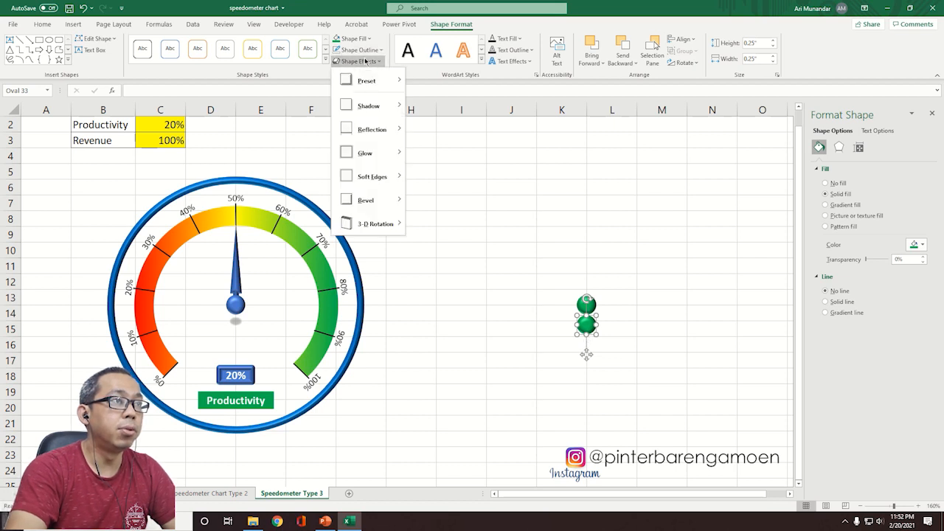
{"action": "mouse_move", "coordinate": [358, 210]}
{"action": "left_click", "coordinate": [420, 215]}
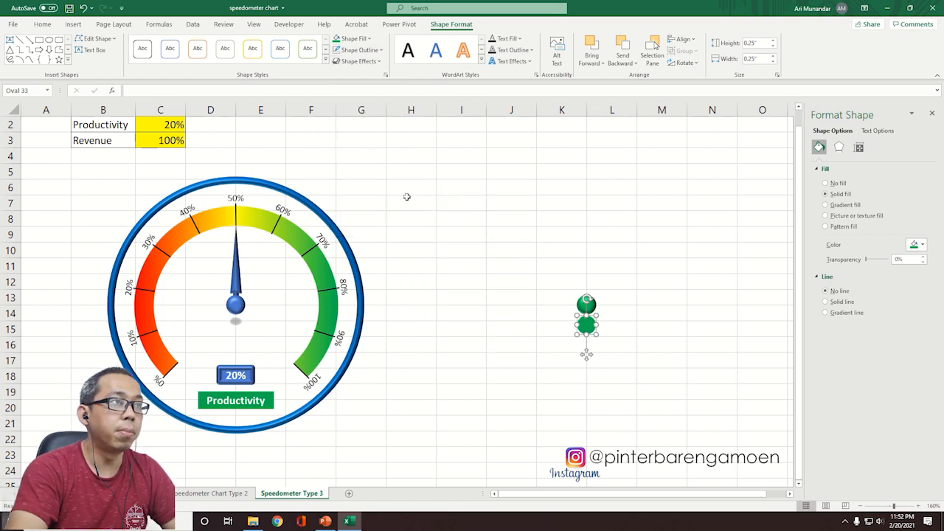
Step: Apply the third soft-edge variation to the lower green circle and fill it with a dark shade of black from the theme colors
{"action": "left_click", "coordinate": [355, 62]}
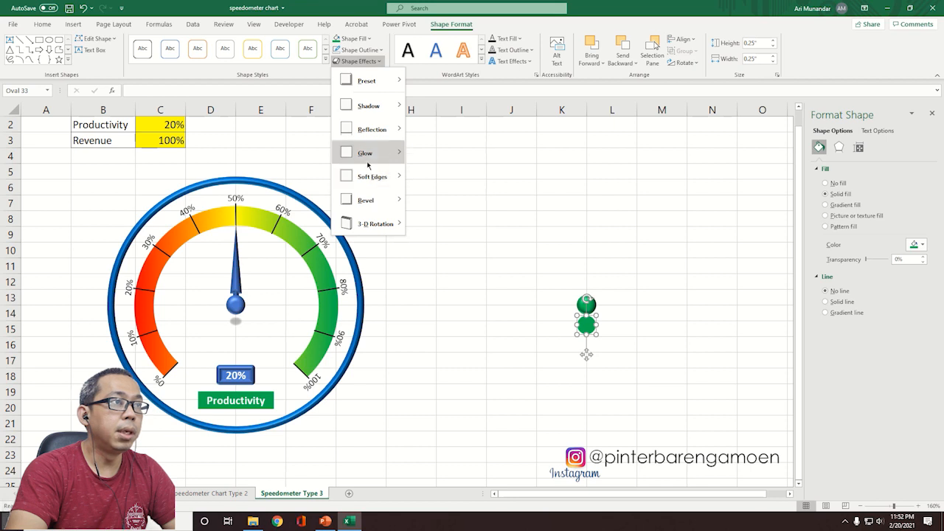
{"action": "mouse_move", "coordinate": [371, 177]}
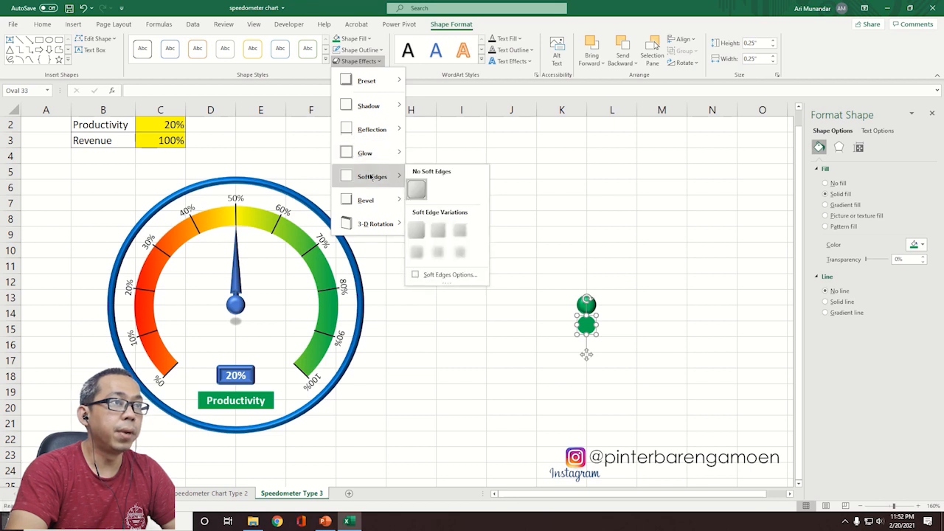
{"action": "left_click", "coordinate": [458, 230]}
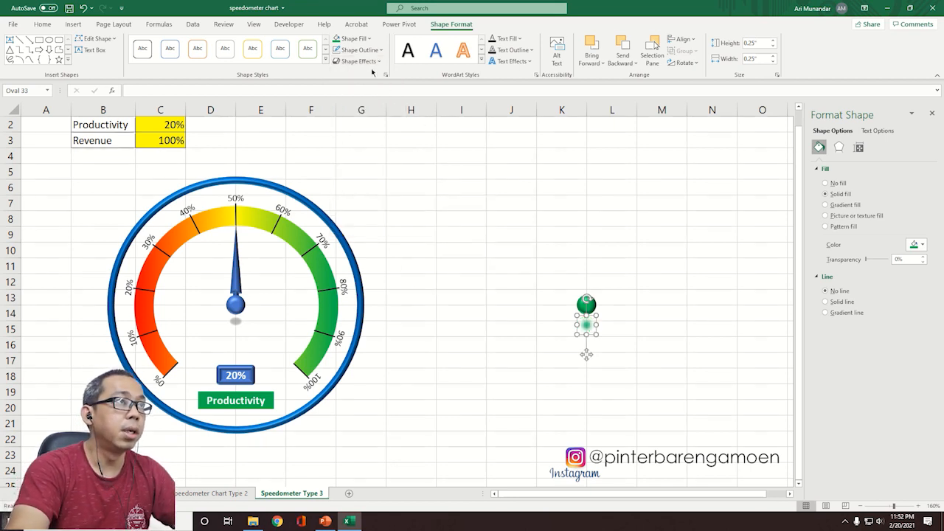
{"action": "left_click", "coordinate": [354, 39]}
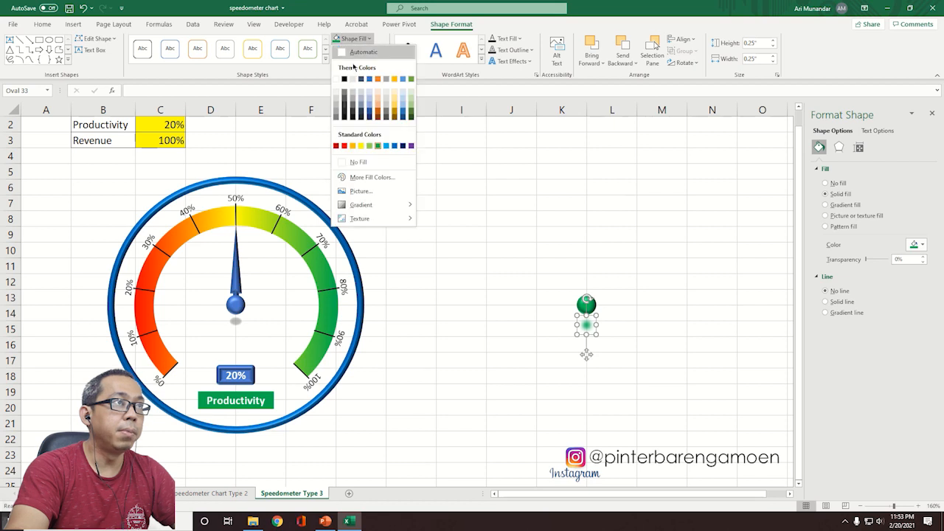
{"action": "left_click", "coordinate": [344, 102]}
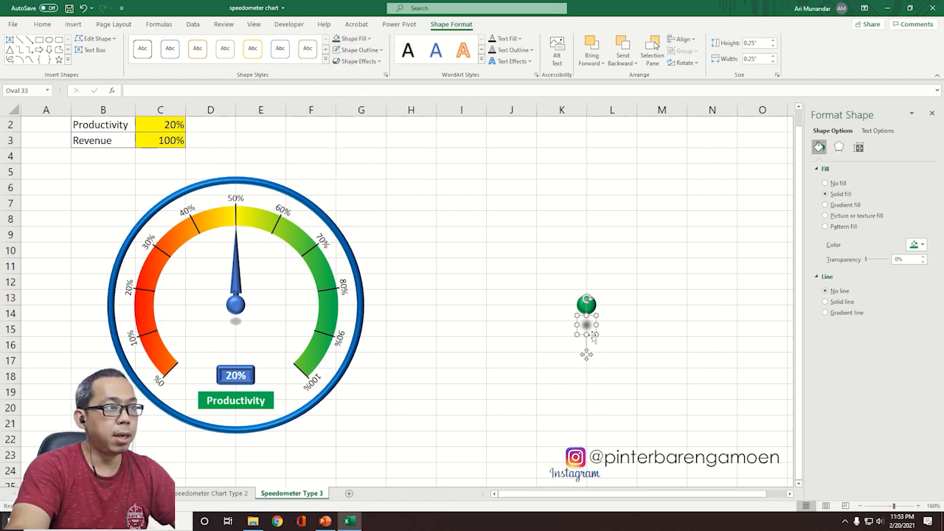
Step: Apply the third 3-D perspective rotation of the second row to the blurred dark circle, flattening it into a shadow
{"action": "left_click", "coordinate": [361, 62]}
{"action": "mouse_move", "coordinate": [384, 224]}
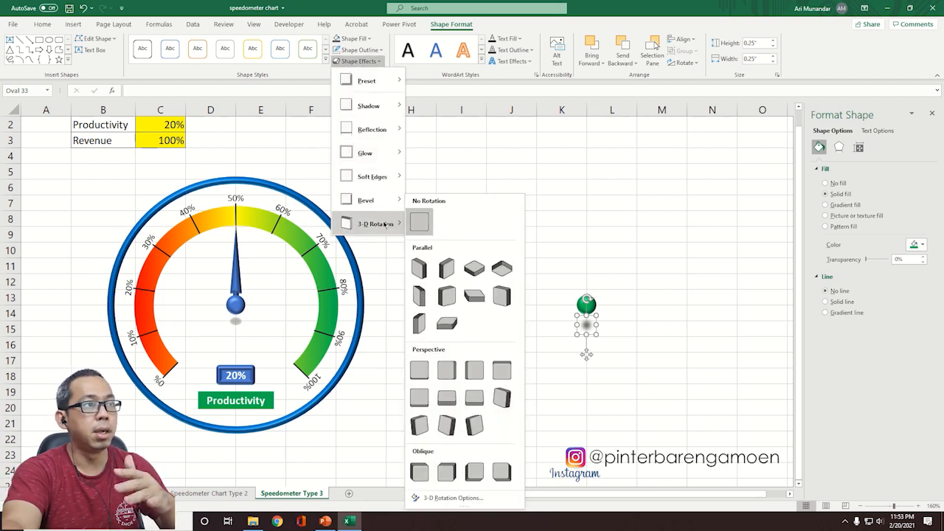
{"action": "left_click", "coordinate": [480, 402]}
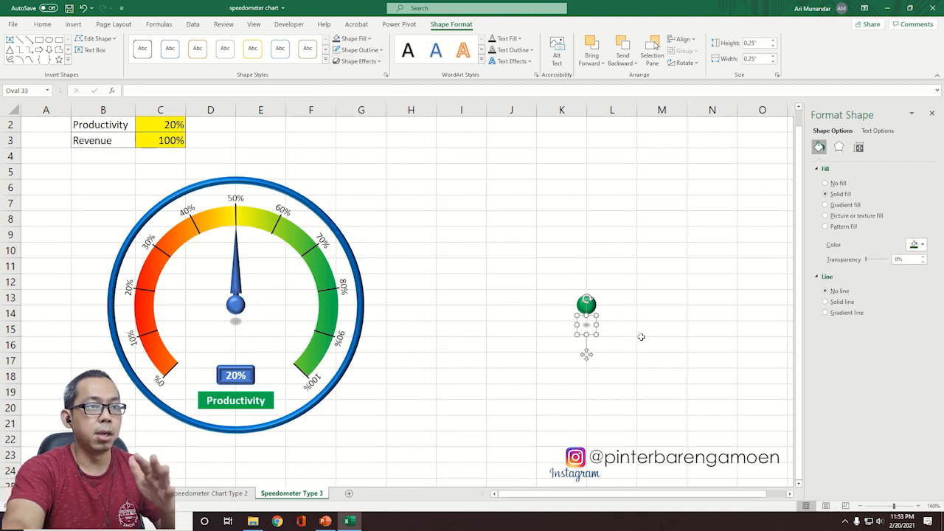
Step: Nudge the flattened shadow slightly up toward the green ball and deselect it
{"action": "key", "text": "Up"}
{"action": "key", "text": "Up"}
{"action": "key", "text": "Up"}
{"action": "key", "text": "Up"}
{"action": "key", "text": "Up"}
{"action": "key", "text": "Up"}
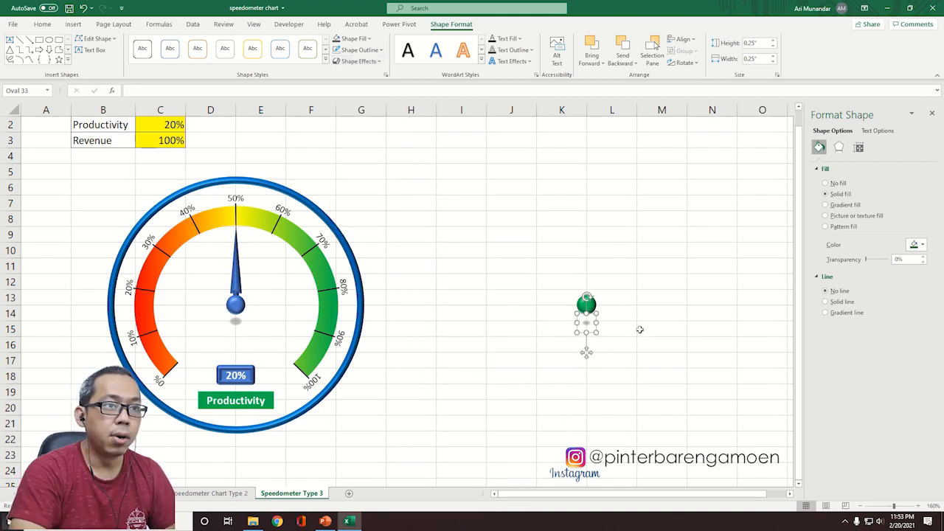
{"action": "left_click", "coordinate": [631, 329]}
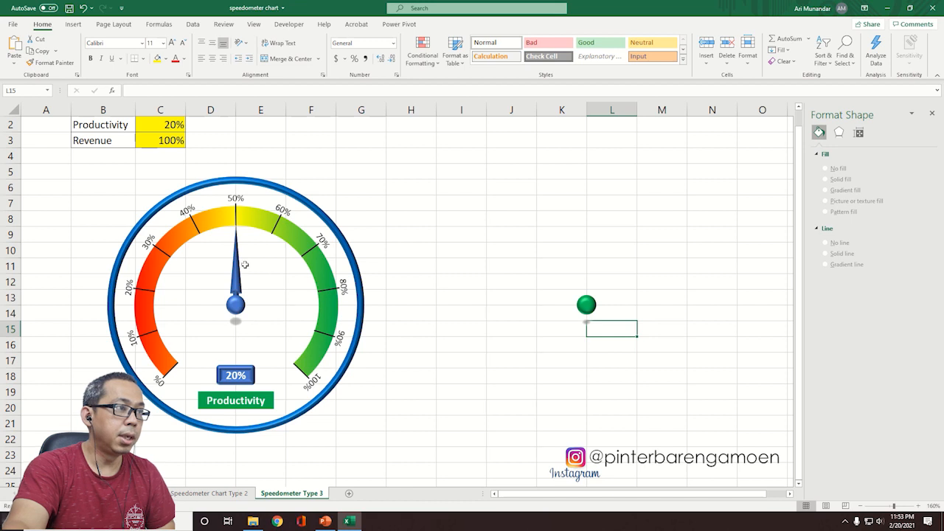
Step: Draw an up block arrow about 1.07" high and 0.53" wide and place it centered directly above the green ball
{"action": "left_click", "coordinate": [539, 284]}
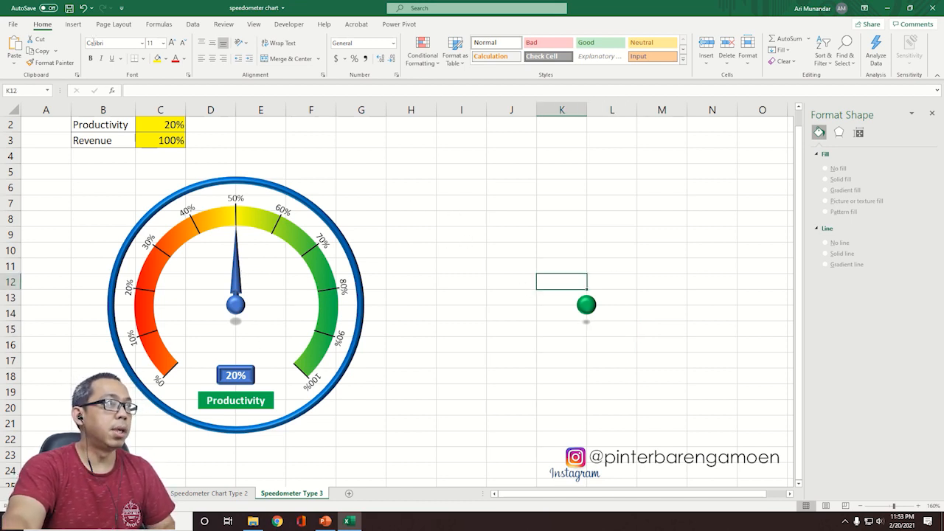
{"action": "left_click", "coordinate": [73, 24]}
{"action": "left_click", "coordinate": [146, 39]}
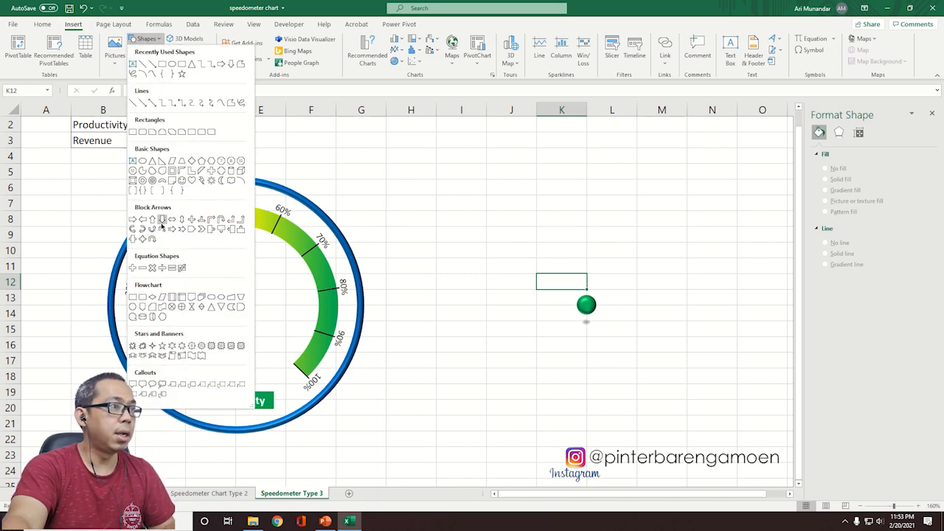
{"action": "left_click", "coordinate": [152, 219]}
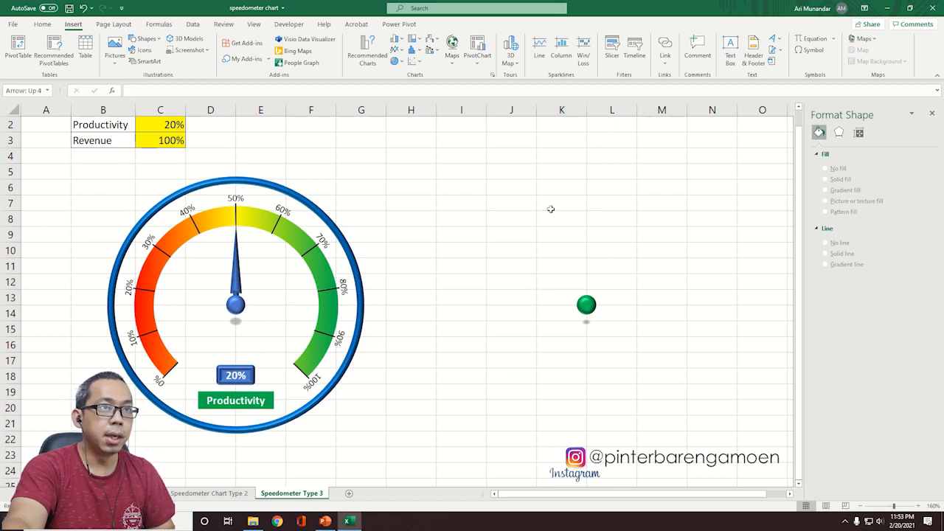
{"action": "left_click_drag", "start_coordinate": [551, 210], "coordinate": [591, 291]}
{"action": "left_click_drag", "start_coordinate": [583, 251], "coordinate": [589, 255]}
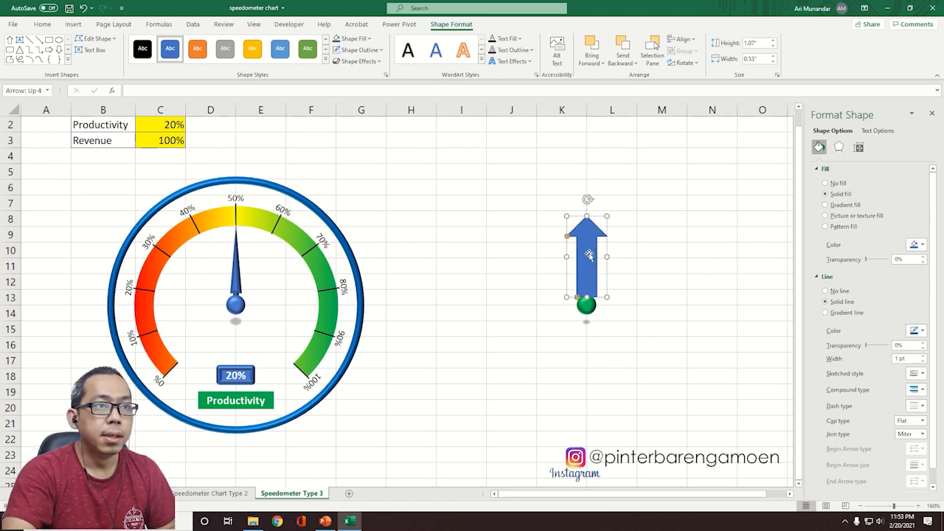
Step: Nudge the blue arrow down until its base reaches the middle of the green ball
{"action": "key", "text": "Down"}
{"action": "key", "text": "Down"}
{"action": "key", "text": "Down"}
{"action": "key", "text": "Down"}
{"action": "key", "text": "Down"}
{"action": "key", "text": "Down"}
{"action": "key", "text": "Down"}
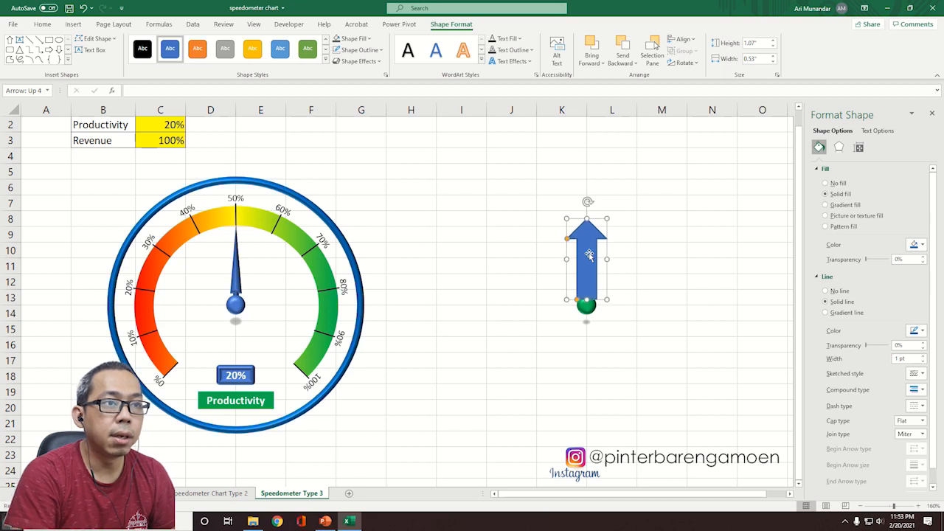
{"action": "key", "text": "Down"}
{"action": "key", "text": "Down"}
{"action": "key", "text": "Down"}
{"action": "key", "text": "Down"}
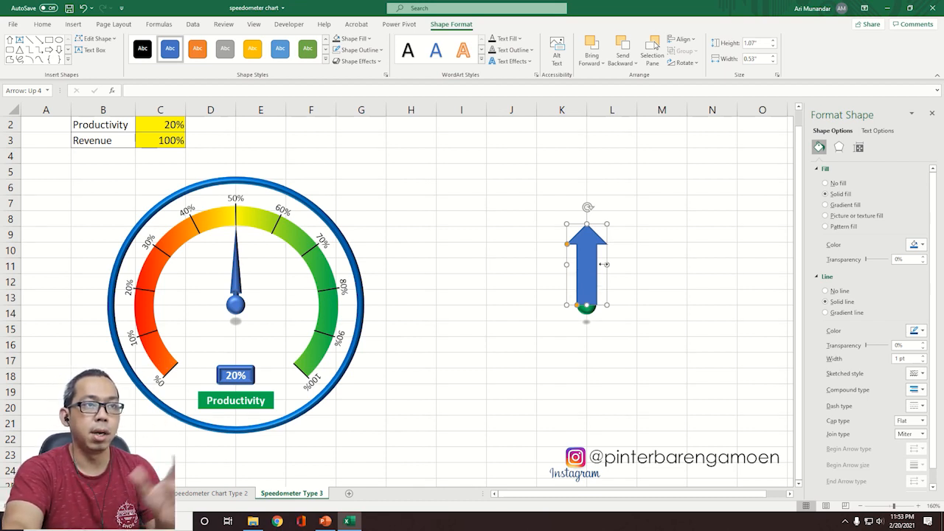
Step: Reshape the arrow into a needle by stretching its head down almost to the base and narrowing the shape to 0.14" wide
{"action": "left_click_drag", "start_coordinate": [566, 265], "coordinate": [587, 274]}
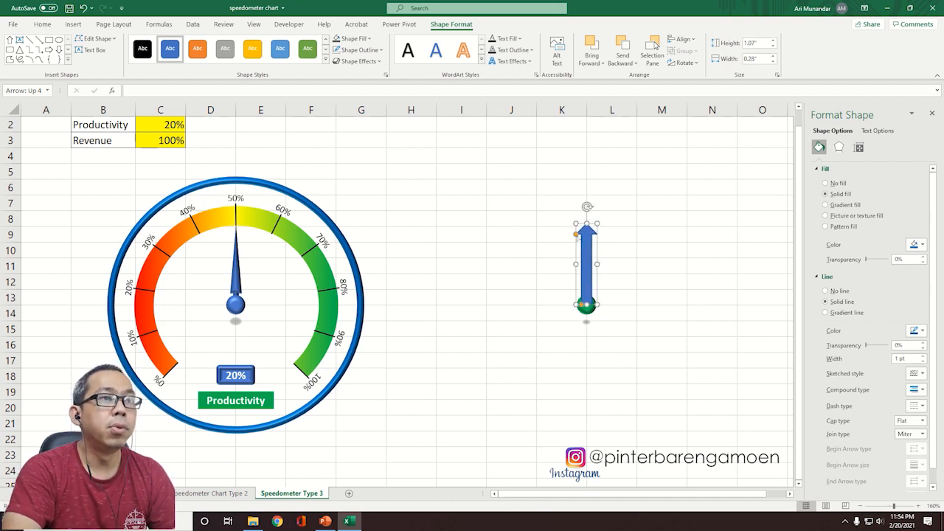
{"action": "left_click_drag", "start_coordinate": [576, 235], "coordinate": [586, 296]}
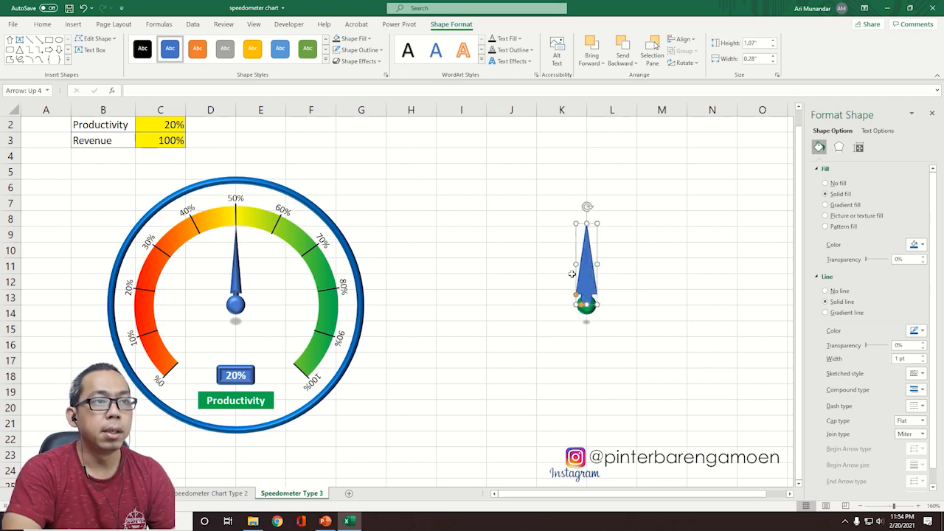
{"action": "left_click_drag", "start_coordinate": [576, 263], "coordinate": [588, 296]}
{"action": "left_click_drag", "start_coordinate": [582, 264], "coordinate": [583, 266]}
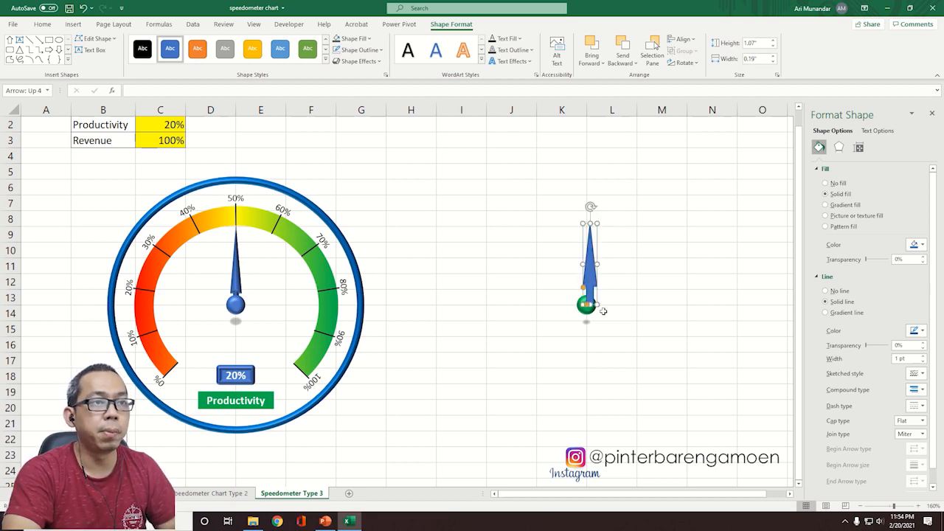
{"action": "scroll", "coordinate": [603, 311], "scroll_direction": "up", "scroll_amount": 4, "text": "ctrl"}
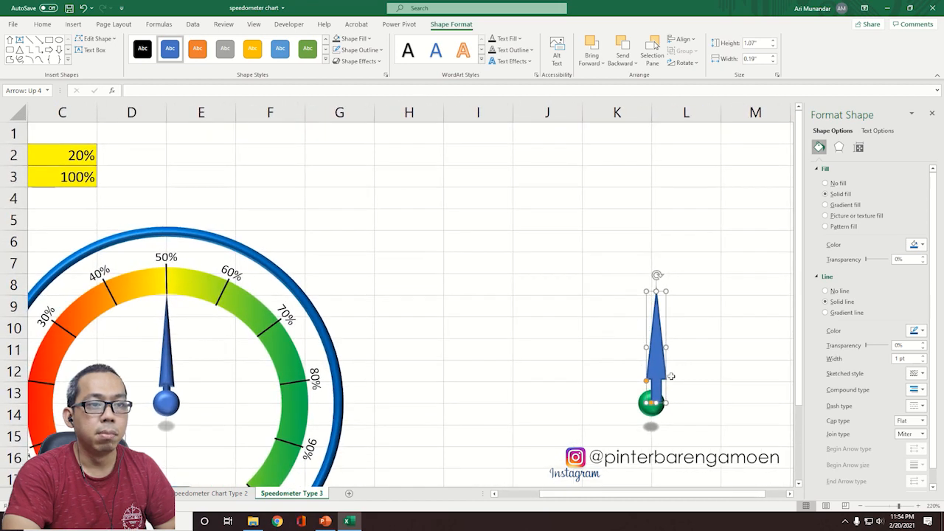
{"action": "left_click_drag", "start_coordinate": [648, 347], "coordinate": [656, 389]}
Step: Remove the needle's outline and nudge it left until it is centered on the green ball
{"action": "left_click", "coordinate": [338, 49]}
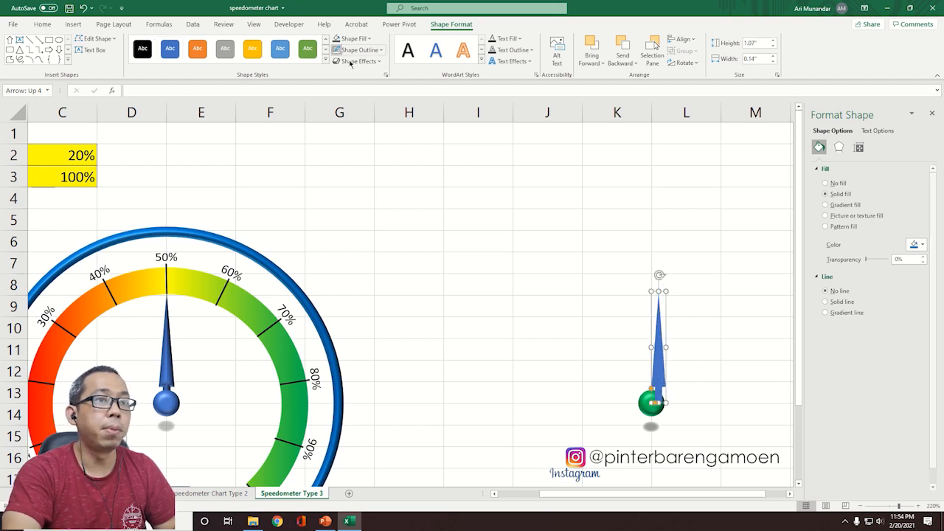
{"action": "key", "text": "Left"}
{"action": "key", "text": "Left"}
{"action": "key", "text": "Left"}
{"action": "key", "text": "Left"}
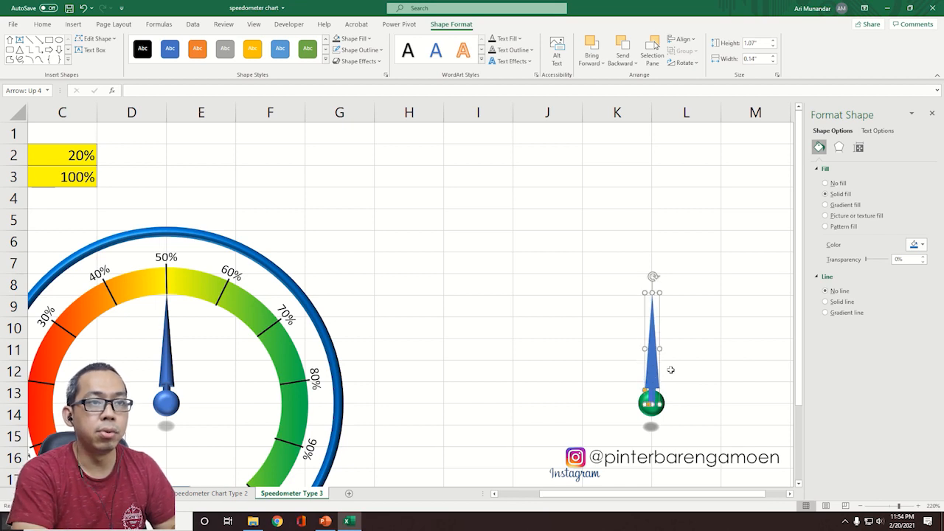
{"action": "key", "text": "Right"}
{"action": "key", "text": "Left"}
{"action": "key", "text": "Left"}
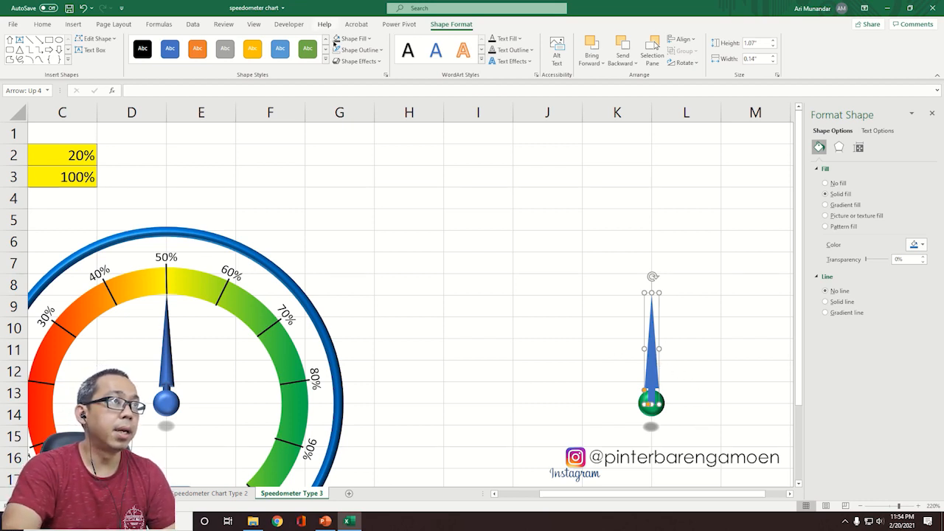
Step: Fill the needle with the standard green and apply the first preset bevel effect
{"action": "left_click", "coordinate": [369, 39]}
{"action": "left_click", "coordinate": [379, 147]}
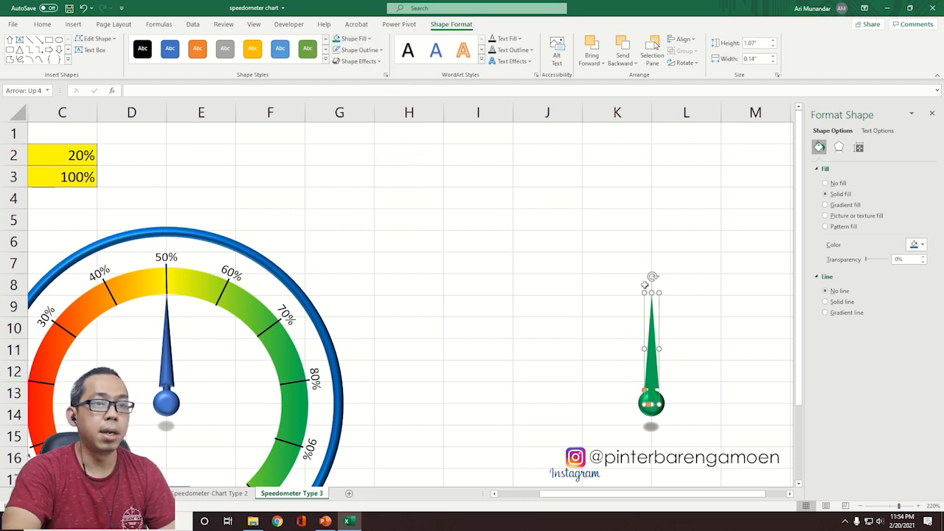
{"action": "left_click", "coordinate": [359, 61]}
{"action": "mouse_move", "coordinate": [365, 206]}
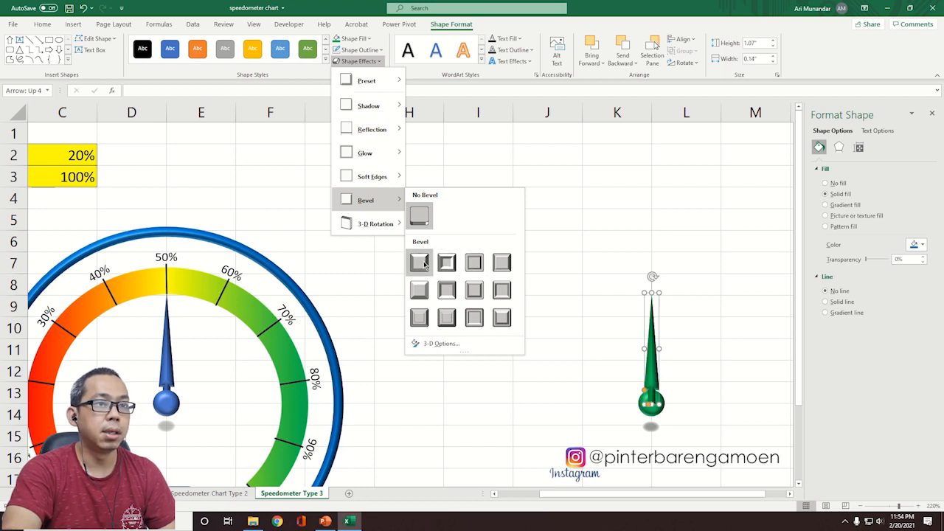
{"action": "left_click", "coordinate": [420, 263]}
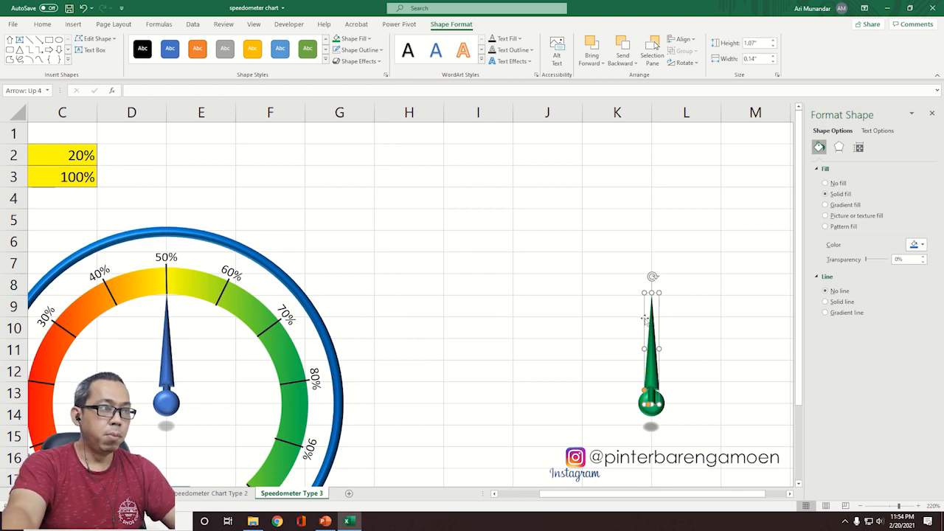
Step: Duplicate the green needle and rotate the copy right by 90° twice so it points downward
{"action": "scroll", "coordinate": [618, 305], "scroll_direction": "down", "scroll_amount": 4}
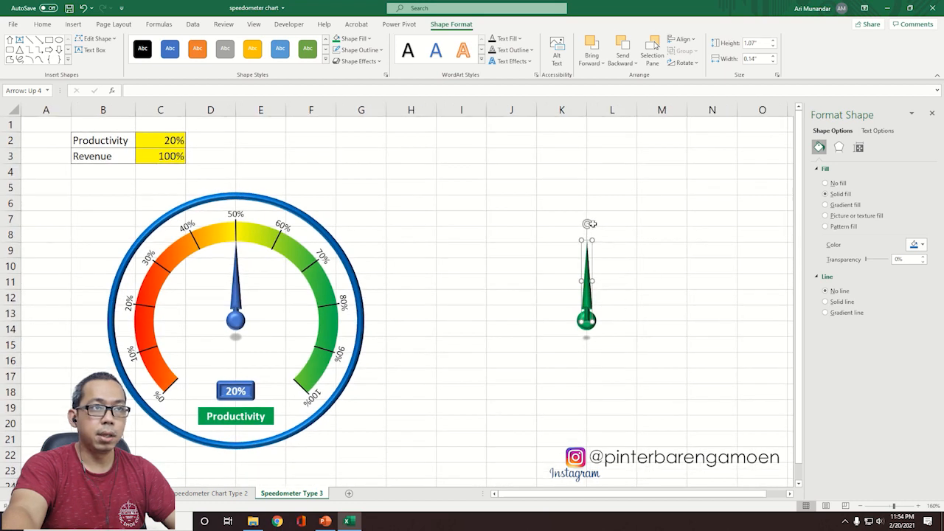
{"action": "mouse_move", "coordinate": [588, 223]}
{"action": "left_mouse_down"}
{"action": "mouse_move", "coordinate": [611, 246]}
{"action": "mouse_move", "coordinate": [587, 221]}
{"action": "left_mouse_up"}
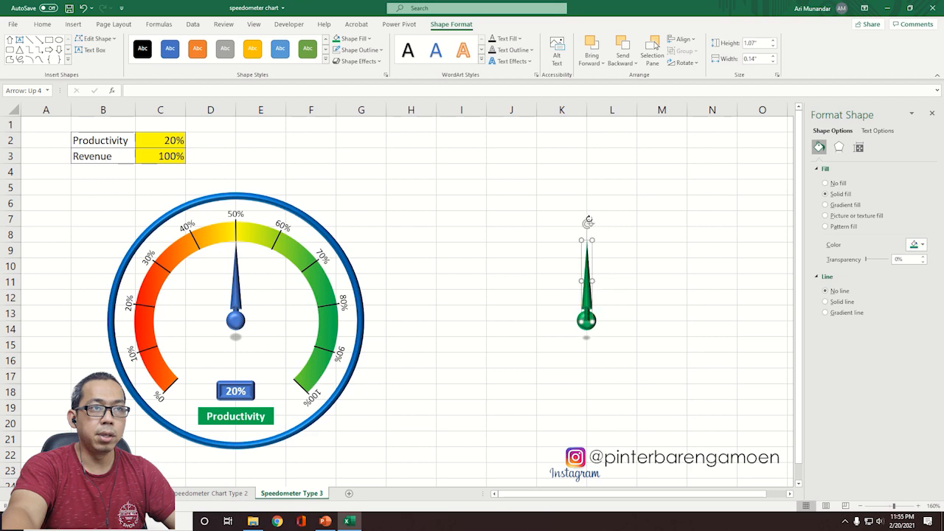
{"action": "left_click", "coordinate": [628, 323]}
{"action": "left_click", "coordinate": [588, 288]}
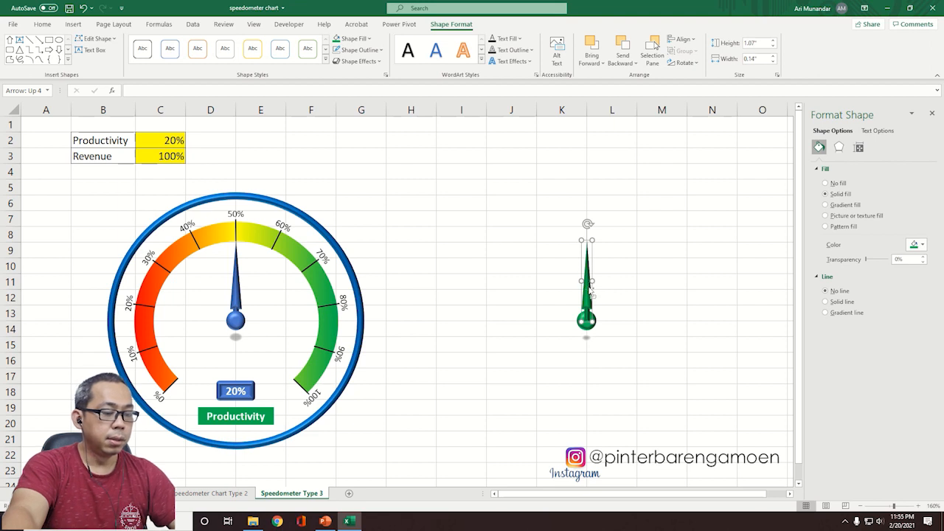
{"action": "key", "text": "ctrl+d"}
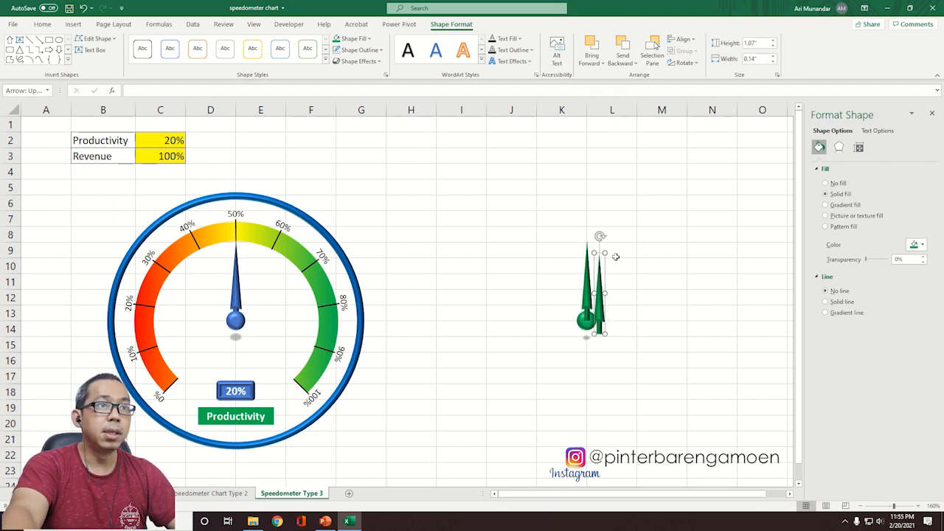
{"action": "left_click", "coordinate": [683, 63]}
{"action": "left_click", "coordinate": [707, 75]}
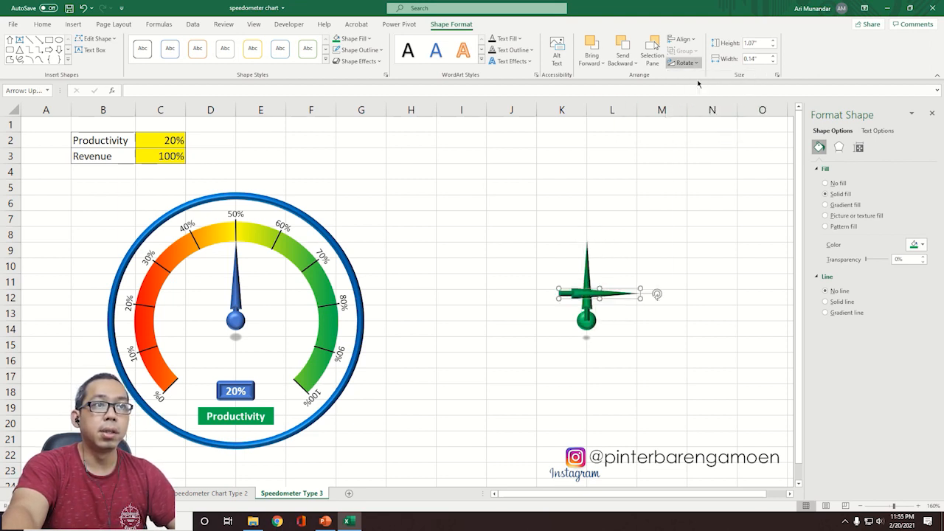
{"action": "left_click", "coordinate": [693, 63]}
{"action": "left_click", "coordinate": [706, 75]}
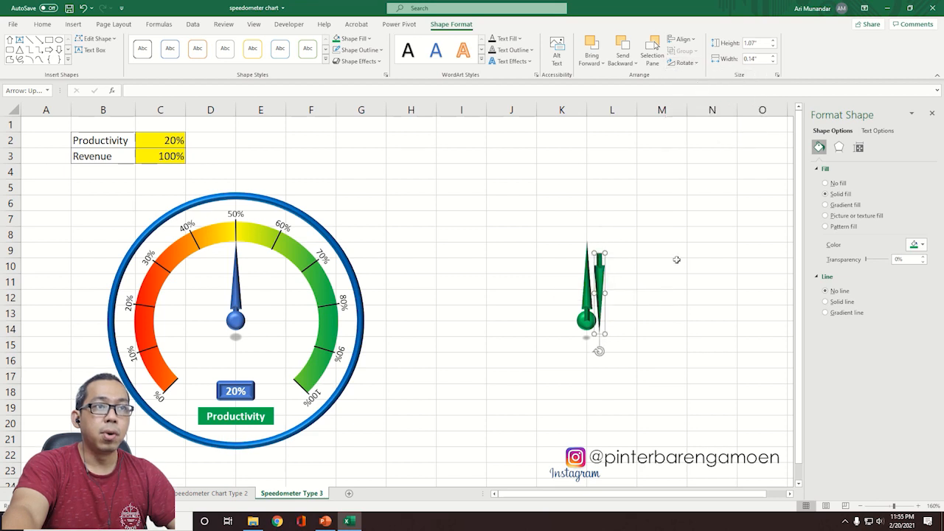
Step: Move the inverted needle below the original so their bases meet at the ball's center, and nudge it into vertical alignment
{"action": "left_click_drag", "start_coordinate": [601, 273], "coordinate": [589, 341]}
{"action": "key", "text": "super"}
{"action": "key", "text": "super"}
{"action": "scroll", "coordinate": [632, 334], "scroll_direction": "up", "scroll_amount": 5, "text": "ctrl"}
{"action": "scroll", "coordinate": [632, 334], "scroll_direction": "up", "scroll_amount": 4, "text": "ctrl"}
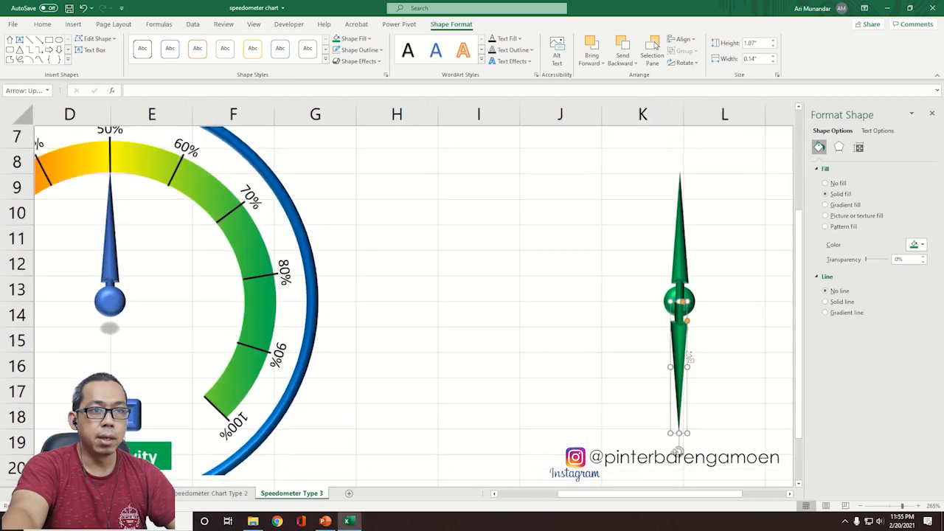
{"action": "key", "text": "Right"}
{"action": "key", "text": "Right"}
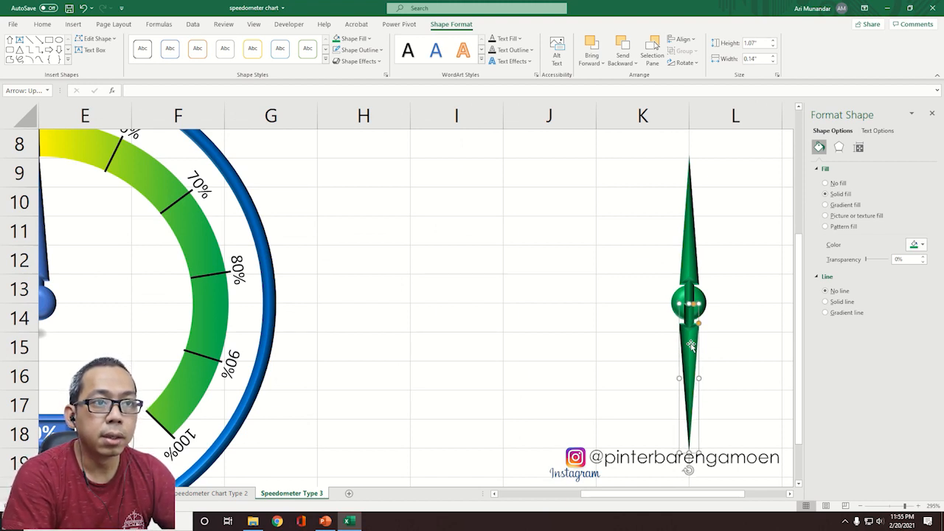
{"action": "left_click", "coordinate": [736, 324]}
{"action": "left_click", "coordinate": [694, 348]}
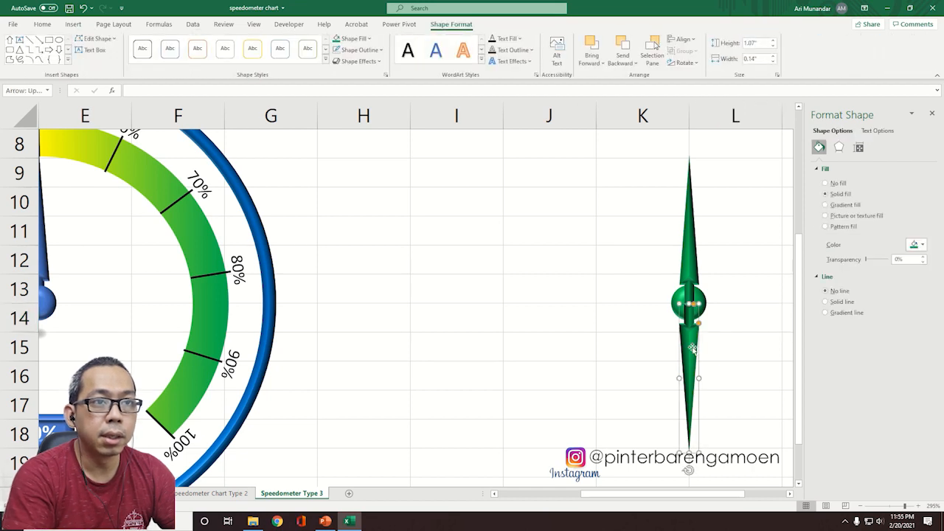
{"action": "left_click", "coordinate": [734, 343]}
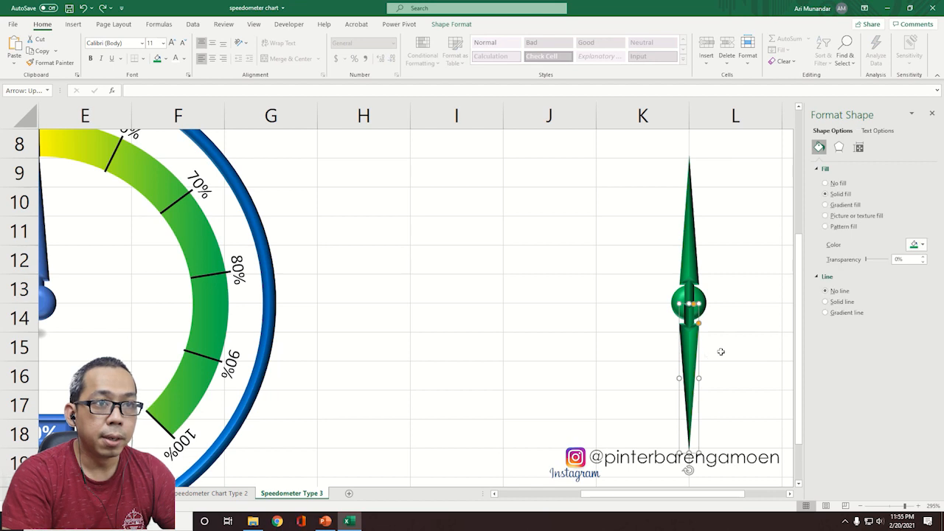
Step: Select both the upright and the inverted green needles and group them into one object
{"action": "left_click", "coordinate": [688, 274]}
{"action": "left_click", "coordinate": [687, 274]}
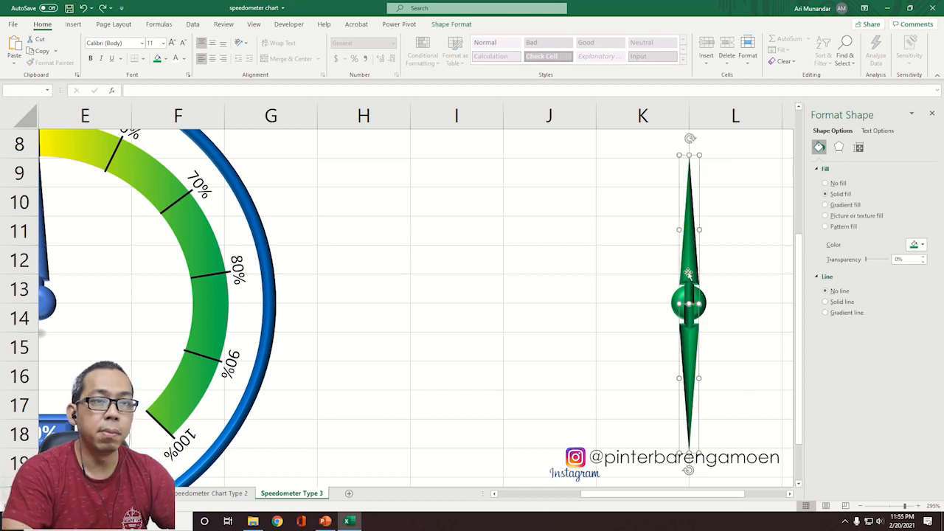
{"action": "right_click", "coordinate": [687, 272]}
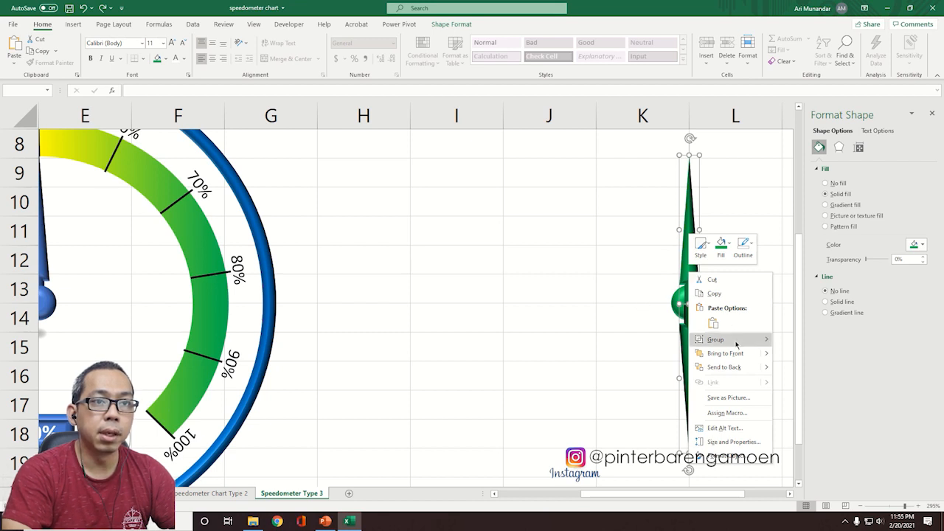
{"action": "mouse_move", "coordinate": [734, 339]}
{"action": "left_click", "coordinate": [787, 339]}
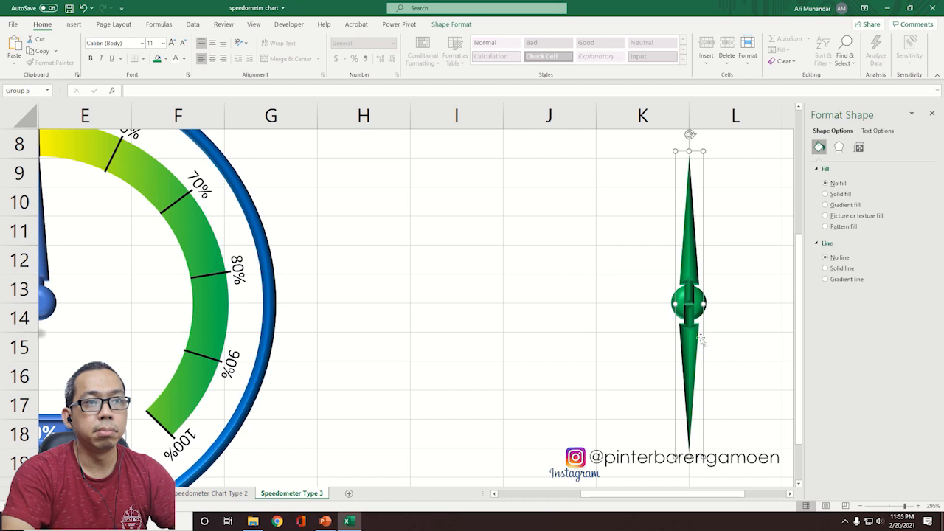
Step: Set the group's inverted needle to no fill and rotate the needle group to about 227°
{"action": "left_click", "coordinate": [690, 357]}
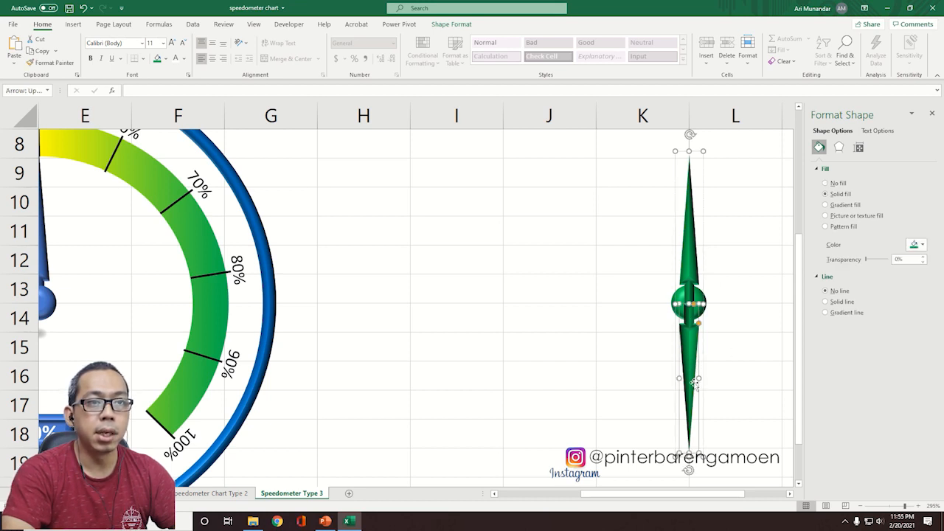
{"action": "left_click", "coordinate": [826, 182]}
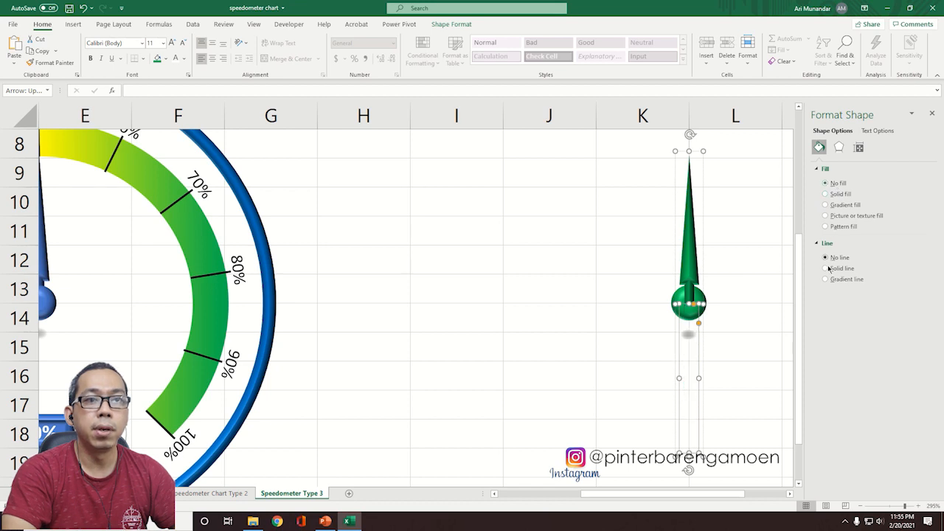
{"action": "left_click", "coordinate": [752, 354]}
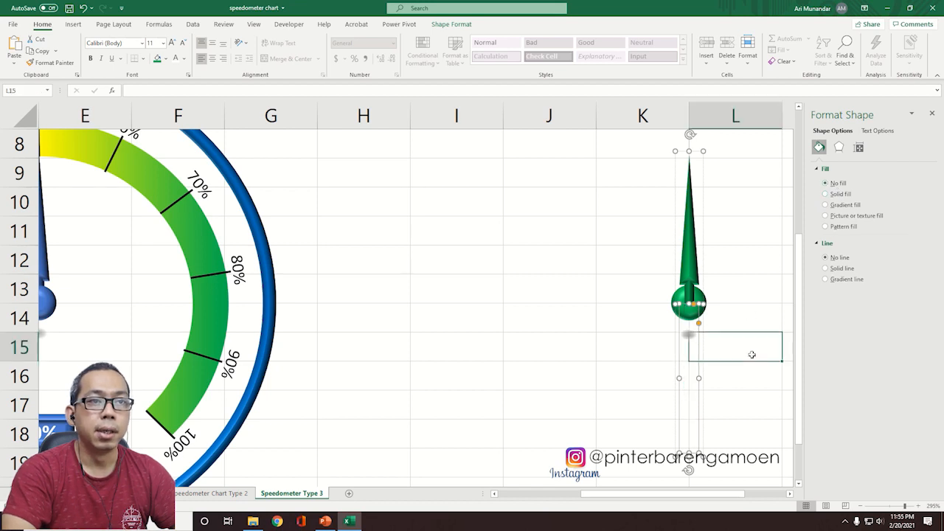
{"action": "left_click", "coordinate": [690, 185]}
{"action": "left_click_drag", "start_coordinate": [690, 133], "coordinate": [622, 370]}
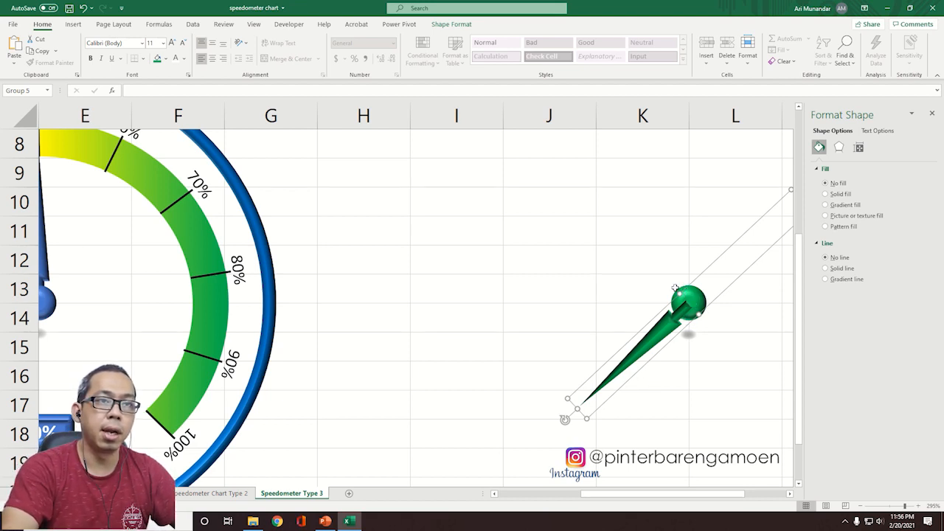
Step: Bring the green ball to the front so it covers the base of the needle
{"action": "left_click", "coordinate": [674, 287]}
{"action": "left_click", "coordinate": [678, 294]}
{"action": "right_click", "coordinate": [680, 293]}
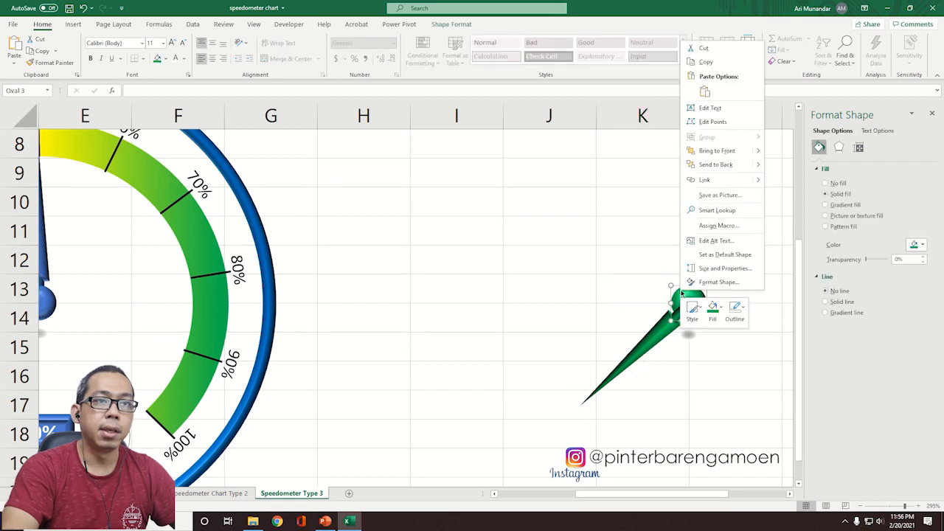
{"action": "left_click", "coordinate": [739, 152]}
{"action": "left_click", "coordinate": [710, 416]}
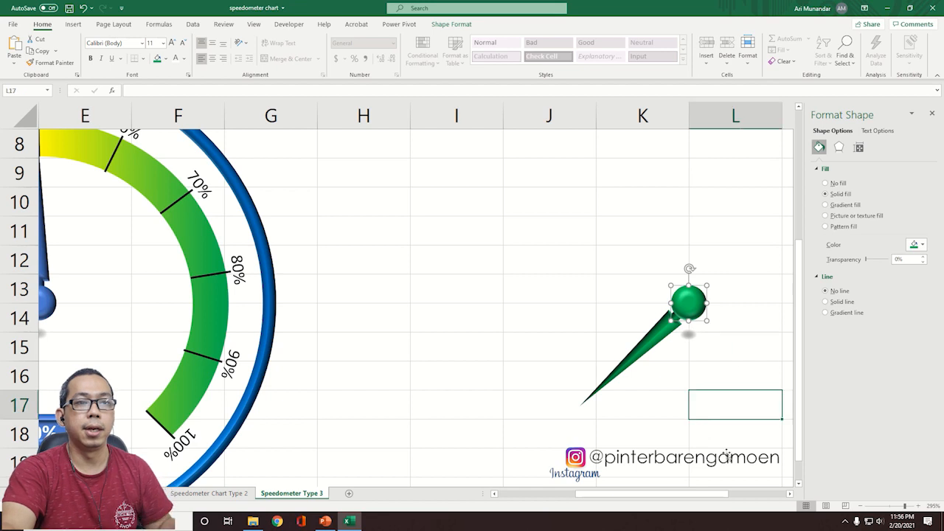
Step: Ungroup the rotated needle pair and move both halves off the green ball to around columns H to J
{"action": "left_click", "coordinate": [663, 341]}
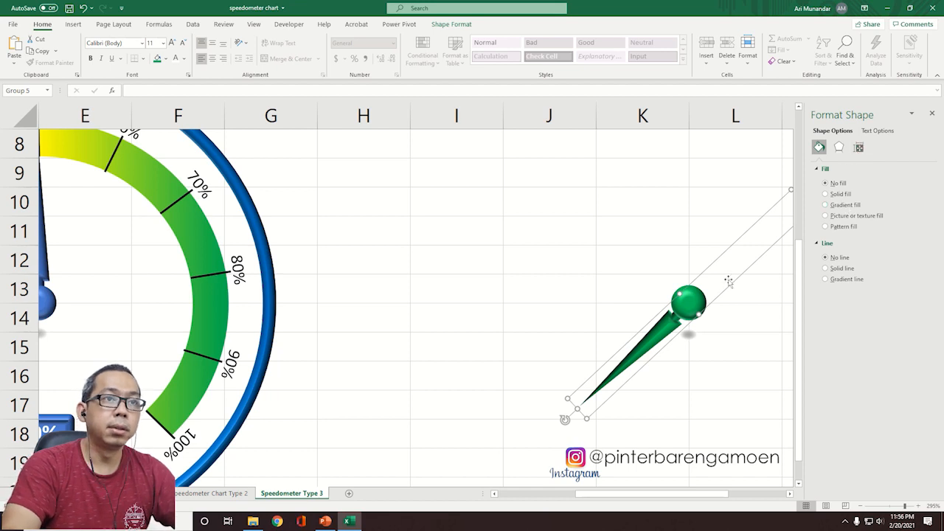
{"action": "left_click", "coordinate": [858, 148]}
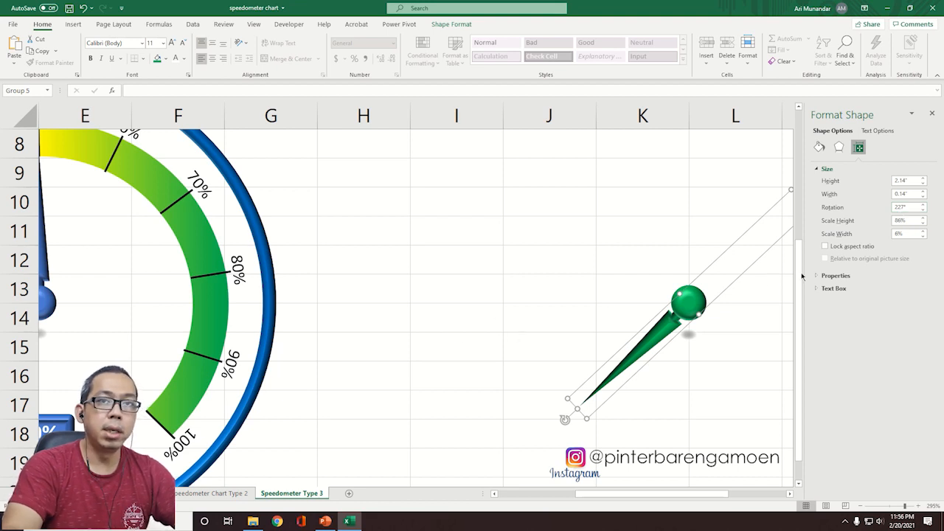
{"action": "right_click", "coordinate": [708, 308]}
{"action": "mouse_move", "coordinate": [765, 374]}
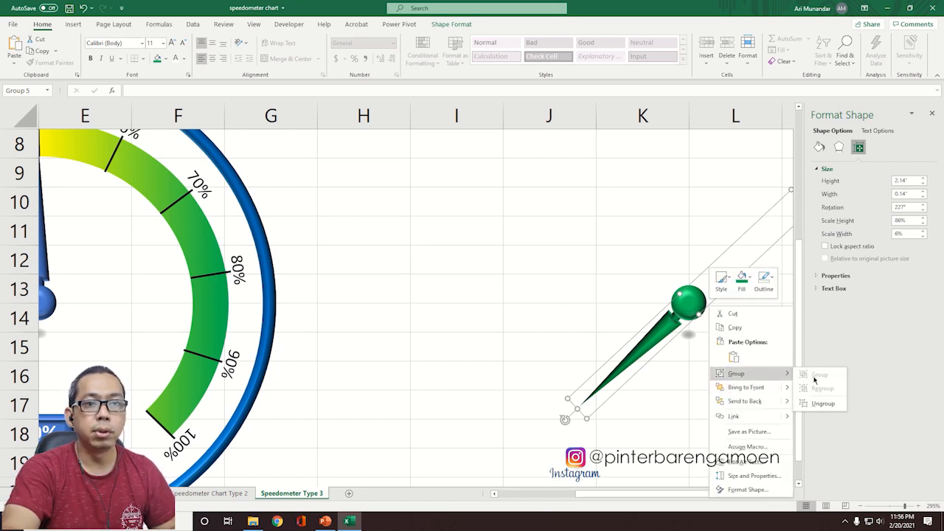
{"action": "left_click", "coordinate": [821, 403]}
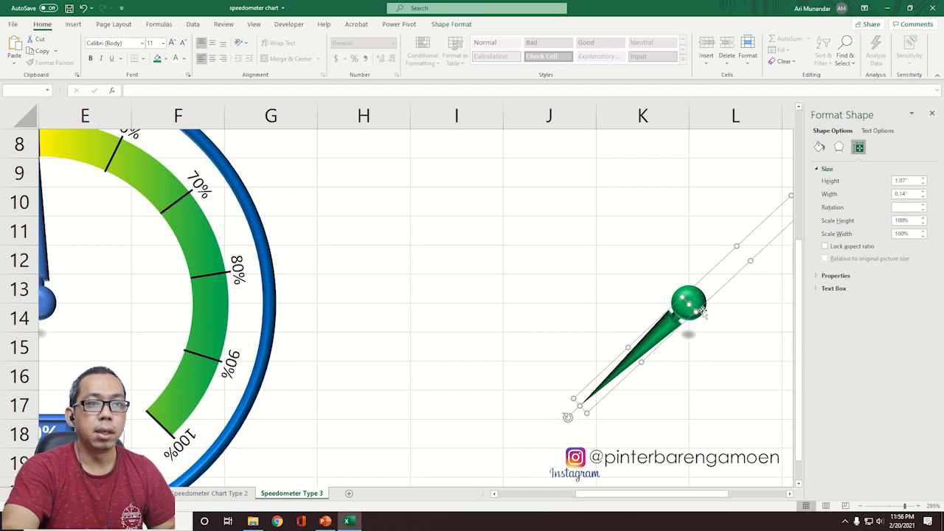
{"action": "left_click_drag", "start_coordinate": [702, 307], "coordinate": [481, 319]}
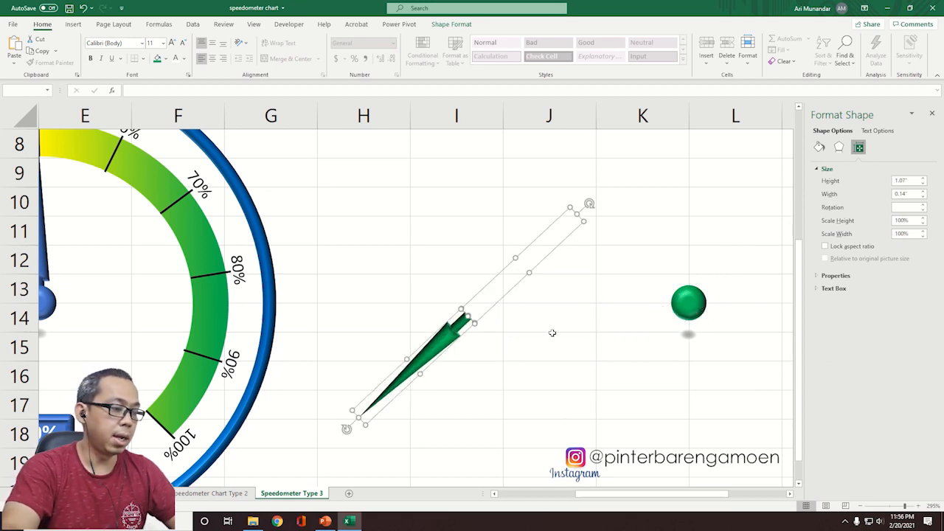
Step: Move the ungrouped needle halves to the empty area below and to the right of the green ball, around row 22
{"action": "scroll", "coordinate": [509, 351], "scroll_direction": "down", "scroll_amount": 6, "text": "ctrl"}
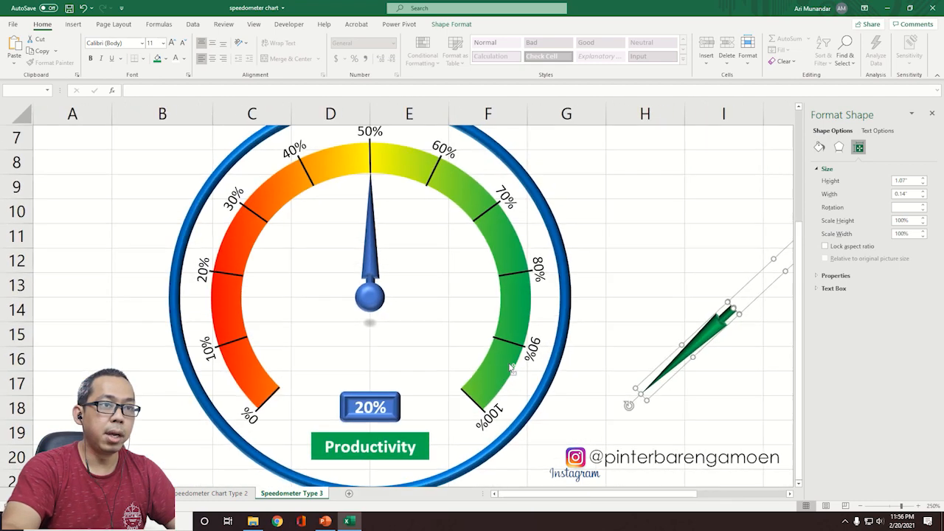
{"action": "scroll", "coordinate": [508, 367], "scroll_direction": "down", "scroll_amount": 3, "text": "ctrl"}
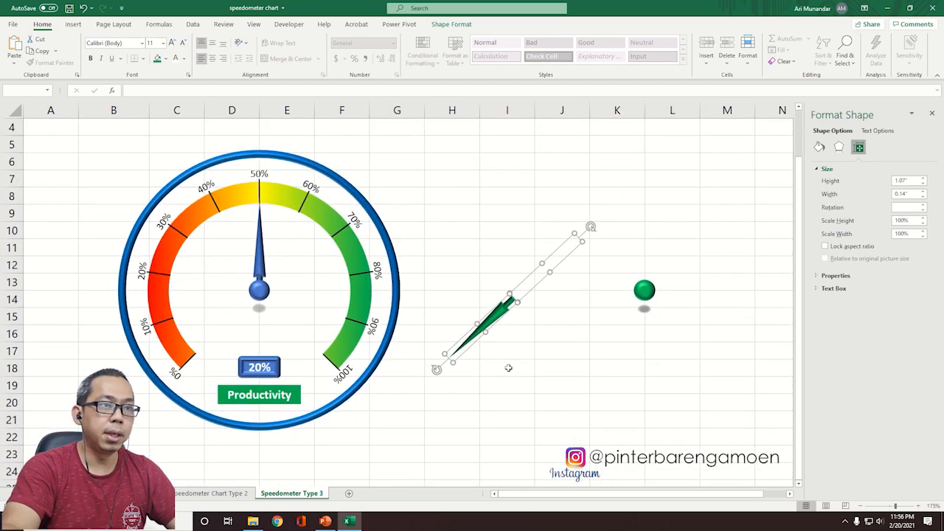
{"action": "left_click", "coordinate": [552, 369]}
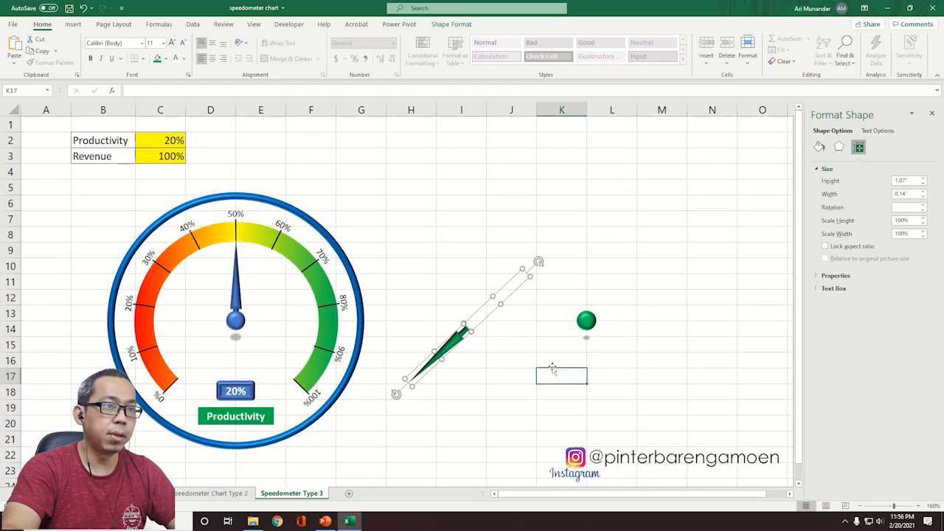
{"action": "left_click", "coordinate": [464, 338]}
{"action": "left_click_drag", "start_coordinate": [463, 341], "coordinate": [670, 469]}
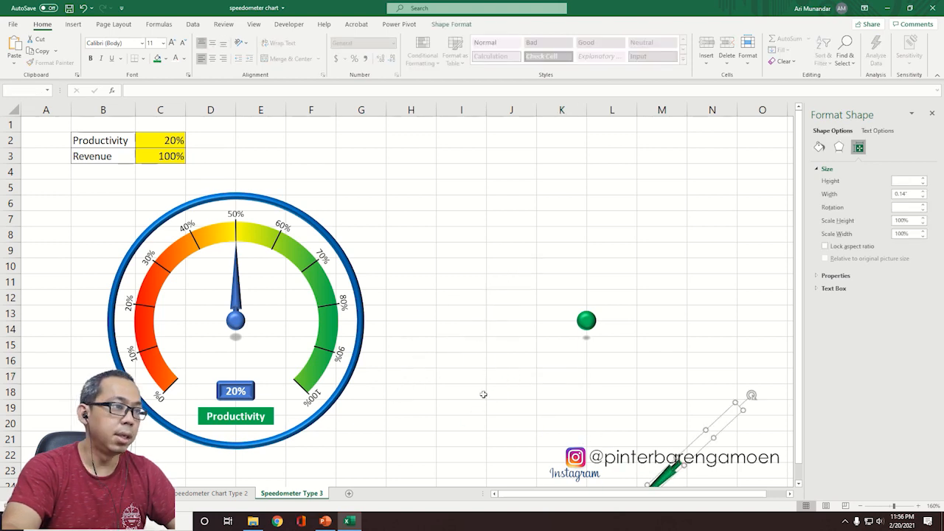
Step: Duplicate the gradient block arc of the Productivity gauge and centre the copy around the green pivot circle at columns J to M
{"action": "left_click", "coordinate": [328, 327]}
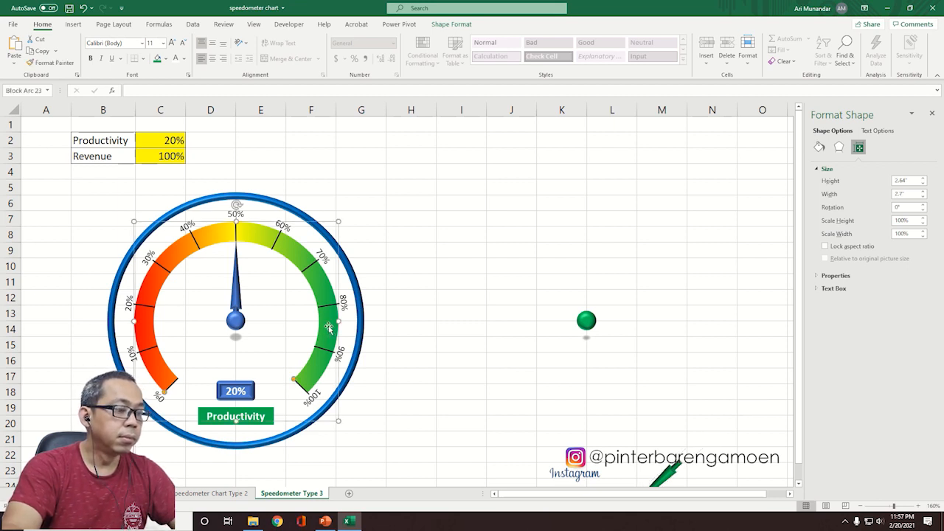
{"action": "left_click_drag", "start_coordinate": [329, 330], "coordinate": [680, 342]}
{"action": "key", "text": "Left"}
{"action": "key", "text": "Left"}
{"action": "key", "text": "Down"}
{"action": "key", "text": "Down"}
{"action": "key", "text": "Down"}
{"action": "key", "text": "Down"}
{"action": "key", "text": "Down"}
{"action": "key", "text": "Down"}
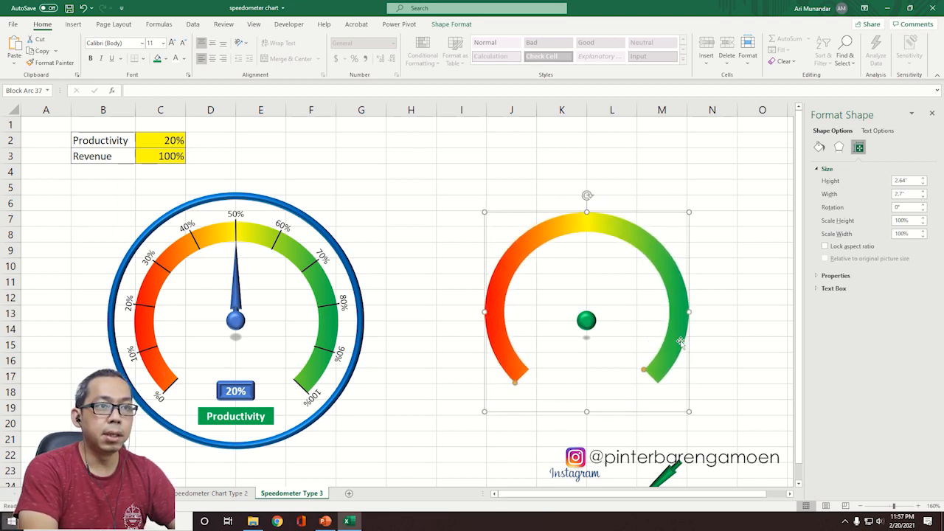
{"action": "key", "text": "Down"}
{"action": "key", "text": "Down"}
{"action": "key", "text": "Down"}
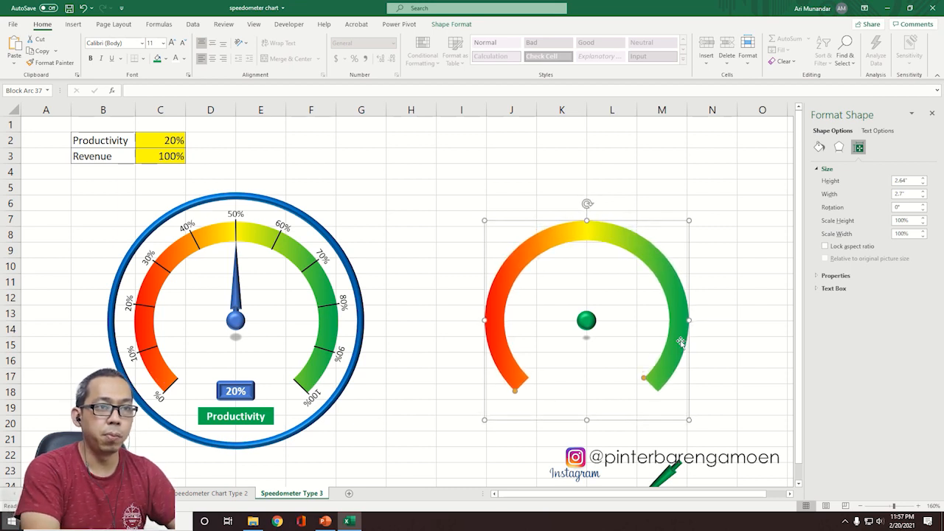
{"action": "key", "text": "Down"}
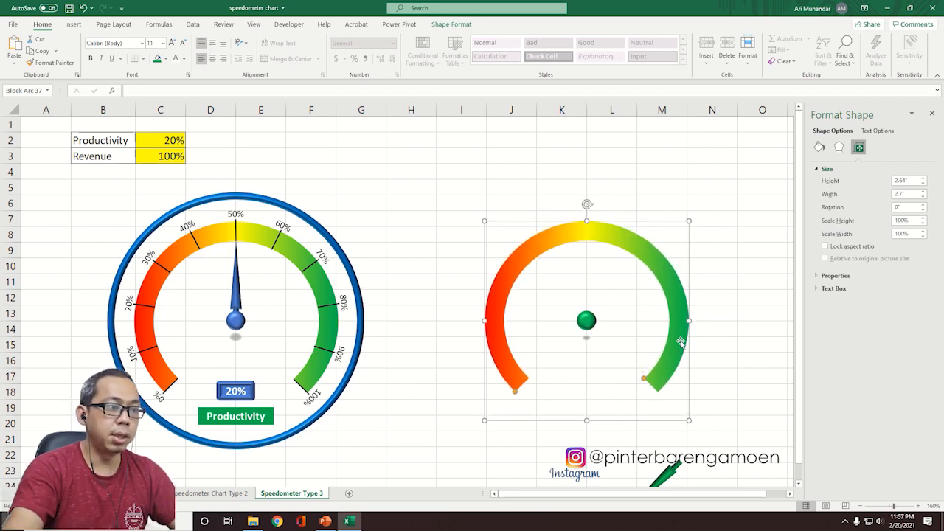
Step: Look at the Speedometer Chart Type 2 sheet and return to the Speedometer Type 3 sheet
{"action": "left_click", "coordinate": [220, 494]}
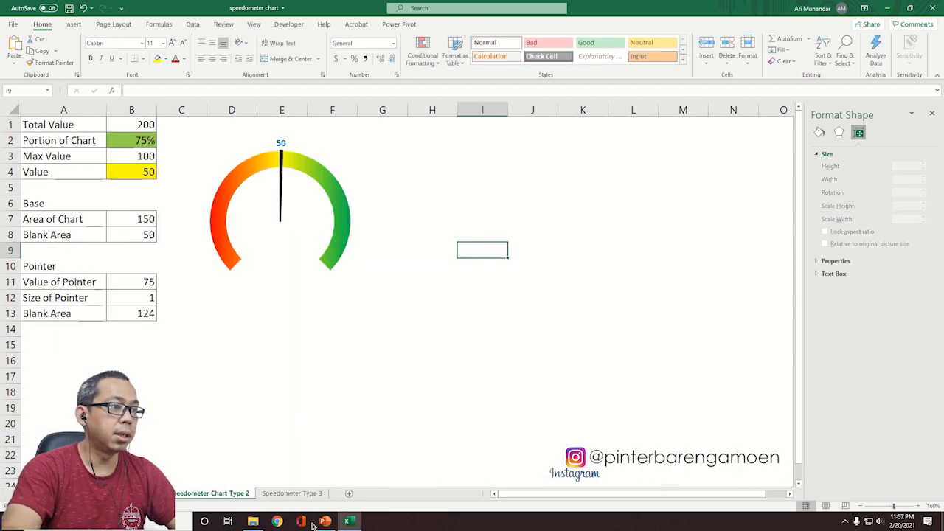
{"action": "left_click", "coordinate": [293, 500]}
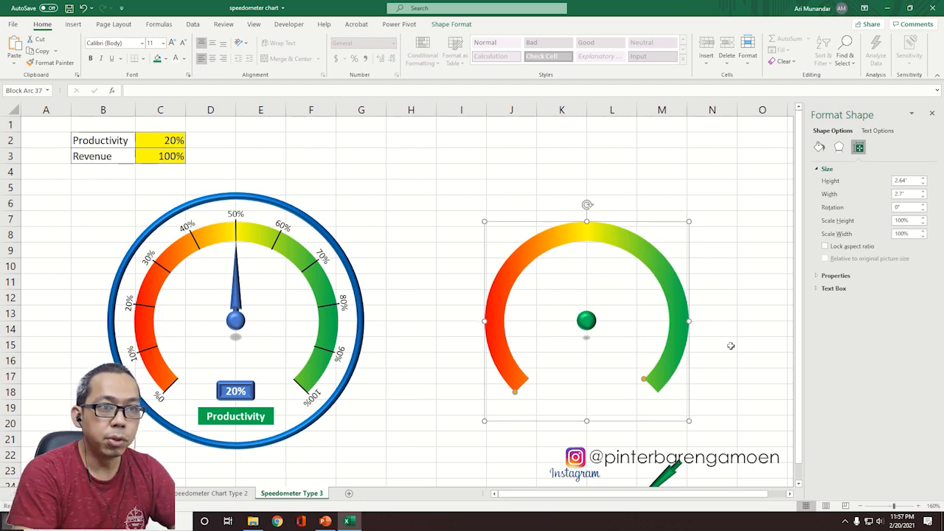
{"action": "left_click", "coordinate": [730, 345]}
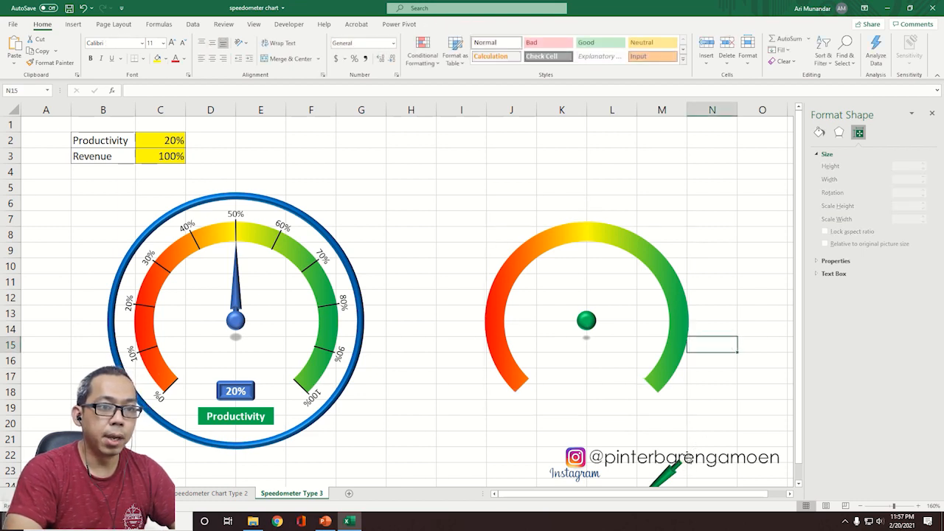
Step: Move the green needle shapes onto the green pivot circle so the needle tip points at the 0% end of the copied arc
{"action": "left_click", "coordinate": [673, 470]}
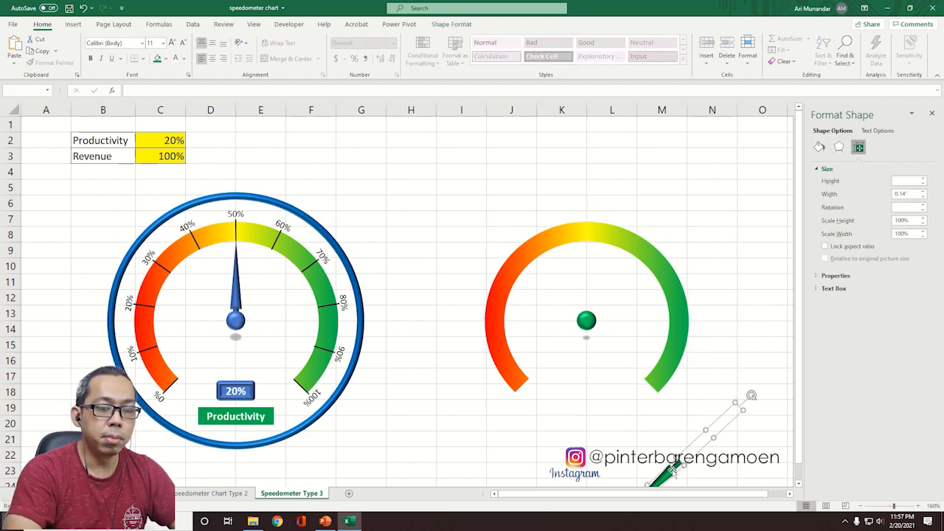
{"action": "left_click_drag", "start_coordinate": [673, 470], "coordinate": [579, 334]}
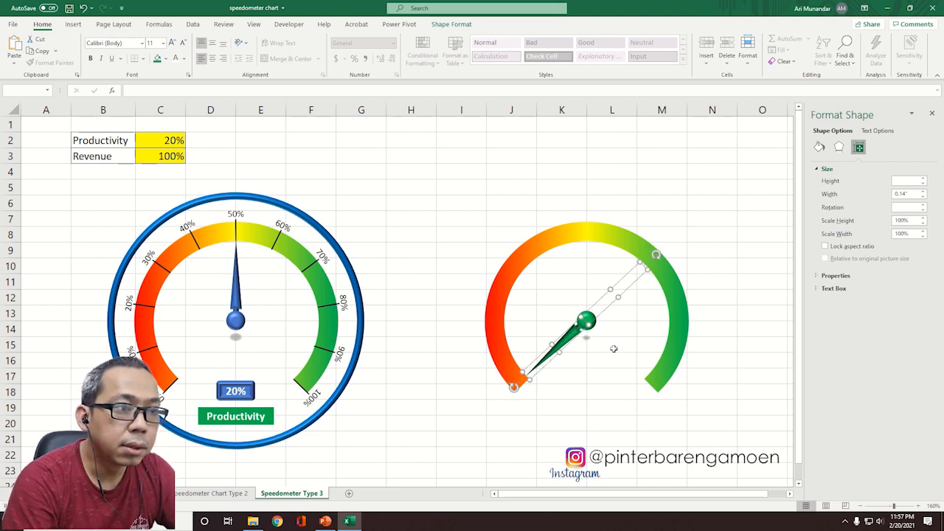
{"action": "left_click", "coordinate": [612, 349]}
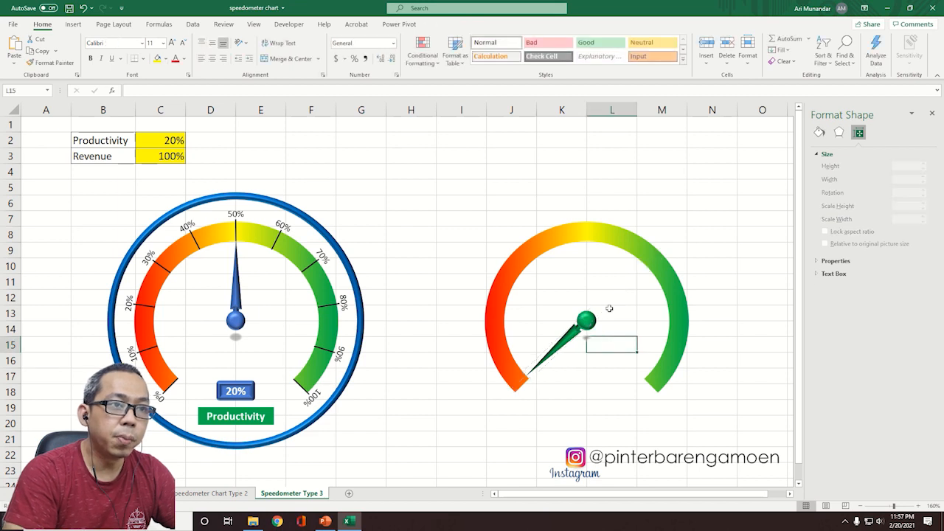
{"action": "left_click", "coordinate": [602, 316]}
{"action": "left_click", "coordinate": [601, 316], "text": "shift"}
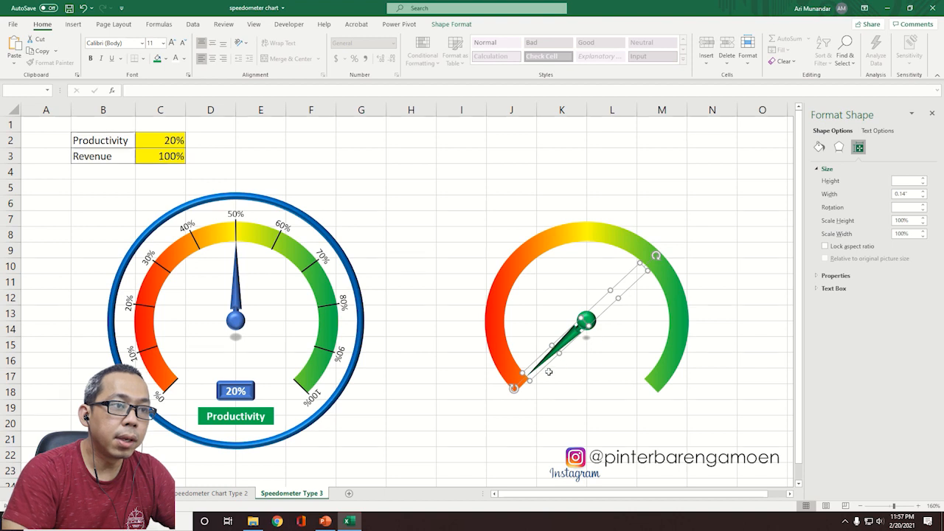
{"action": "left_click_drag", "start_coordinate": [514, 389], "coordinate": [515, 391]}
{"action": "key", "text": "ctrl+z"}
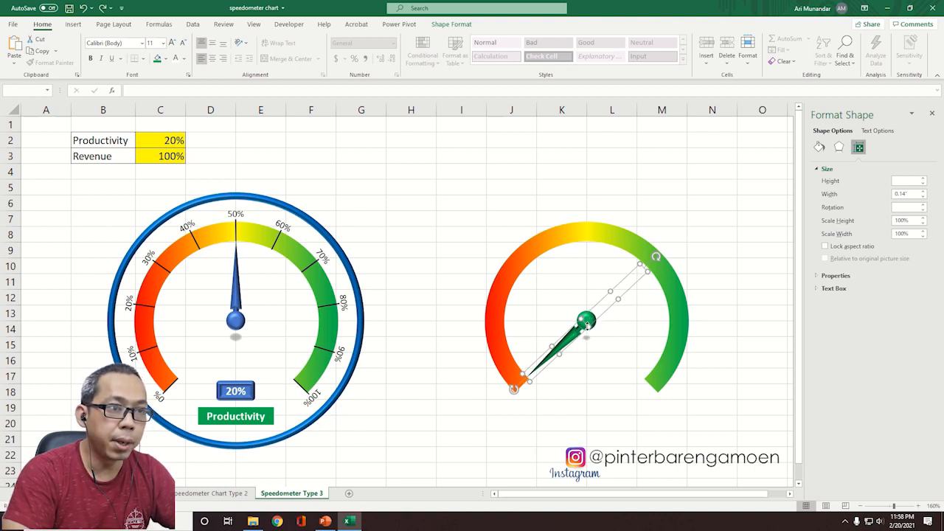
Step: Group the selected green needle shapes into one object
{"action": "right_click", "coordinate": [587, 322]}
{"action": "mouse_move", "coordinate": [639, 203]}
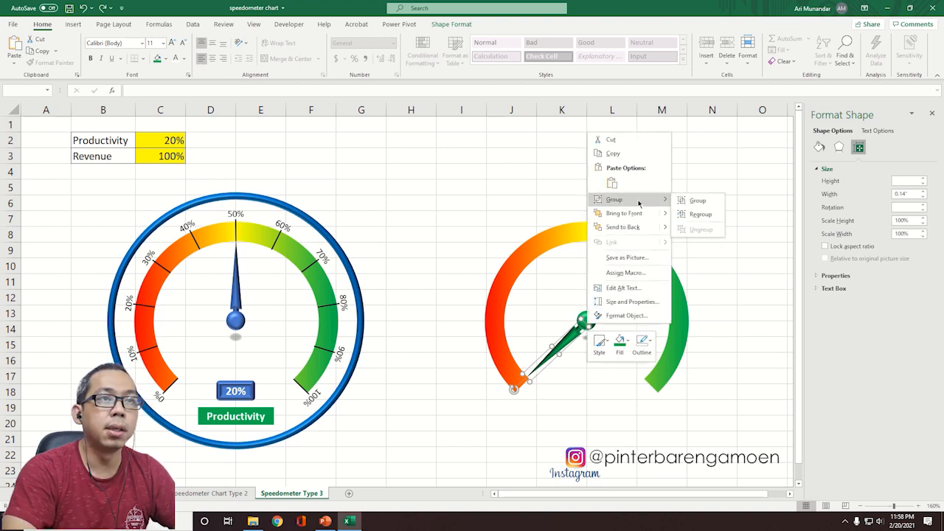
{"action": "left_click", "coordinate": [698, 201]}
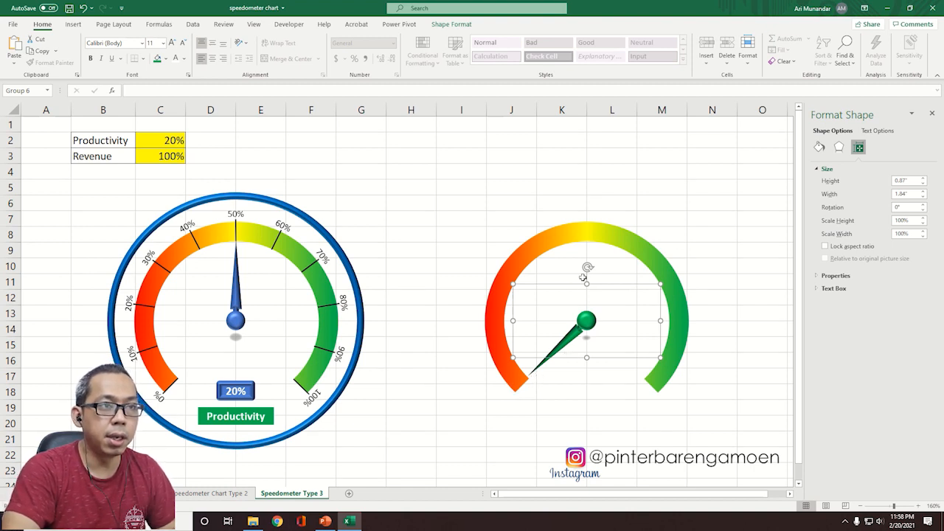
Step: Set the rotation of the grouped green needle to -1° to align its tip with the arc's start
{"action": "left_click_drag", "start_coordinate": [587, 267], "coordinate": [588, 269]}
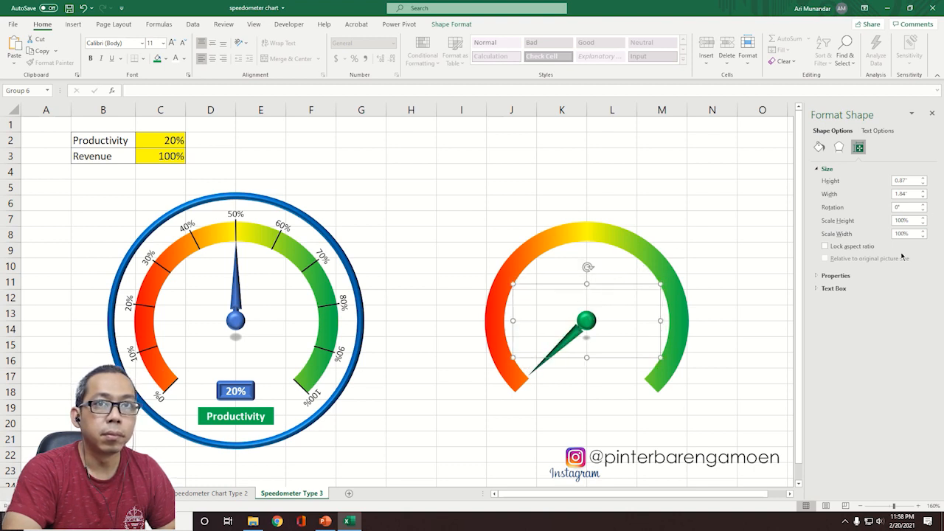
{"action": "left_click", "coordinate": [924, 211]}
{"action": "left_click", "coordinate": [922, 210]}
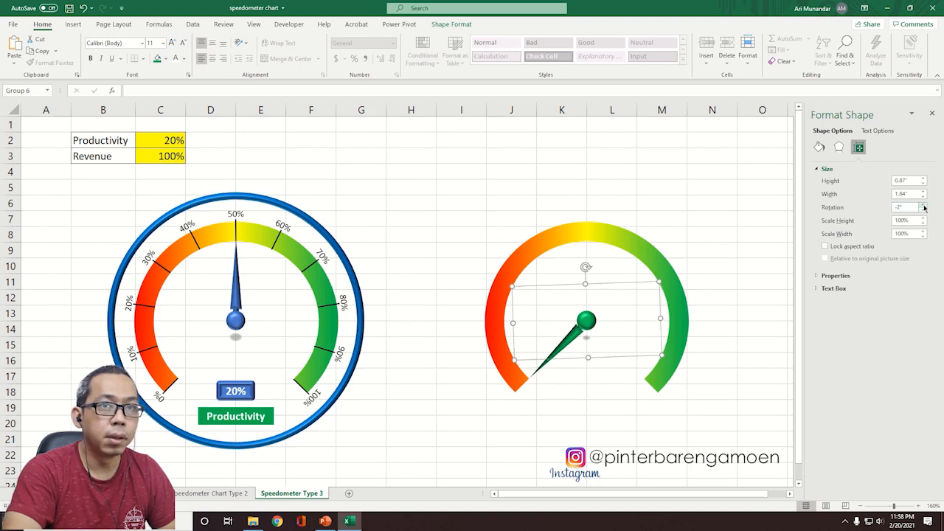
{"action": "left_click", "coordinate": [923, 206]}
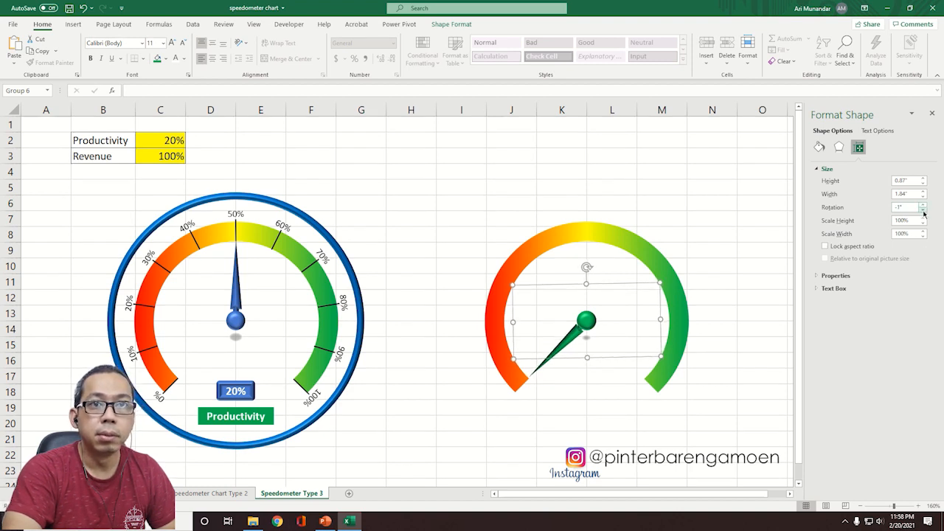
Step: Ungroup the rotated green needle shapes and group them again in their current position
{"action": "right_click", "coordinate": [597, 284]}
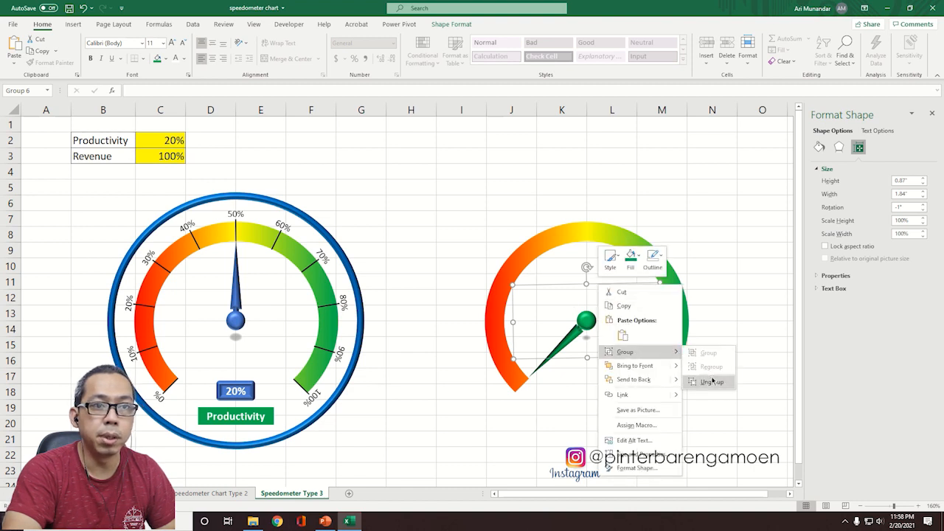
{"action": "left_click", "coordinate": [711, 381]}
{"action": "left_click", "coordinate": [610, 312]}
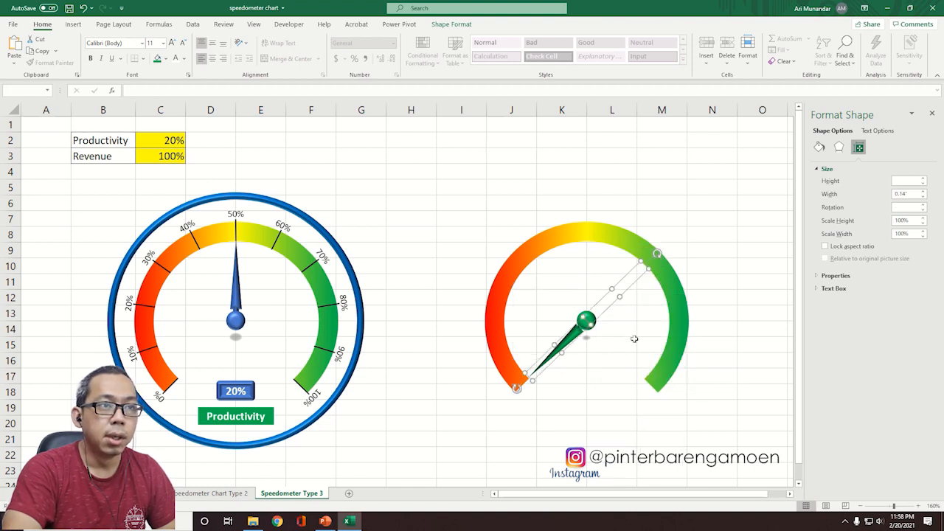
{"action": "right_click", "coordinate": [609, 307]}
{"action": "mouse_move", "coordinate": [664, 375]}
{"action": "left_click", "coordinate": [725, 373]}
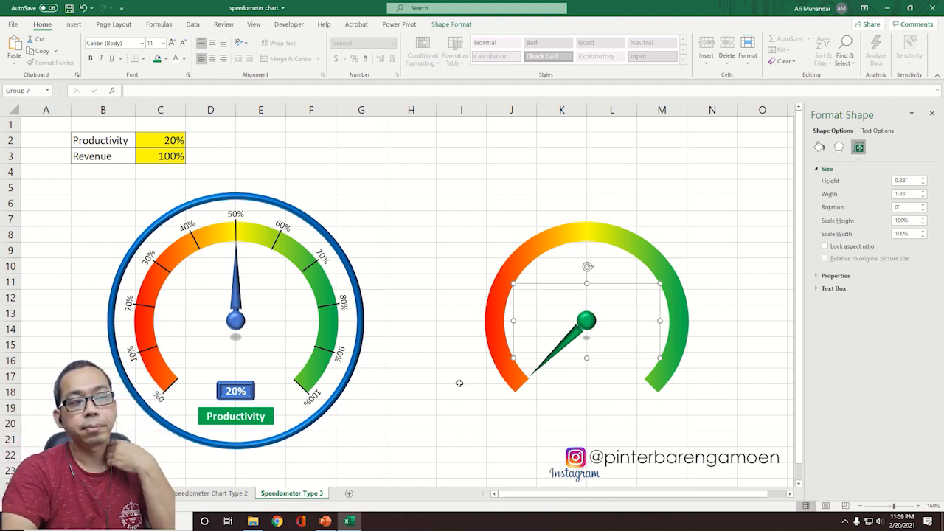
Step: Rotate the regrouped green needle to 134° so it points at the middle of the arc
{"action": "left_click", "coordinate": [896, 208]}
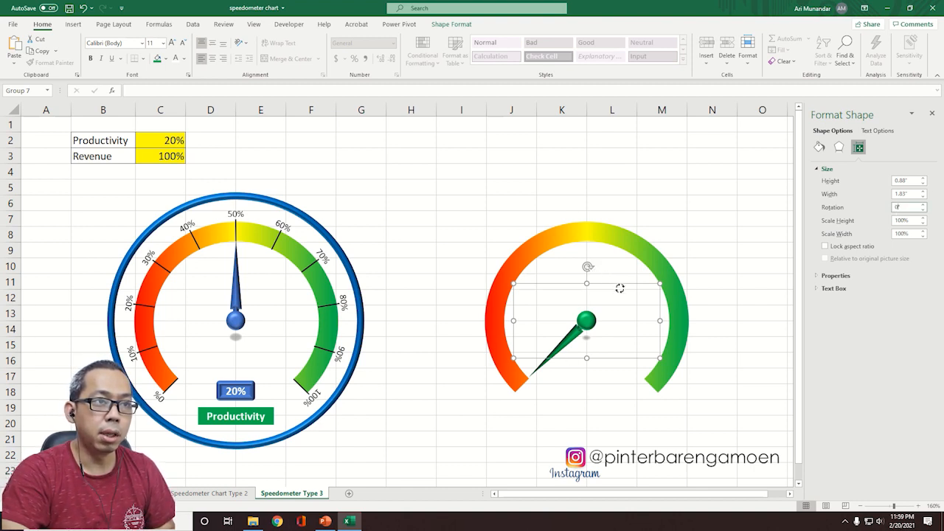
{"action": "left_click_drag", "start_coordinate": [588, 267], "coordinate": [644, 378]}
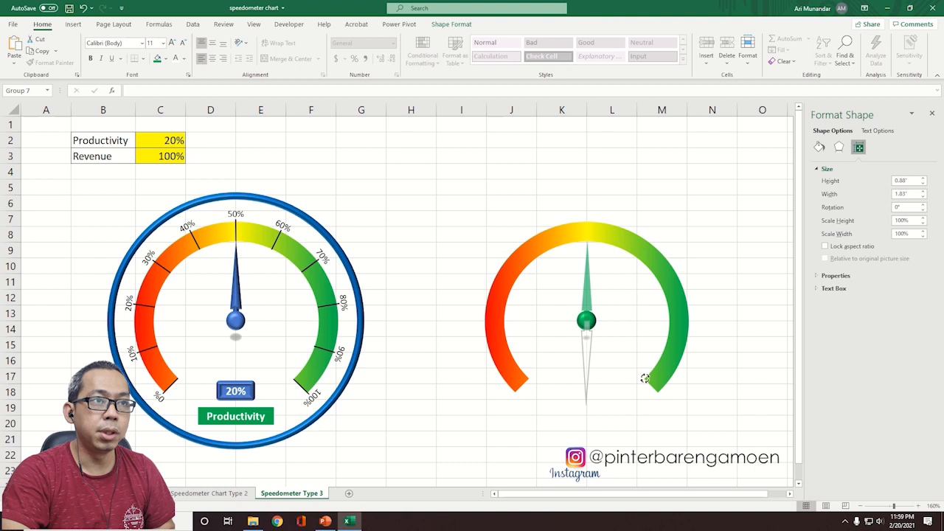
{"action": "left_click_drag", "start_coordinate": [644, 378], "coordinate": [645, 377]}
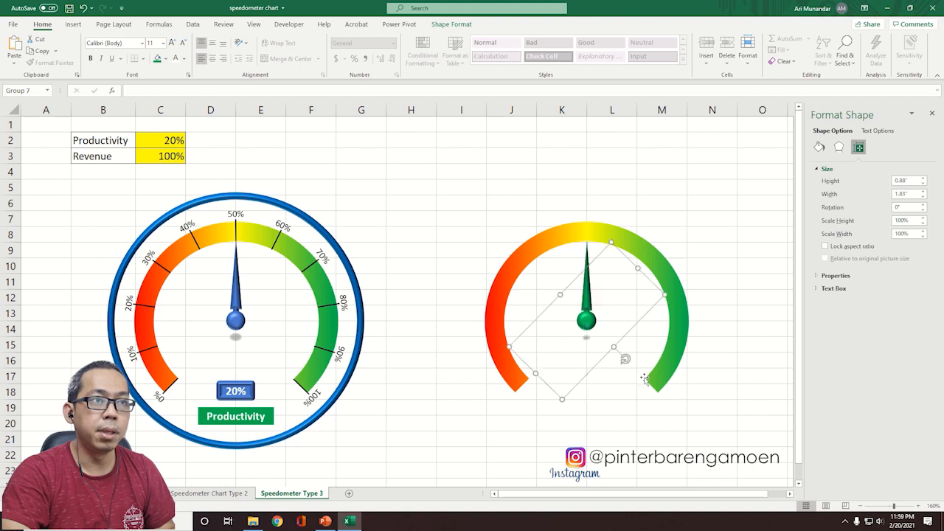
{"action": "left_click", "coordinate": [923, 205]}
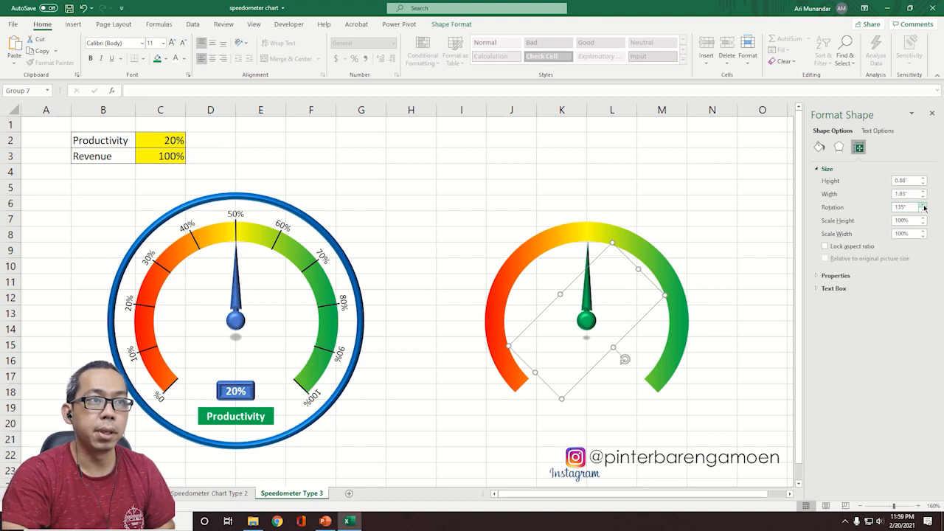
{"action": "left_click", "coordinate": [923, 211]}
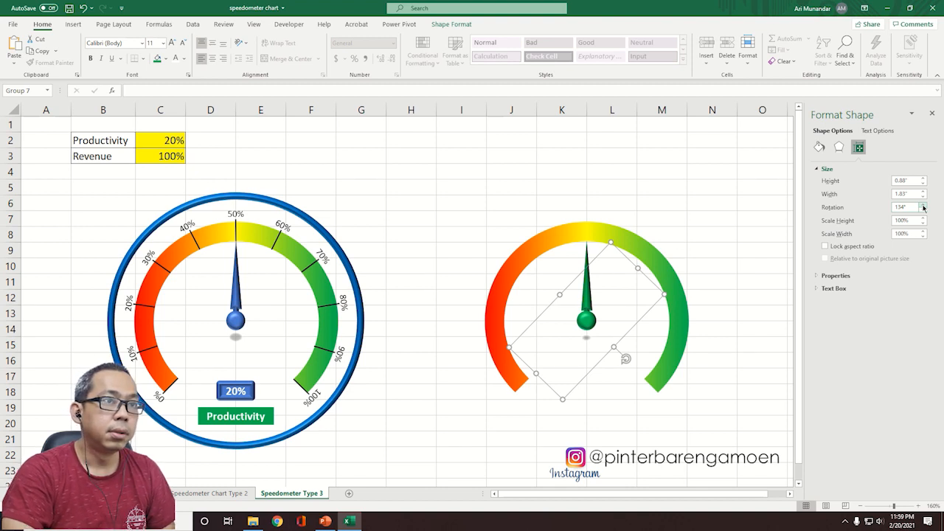
Step: Set the green needle group's rotation to 0°
{"action": "left_click", "coordinate": [903, 207]}
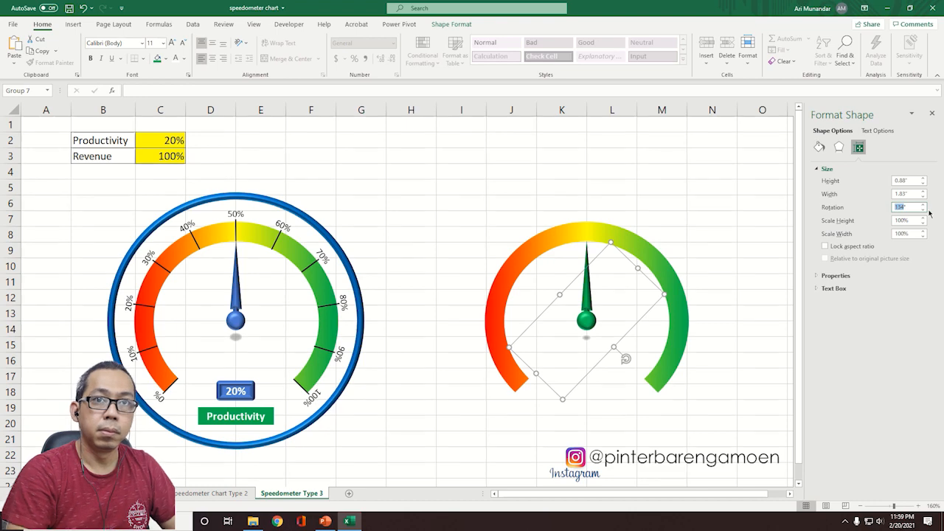
{"action": "type", "text": "0"}
{"action": "key", "text": "Return"}
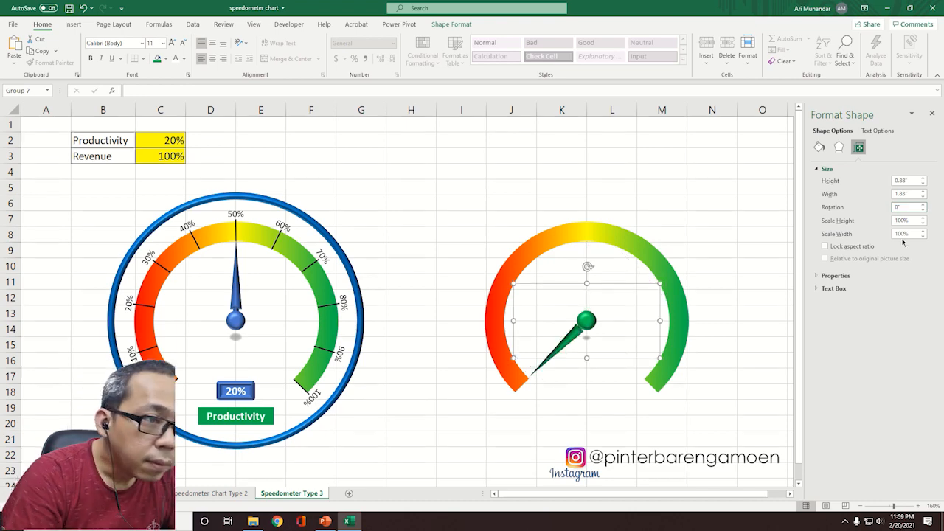
Step: Set the green needle group's rotation to -1° to match the arc's 0% end, and select the gradient arc around it
{"action": "scroll", "coordinate": [575, 424], "scroll_direction": "up", "scroll_amount": 6}
{"action": "scroll", "coordinate": [579, 424], "scroll_direction": "down", "scroll_amount": 13}
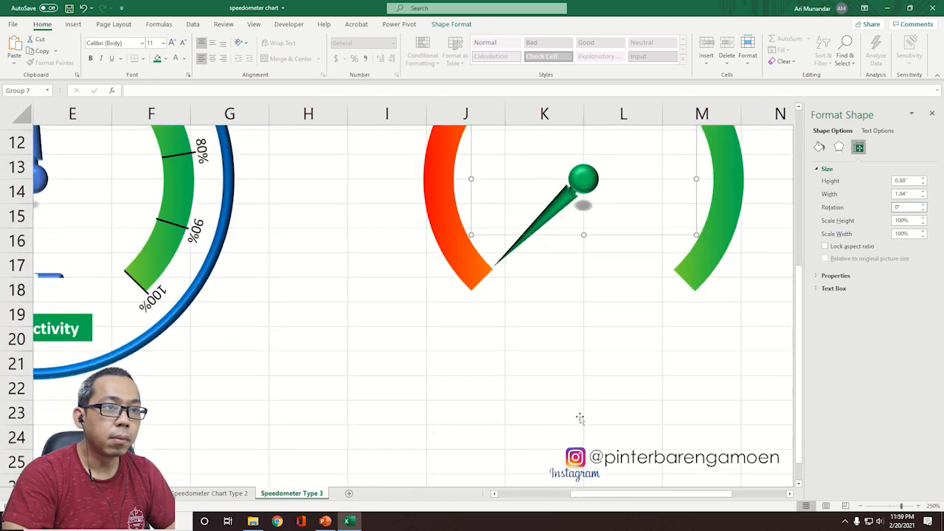
{"action": "scroll", "coordinate": [579, 417], "scroll_direction": "up", "scroll_amount": 13}
{"action": "scroll", "coordinate": [580, 416], "scroll_direction": "down", "scroll_amount": 3}
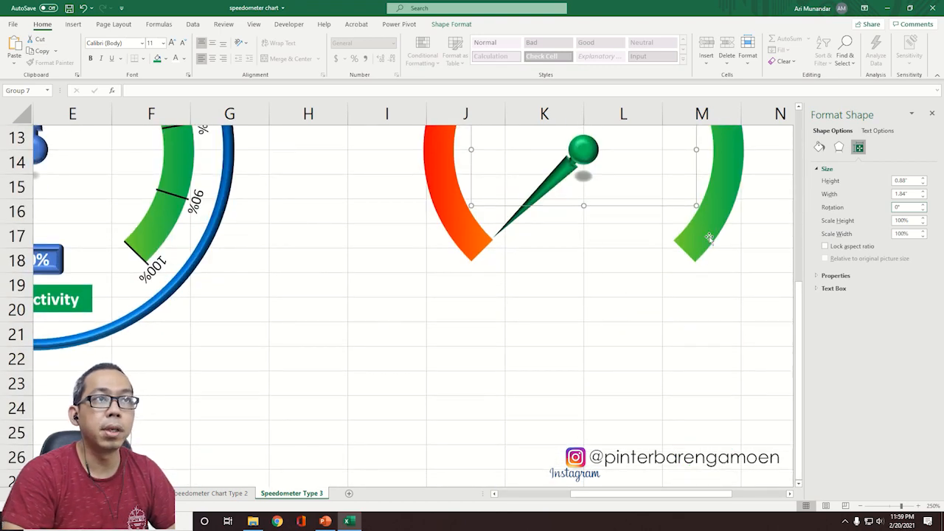
{"action": "scroll", "coordinate": [634, 332], "scroll_direction": "up", "scroll_amount": 3}
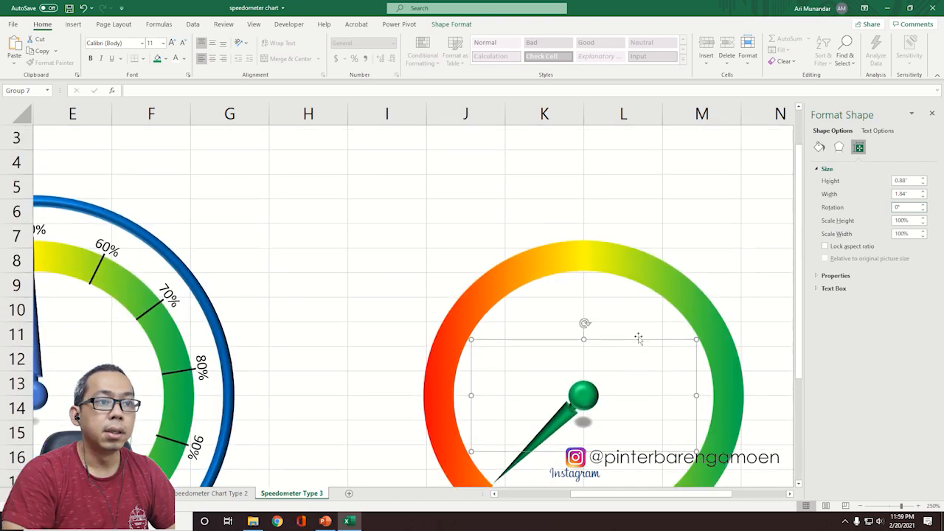
{"action": "left_click_drag", "start_coordinate": [801, 353], "coordinate": [779, 405]}
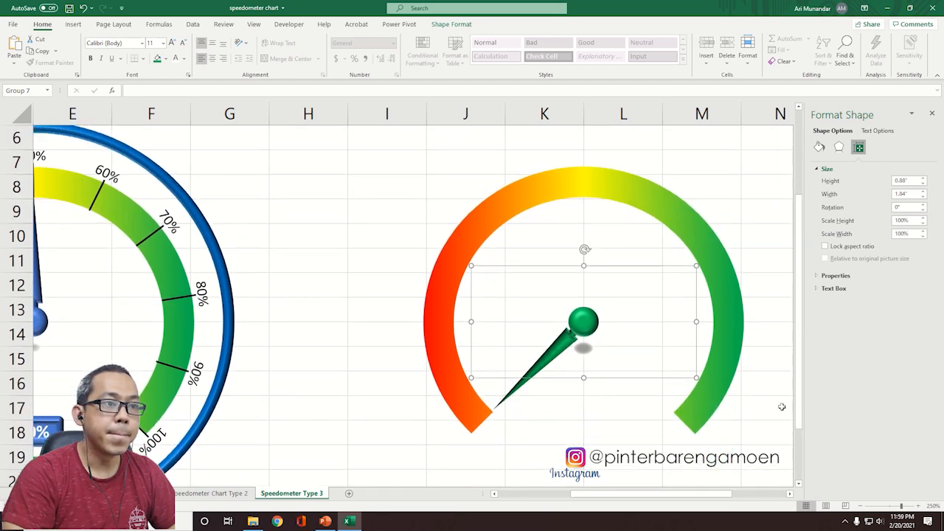
{"action": "left_click", "coordinate": [584, 250]}
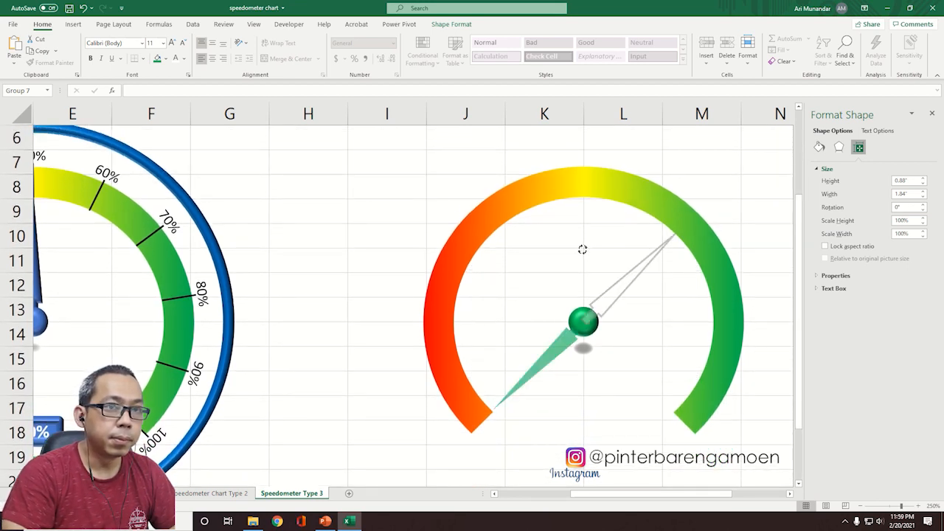
{"action": "left_click", "coordinate": [923, 210]}
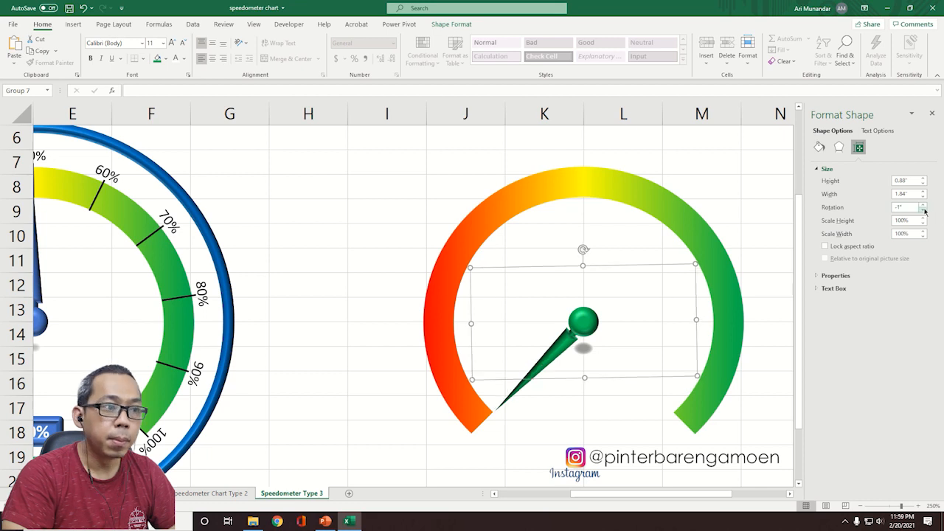
{"action": "left_click", "coordinate": [676, 210]}
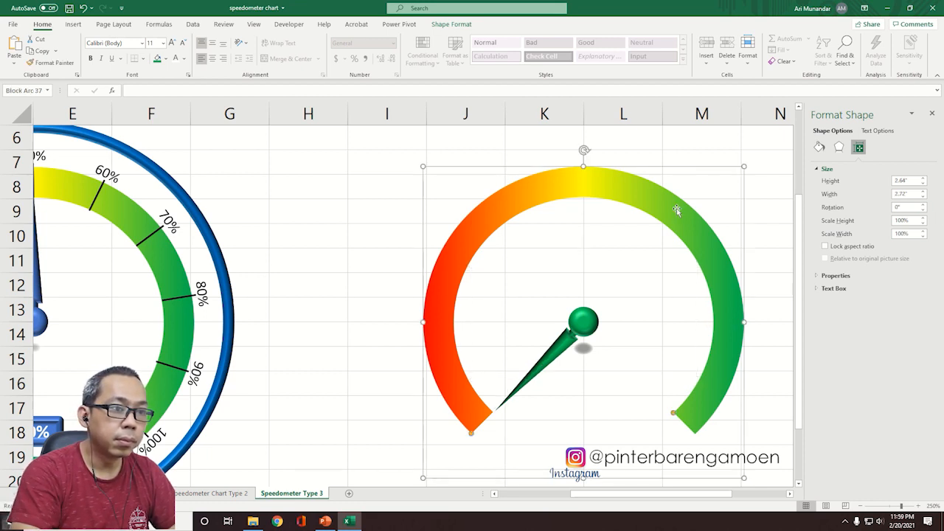
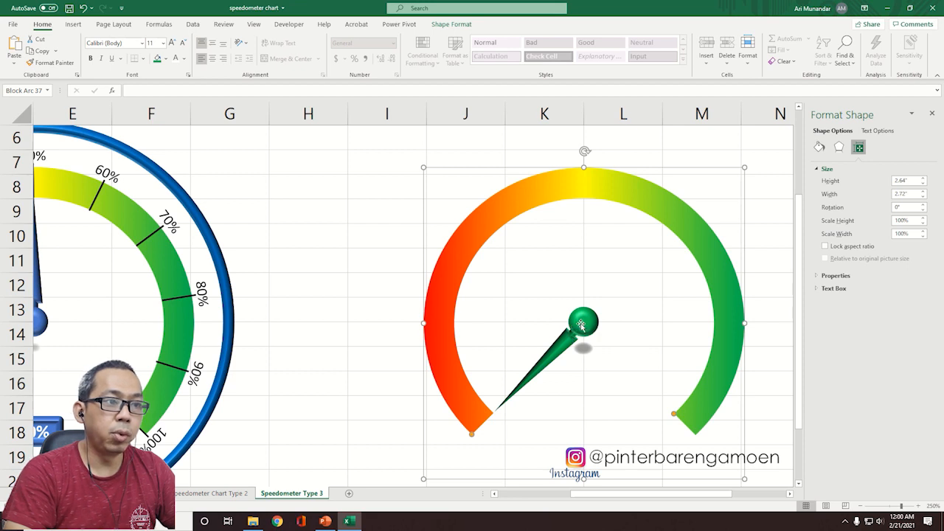
Step: Ungroup the slightly tilted green needle group and group its shapes again in their current position
{"action": "left_click", "coordinate": [580, 326]}
{"action": "left_click", "coordinate": [561, 349]}
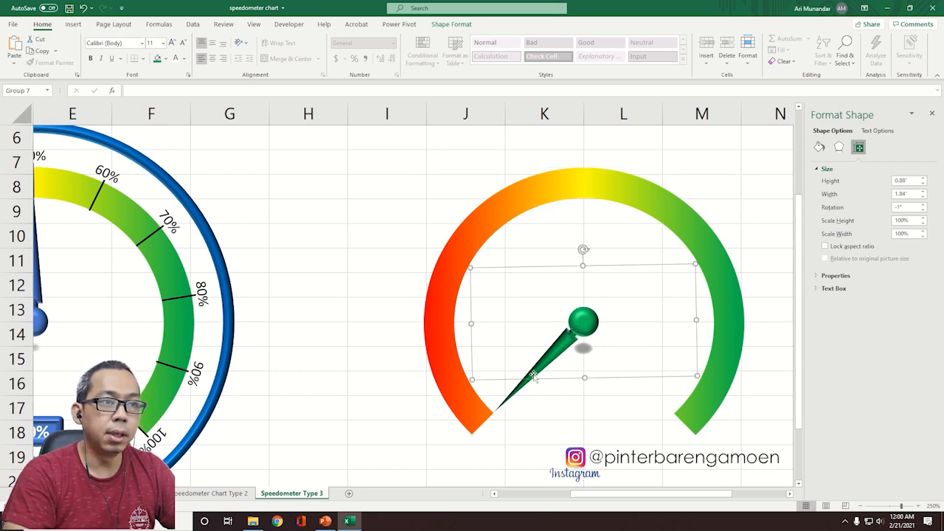
{"action": "left_click", "coordinate": [615, 200]}
{"action": "left_click", "coordinate": [587, 330]}
{"action": "left_click", "coordinate": [562, 351]}
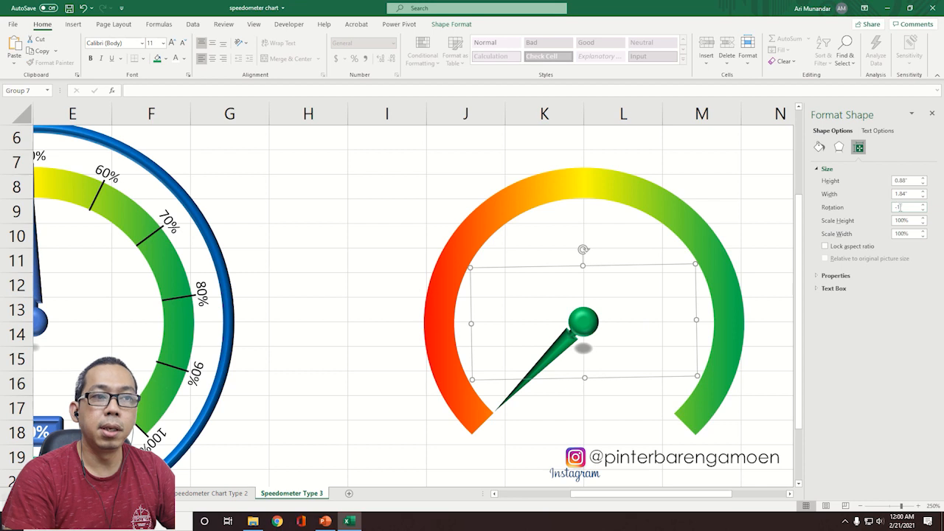
{"action": "right_click", "coordinate": [662, 266]}
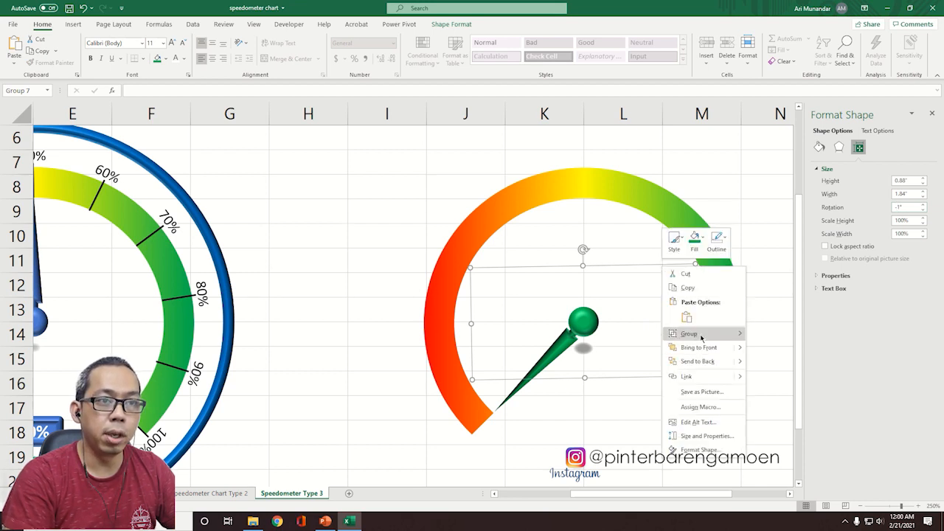
{"action": "key", "text": "Escape"}
{"action": "key", "text": "Escape"}
{"action": "left_click", "coordinate": [594, 341]}
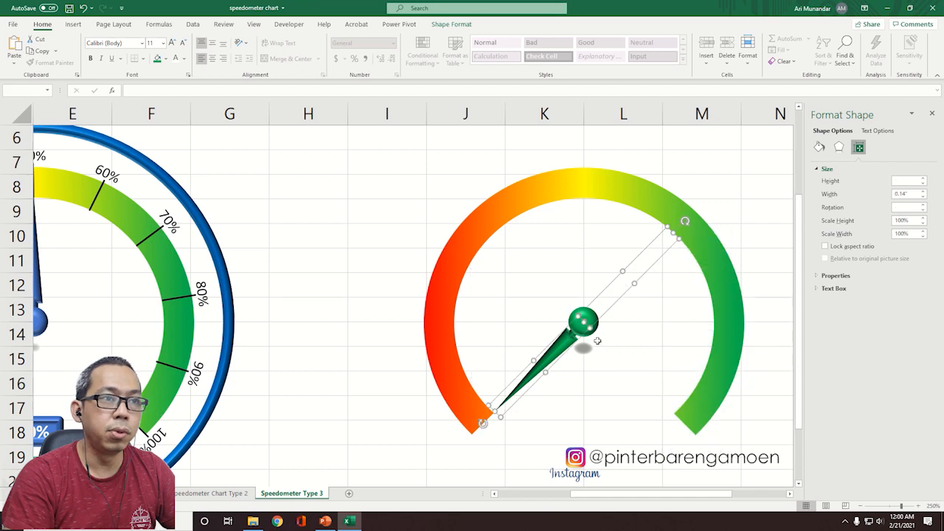
{"action": "right_click", "coordinate": [612, 304]}
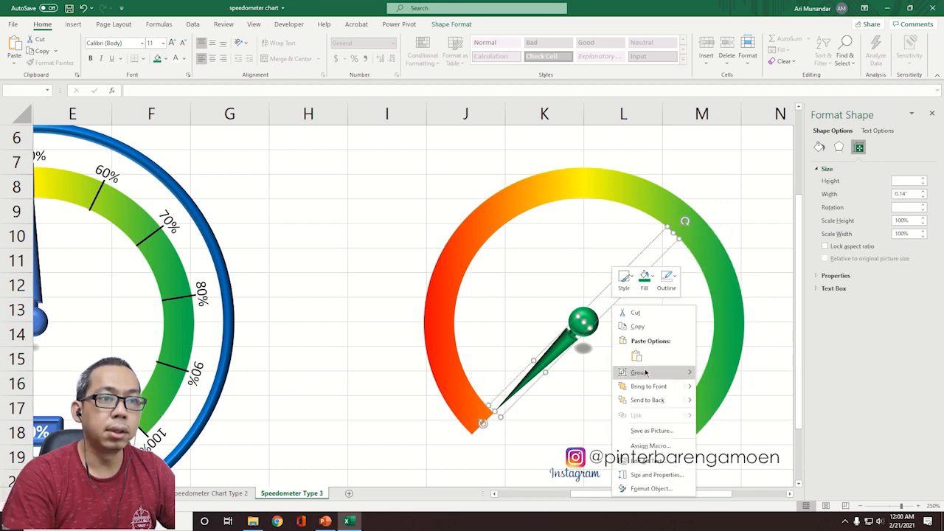
{"action": "mouse_move", "coordinate": [647, 373]}
{"action": "left_click", "coordinate": [715, 378]}
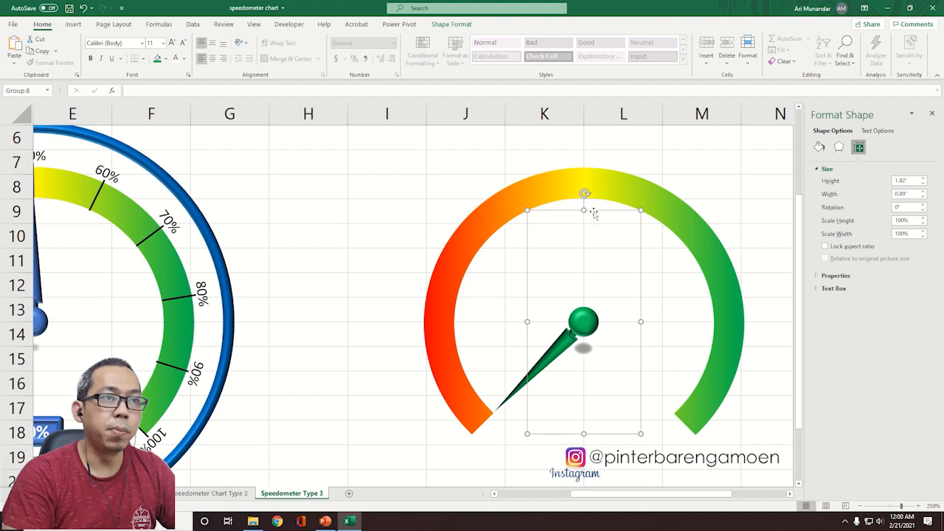
Step: Test the regrouped green needle at rotations of 135° and 270°, and return its rotation to 0°
{"action": "left_click", "coordinate": [898, 207]}
{"action": "type", "text": "135"}
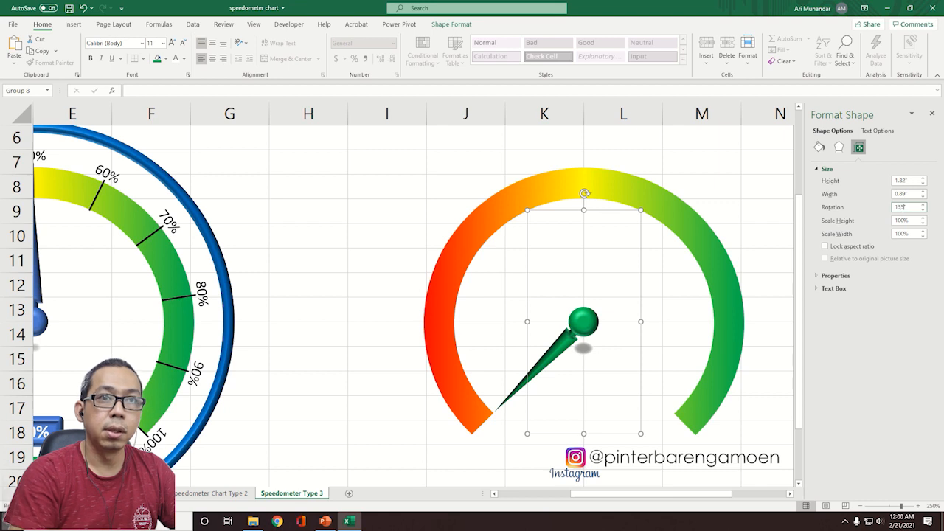
{"action": "key", "text": "Return"}
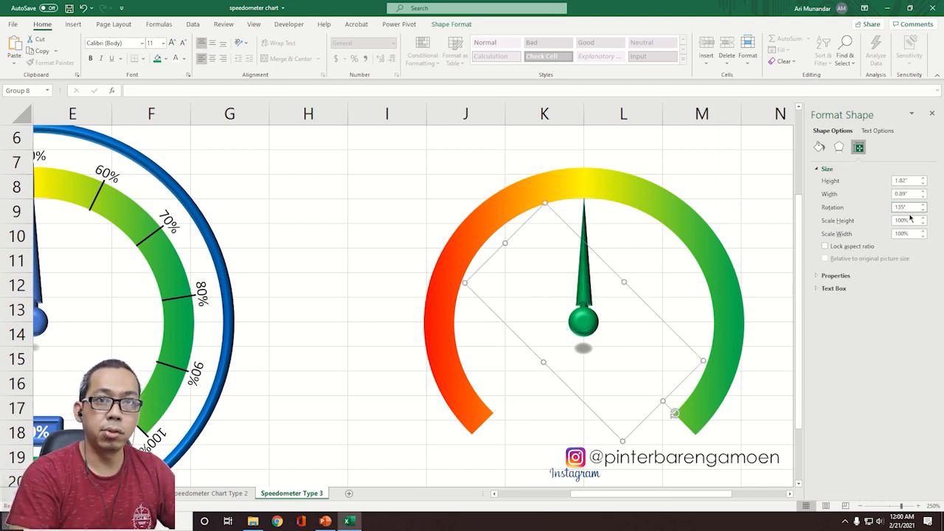
{"action": "type", "text": "270"}
{"action": "key", "text": "Return"}
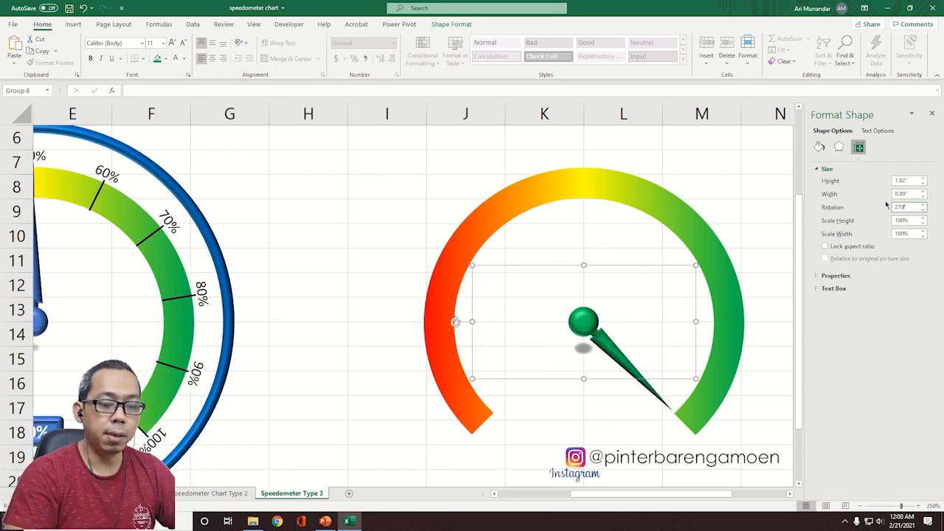
{"action": "left_click_drag", "start_coordinate": [455, 322], "coordinate": [584, 194]}
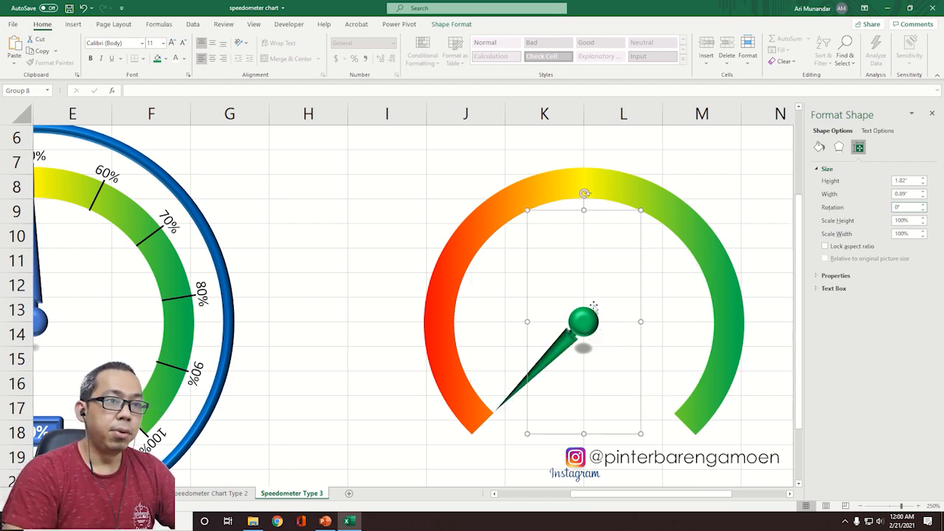
Step: Check the height and width of the blue outer ring on the first gauge
{"action": "scroll", "coordinate": [626, 337], "scroll_direction": "down", "scroll_amount": 3}
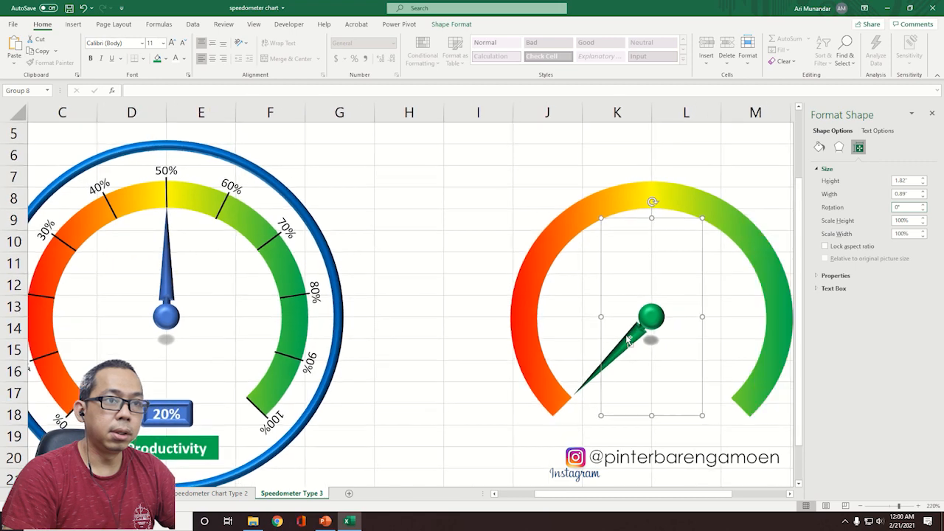
{"action": "scroll", "coordinate": [626, 338], "scroll_direction": "down", "scroll_amount": 4}
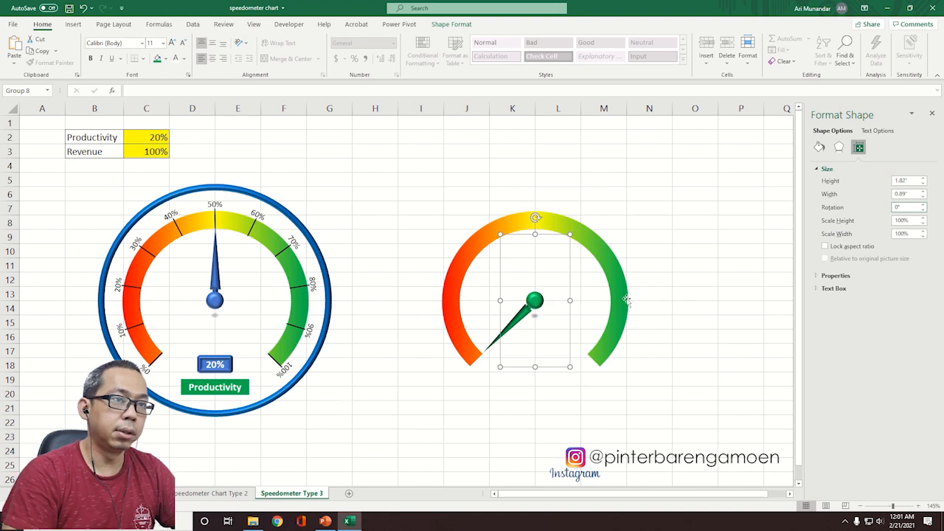
{"action": "left_click", "coordinate": [652, 339]}
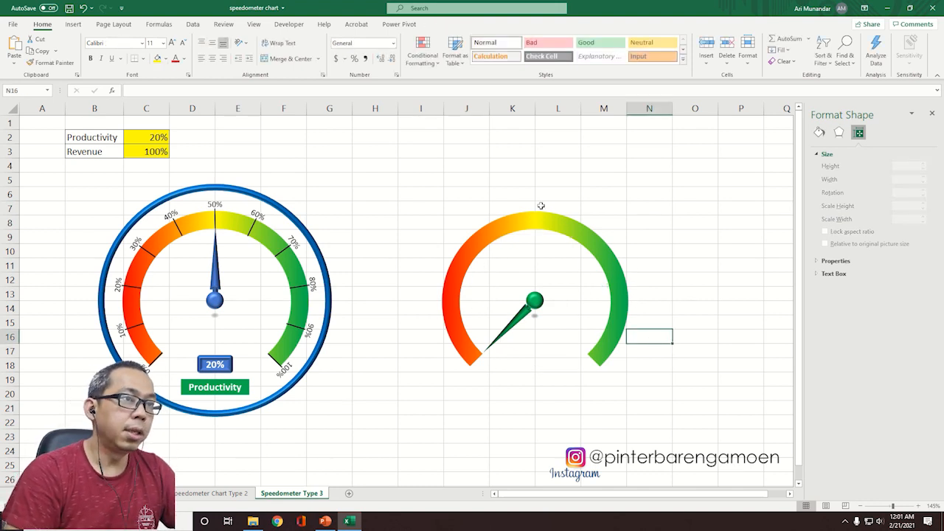
{"action": "left_click", "coordinate": [379, 197]}
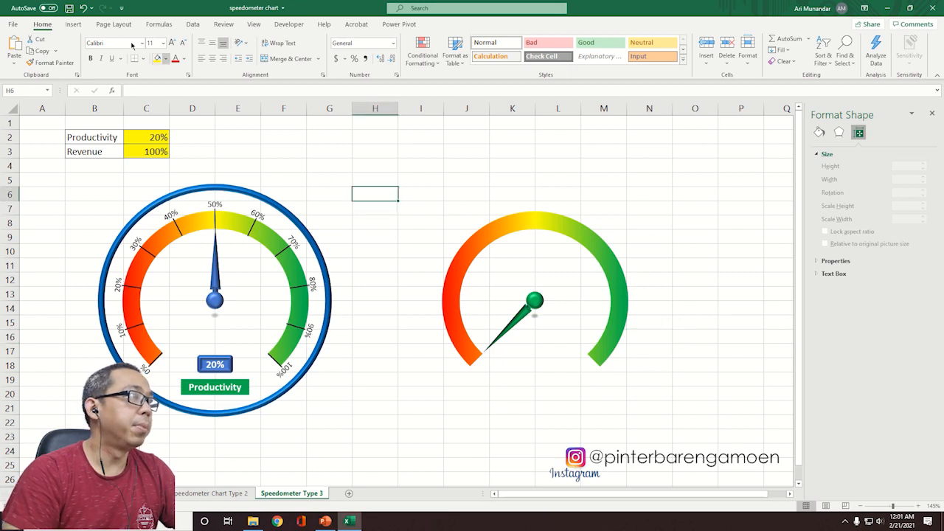
{"action": "left_click", "coordinate": [74, 24]}
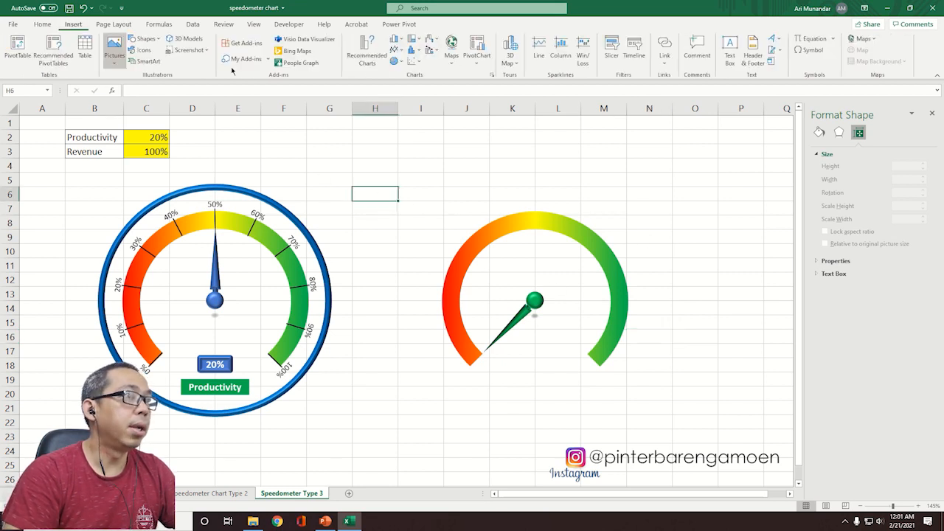
{"action": "left_click", "coordinate": [439, 190]}
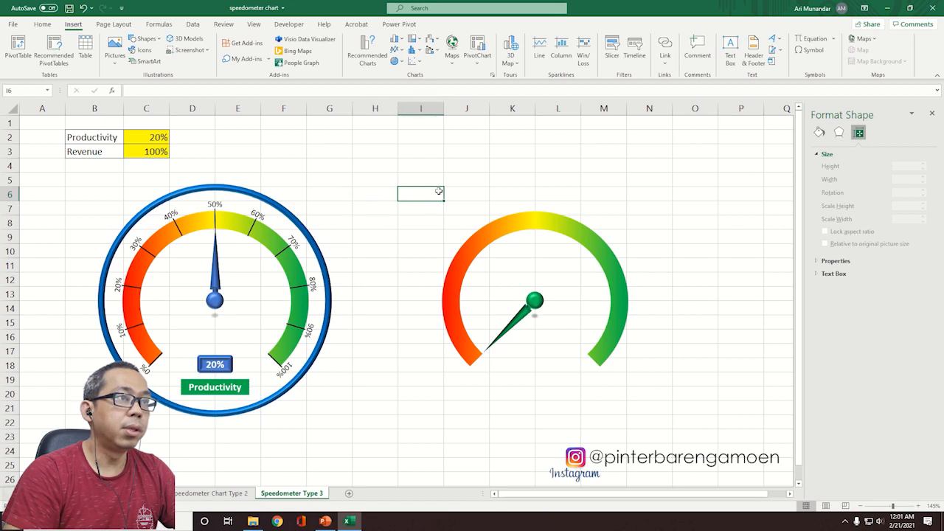
{"action": "left_click", "coordinate": [240, 188]}
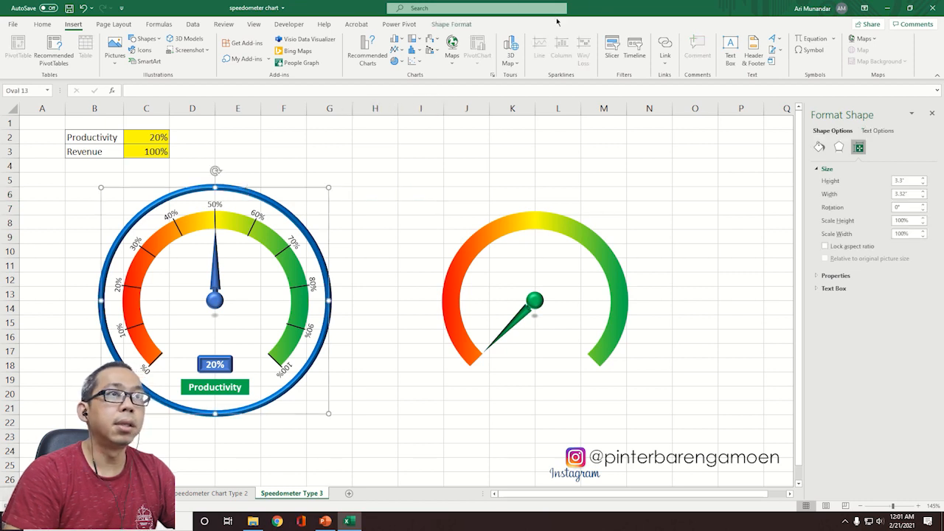
{"action": "left_click", "coordinate": [453, 25]}
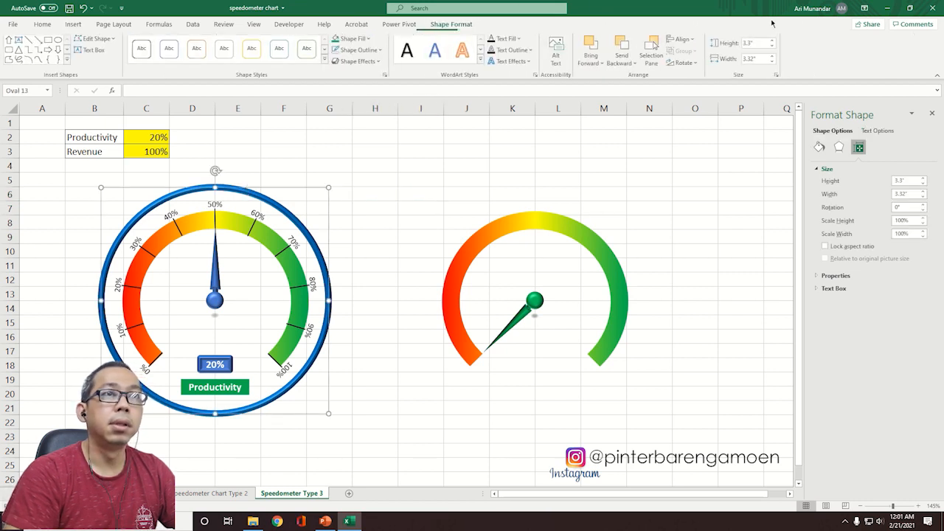
{"action": "left_click", "coordinate": [757, 58]}
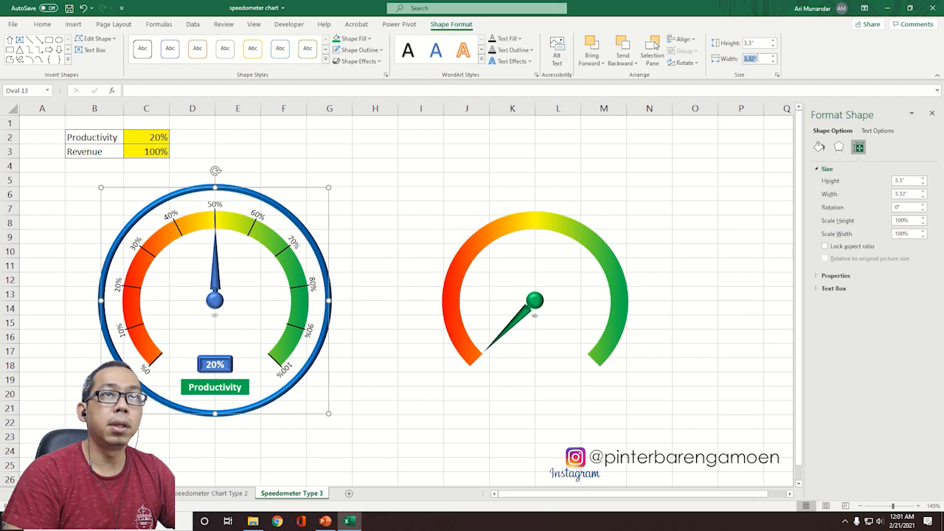
{"action": "left_click", "coordinate": [485, 122]}
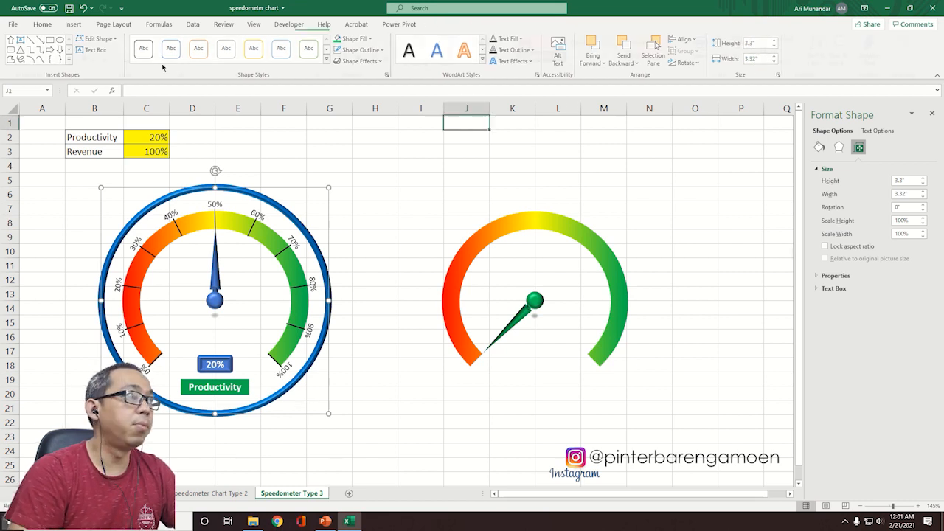
Step: Insert an oval over the second gauge's arc and set both its height and width to 3.3"
{"action": "left_click", "coordinate": [73, 25]}
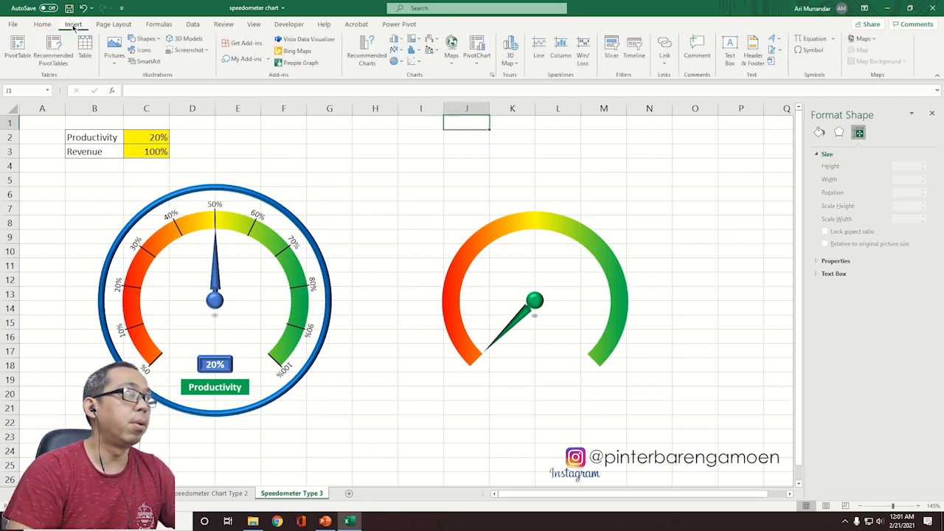
{"action": "left_click", "coordinate": [160, 40]}
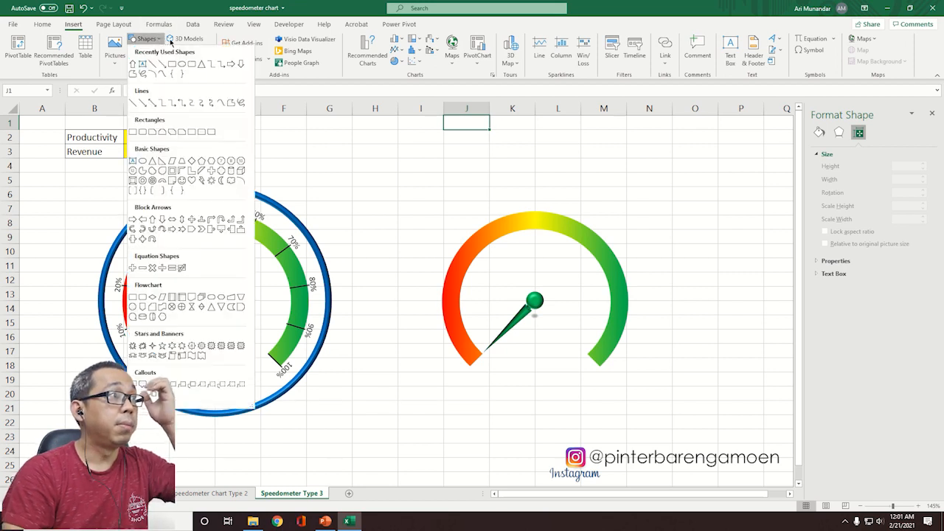
{"action": "left_click", "coordinate": [182, 65]}
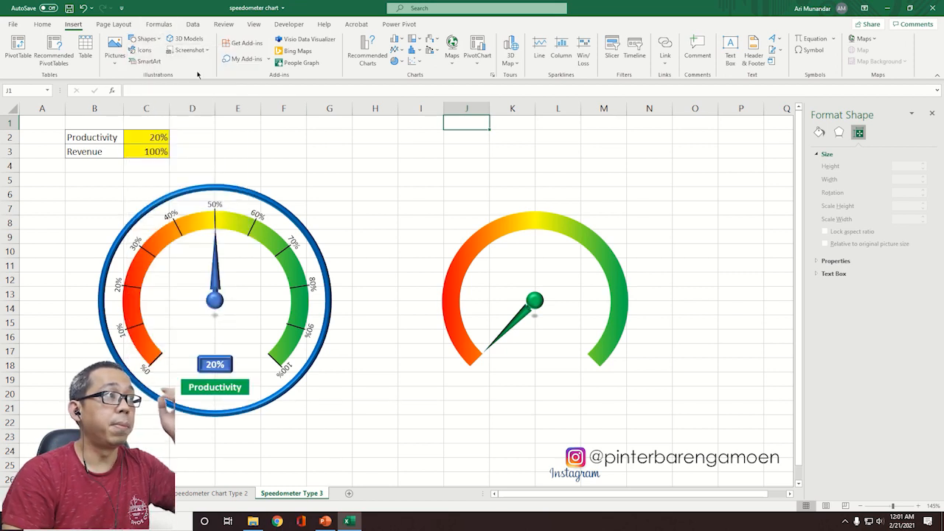
{"action": "left_click", "coordinate": [437, 168]}
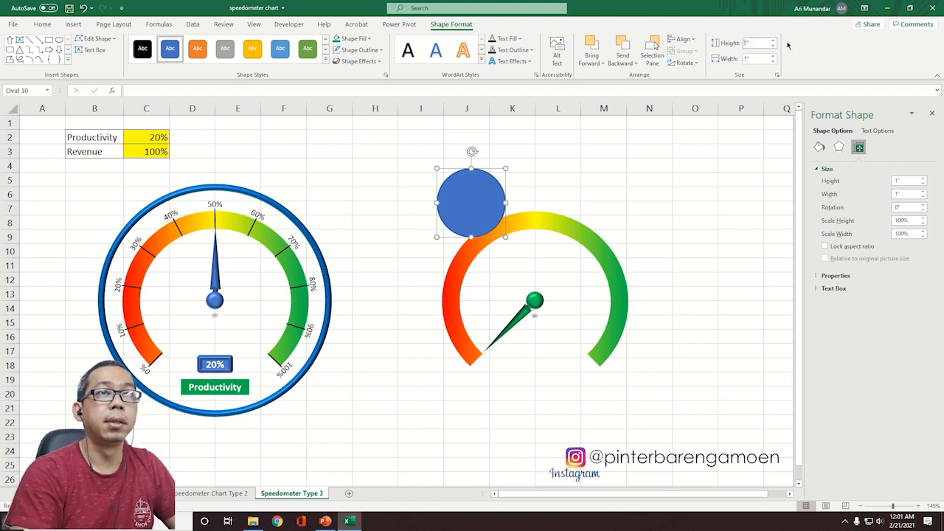
{"action": "type", "text": "3.3"}
{"action": "key", "text": "Tab"}
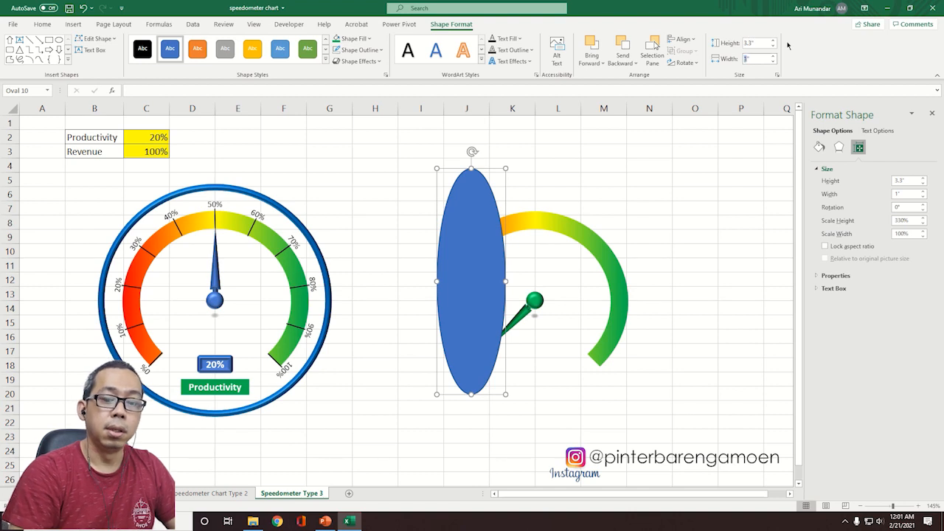
{"action": "type", "text": "3.3"}
{"action": "key", "text": "Return"}
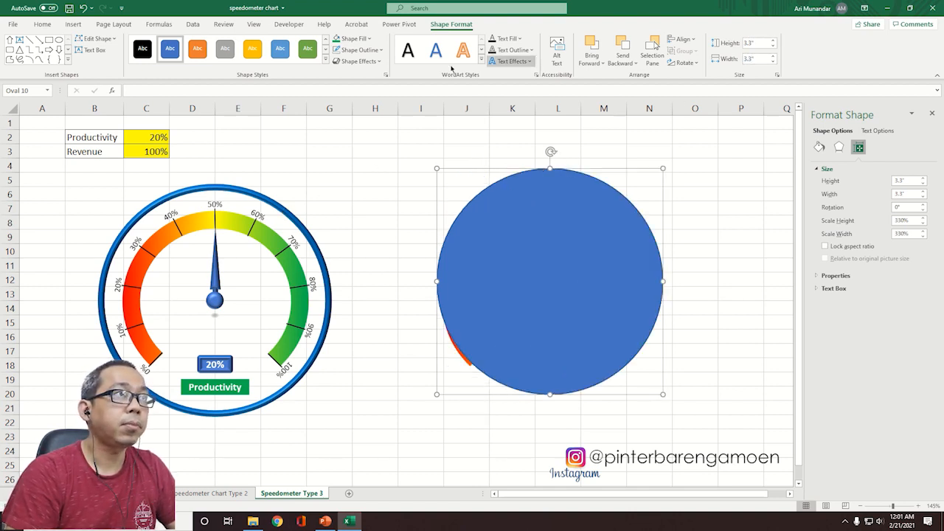
Step: Remove the new circle's fill and give it a green outline from the standard colors
{"action": "left_click", "coordinate": [337, 38]}
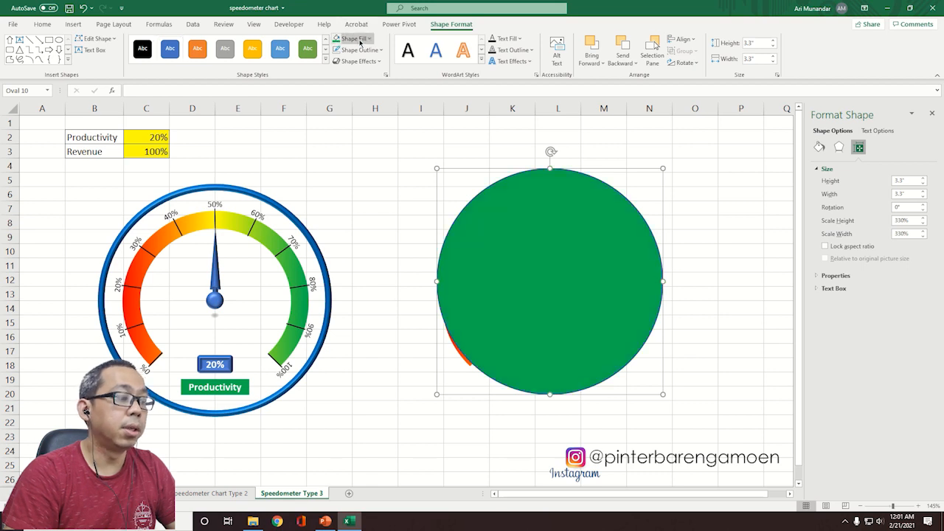
{"action": "key", "text": "ctrl+z"}
{"action": "left_click", "coordinate": [368, 39]}
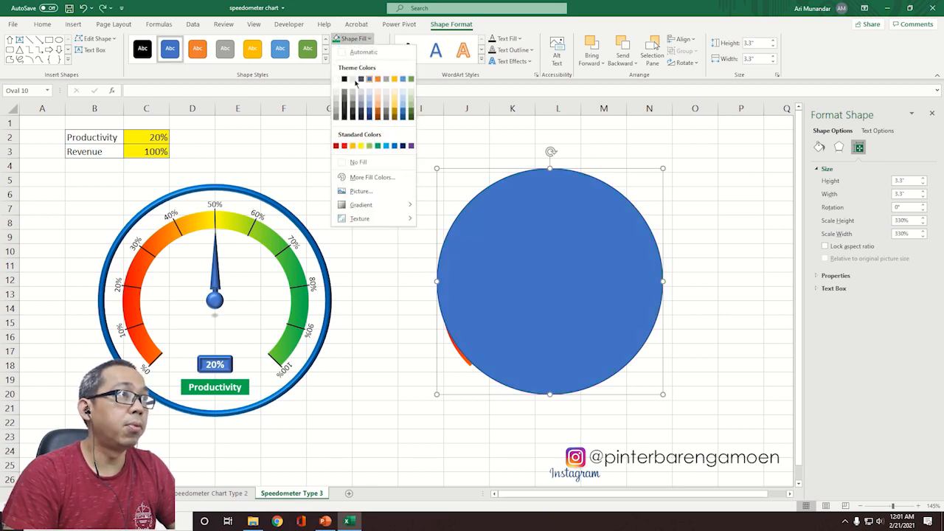
{"action": "left_click", "coordinate": [358, 161]}
{"action": "left_click", "coordinate": [360, 50]}
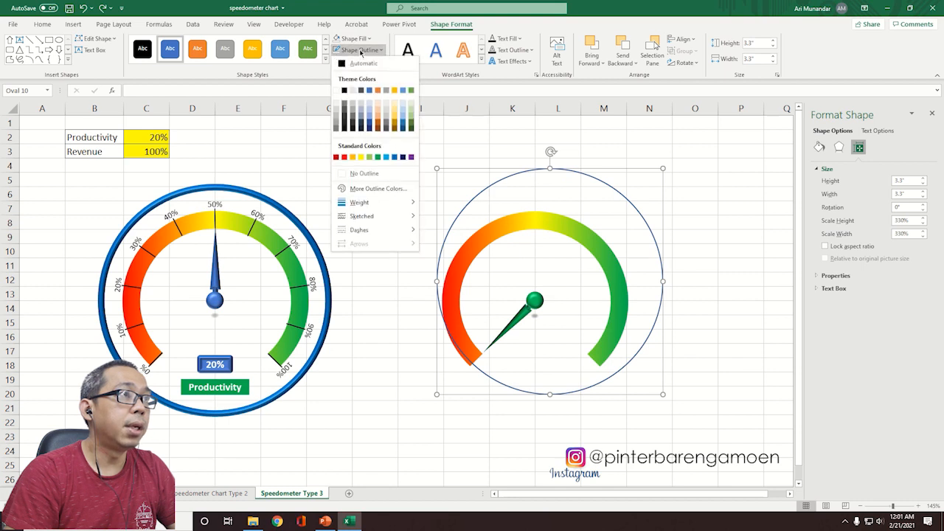
{"action": "left_click", "coordinate": [379, 158]}
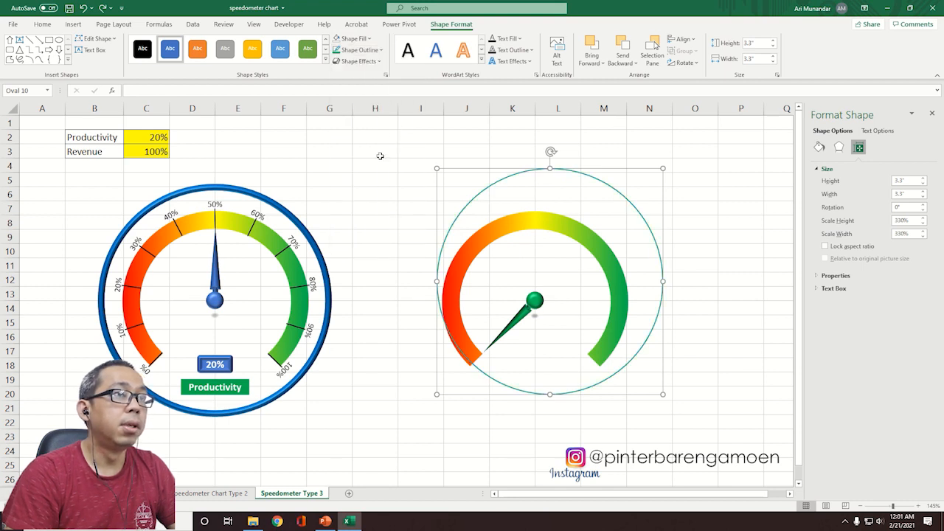
Step: Look up the line settings of the first gauge's blue ring and set the green circle's line width to 7 pt
{"action": "left_click", "coordinate": [300, 232]}
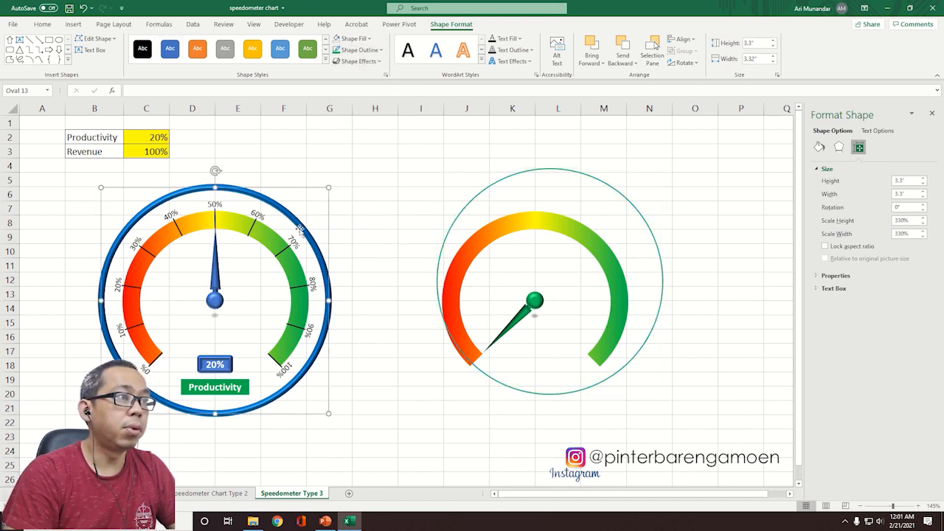
{"action": "left_click", "coordinate": [819, 148]}
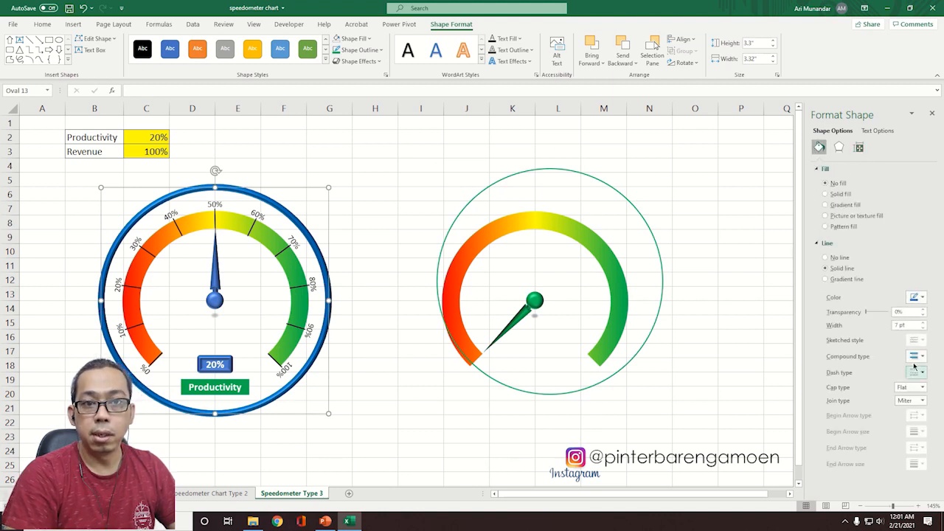
{"action": "left_click", "coordinate": [639, 209]}
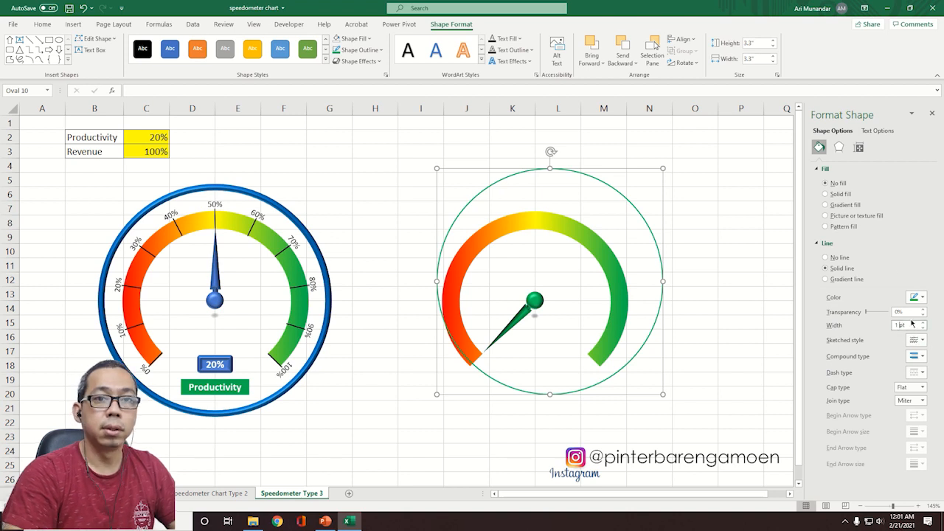
{"action": "type", "text": "7"}
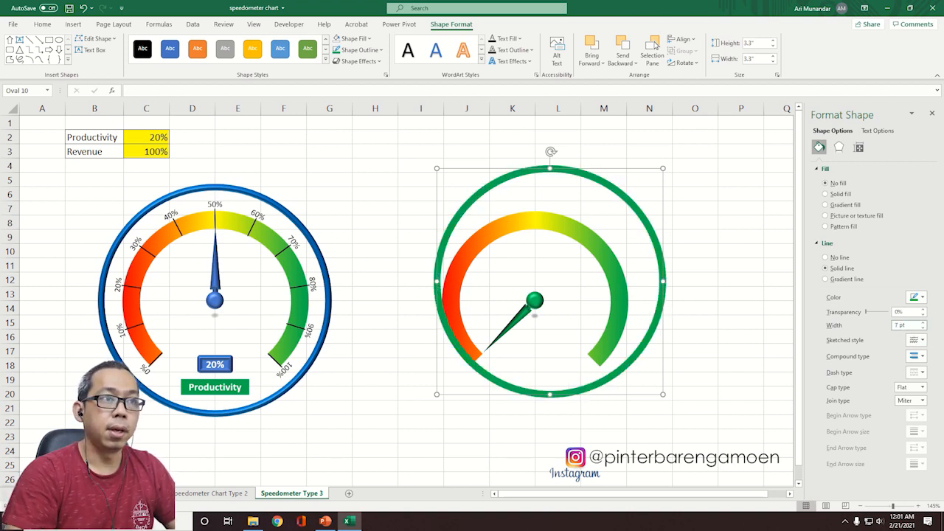
Step: Apply the first bevel effect in the gallery to the second gauge's green outer ring
{"action": "left_click", "coordinate": [366, 62]}
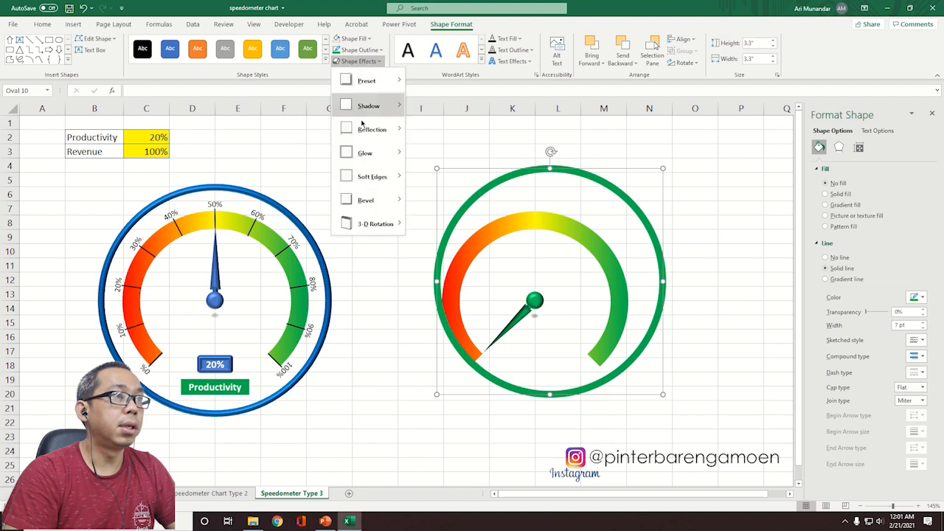
{"action": "mouse_move", "coordinate": [371, 205]}
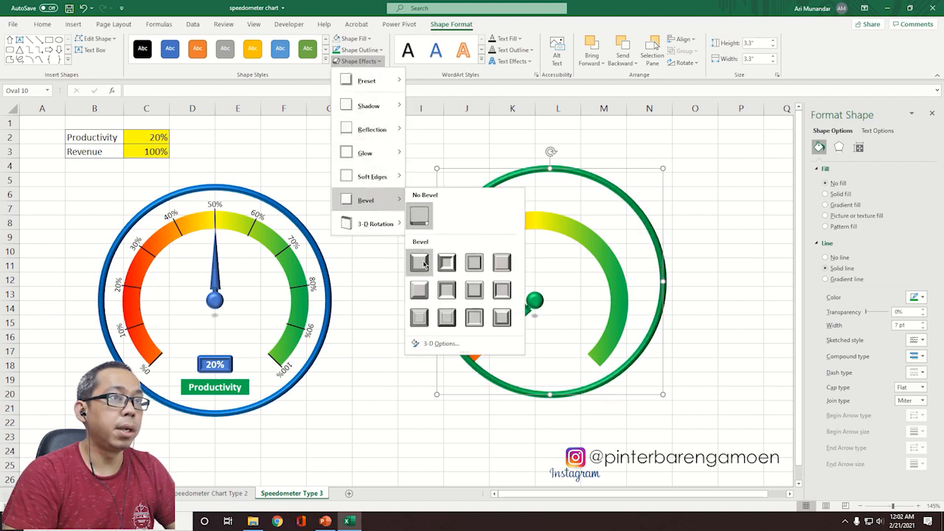
{"action": "left_click", "coordinate": [420, 263]}
Step: Reposition the green ring so it is centered around the second gauge's gradient arc and needle hub
{"action": "left_click_drag", "start_coordinate": [596, 175], "coordinate": [582, 201]}
{"action": "key", "text": "Up"}
{"action": "key", "text": "Up"}
{"action": "key", "text": "Up"}
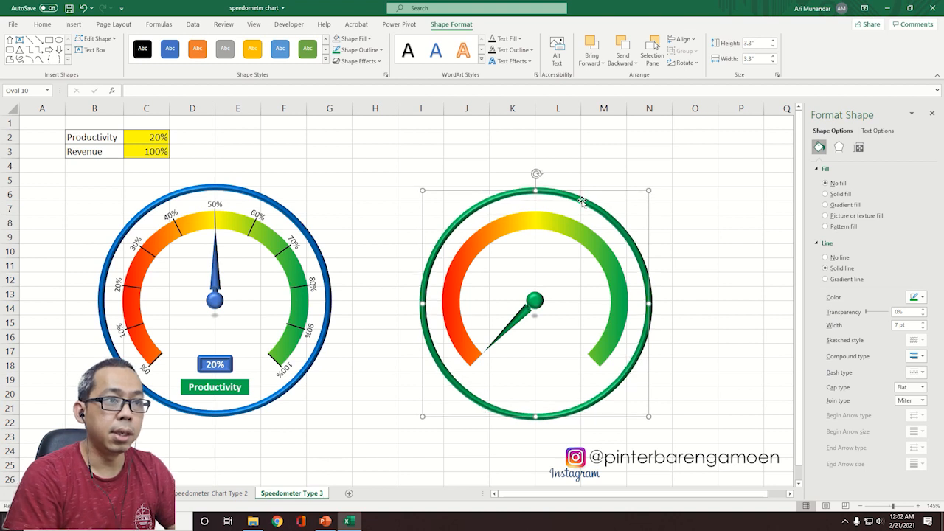
{"action": "key", "text": "Up"}
{"action": "key", "text": "Left"}
{"action": "key", "text": "Left"}
{"action": "key", "text": "Right"}
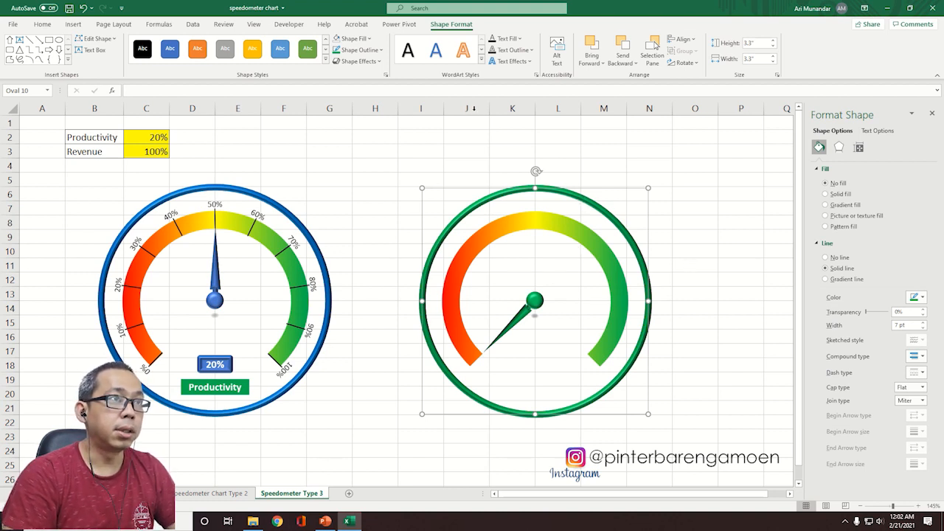
{"action": "left_click", "coordinate": [726, 339]}
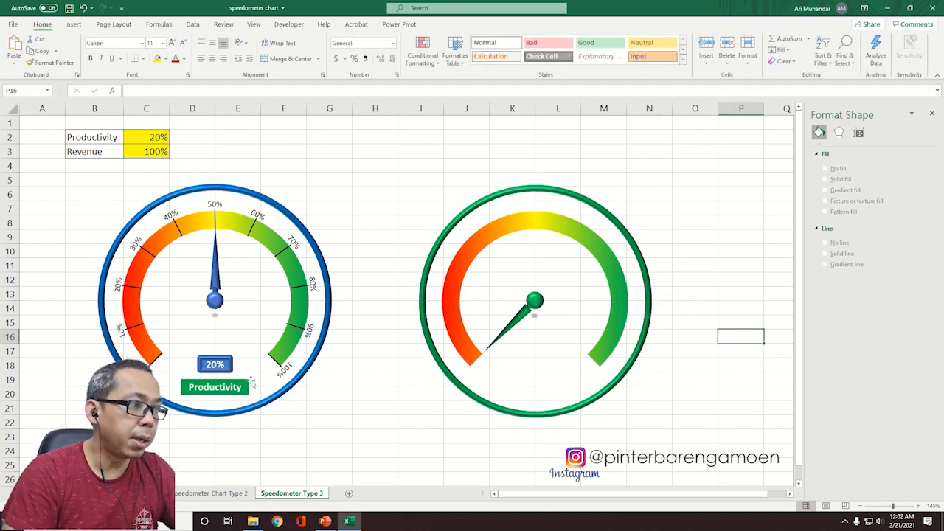
Step: Fill the first gauge's Productivity label with standard blue and give it the bevel in the gallery's second row, second column
{"action": "left_click", "coordinate": [223, 384]}
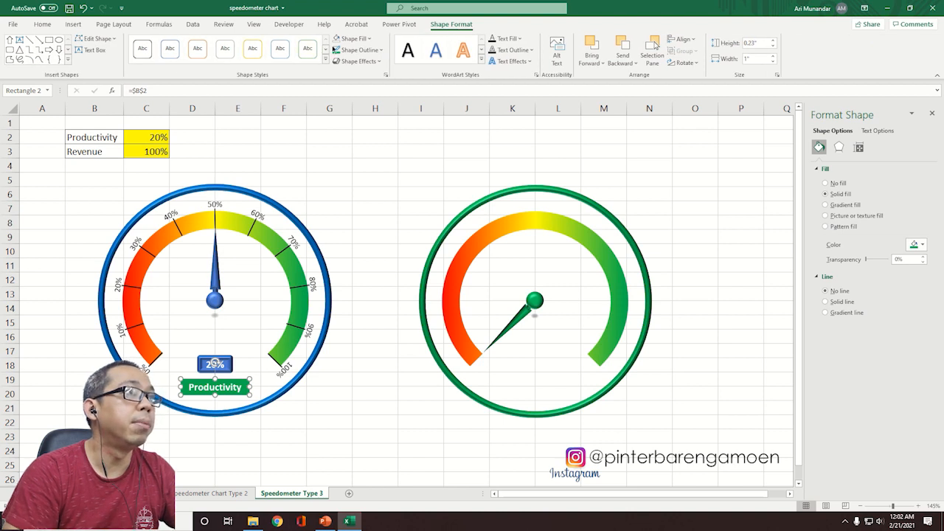
{"action": "left_click", "coordinate": [354, 38]}
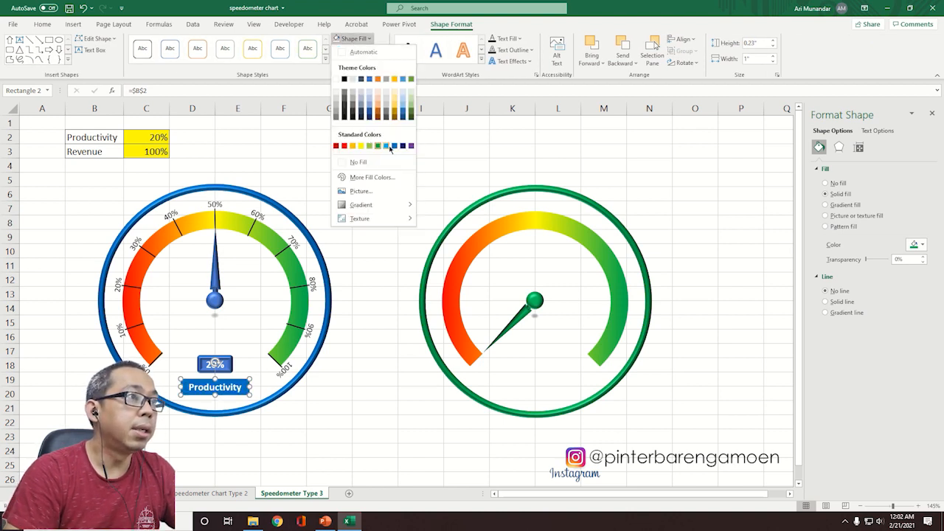
{"action": "left_click", "coordinate": [394, 146]}
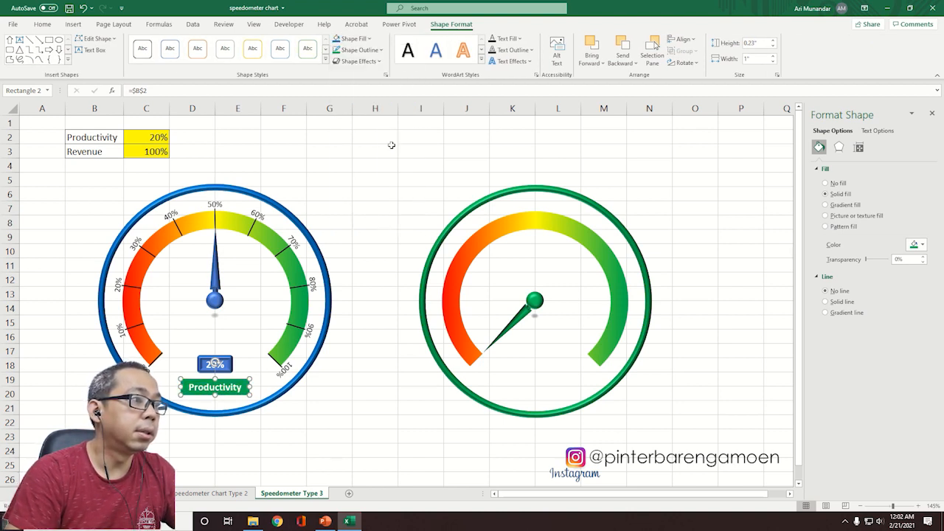
{"action": "left_click", "coordinate": [358, 61]}
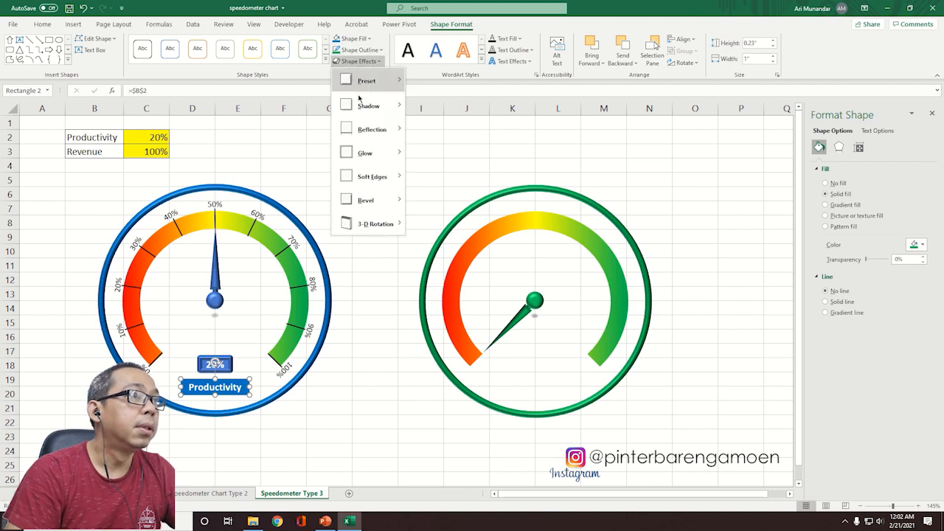
{"action": "mouse_move", "coordinate": [382, 200]}
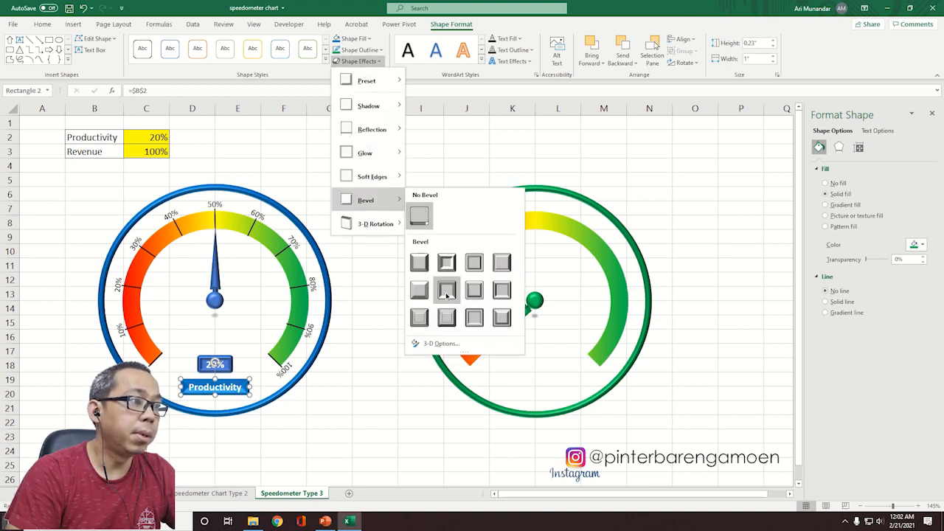
{"action": "left_click", "coordinate": [447, 293]}
Step: Give the first gauge's percentage box the same blue fill as the Productivity label
{"action": "left_click", "coordinate": [225, 363]}
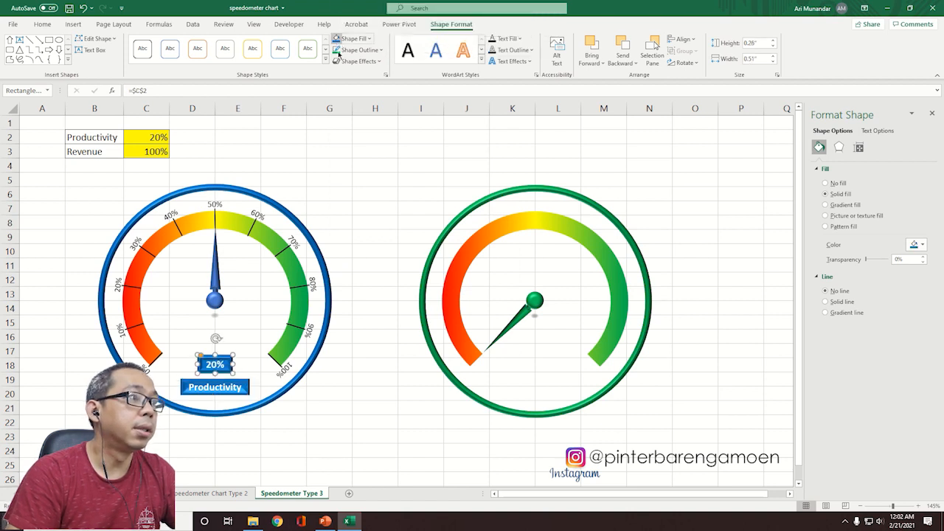
{"action": "left_click", "coordinate": [375, 296]}
{"action": "left_click", "coordinate": [404, 189]}
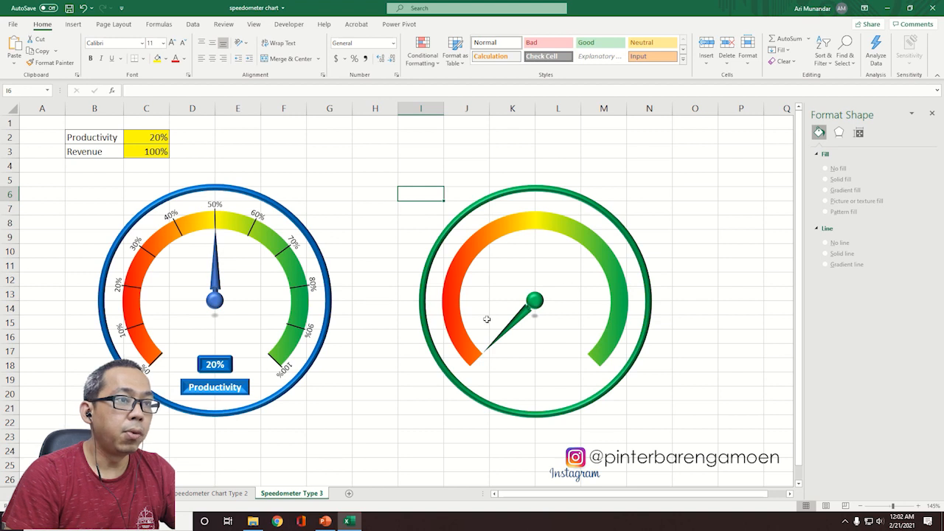
Step: Copy the first gauge's percentage box and Productivity label together to the same place inside the second gauge
{"action": "left_click", "coordinate": [221, 363]}
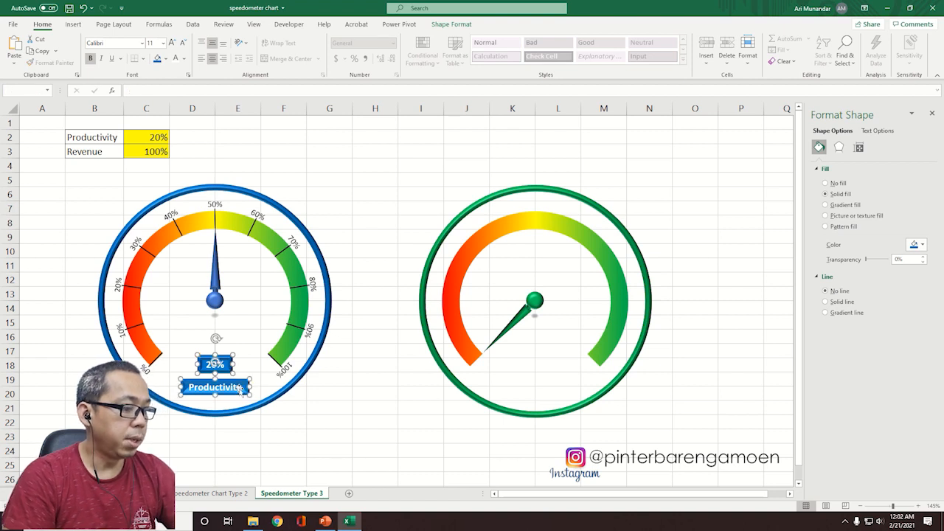
{"action": "left_click", "coordinate": [243, 388], "text": "shift"}
{"action": "left_click_drag", "start_coordinate": [226, 366], "coordinate": [548, 367]}
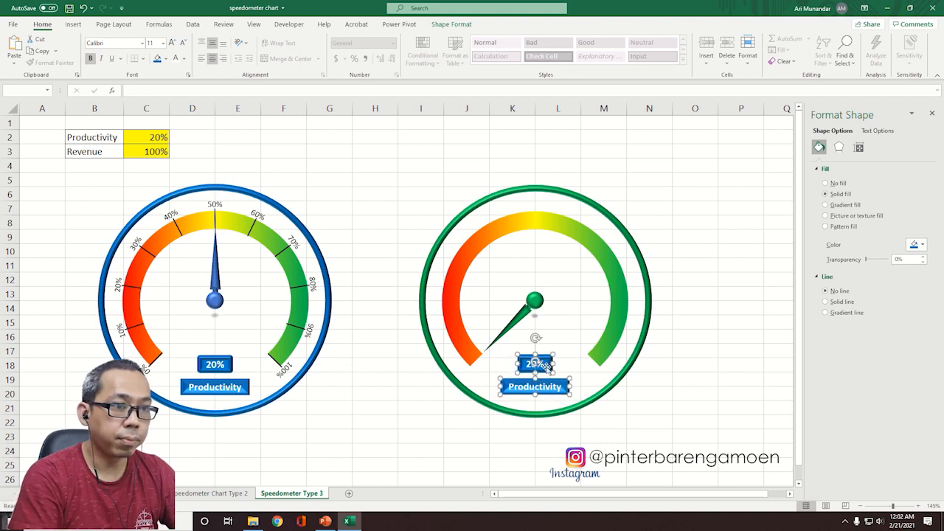
{"action": "key", "text": "Left"}
{"action": "key", "text": "Down"}
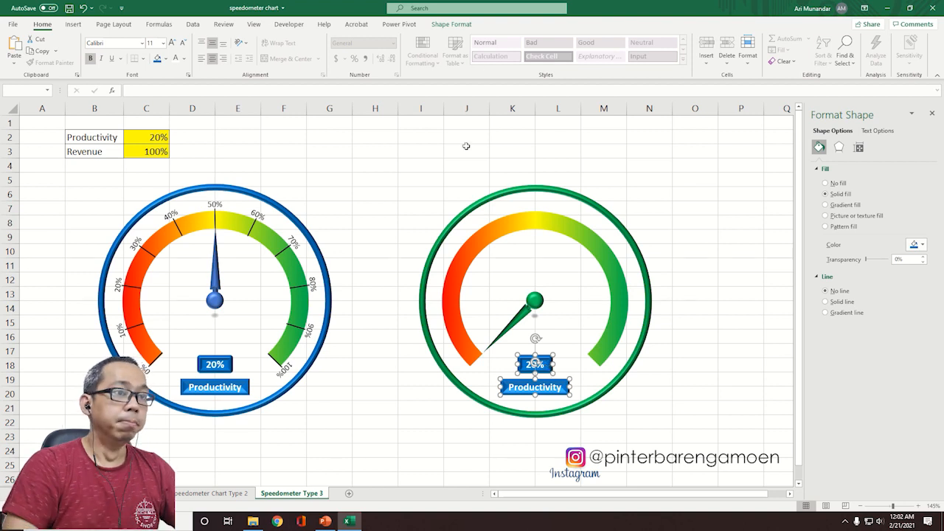
Step: Fill the second gauge's copied percentage box and label with standard green
{"action": "left_click", "coordinate": [452, 24]}
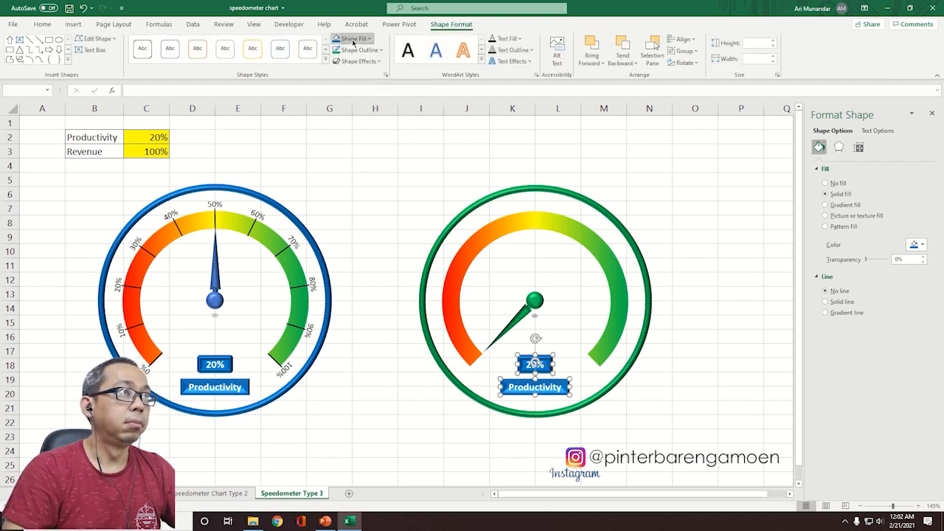
{"action": "left_click", "coordinate": [361, 39]}
{"action": "left_click", "coordinate": [378, 146]}
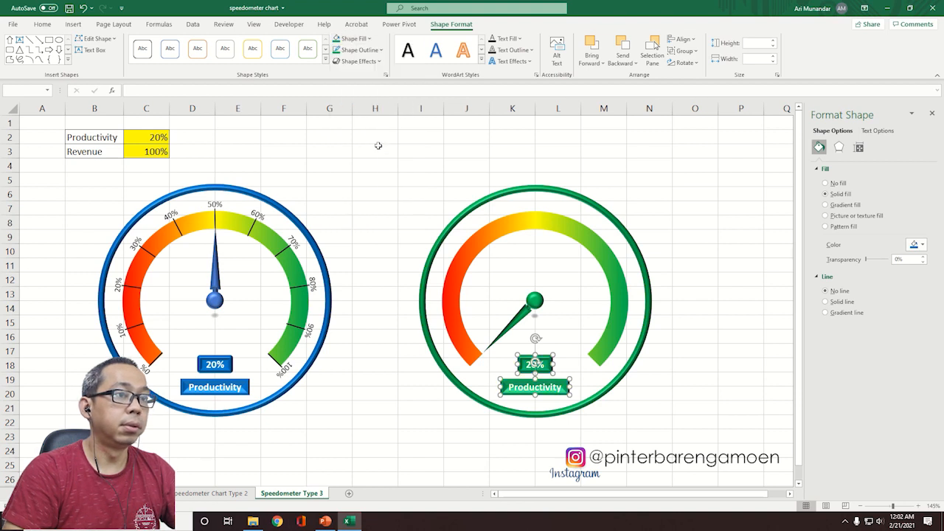
{"action": "left_click", "coordinate": [402, 260]}
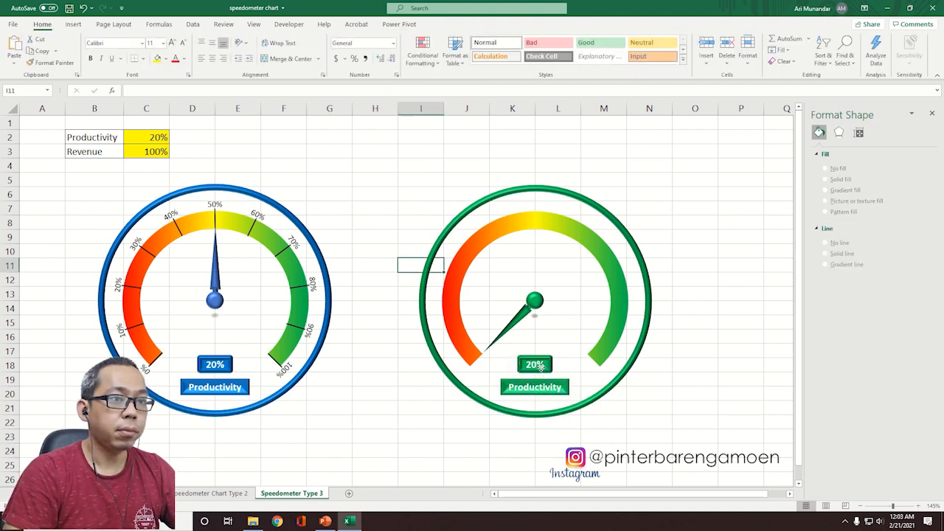
Step: Link the second gauge's percentage box to cell C3 with the formula =$C$3
{"action": "left_click", "coordinate": [542, 366]}
{"action": "left_click_drag", "start_coordinate": [148, 90], "coordinate": [137, 90]}
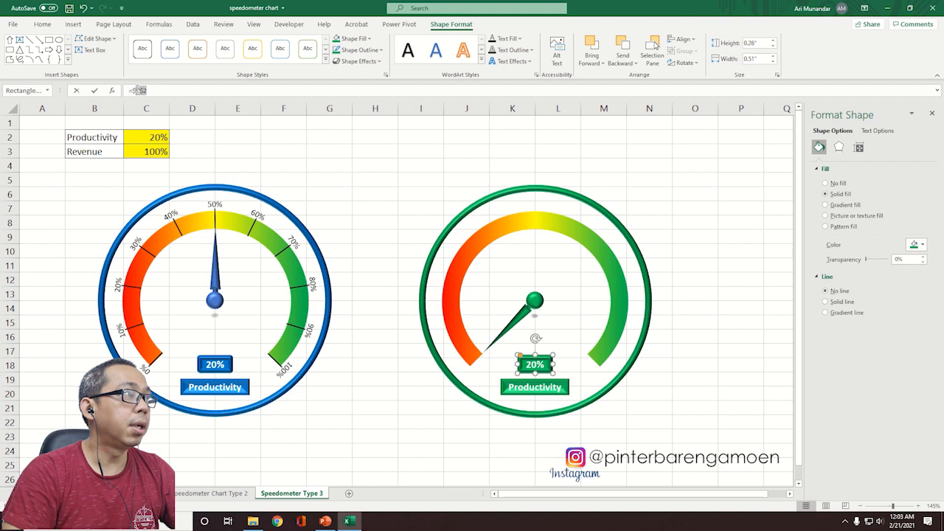
{"action": "key", "text": "BackSpace"}
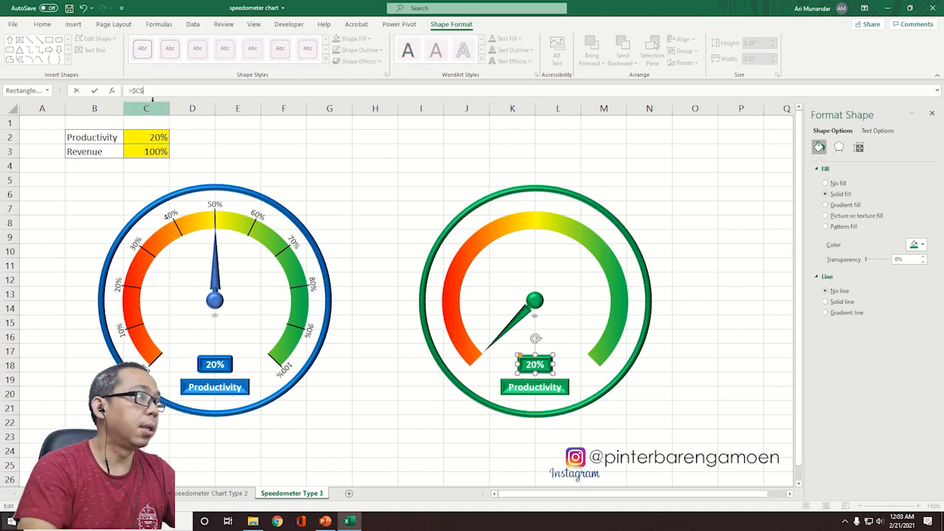
{"action": "type", "text": "3"}
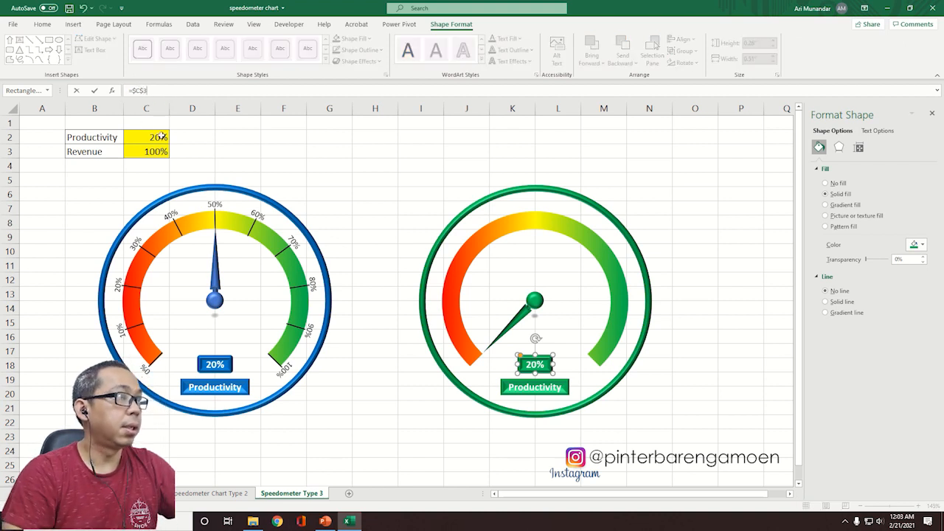
{"action": "key", "text": "Return"}
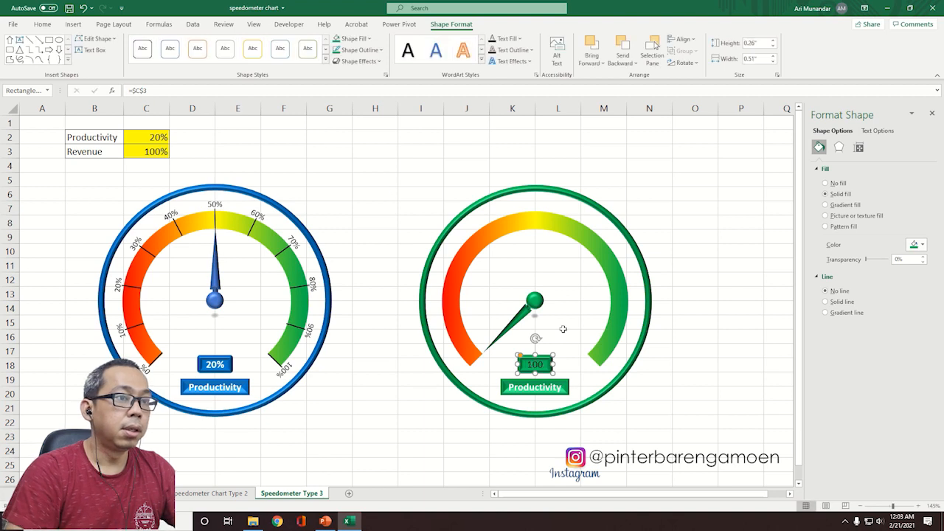
Step: Widen the second gauge's percentage box to about 0.59" and recenter it above the Productivity label
{"action": "left_click_drag", "start_coordinate": [554, 364], "coordinate": [559, 364]}
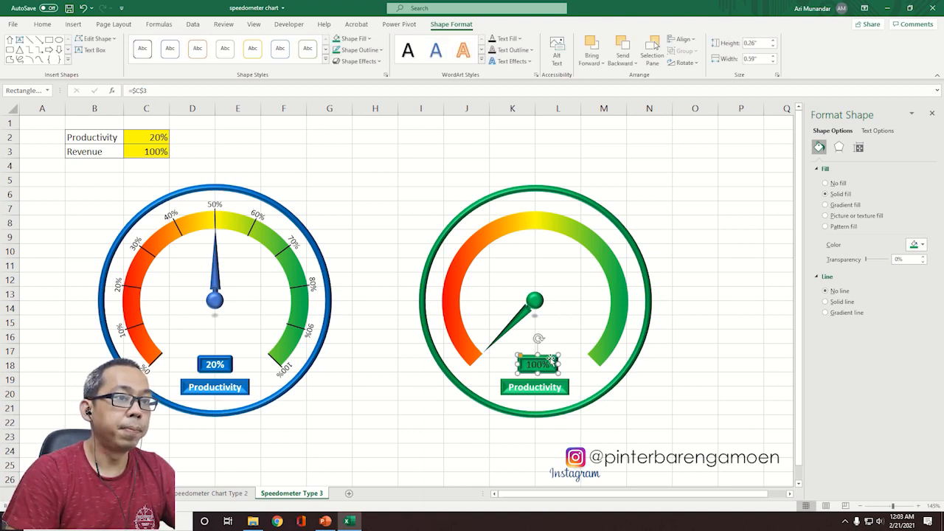
{"action": "left_click", "coordinate": [547, 359]}
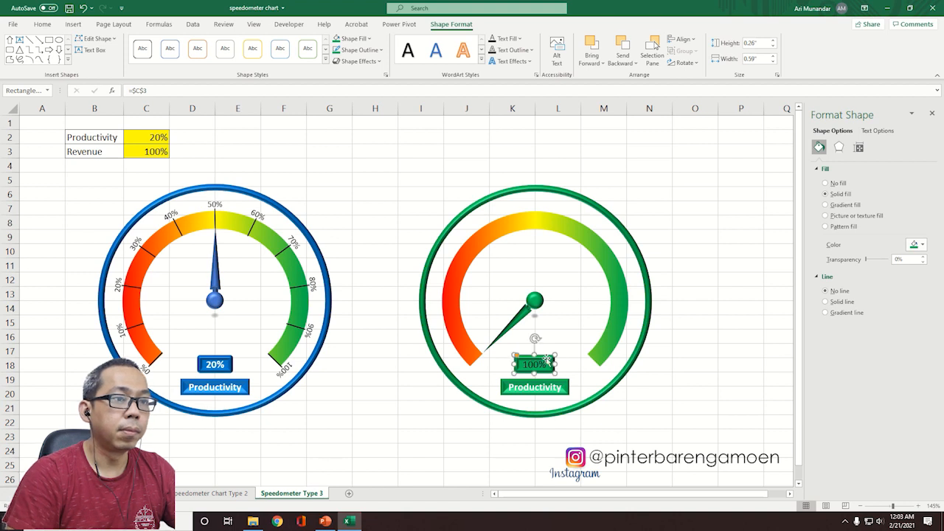
{"action": "type", "text": "="}
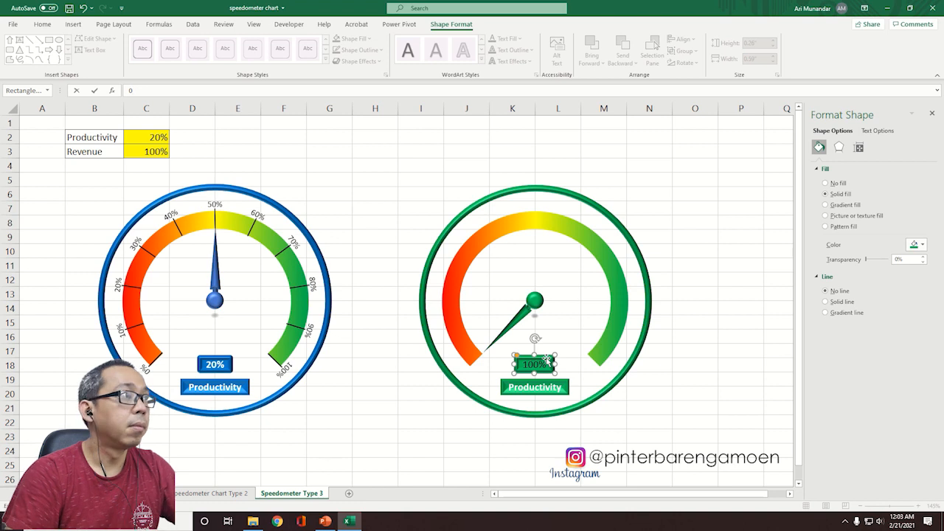
{"action": "key", "text": "Escape"}
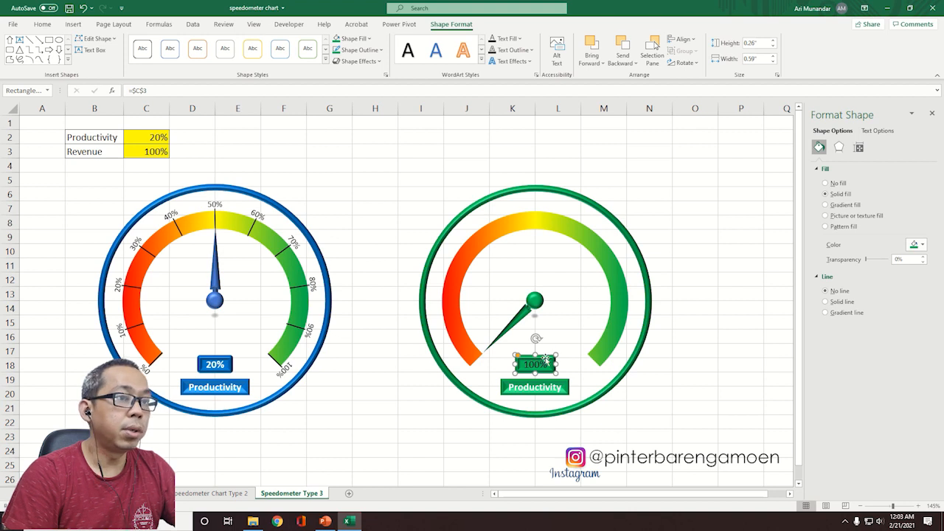
Step: Make the text in the second gauge's percentage box white and bold
{"action": "left_click", "coordinate": [42, 25]}
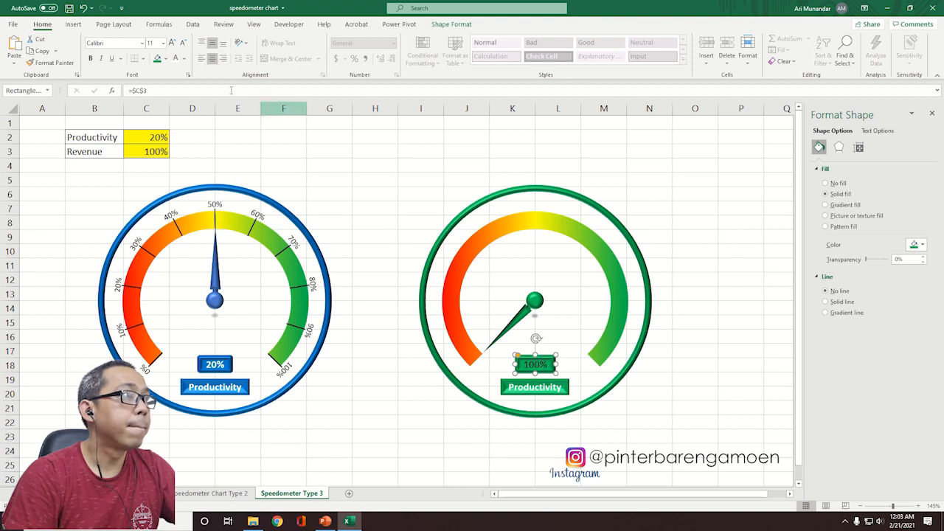
{"action": "left_click", "coordinate": [175, 59]}
{"action": "left_click", "coordinate": [89, 58]}
Step: Link the second gauge's name label to cell B3 with the formula =$B$3
{"action": "left_click", "coordinate": [567, 389]}
{"action": "left_click", "coordinate": [158, 89]}
{"action": "key", "text": "BackSpace"}
{"action": "type", "text": "3"}
{"action": "left_click", "coordinate": [278, 155]}
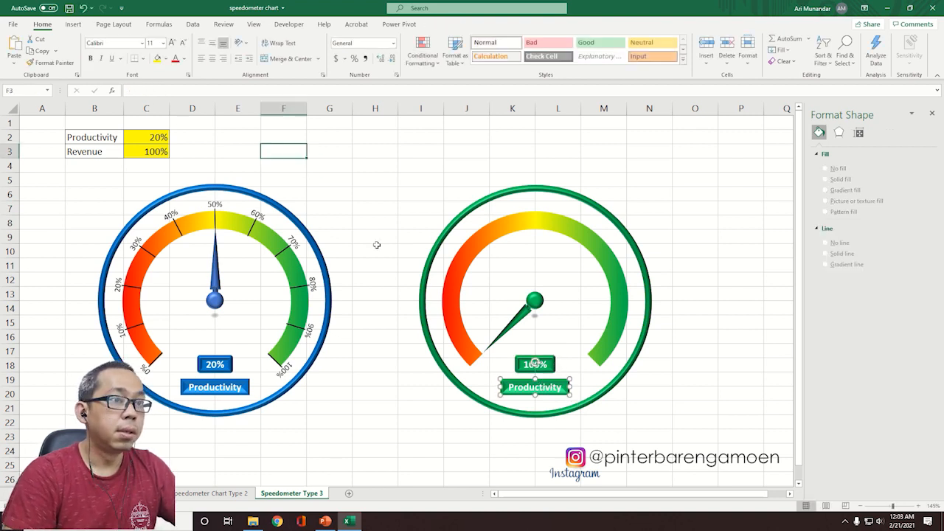
Step: Make the second gauge's Revenue label text white and bold
{"action": "left_click", "coordinate": [542, 389]}
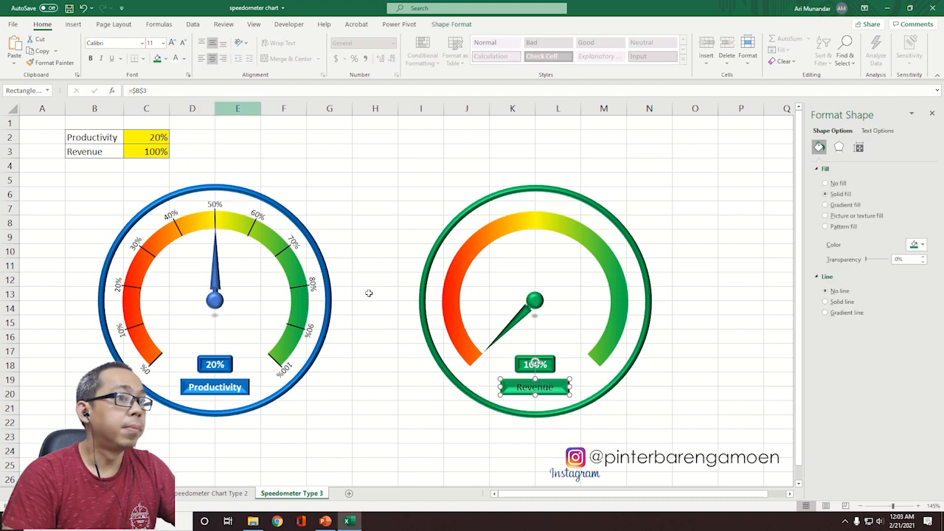
{"action": "left_click", "coordinate": [175, 58]}
{"action": "left_click", "coordinate": [90, 59]}
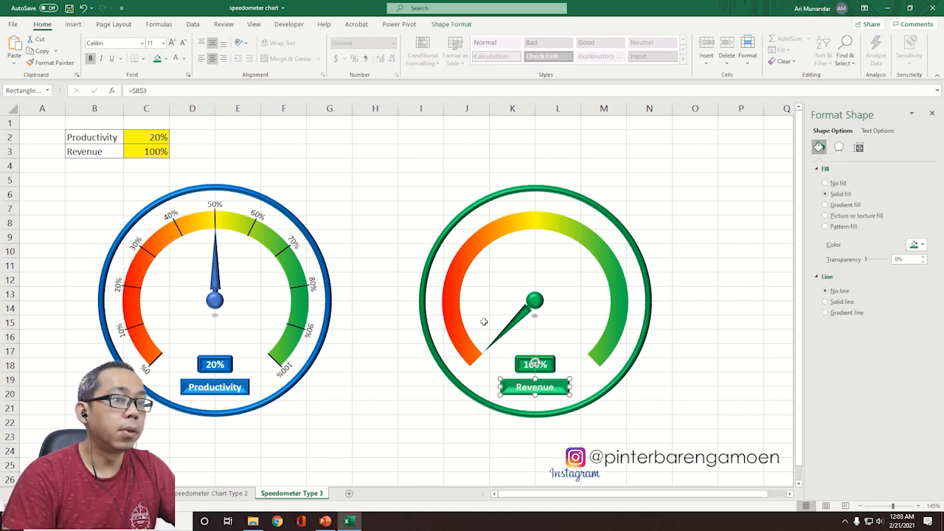
{"action": "left_click", "coordinate": [725, 331]}
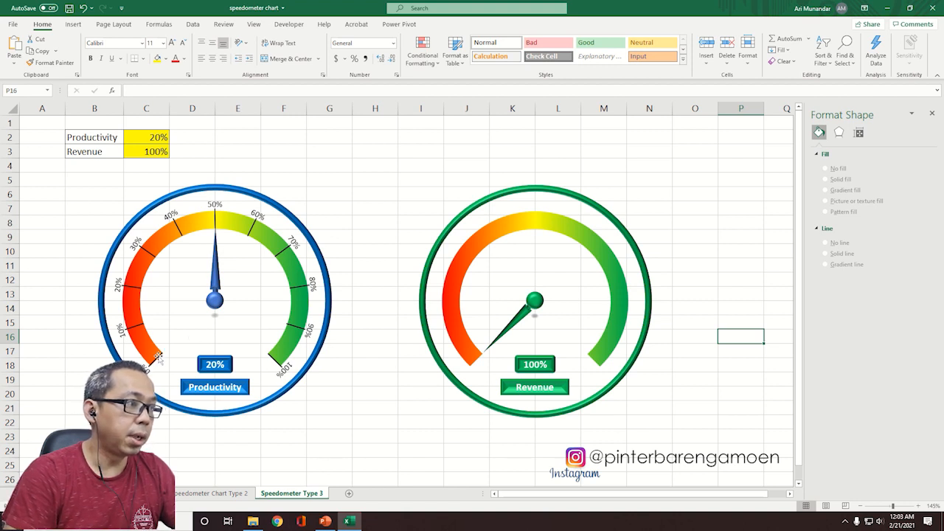
Step: Copy all the first gauge's scale tick marks together with their percentage labels from 0% to 100%
{"action": "left_click", "coordinate": [157, 358]}
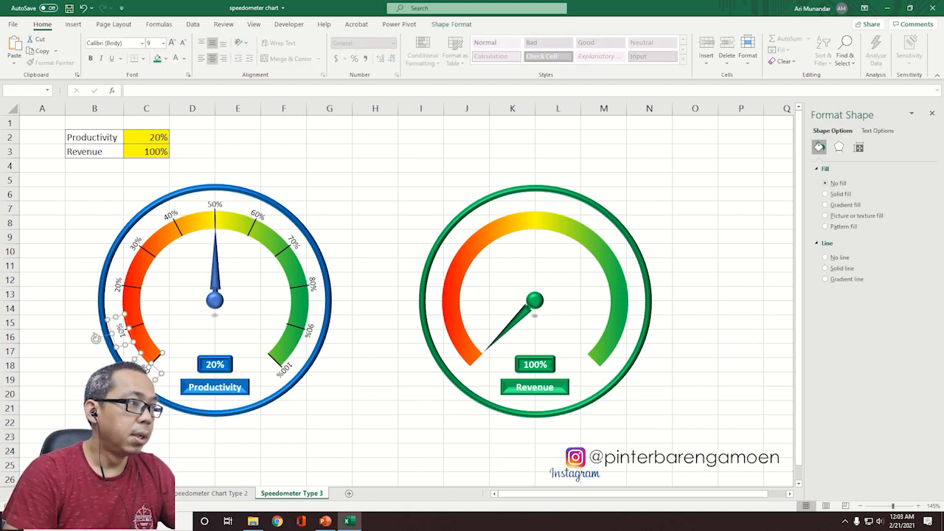
{"action": "left_click", "coordinate": [131, 287], "text": "ctrl"}
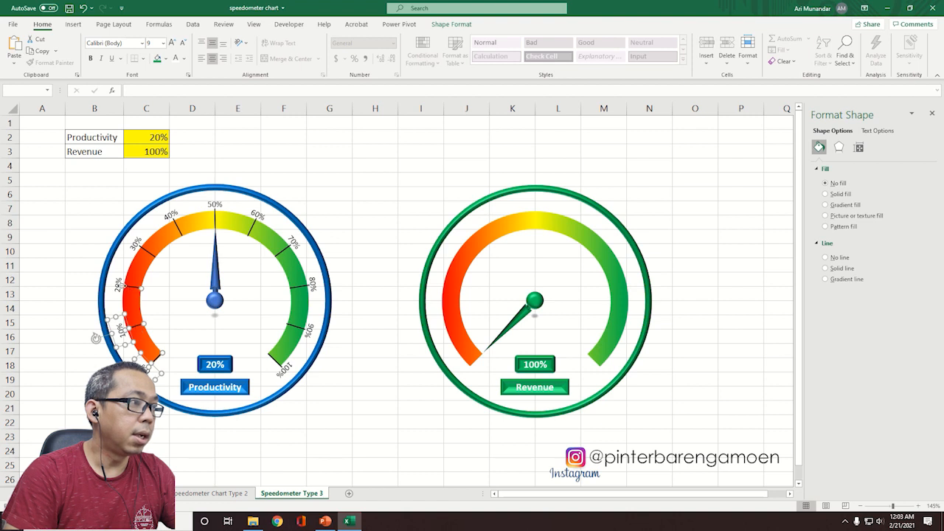
{"action": "left_click", "coordinate": [117, 282], "text": "ctrl"}
{"action": "left_click", "coordinate": [135, 241], "text": "ctrl"}
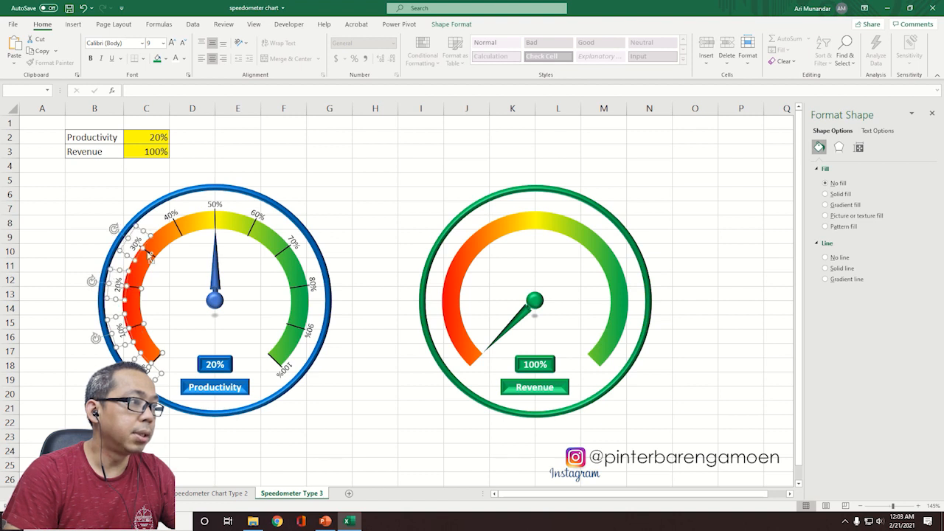
{"action": "left_click", "coordinate": [177, 228], "text": "ctrl"}
{"action": "left_click", "coordinate": [170, 216], "text": "ctrl"}
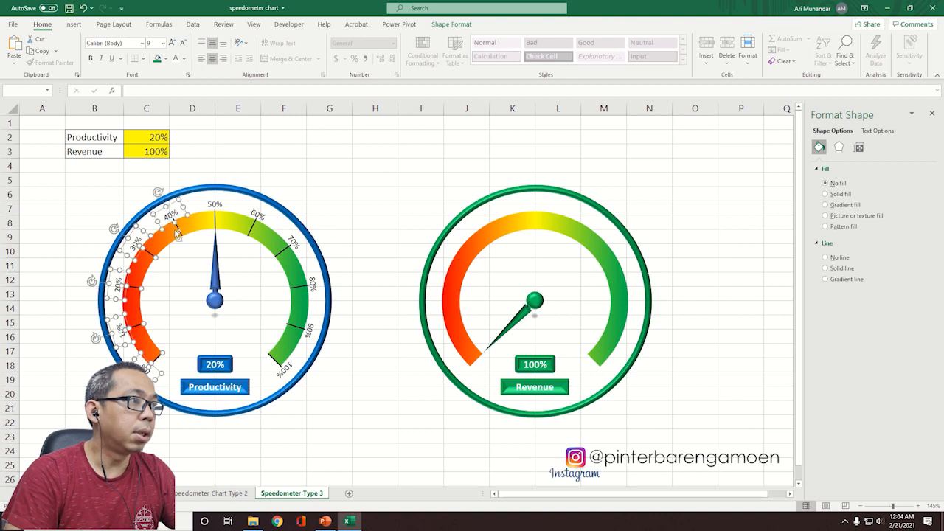
{"action": "left_click", "coordinate": [215, 205], "text": "ctrl"}
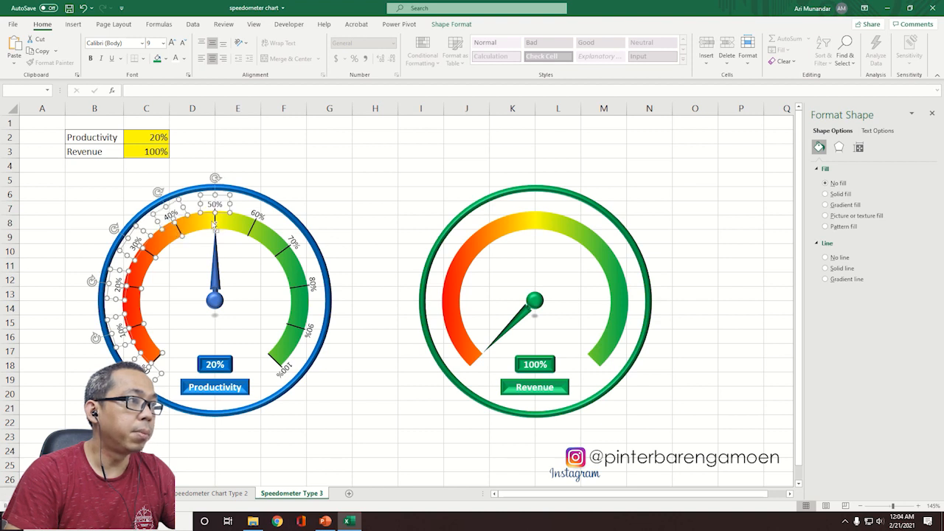
{"action": "left_click", "coordinate": [257, 214], "text": "ctrl"}
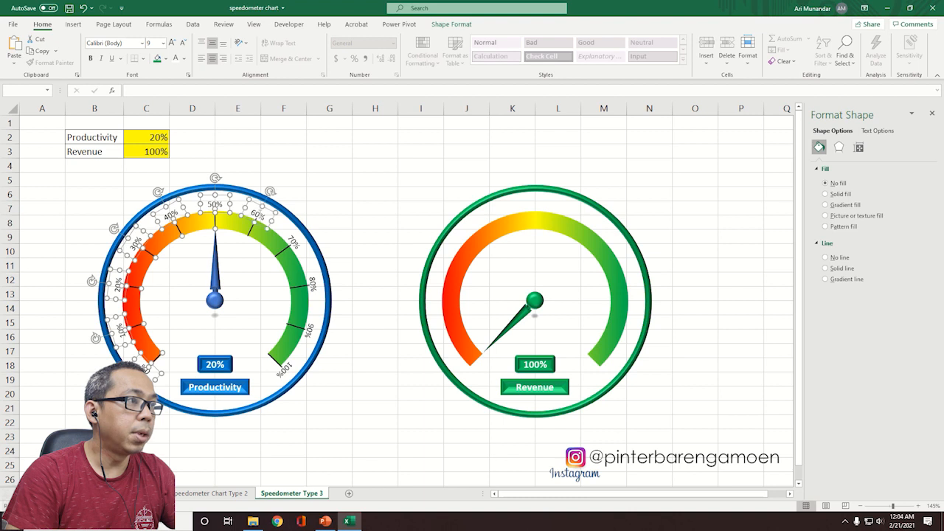
{"action": "left_click", "coordinate": [292, 239], "text": "ctrl"}
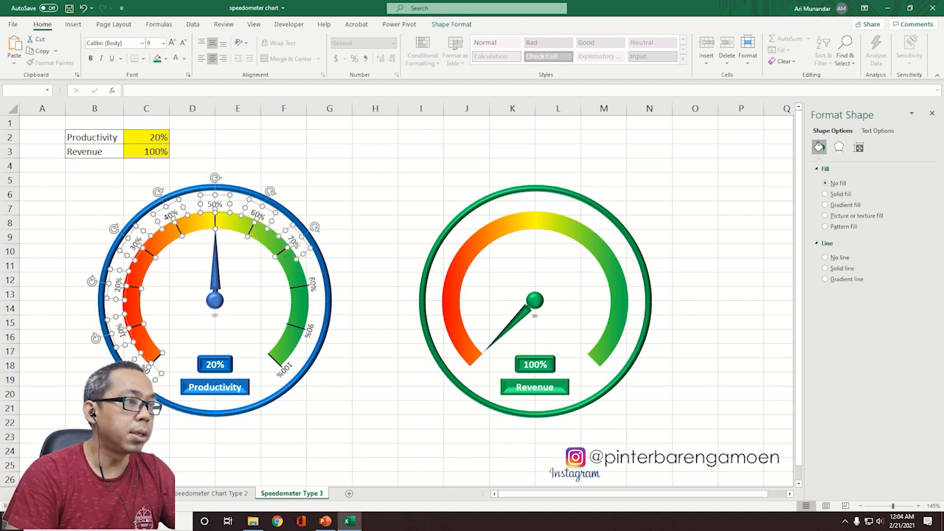
{"action": "left_click", "coordinate": [308, 285], "text": "ctrl"}
{"action": "left_click", "coordinate": [308, 330], "text": "ctrl"}
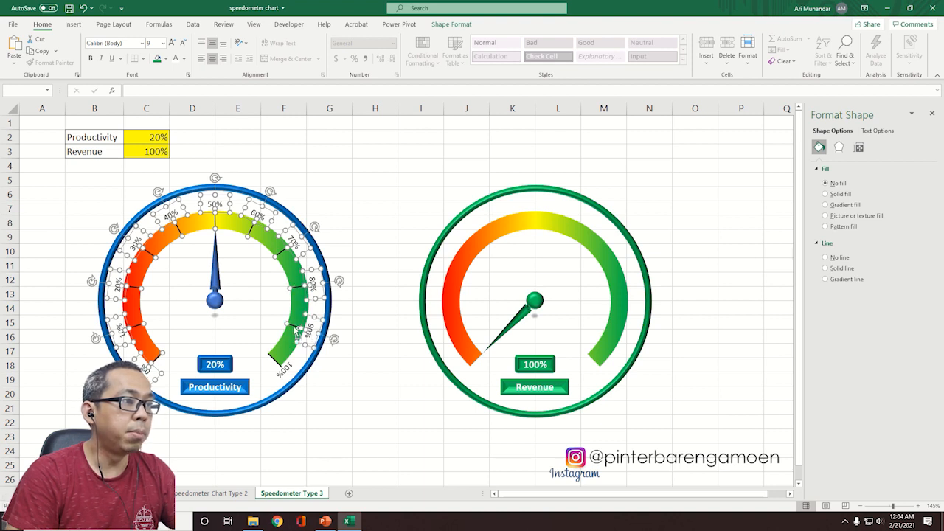
{"action": "left_click", "coordinate": [278, 361], "text": "ctrl"}
{"action": "left_click", "coordinate": [283, 369], "text": "ctrl"}
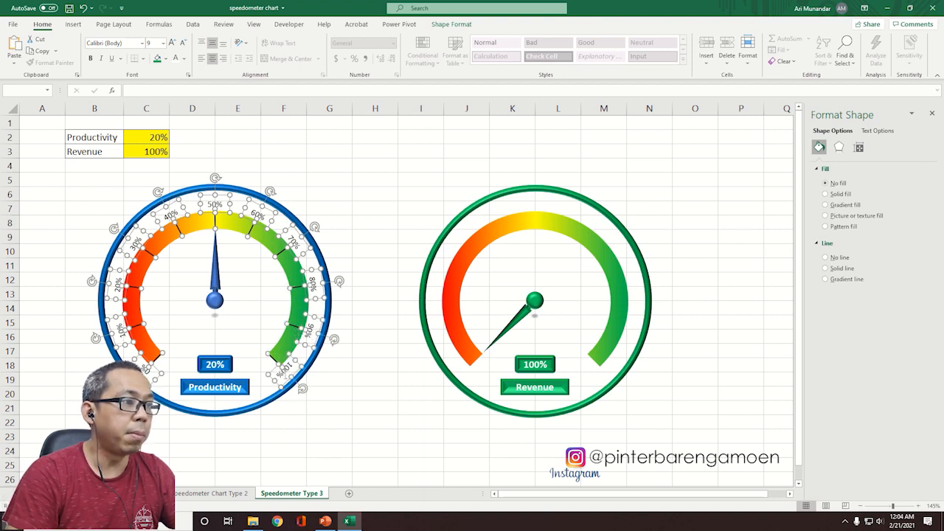
{"action": "key", "text": "ctrl+c"}
Step: Paste the copied scale and position it over the colored arc of the green Revenue gauge
{"action": "left_click", "coordinate": [369, 275]}
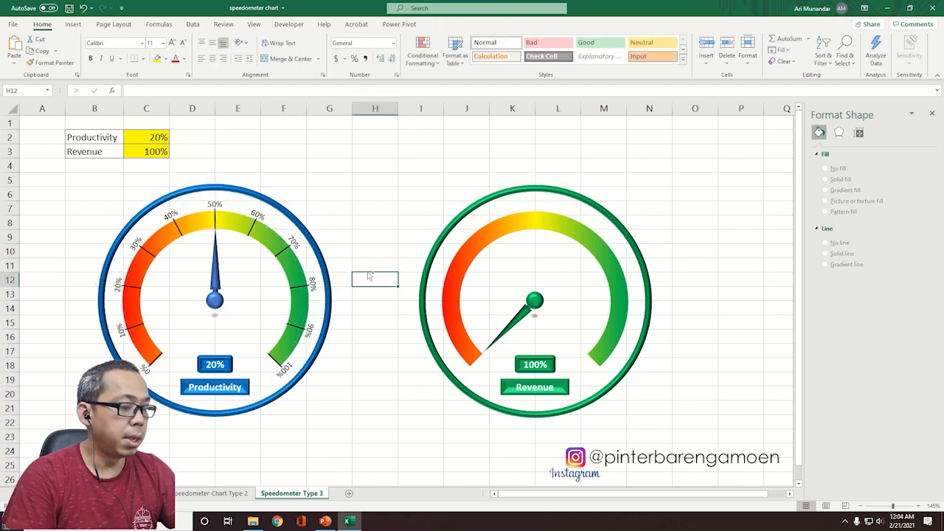
{"action": "key", "text": "ctrl+v"}
{"action": "left_click_drag", "start_coordinate": [411, 306], "coordinate": [489, 230]}
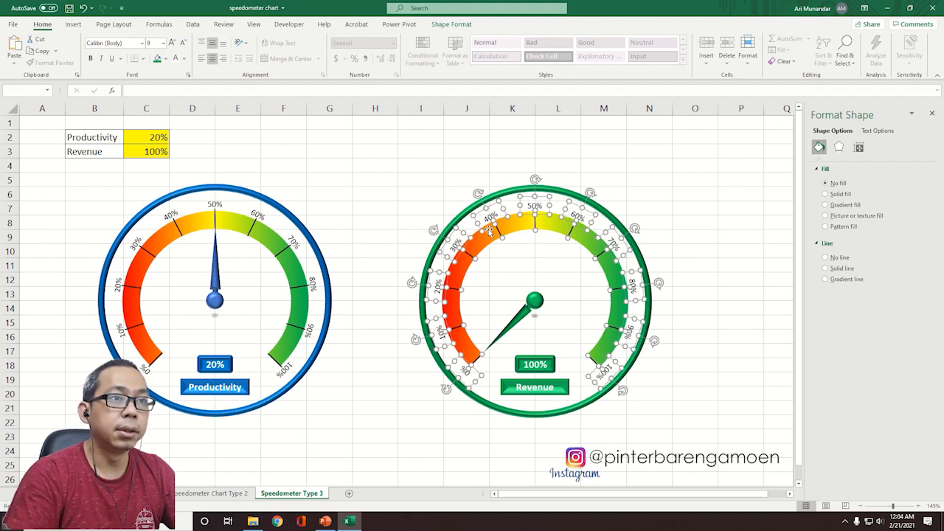
{"action": "left_click", "coordinate": [678, 232]}
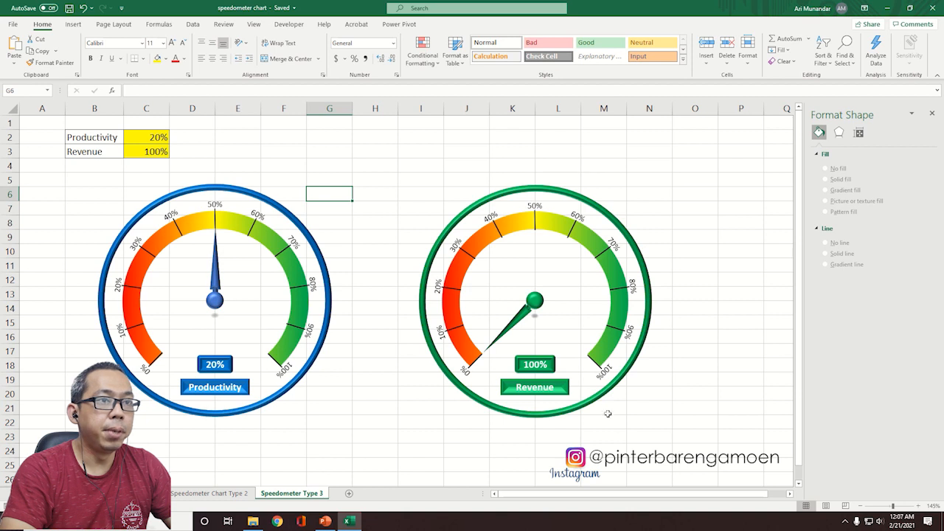
{"action": "left_click_drag", "start_coordinate": [150, 136], "coordinate": [150, 151]}
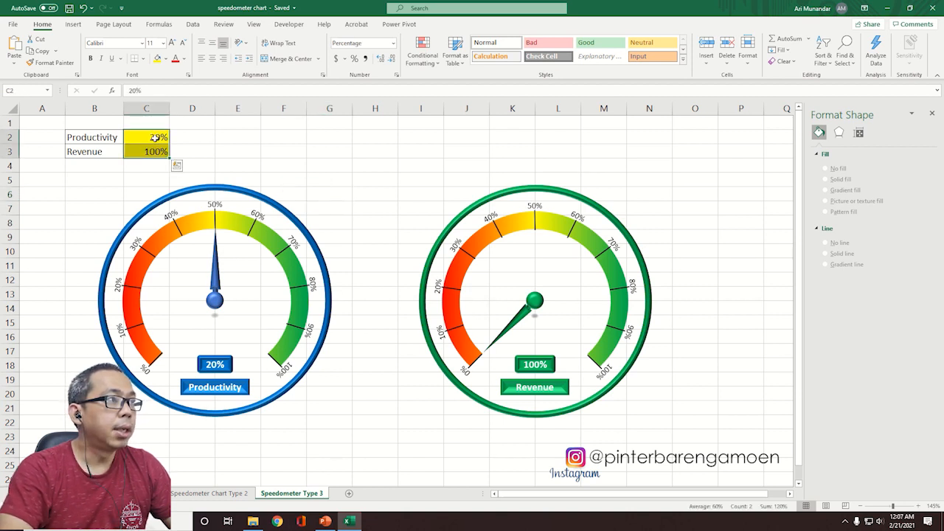
{"action": "left_click", "coordinate": [109, 137]}
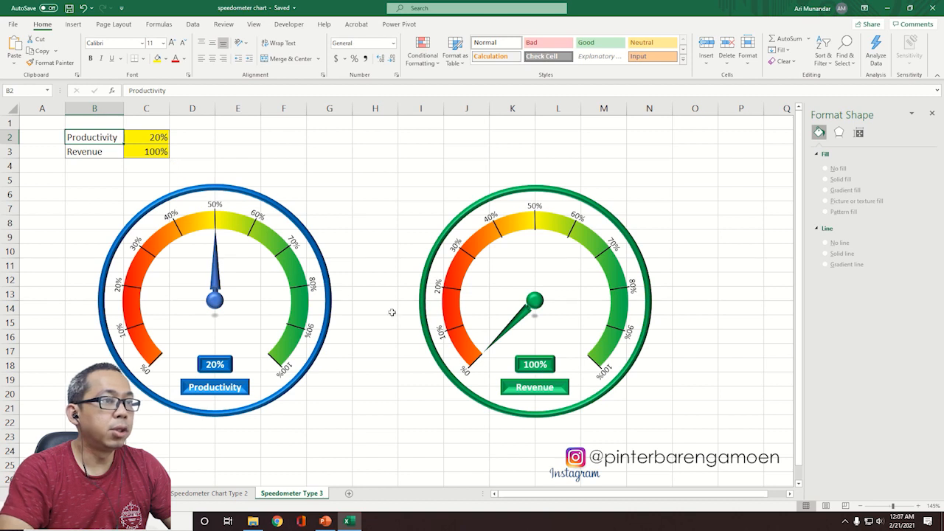
{"action": "left_click", "coordinate": [155, 142]}
{"action": "left_click", "coordinate": [380, 276]}
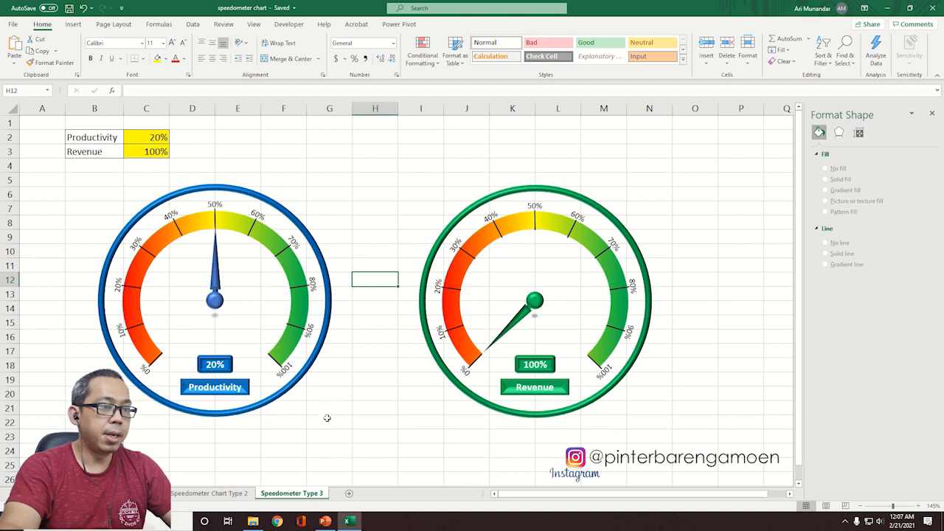
Step: Open the VBA code module of the Speedometer Type 3 sheet
{"action": "right_click", "coordinate": [316, 496]}
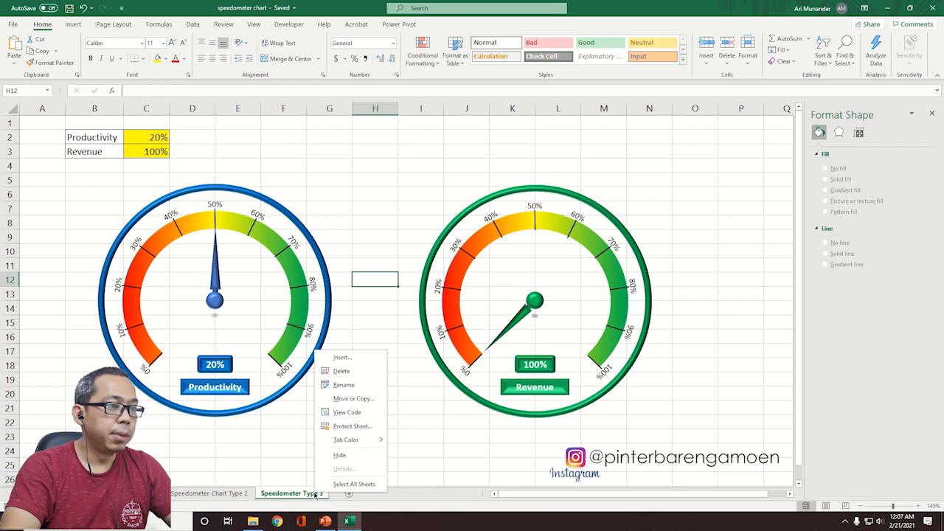
{"action": "left_click", "coordinate": [353, 416]}
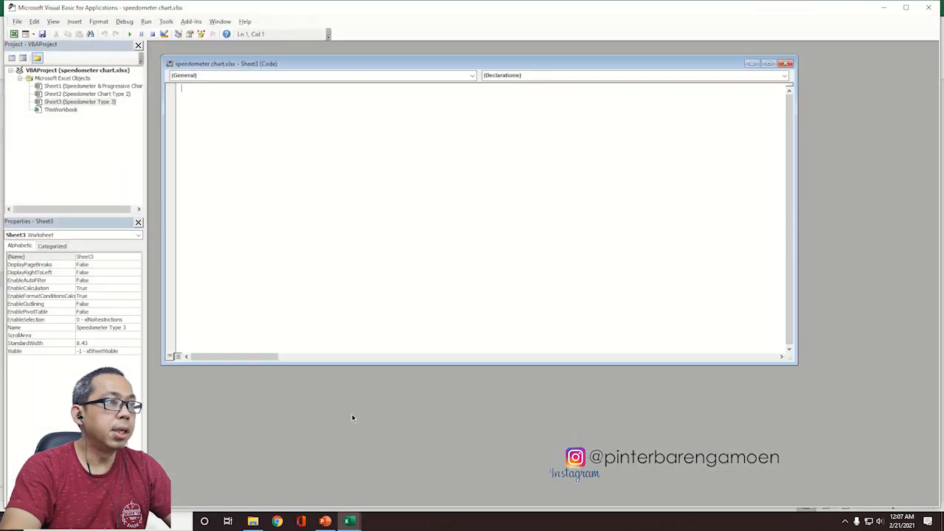
{"action": "left_click", "coordinate": [93, 104]}
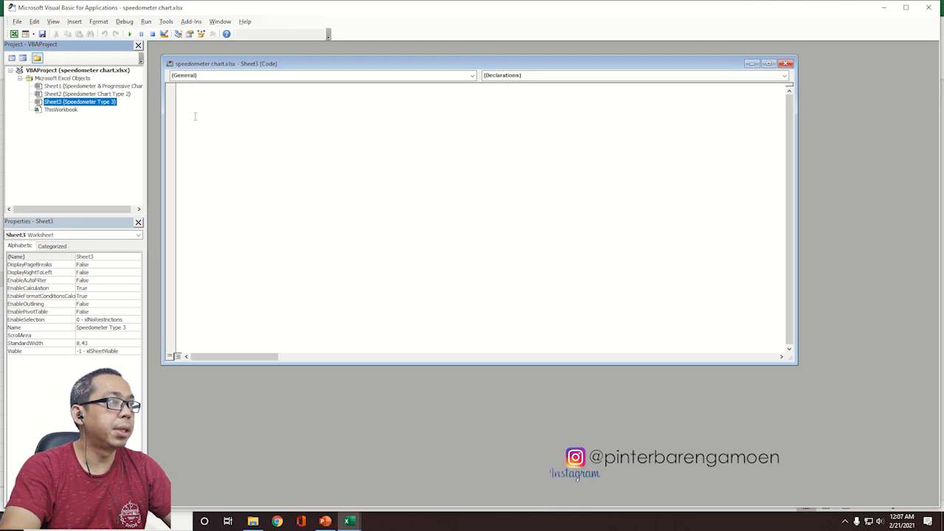
{"action": "left_click", "coordinate": [244, 123]}
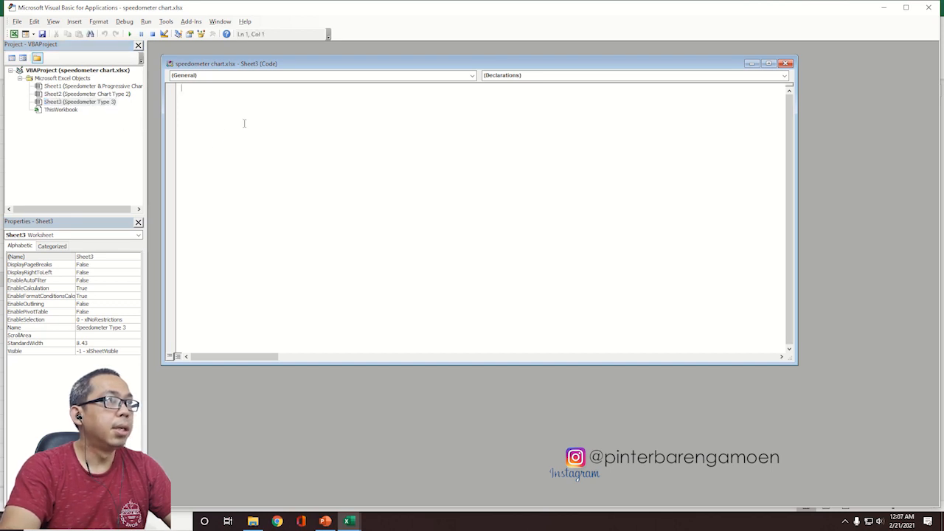
Step: Create an empty Worksheet_Change event procedure and remove the Worksheet_SelectionChange procedure from the sheet's code
{"action": "left_click", "coordinate": [472, 75]}
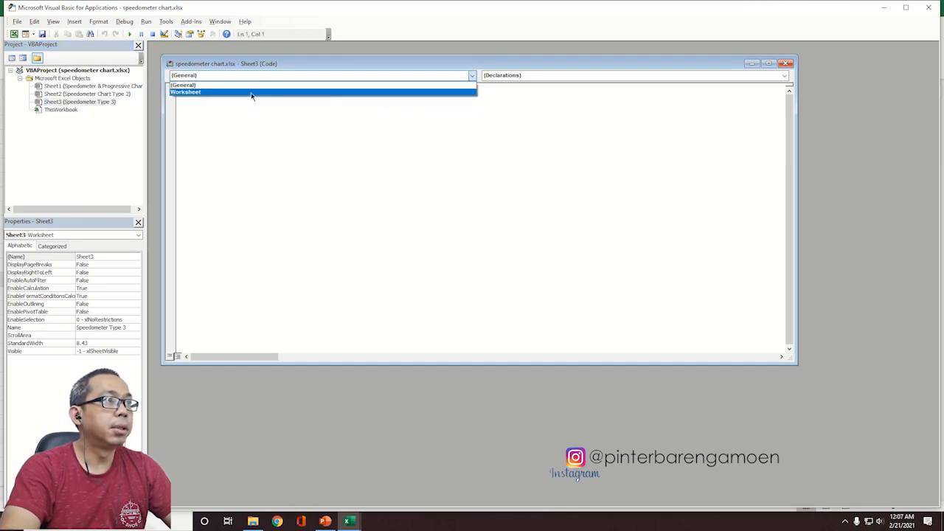
{"action": "left_click", "coordinate": [251, 92]}
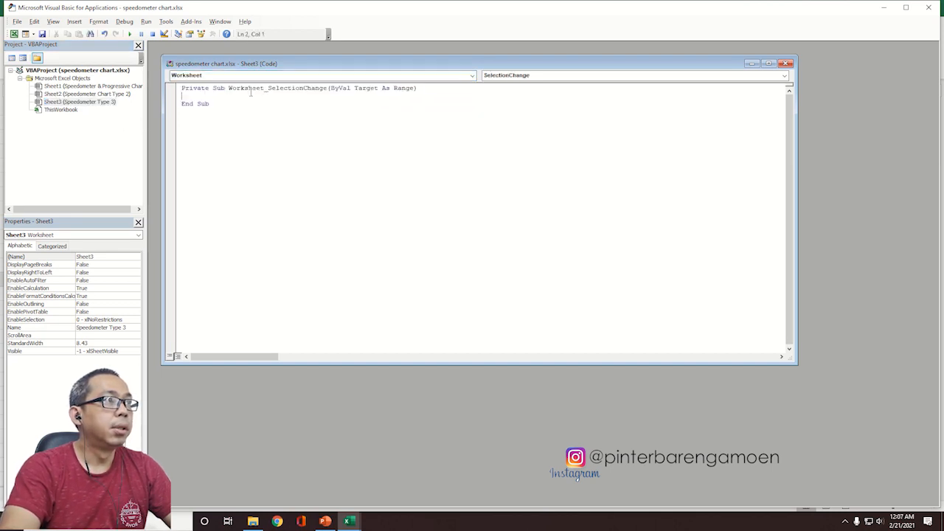
{"action": "left_click", "coordinate": [568, 75]}
{"action": "left_click", "coordinate": [510, 119]}
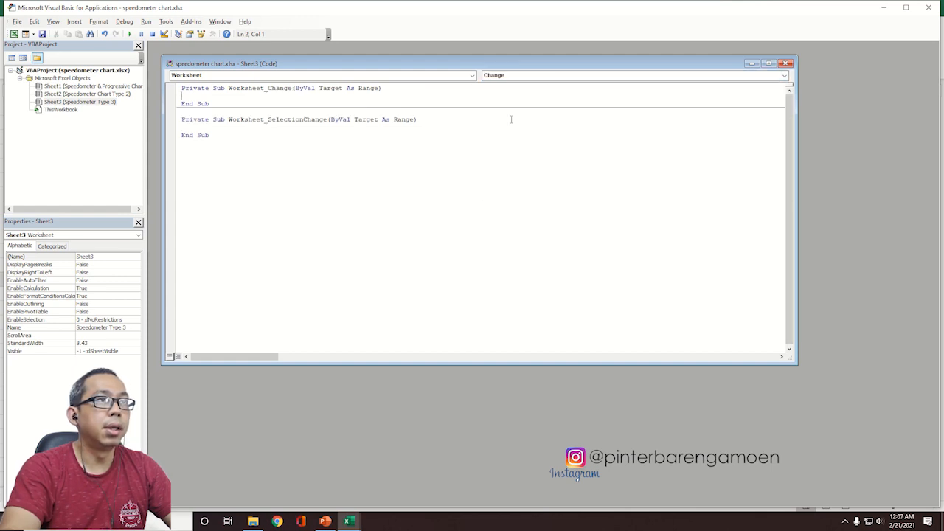
{"action": "left_click_drag", "start_coordinate": [184, 112], "coordinate": [225, 152]}
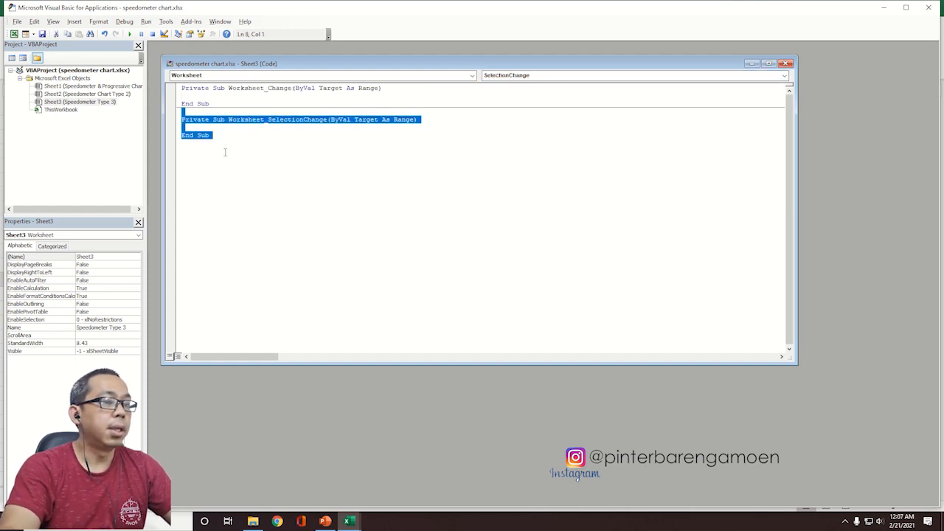
{"action": "key", "text": "Delete"}
Step: Begin a statement inside the Worksheet_Change procedure with ActiveSheet.Shapes.Range(Array(" on its own line
{"action": "key", "text": "Return"}
{"action": "key", "text": "Return"}
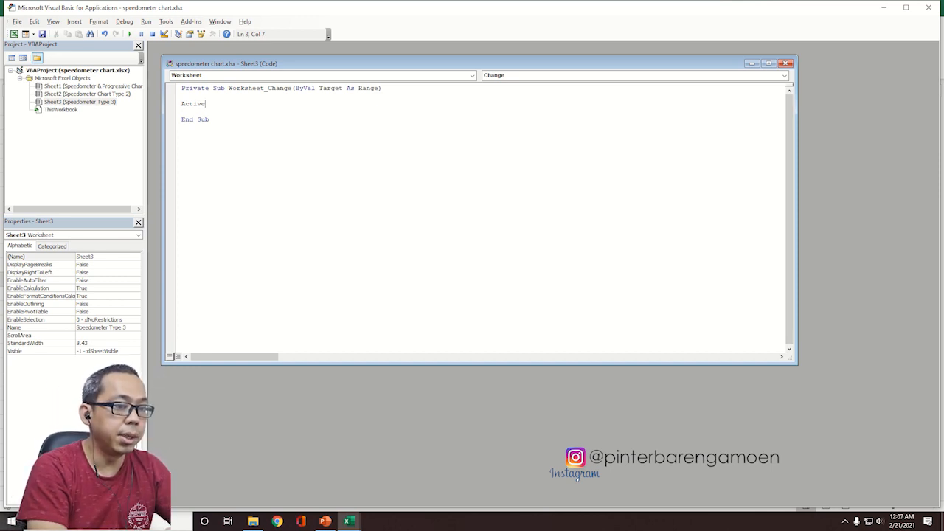
{"action": "type", "text": "Sheet"}
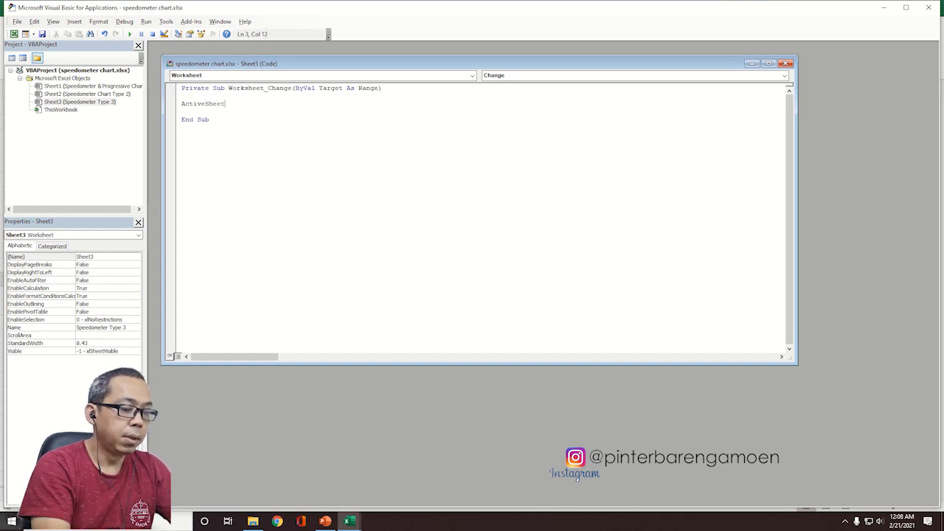
{"action": "type", "text": ".Shapes"}
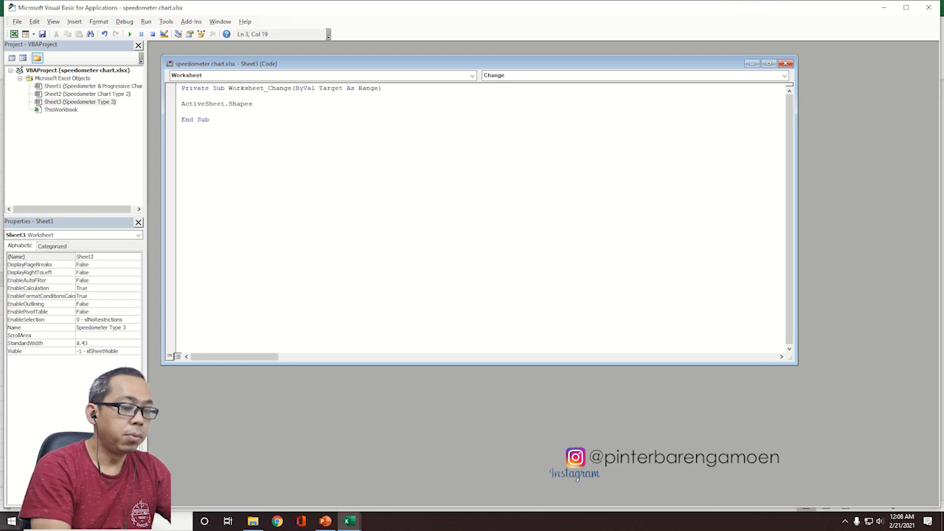
{"action": "type", "text": ".Ran"}
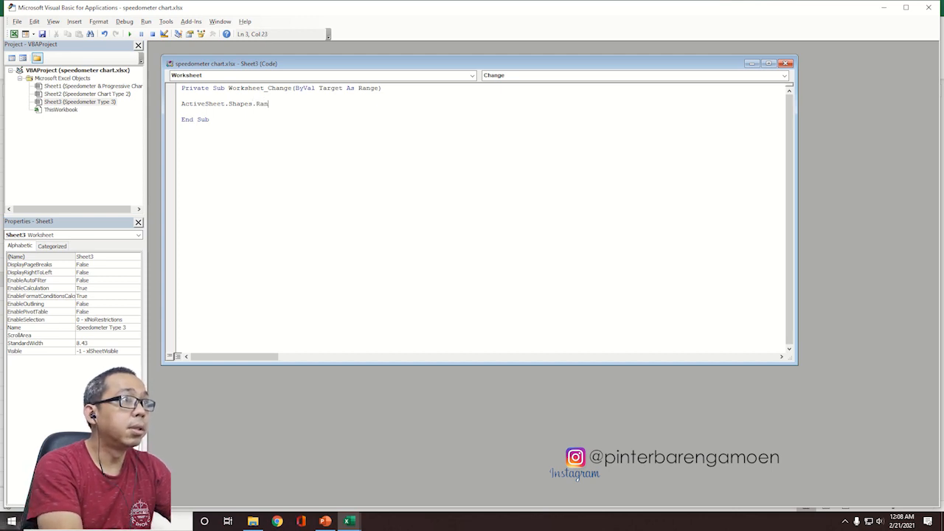
{"action": "type", "text": "ge(Ara"}
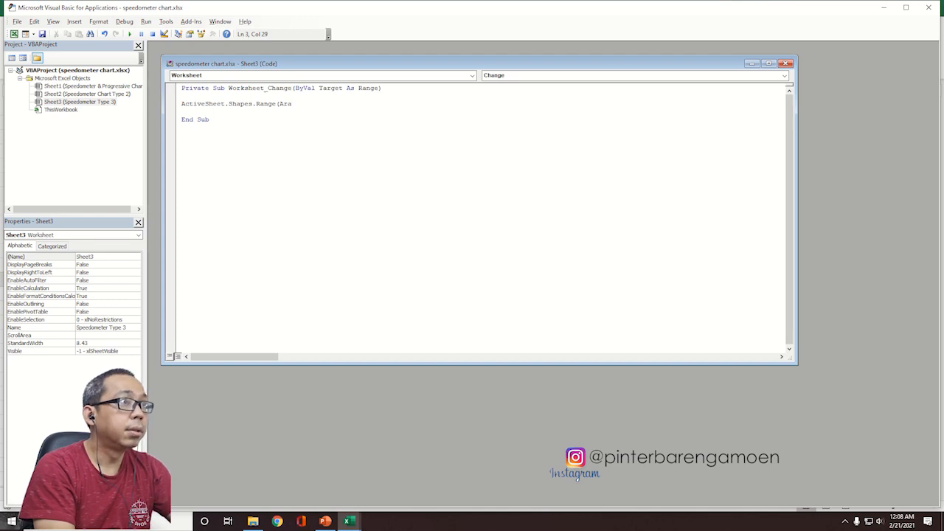
{"action": "key", "text": "BackSpace"}
{"action": "type", "text": "ray("}
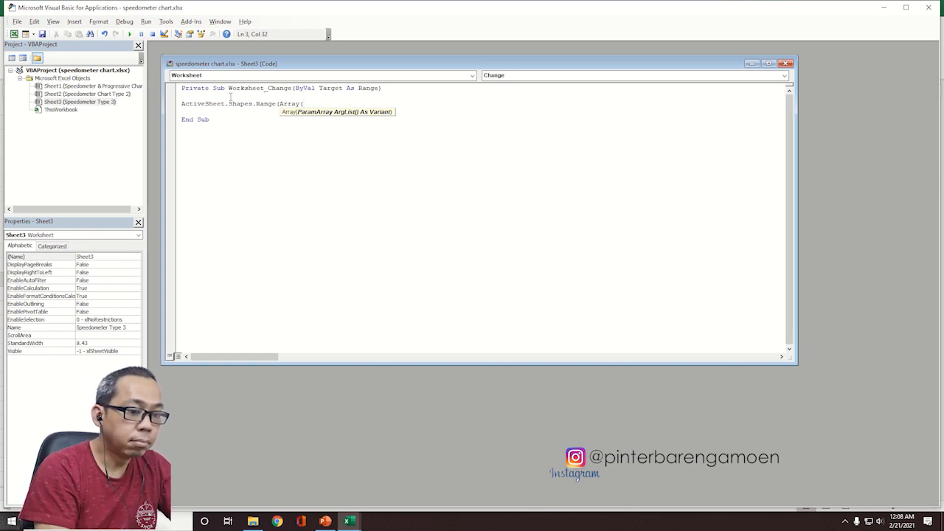
{"action": "type", "text": "\"Gr"}
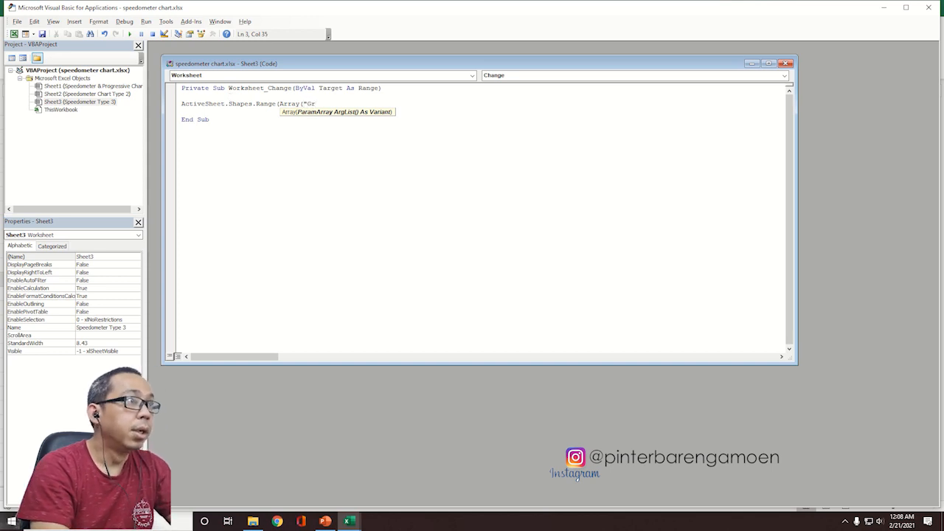
{"action": "key", "text": "BackSpace"}
{"action": "key", "text": "BackSpace"}
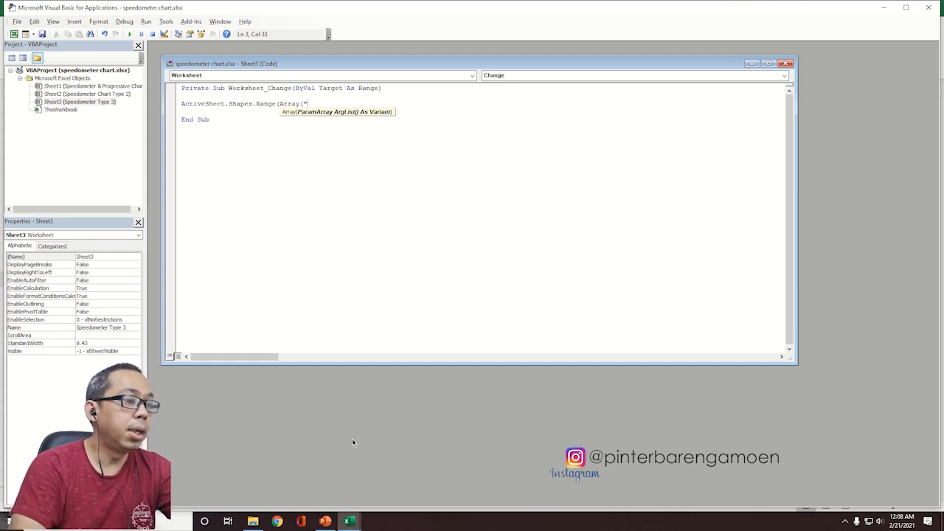
Step: Switch back to the Excel workbook and check the shape names of the Revenue and Productivity needle groups
{"action": "left_click", "coordinate": [349, 521]}
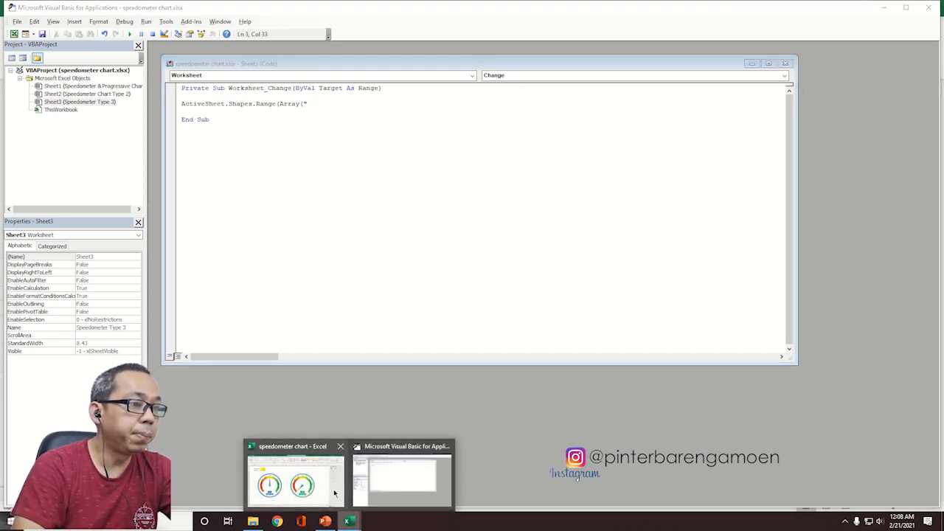
{"action": "left_click", "coordinate": [295, 472]}
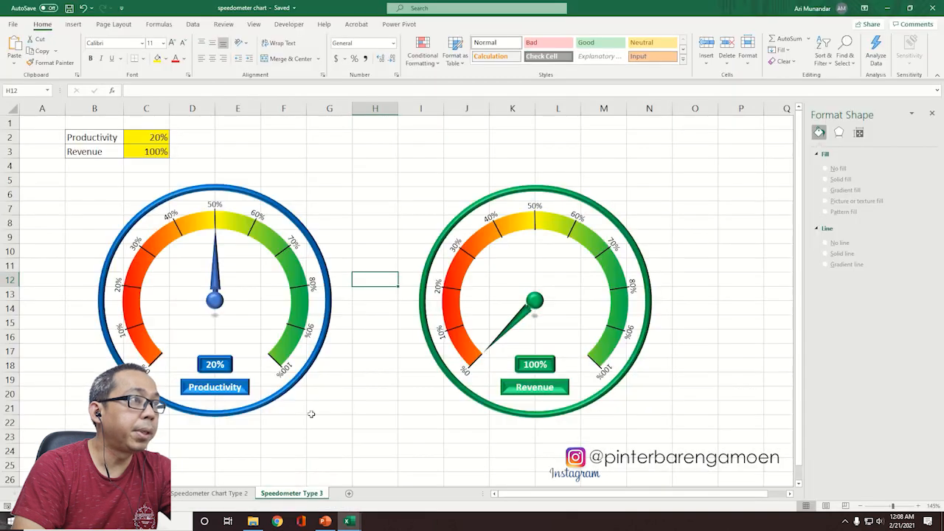
{"action": "left_click", "coordinate": [517, 327]}
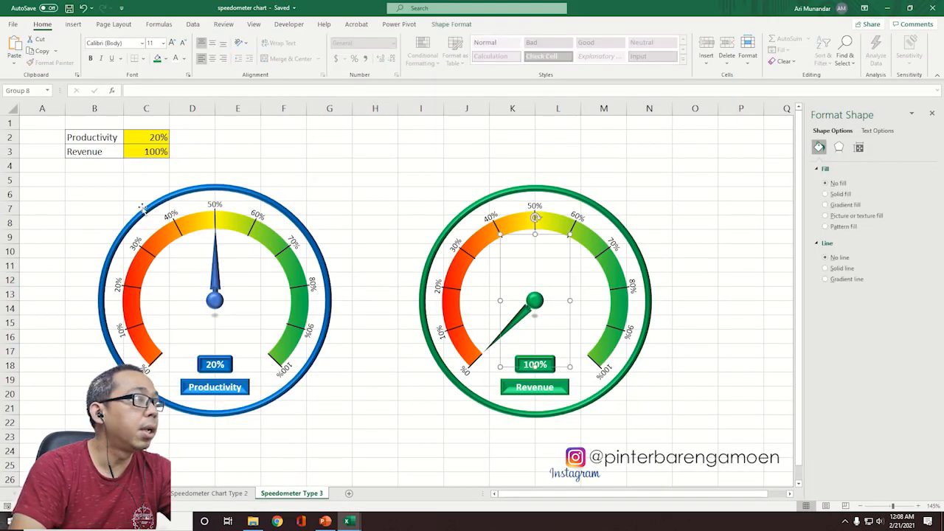
{"action": "left_click", "coordinate": [214, 262]}
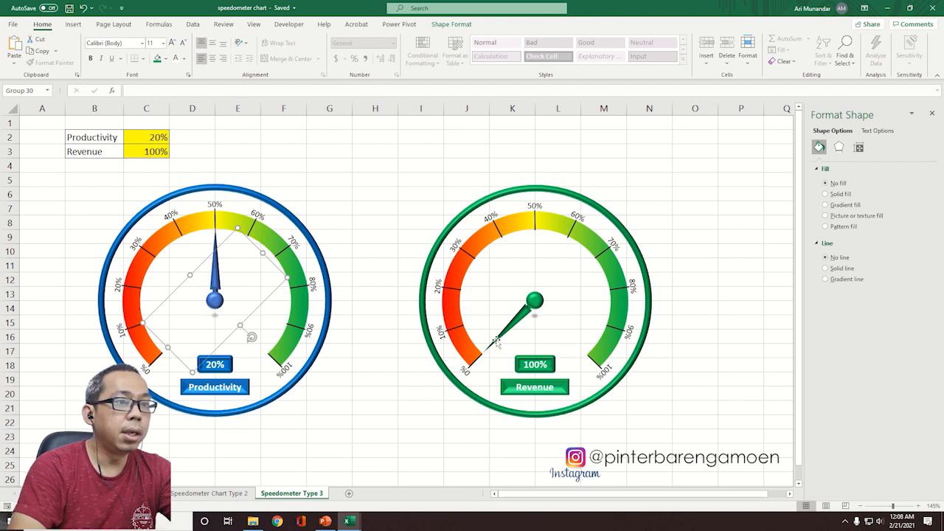
Step: Rotate the Productivity needle group to 0° at the 0% mark and, with its size properties shown, to 270° at the 100% mark
{"action": "left_click", "coordinate": [214, 246]}
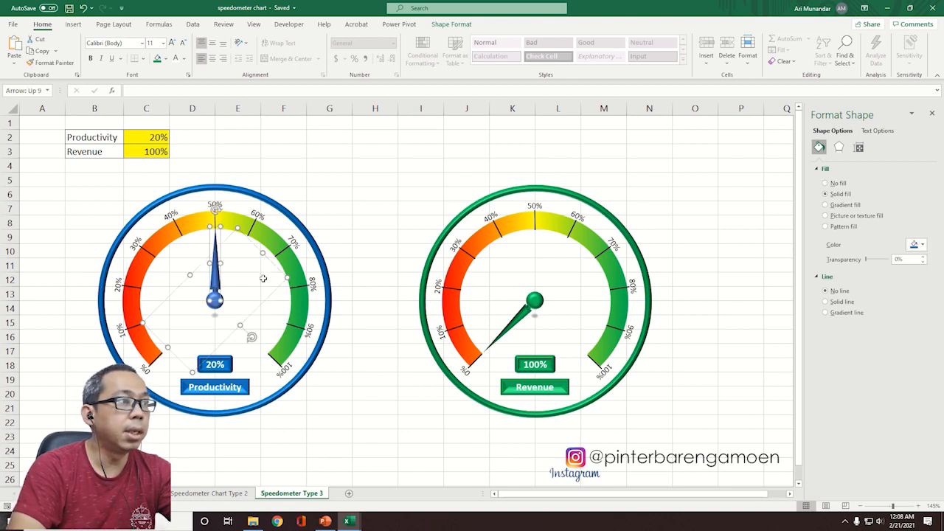
{"action": "left_click", "coordinate": [372, 251]}
{"action": "left_click", "coordinate": [229, 284]}
{"action": "left_click", "coordinate": [214, 274]}
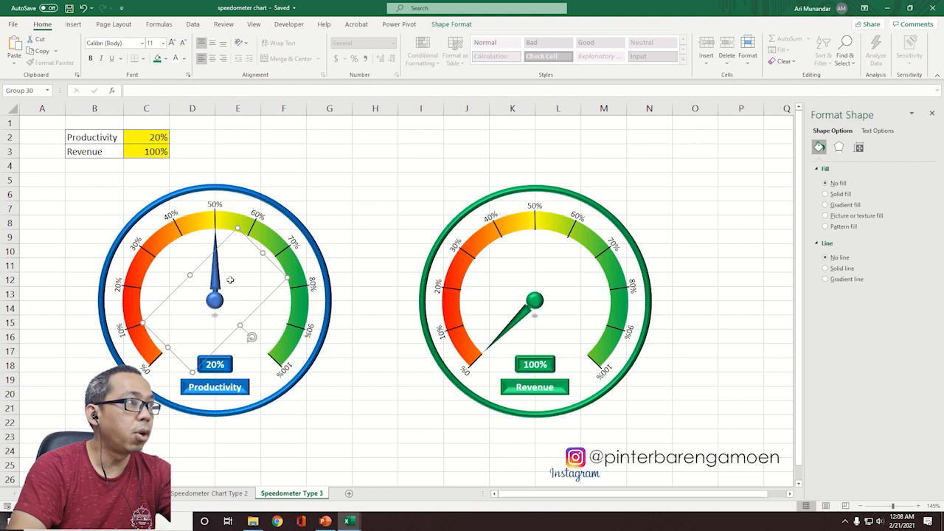
{"action": "left_click_drag", "start_coordinate": [250, 337], "coordinate": [225, 184]}
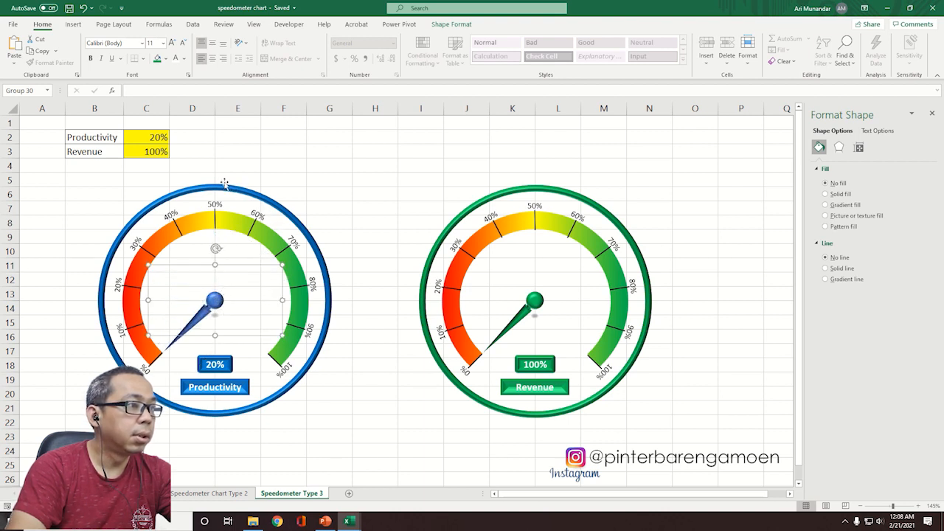
{"action": "left_click", "coordinate": [859, 148]}
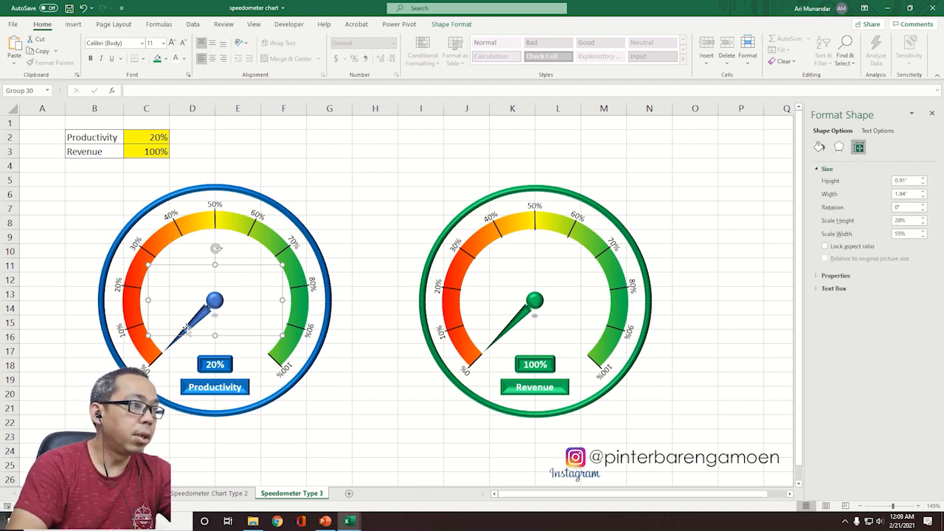
{"action": "left_click_drag", "start_coordinate": [216, 248], "coordinate": [163, 300]}
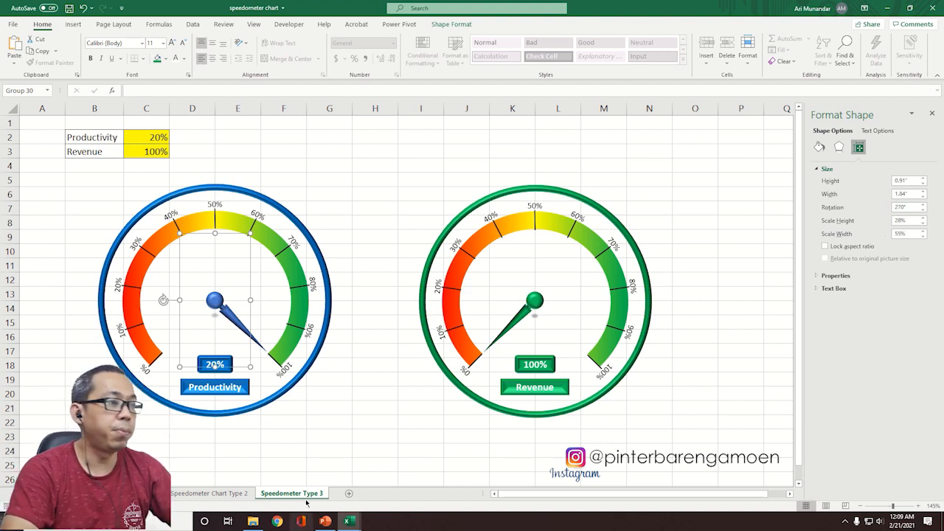
Step: Switch to the VBA editor and complete the unfinished statement as ActiveSheet.Shapes.Range(Array("Group 30")).Select
{"action": "mouse_move", "coordinate": [351, 522]}
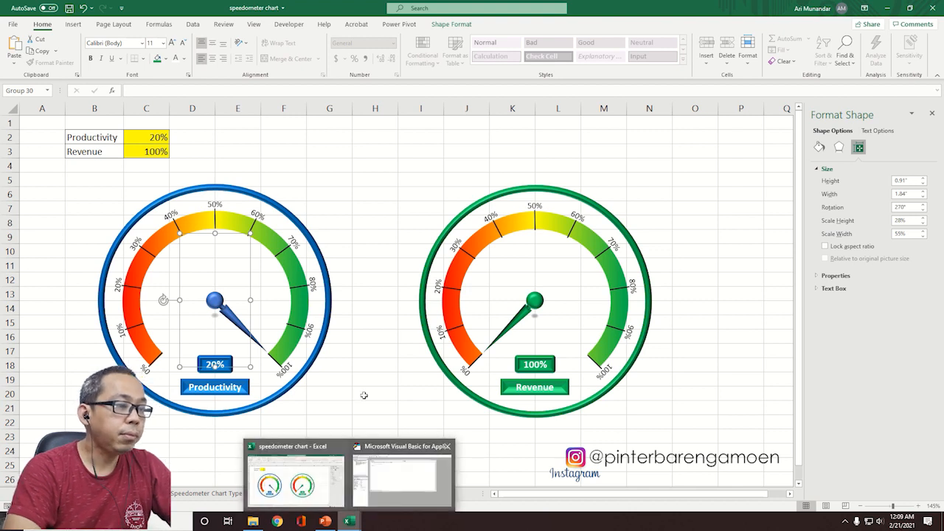
{"action": "left_click", "coordinate": [399, 478]}
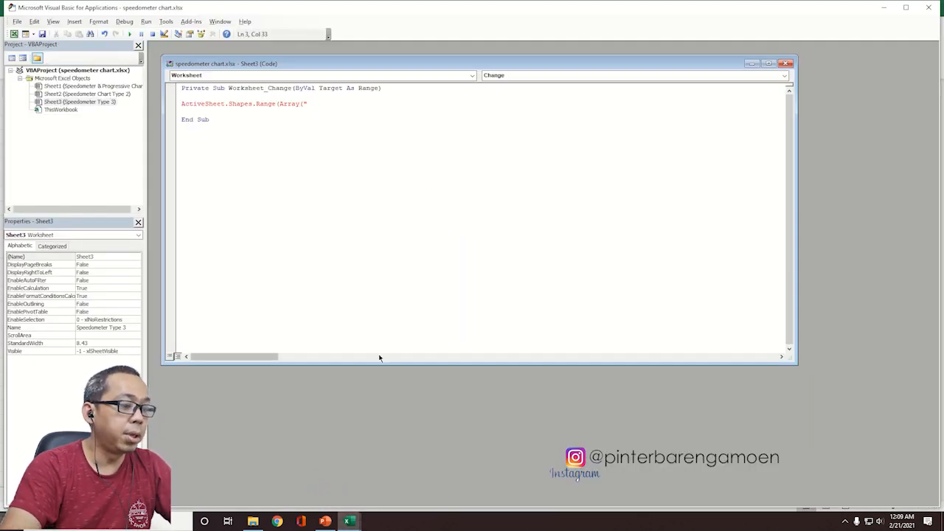
{"action": "type", "text": "Group 30"}
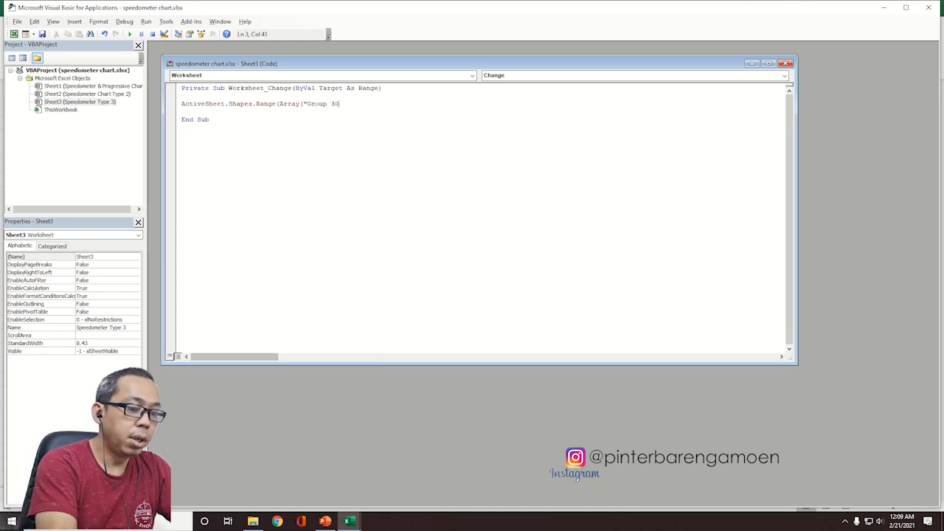
{"action": "type", "text": "\"))"}
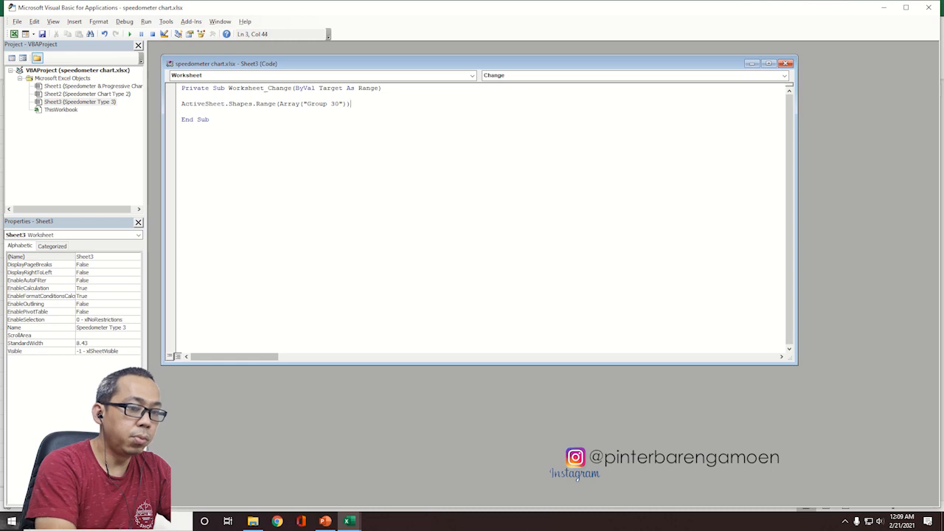
{"action": "type", "text": ".Select"}
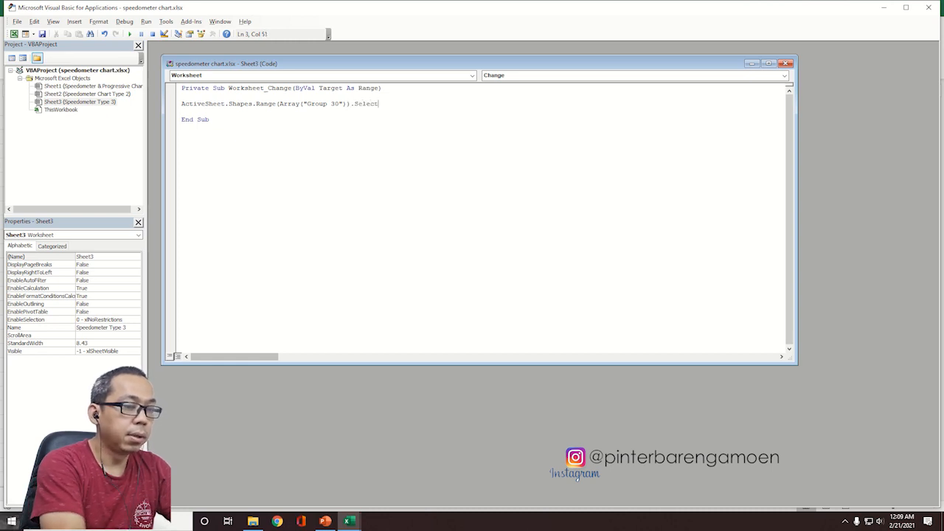
Step: Write Selection.ShapeRange.Rotation on a new line below the Group 30 selection statement
{"action": "key", "text": "Return"}
{"action": "type", "text": "Se"}
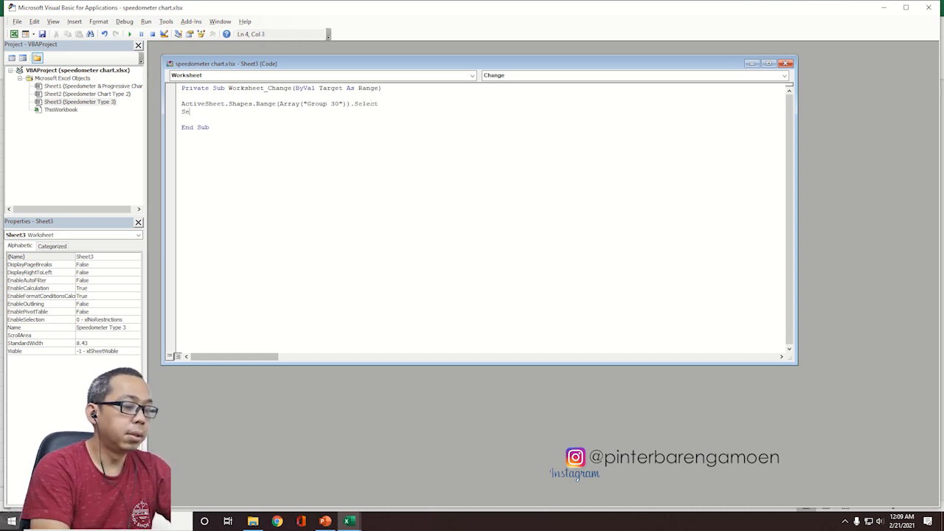
{"action": "type", "text": "lection"}
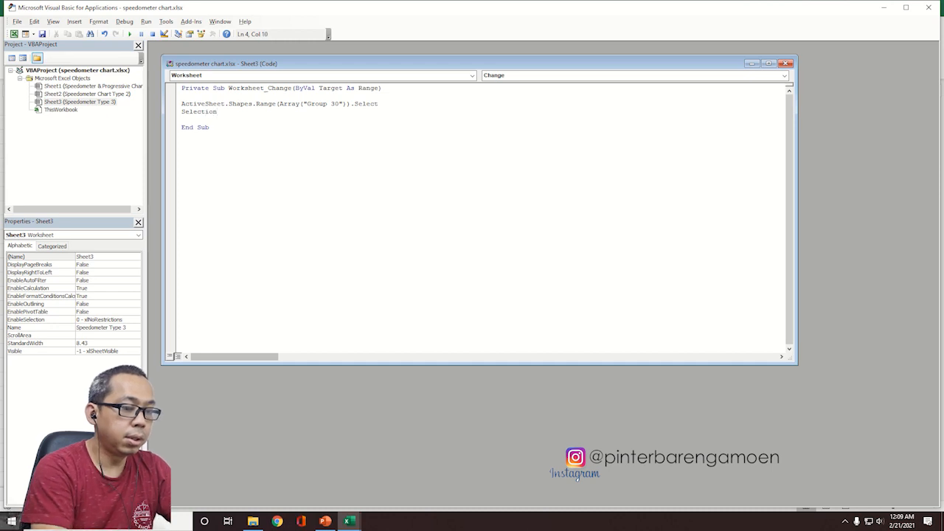
{"action": "type", "text": ".Shapes"}
{"action": "key", "text": "BackSpace"}
{"action": "key", "text": "BackSpace"}
{"action": "key", "text": "BackSpace"}
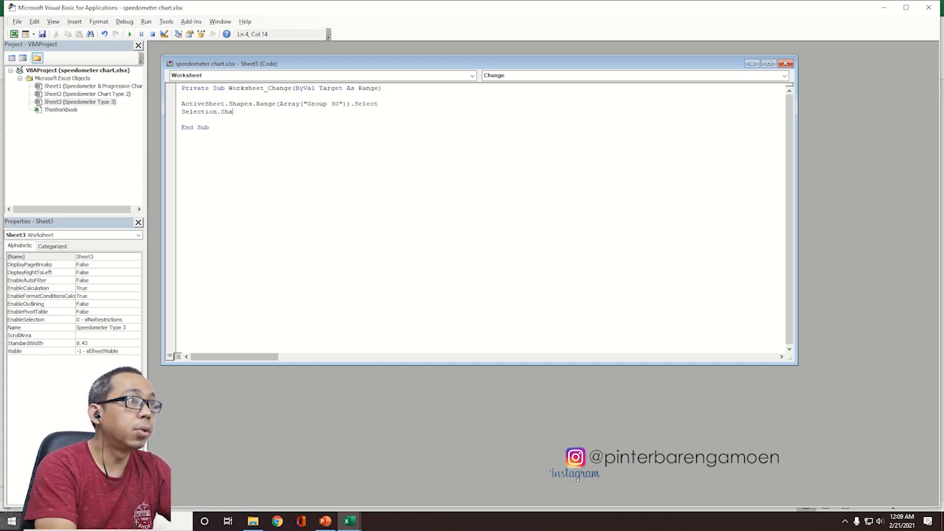
{"action": "type", "text": "pe"}
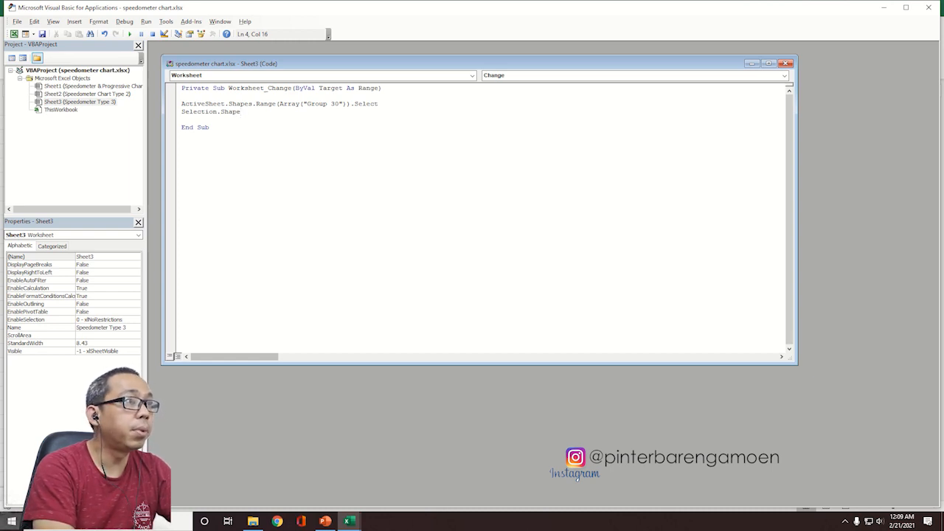
{"action": "type", "text": "range"}
{"action": "key", "text": "BackSpace"}
{"action": "key", "text": "BackSpace"}
{"action": "key", "text": "BackSpace"}
{"action": "key", "text": "BackSpace"}
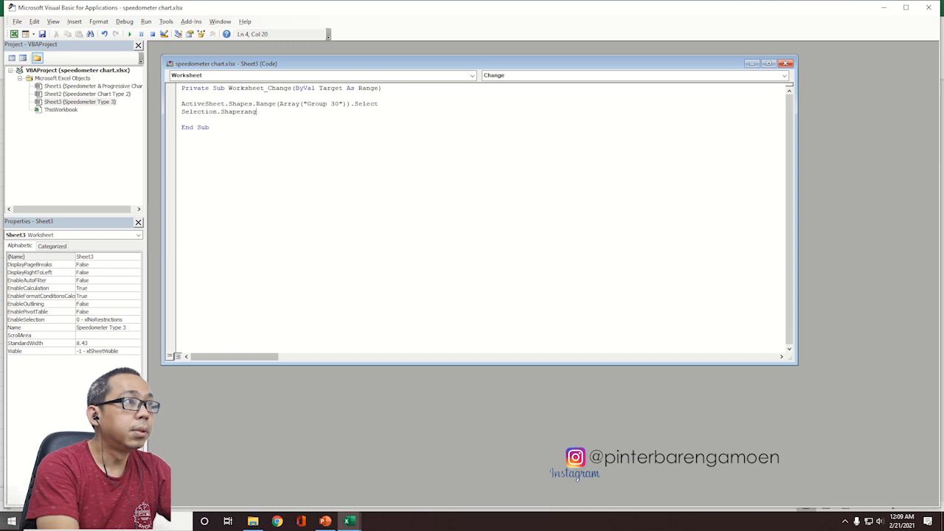
{"action": "key", "text": "BackSpace"}
{"action": "type", "text": "Range"}
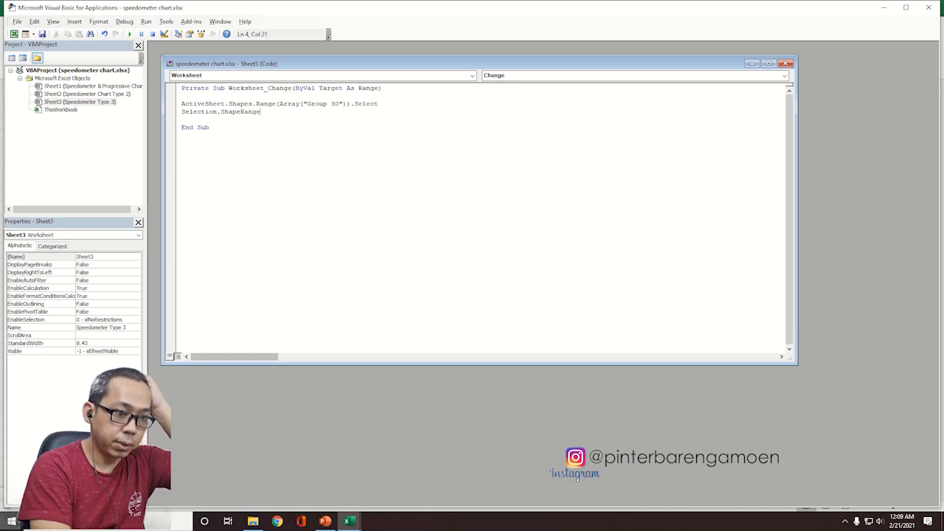
{"action": "type", "text": ".Rotation"}
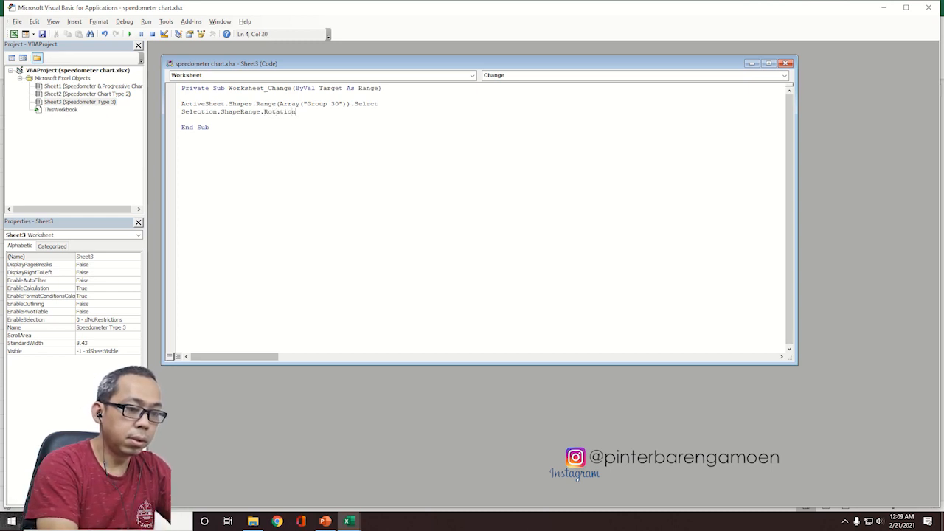
Step: Complete the rotation statement with = Range("C2").Value * 270, checking the Productivity cell's address in the workbook
{"action": "type", "text": " ="}
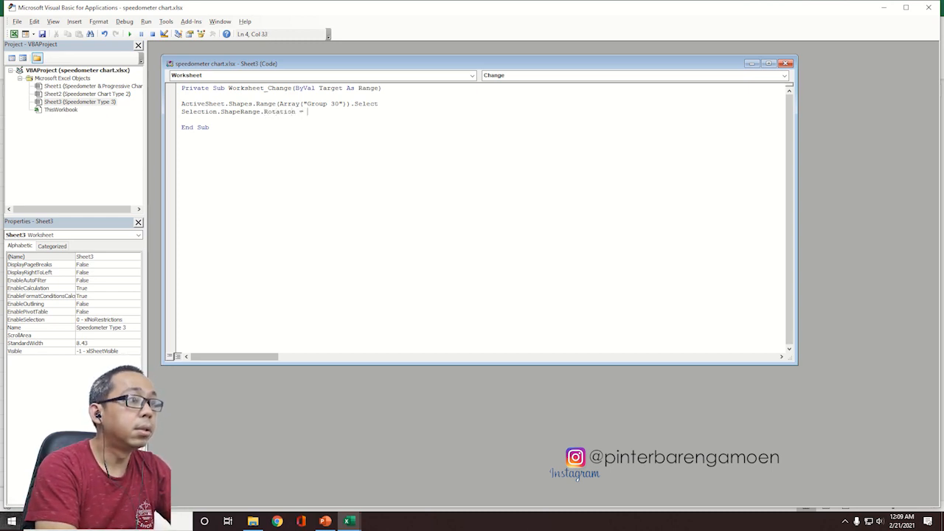
{"action": "type", "text": " Range"}
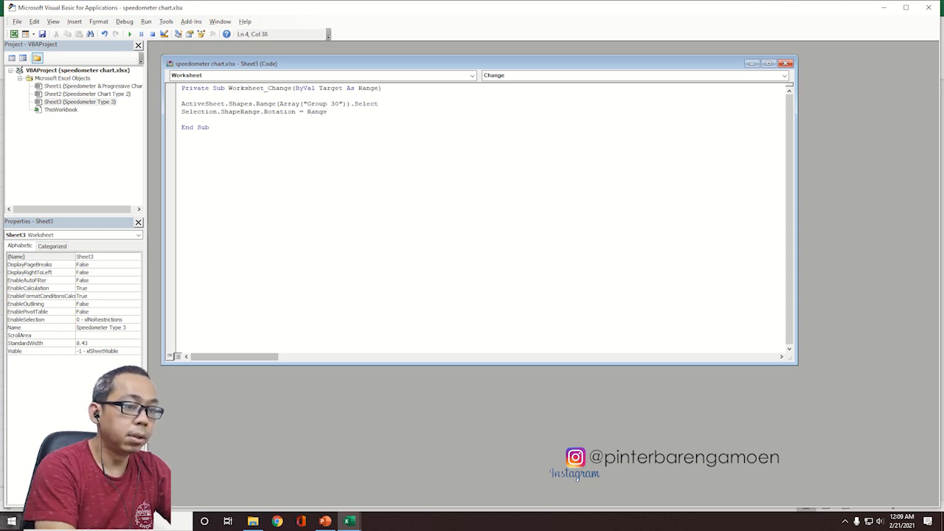
{"action": "type", "text": "("}
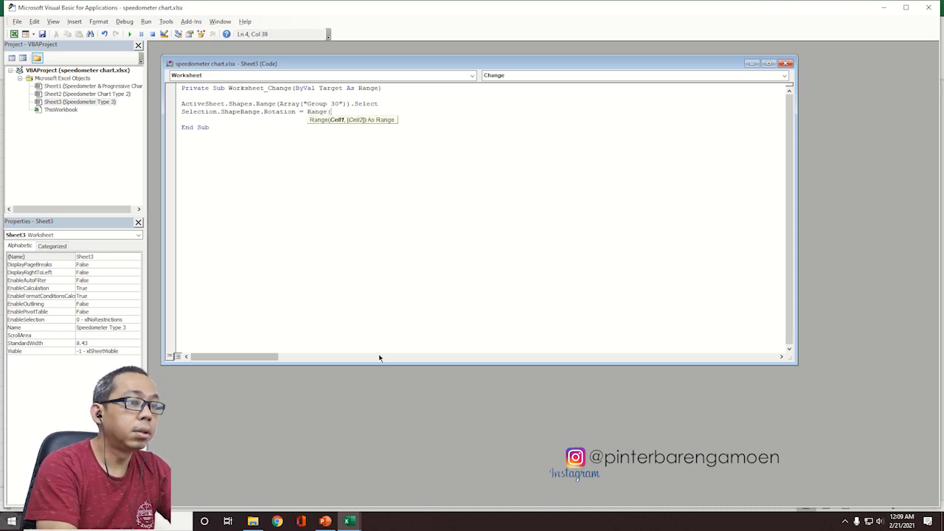
{"action": "key", "text": "alt+F11"}
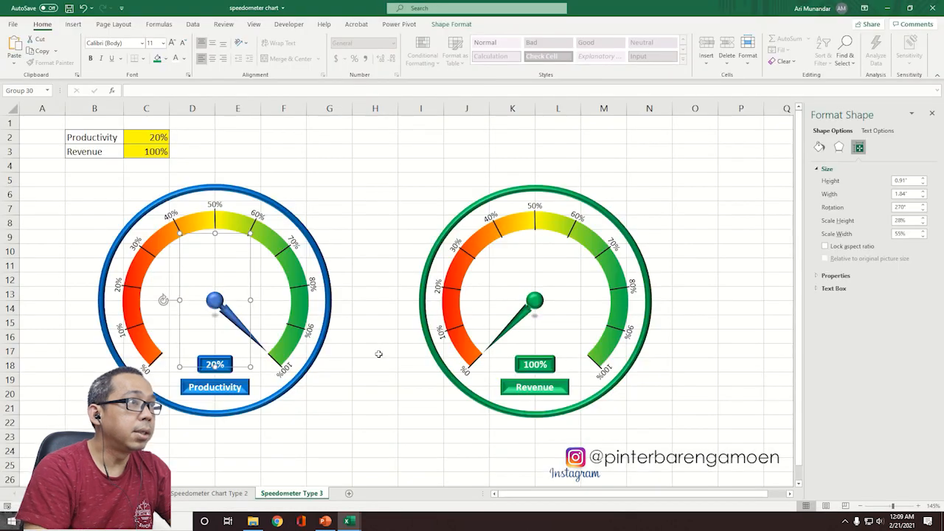
{"action": "left_click", "coordinate": [147, 136]}
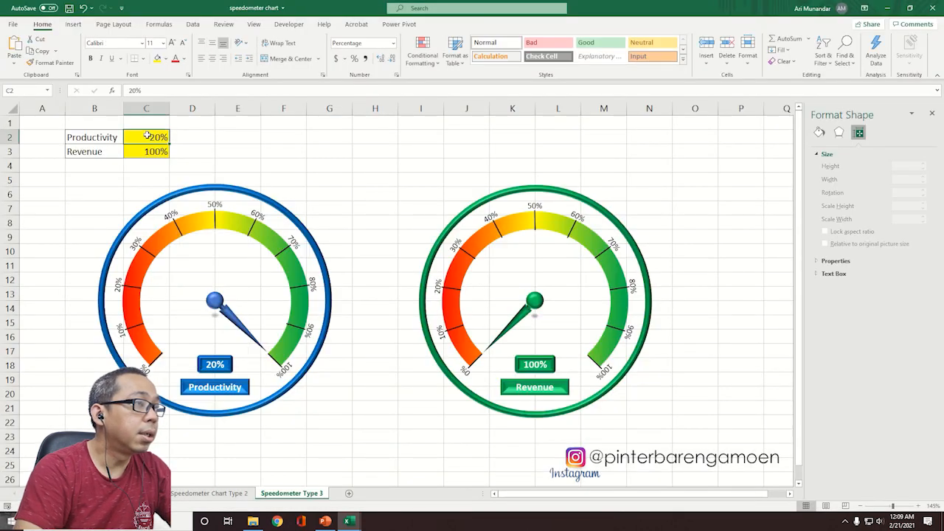
{"action": "key", "text": "alt+F11"}
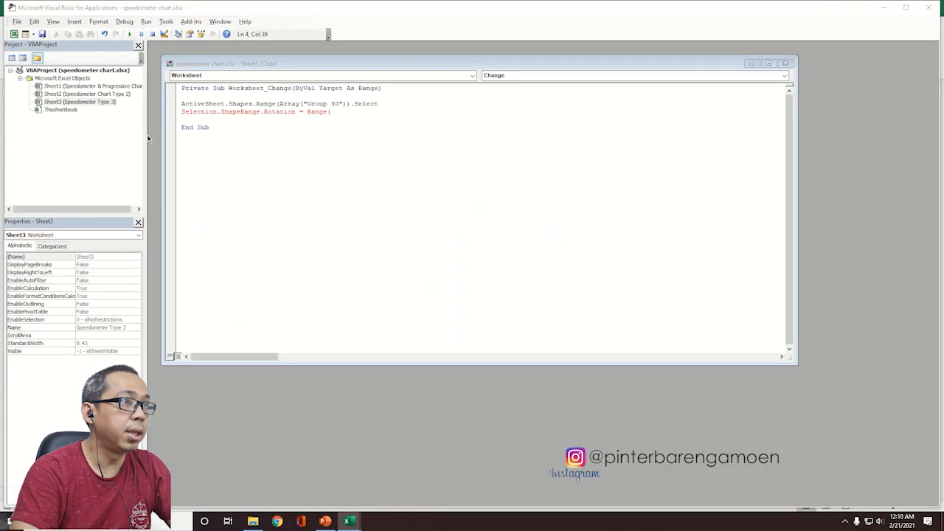
{"action": "type", "text": "\"C2\").Value"}
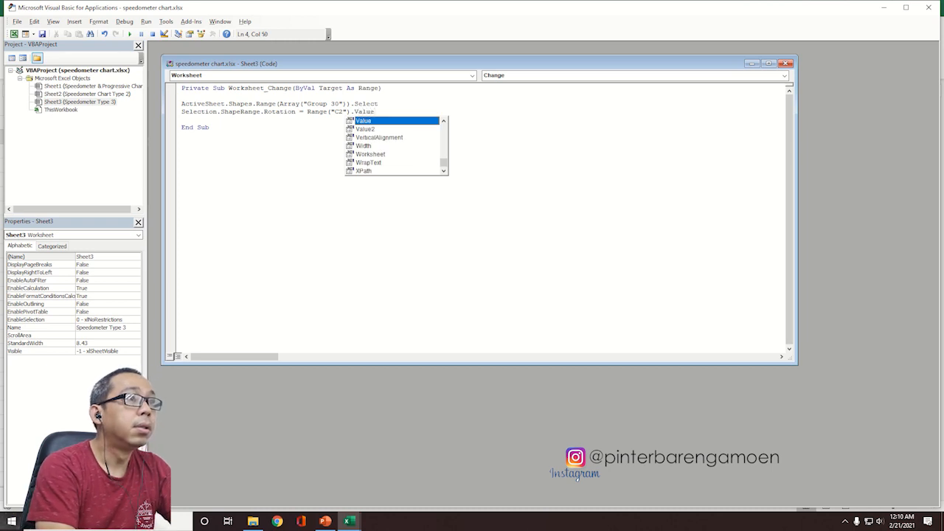
{"action": "type", "text": " *"}
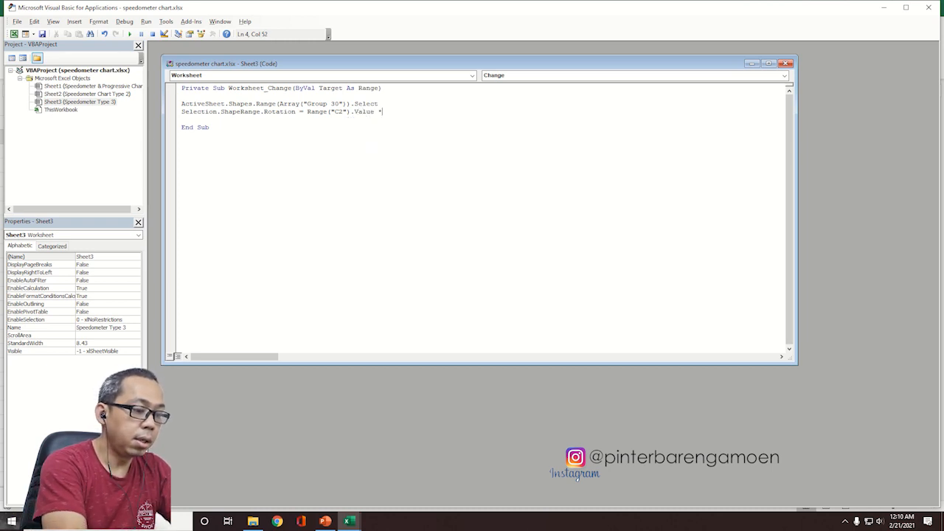
{"action": "type", "text": " 270"}
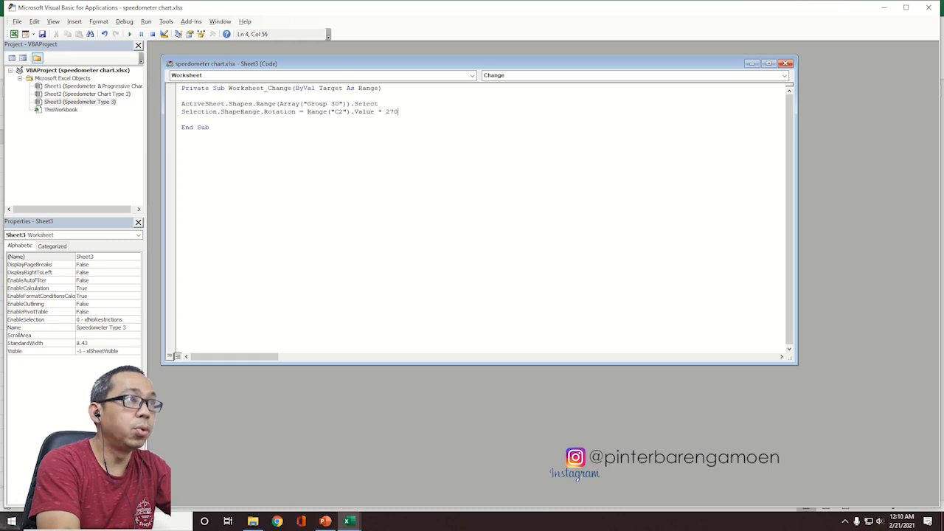
Step: Add an empty line below the rotation statement and save the file, accepting the macro-free workbook format
{"action": "key", "text": "Return"}
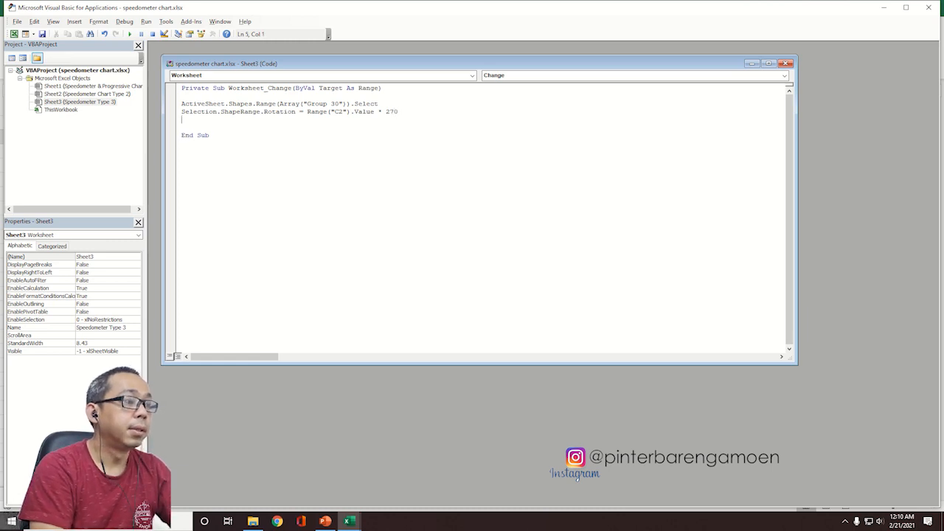
{"action": "key", "text": "ctrl+s"}
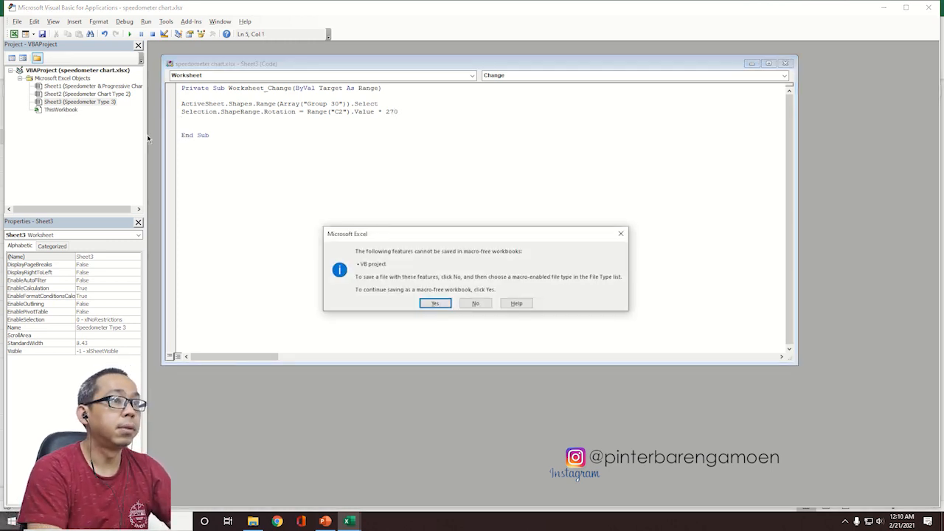
{"action": "key", "text": "Return"}
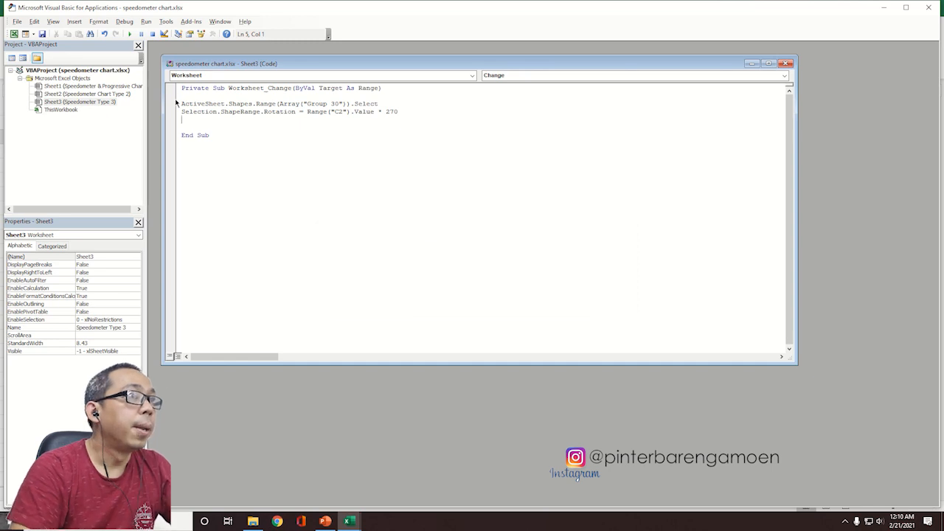
Step: Switch back to the Excel workbook and test the needle macro by entering 0% and 50% as the Productivity value in C2
{"action": "key", "text": "alt+F11"}
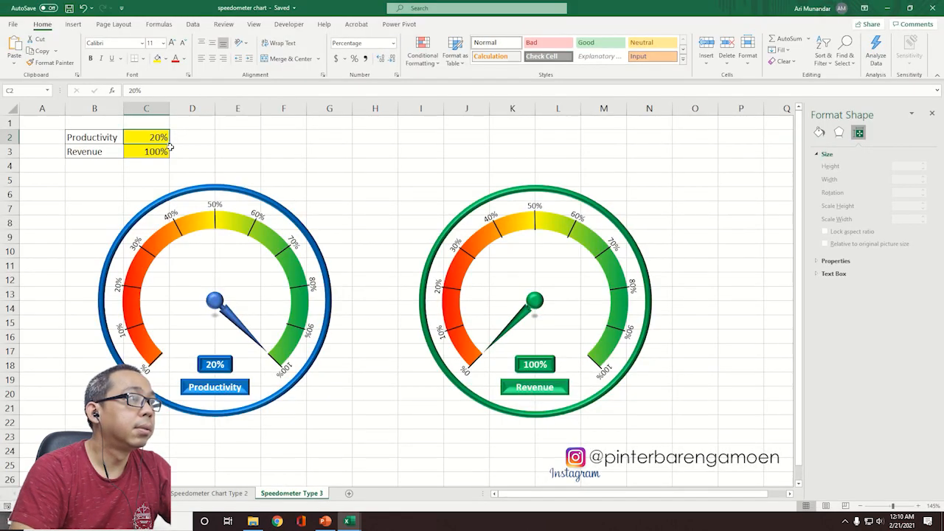
{"action": "type", "text": "0"}
{"action": "key", "text": "Return"}
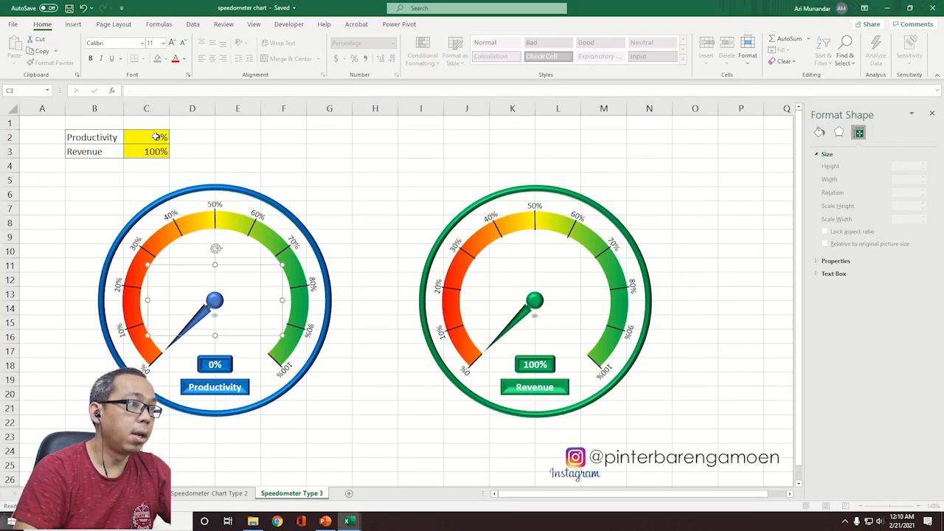
{"action": "left_click", "coordinate": [395, 223]}
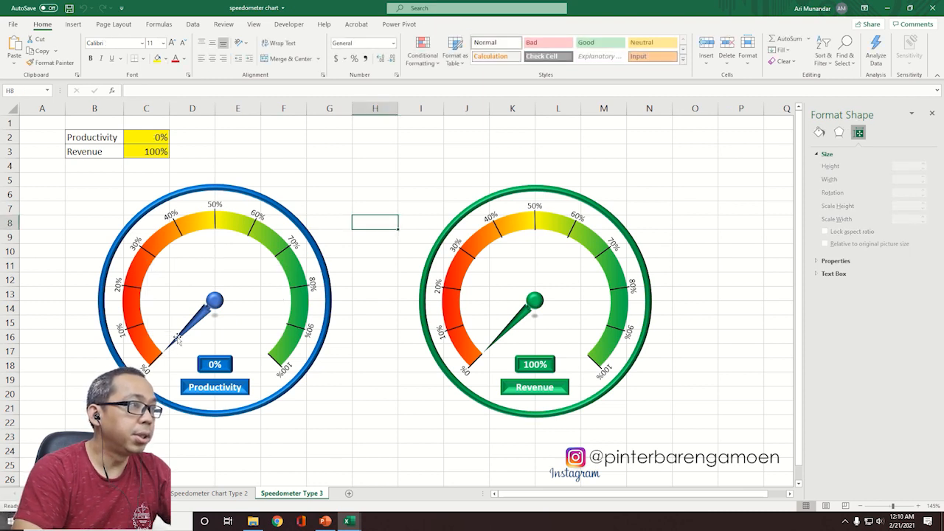
{"action": "left_click", "coordinate": [144, 139]}
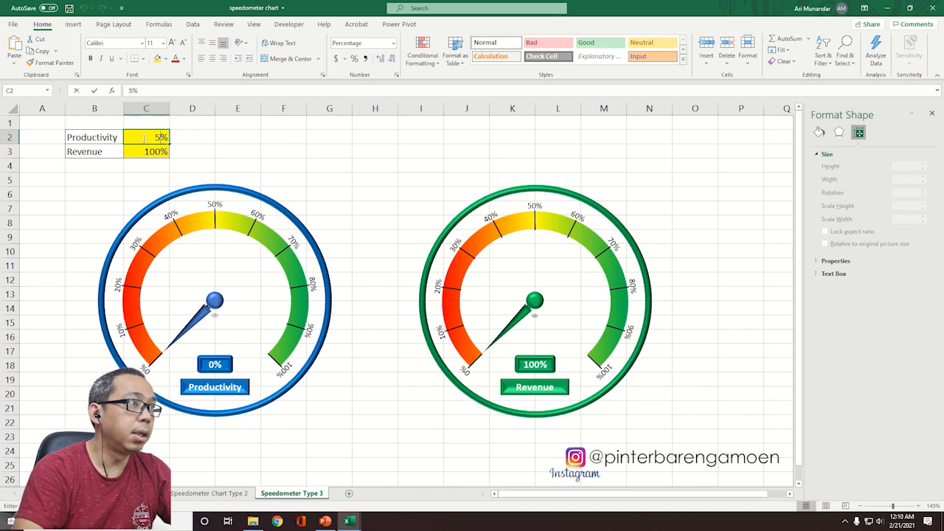
{"action": "type", "text": "50"}
{"action": "key", "text": "Return"}
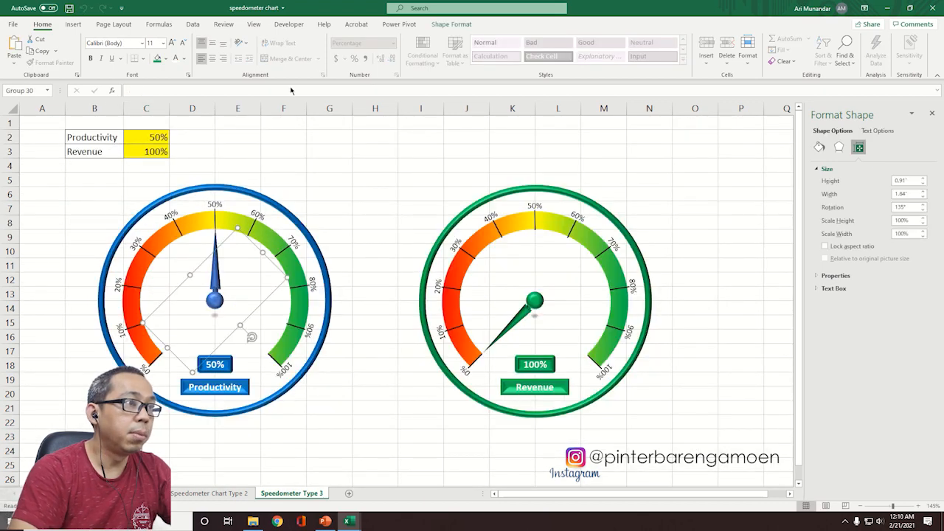
{"action": "left_click", "coordinate": [368, 223]}
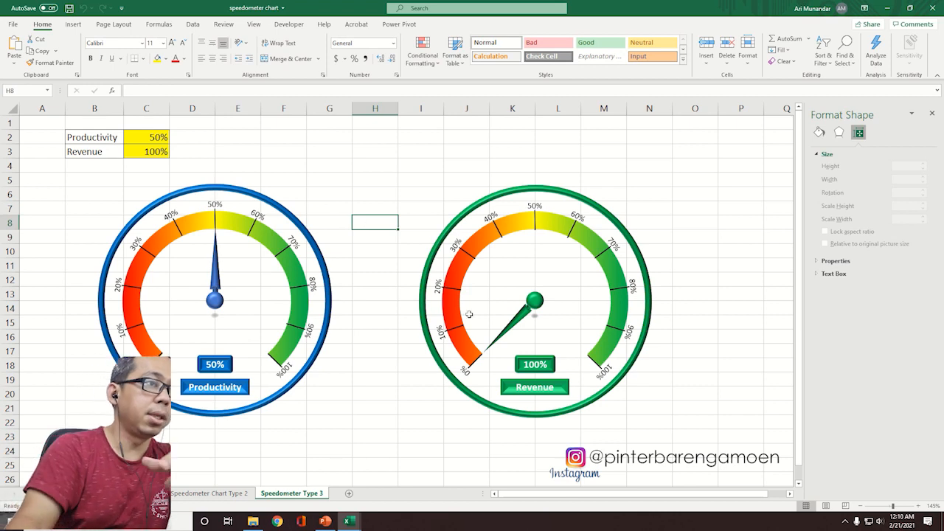
Step: Set the Productivity value in C2 to 20% and save the workbook
{"action": "left_click", "coordinate": [143, 137]}
{"action": "type", "text": "20"}
{"action": "key", "text": "Return"}
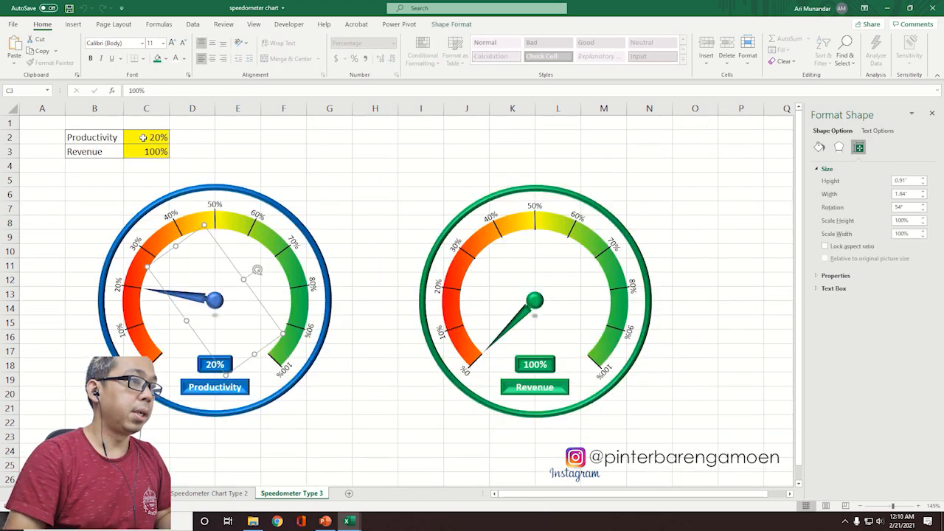
{"action": "left_click", "coordinate": [386, 195]}
{"action": "key", "text": "ctrl+s"}
{"action": "left_click", "coordinate": [342, 236]}
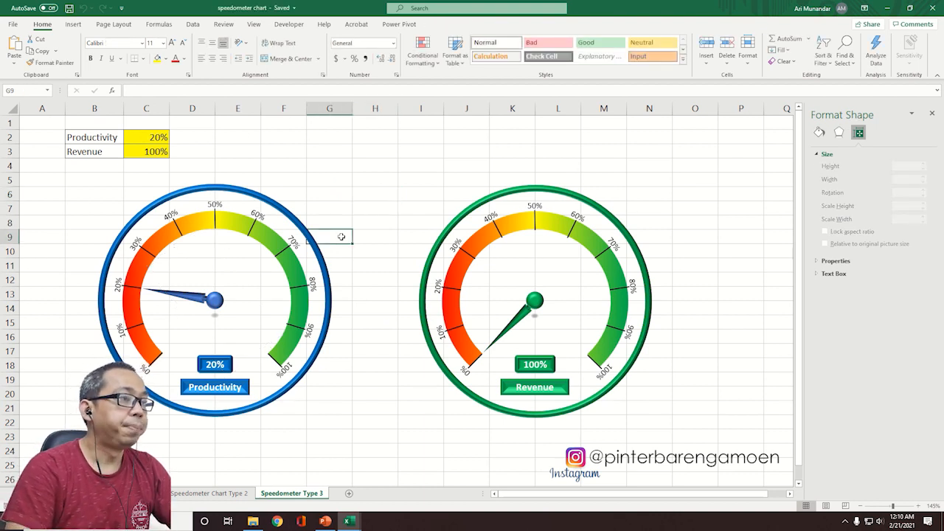
Step: Return to the VBA editor and duplicate the two Group 30 statements below the existing rotation line, separated by an empty line
{"action": "key", "text": "alt+F11"}
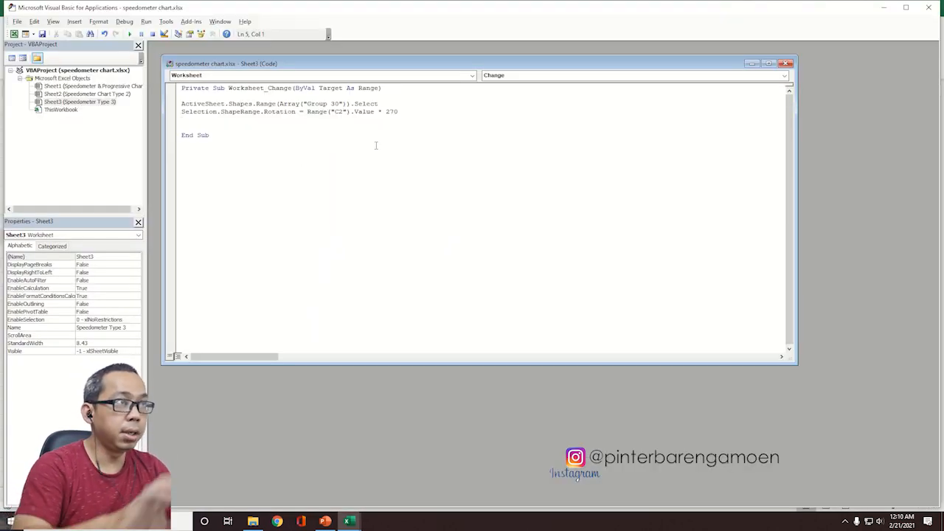
{"action": "key", "text": "Return"}
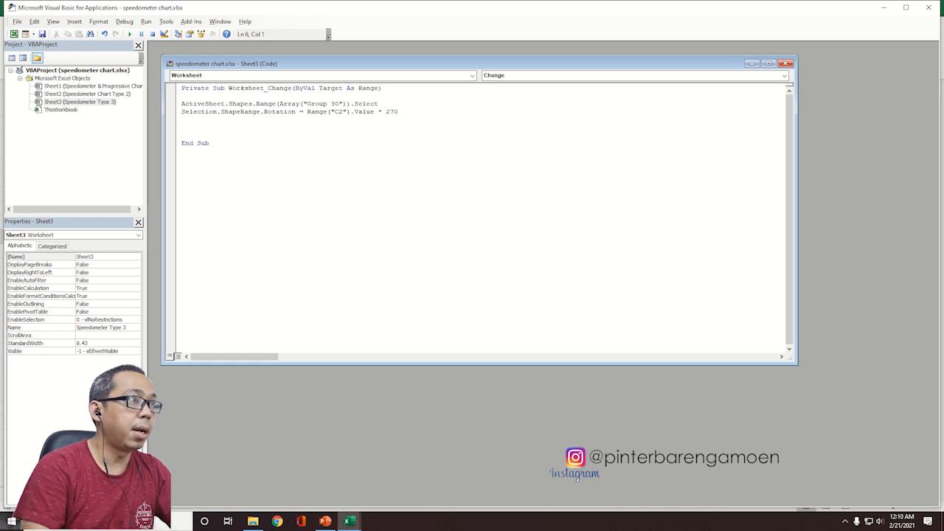
{"action": "type", "text": "Active"}
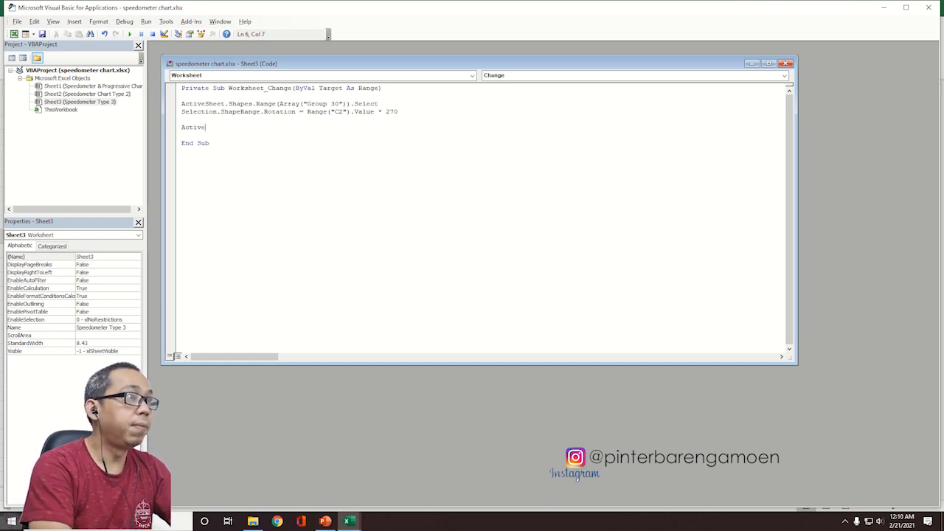
{"action": "type", "text": "Sheet"}
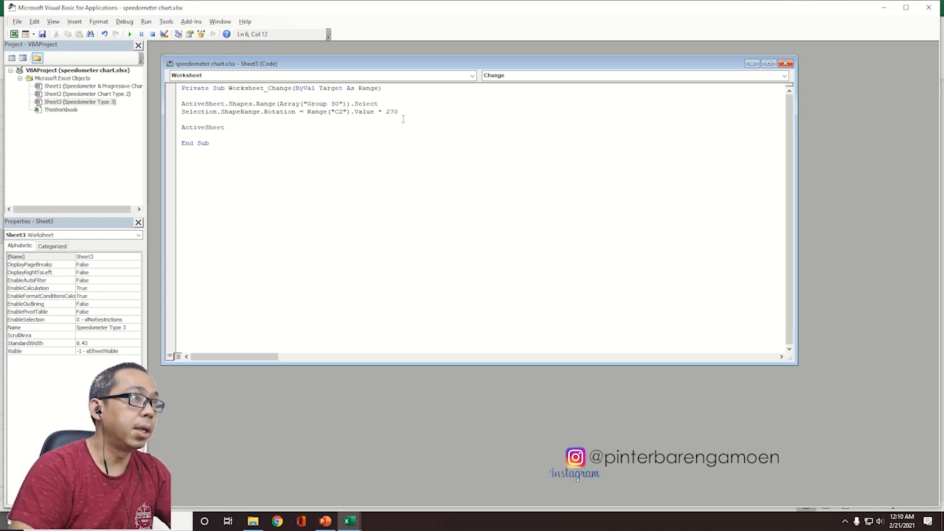
{"action": "left_click_drag", "start_coordinate": [182, 106], "coordinate": [397, 112]}
{"action": "key", "text": "ctrl+c"}
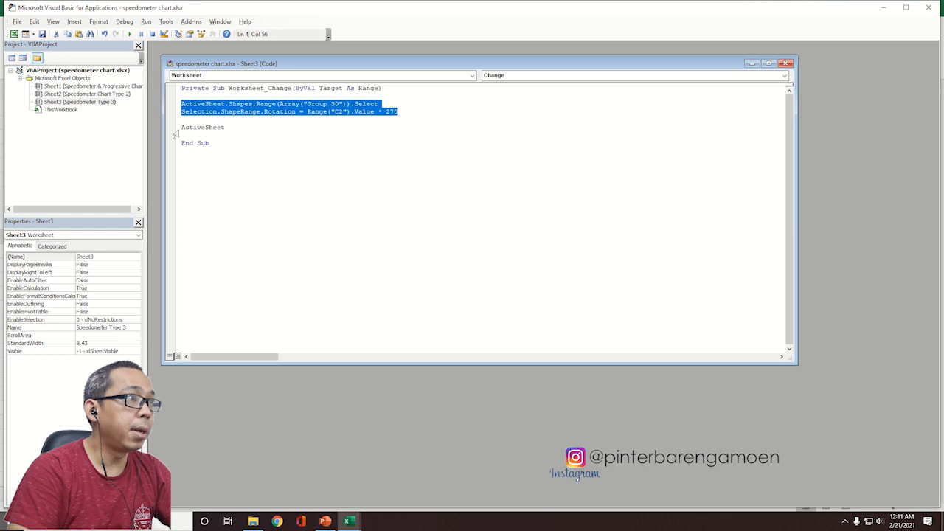
{"action": "left_click_drag", "start_coordinate": [182, 128], "coordinate": [219, 133]}
{"action": "key", "text": "ctrl+v"}
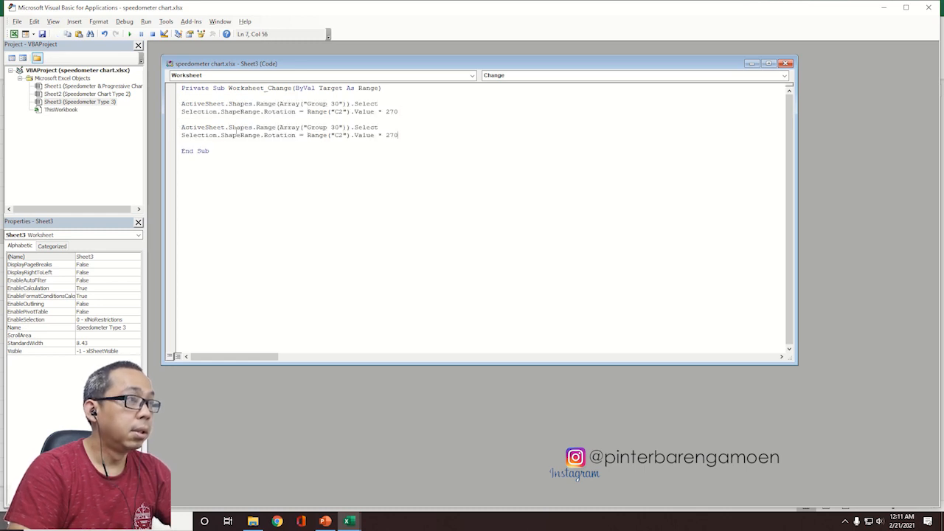
Step: Edit the copied statements so they select Group 8 and take the rotation from cell C3
{"action": "double_click", "coordinate": [334, 127]}
{"action": "type", "text": "8"}
{"action": "left_click", "coordinate": [338, 135]}
{"action": "key", "text": "shift+Right"}
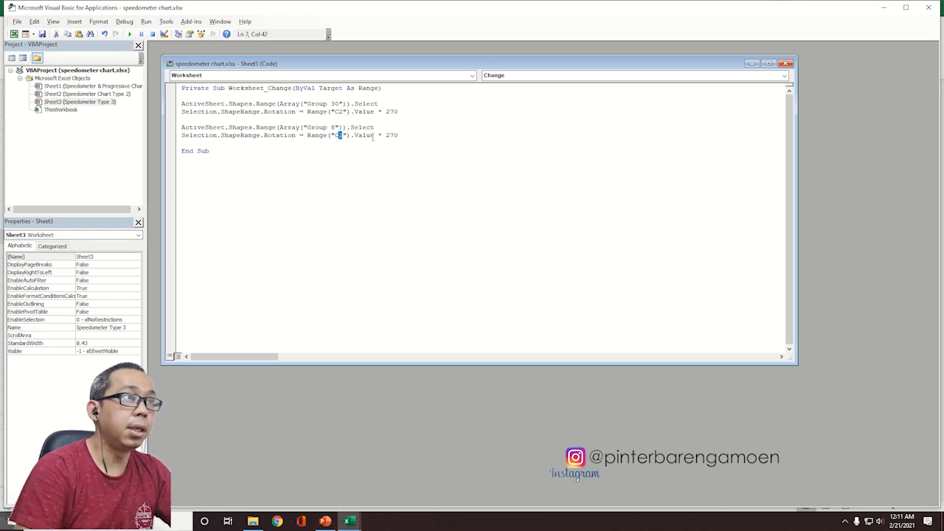
{"action": "type", "text": "3"}
{"action": "left_click", "coordinate": [399, 135]}
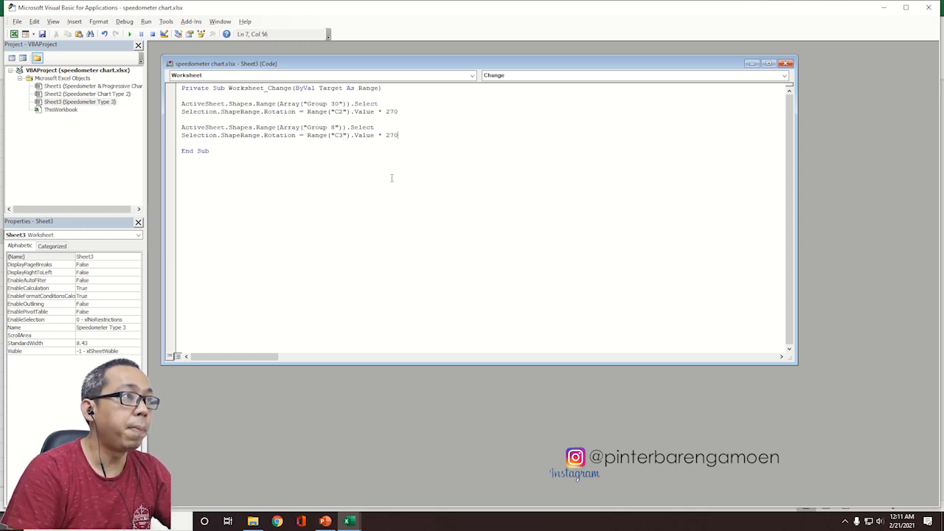
Step: Switch to the workbook, select the Revenue needle group and rotate it to 270°, checking its name and cell against the code
{"action": "key", "text": "alt+F11"}
{"action": "left_click", "coordinate": [525, 320]}
{"action": "left_click", "coordinate": [525, 319]}
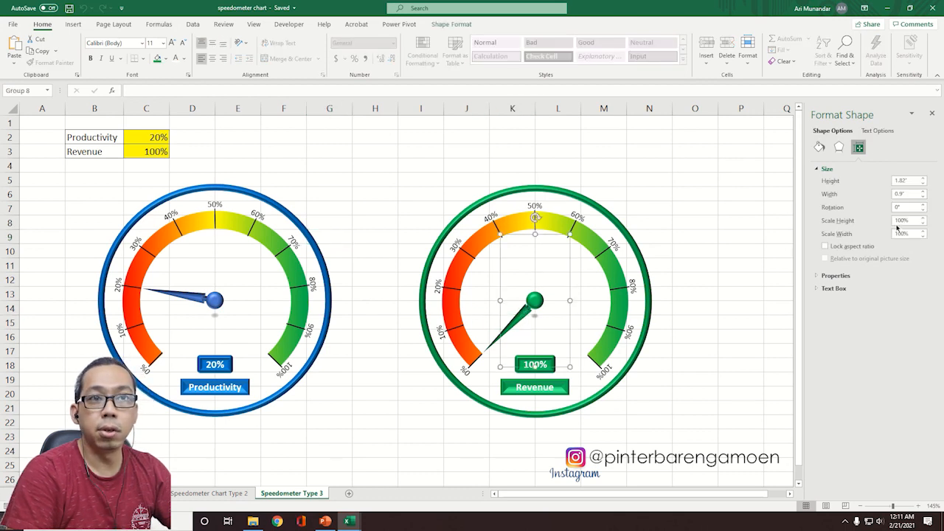
{"action": "left_click_drag", "start_coordinate": [536, 218], "coordinate": [505, 300]}
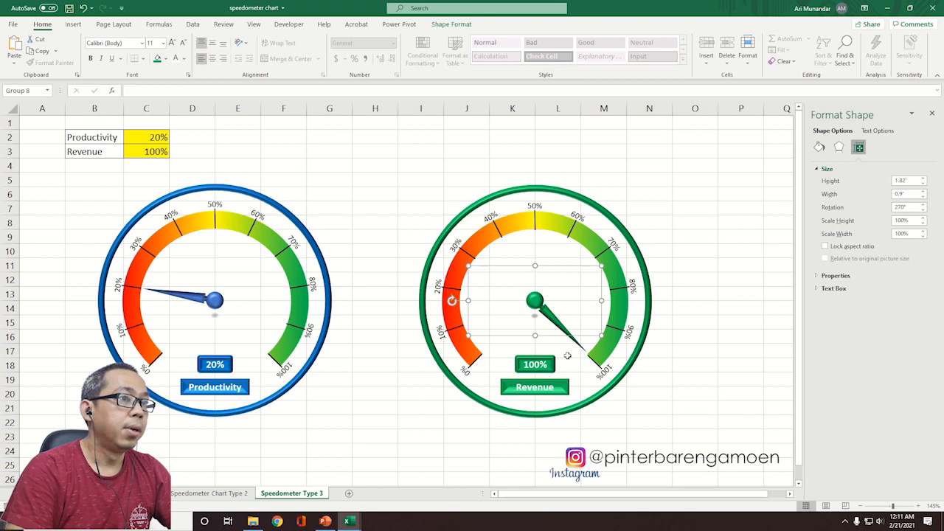
{"action": "left_click", "coordinate": [139, 150]}
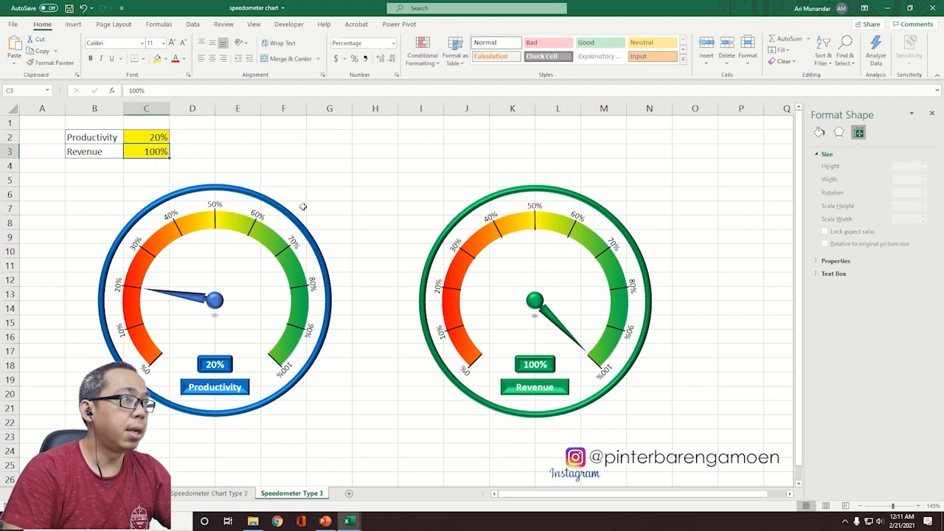
{"action": "key", "text": "alt+F11"}
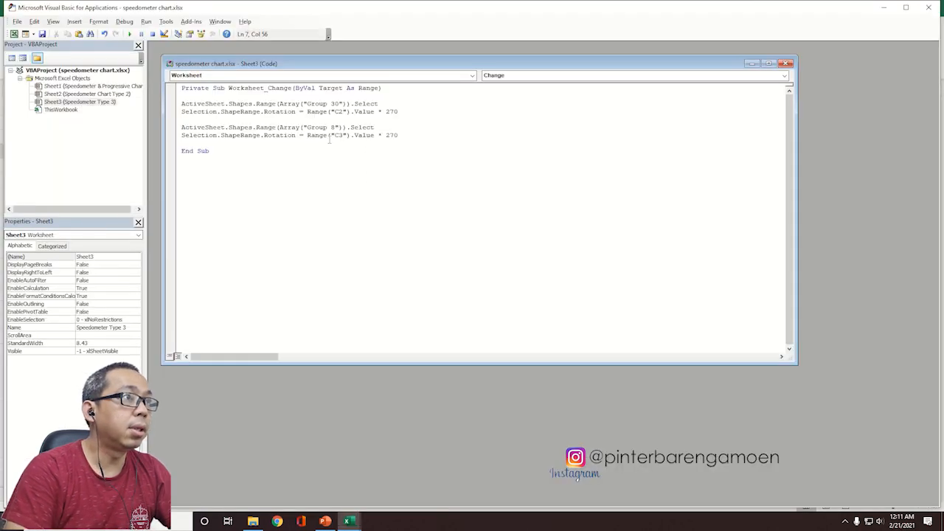
{"action": "key", "text": "alt+F11"}
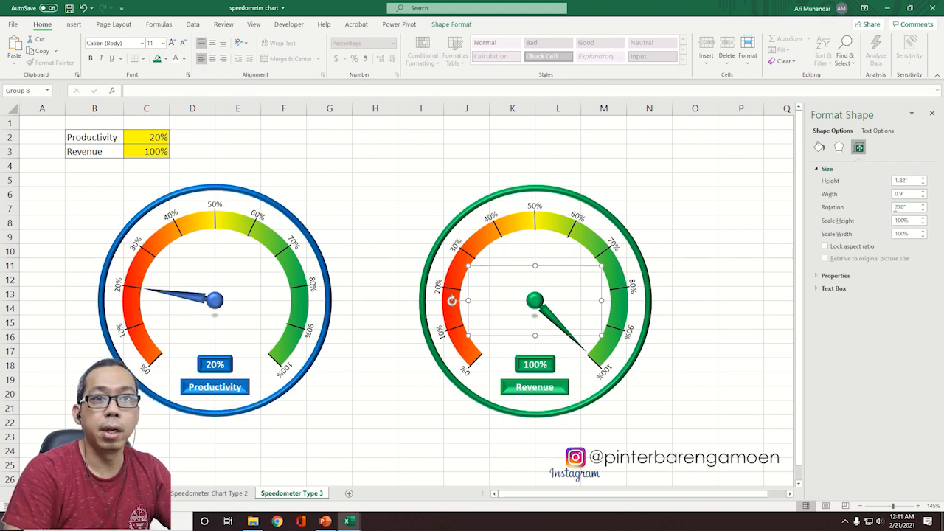
Step: Add Range("C3").Select below the Group 8 rotation statement in the VBA editor and save the file as a macro-free workbook
{"action": "key", "text": "alt+F11"}
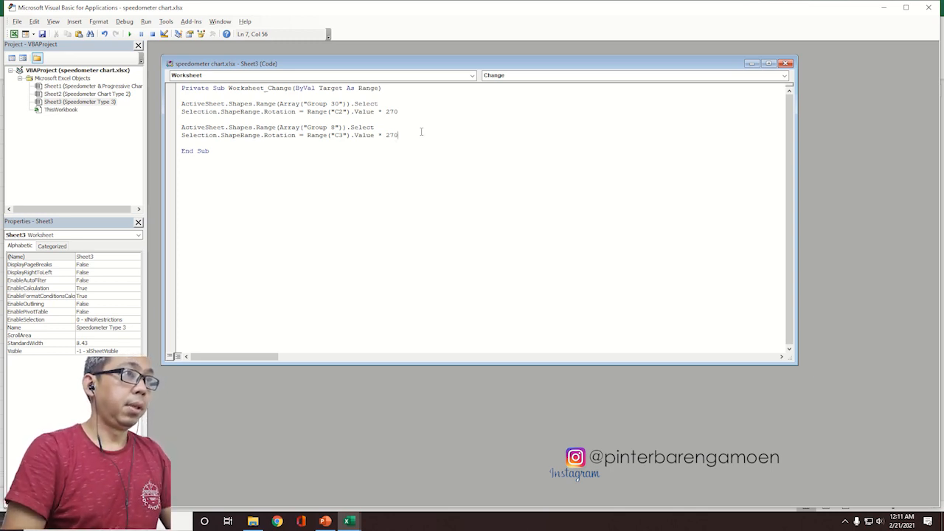
{"action": "key", "text": "Return"}
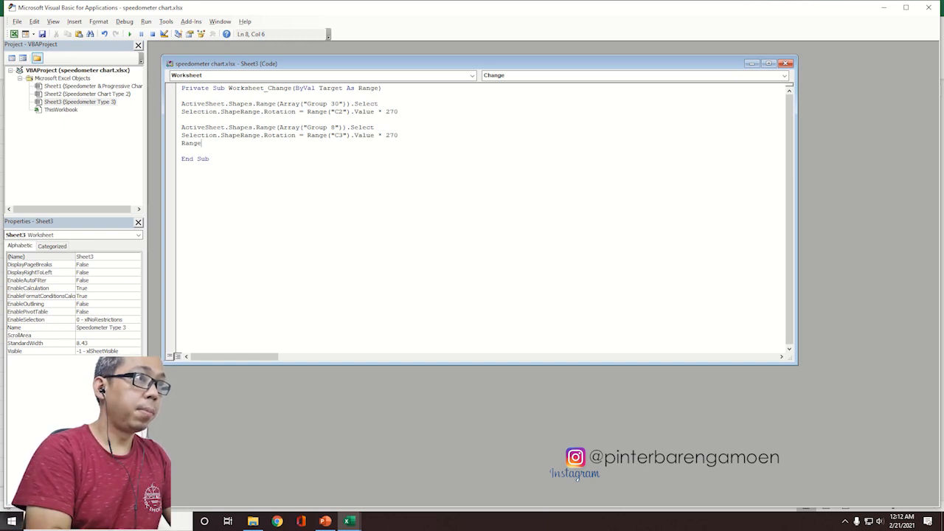
{"action": "type", "text": "("}
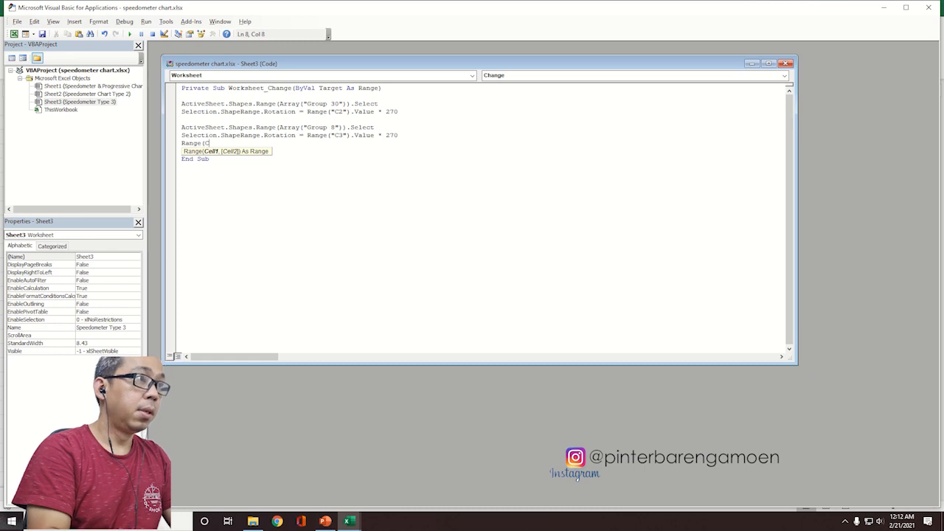
{"action": "type", "text": "\"C3\""}
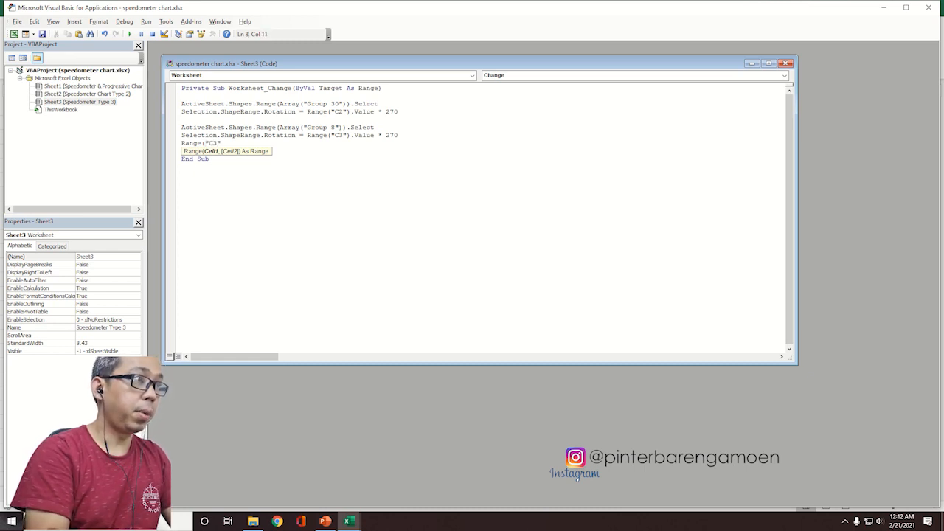
{"action": "type", "text": ")"}
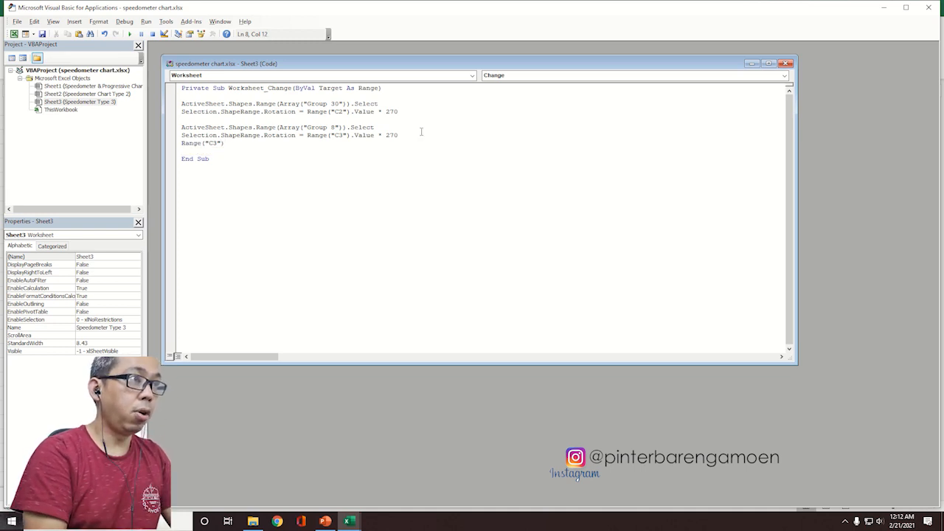
{"action": "type", "text": ".Se"}
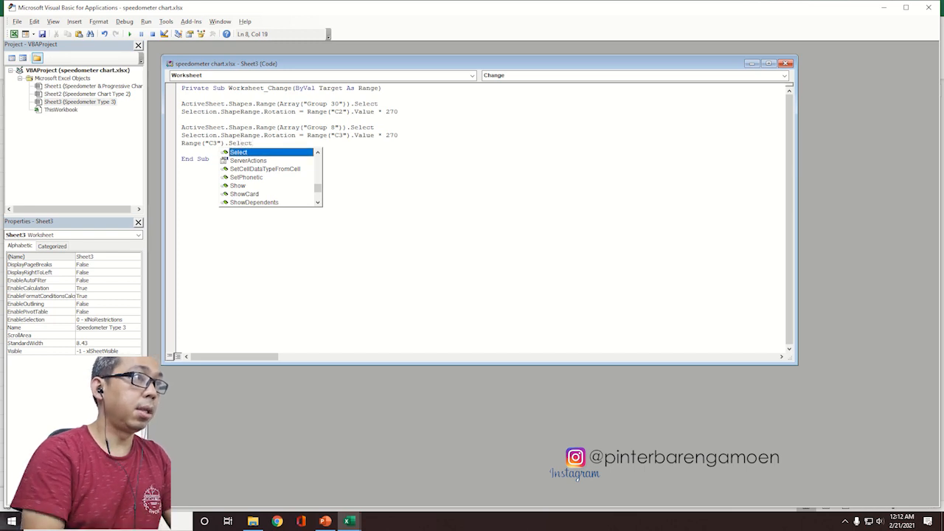
{"action": "type", "text": "lect"}
{"action": "key", "text": "Return"}
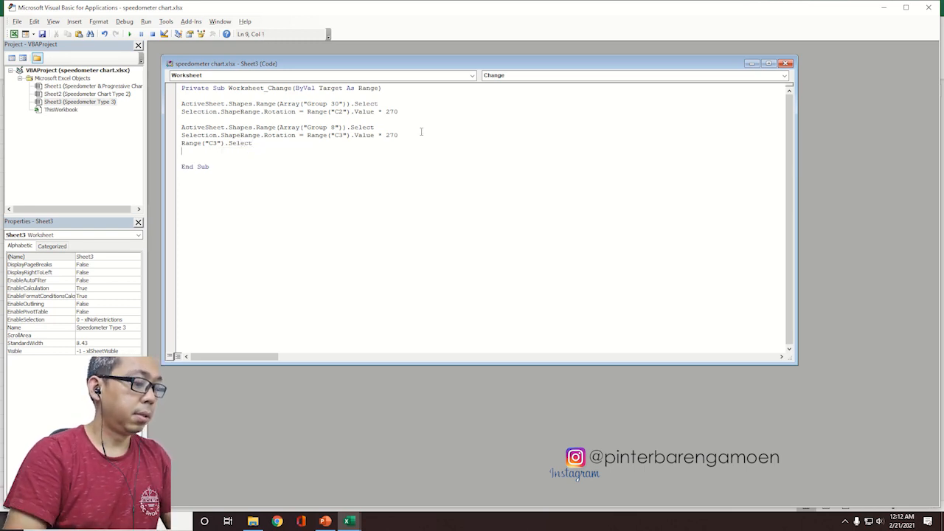
{"action": "key", "text": "ctrl+s"}
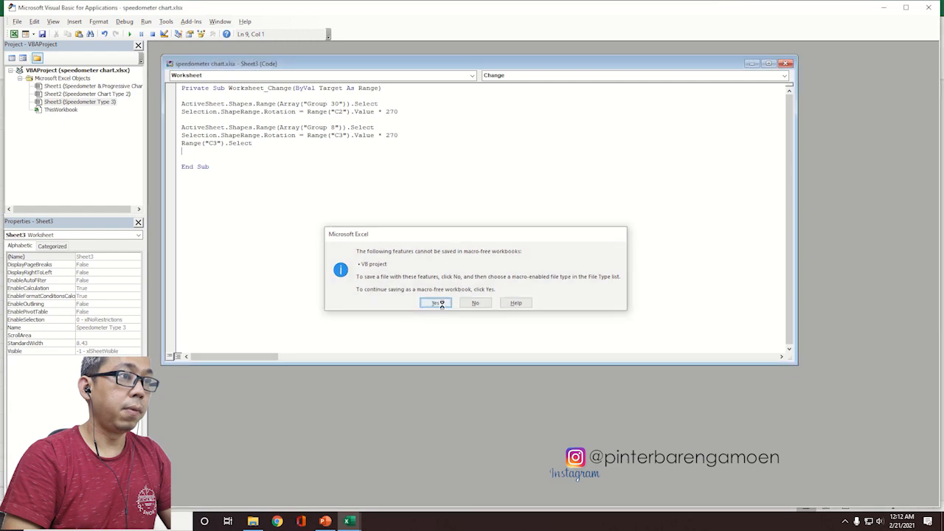
{"action": "left_click", "coordinate": [435, 303]}
Step: Switch back to the Excel workbook and test the Revenue needle by entering 50% in C3
{"action": "key", "text": "alt+F11"}
{"action": "left_click", "coordinate": [162, 153]}
{"action": "type", "text": "50"}
{"action": "key", "text": "Return"}
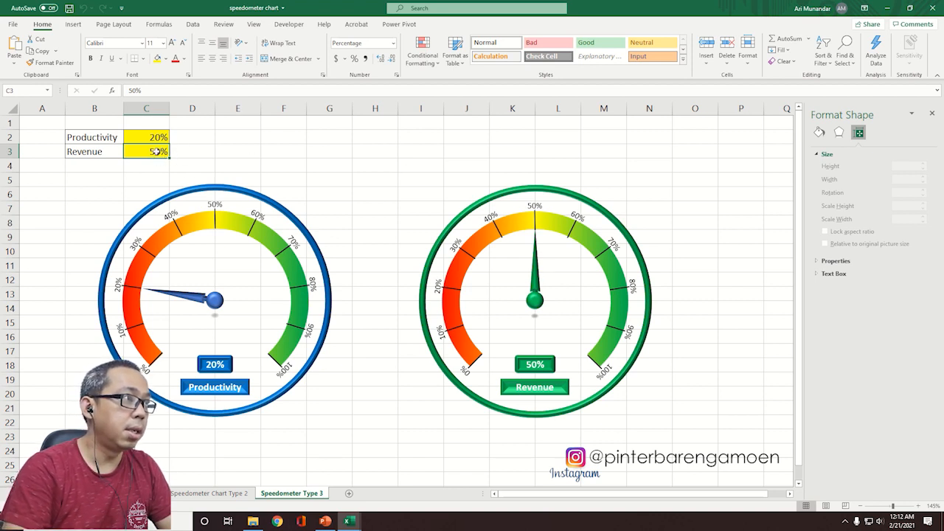
Step: Test both needles by setting Productivity in C2 to 50% and Revenue in C3 to 75%
{"action": "left_click", "coordinate": [160, 137]}
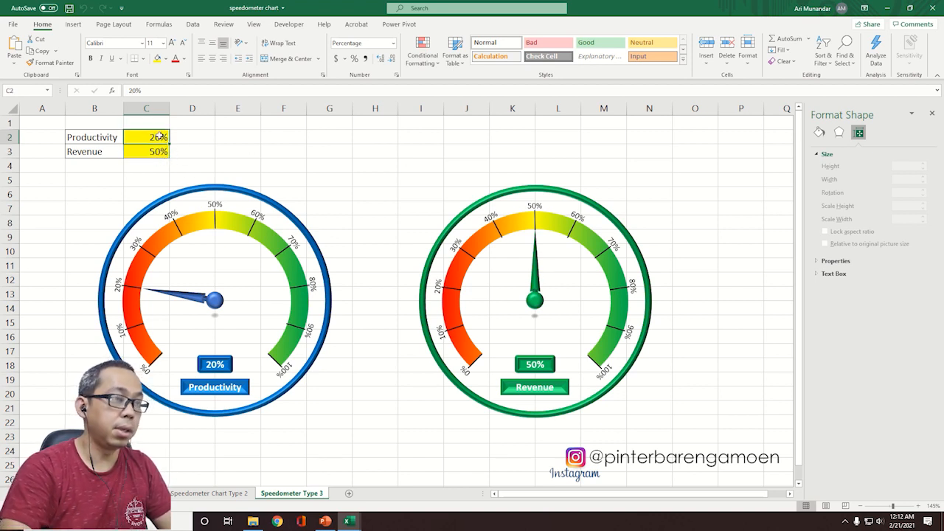
{"action": "type", "text": "50"}
{"action": "key", "text": "Return"}
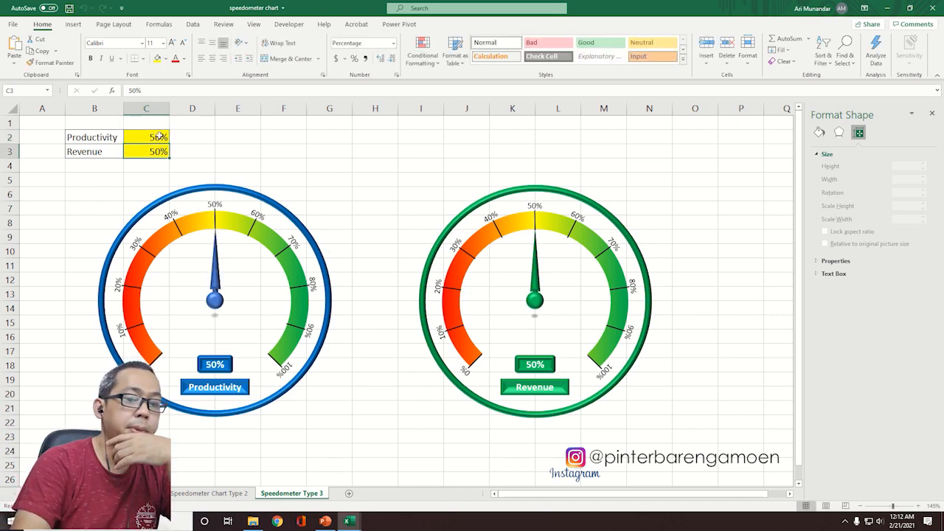
{"action": "type", "text": "75"}
{"action": "key", "text": "ctrl+Return"}
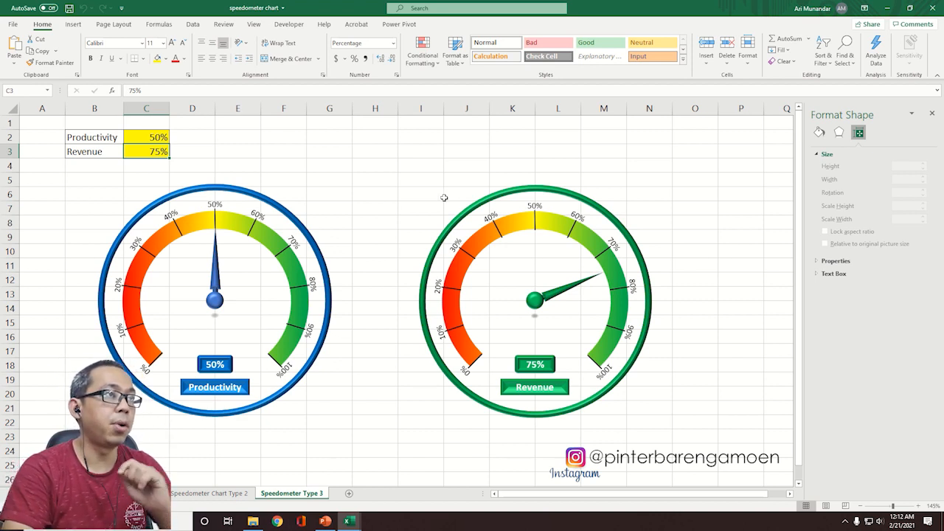
Step: Hide the gridlines on the Speedometer Type 3 sheet
{"action": "left_click", "coordinate": [410, 203]}
{"action": "left_click", "coordinate": [390, 213]}
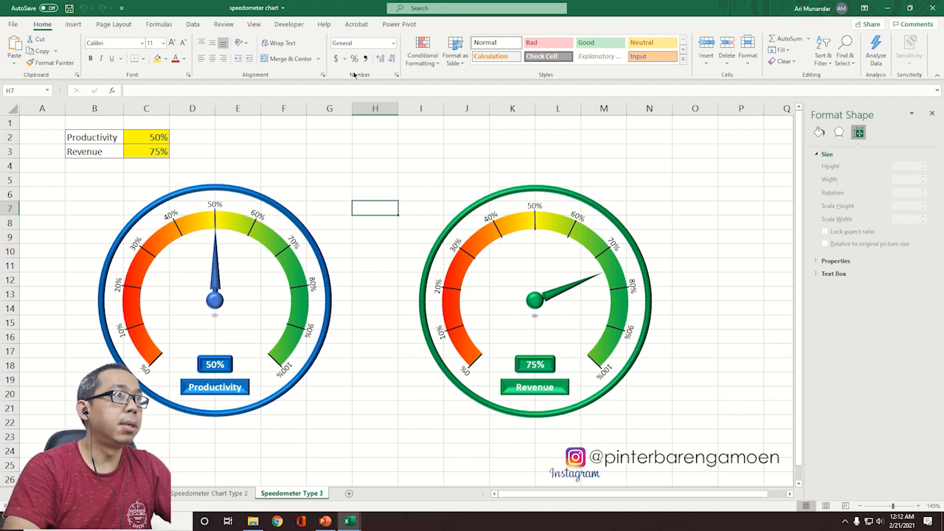
{"action": "left_click", "coordinate": [254, 25]}
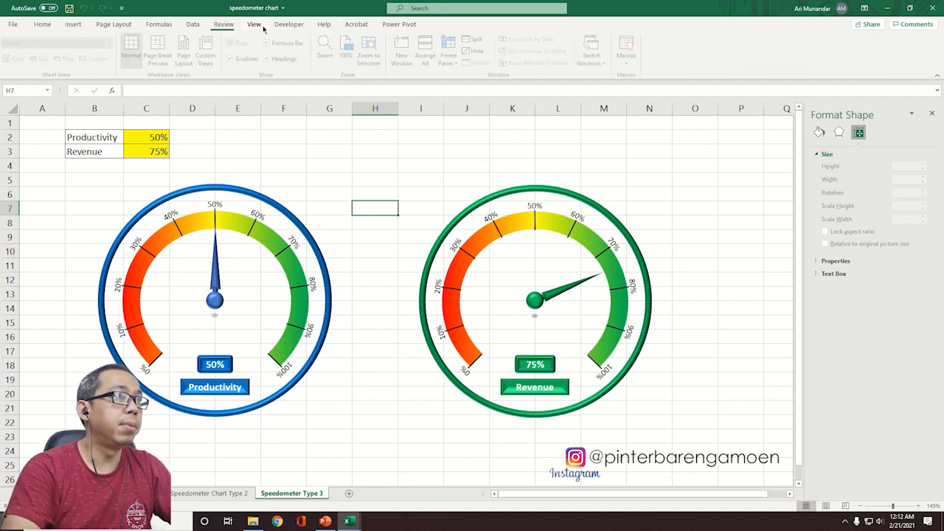
{"action": "left_click", "coordinate": [234, 59]}
{"action": "left_click", "coordinate": [383, 176]}
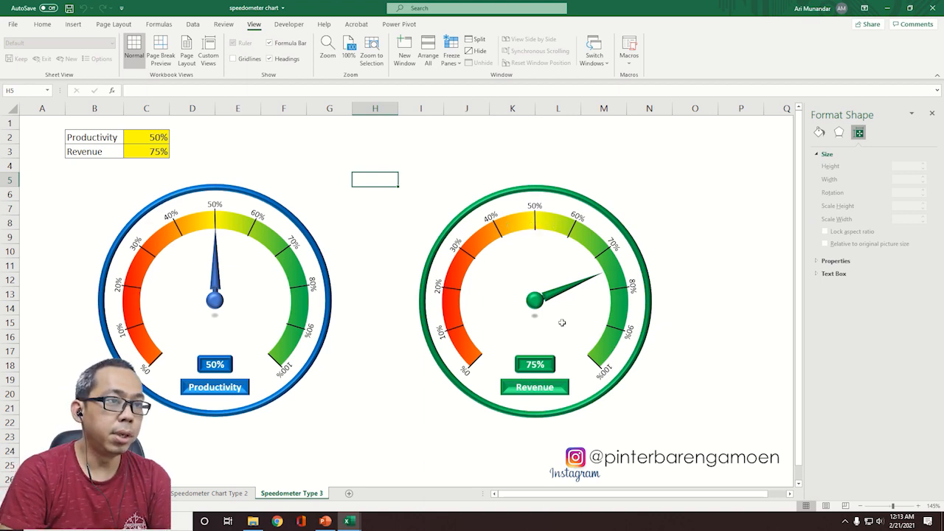
{"action": "left_click", "coordinate": [582, 198]}
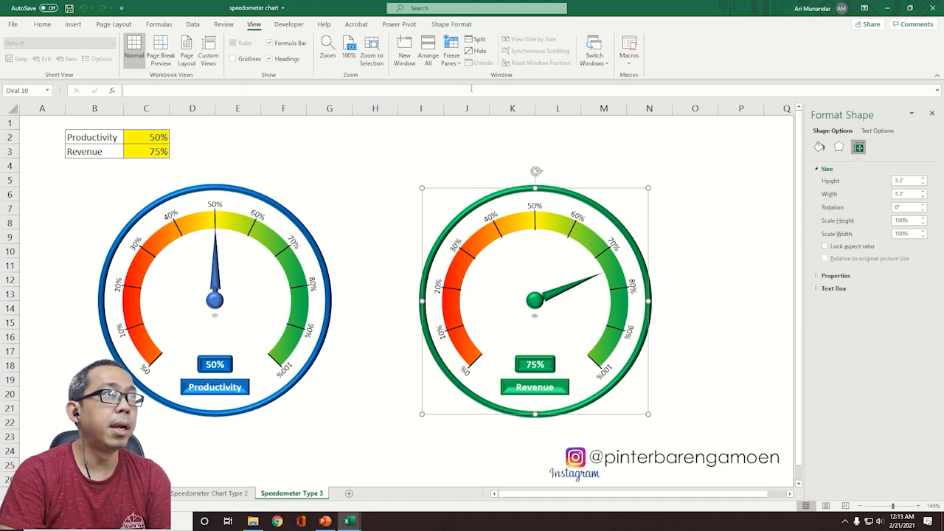
{"action": "left_click", "coordinate": [450, 23]}
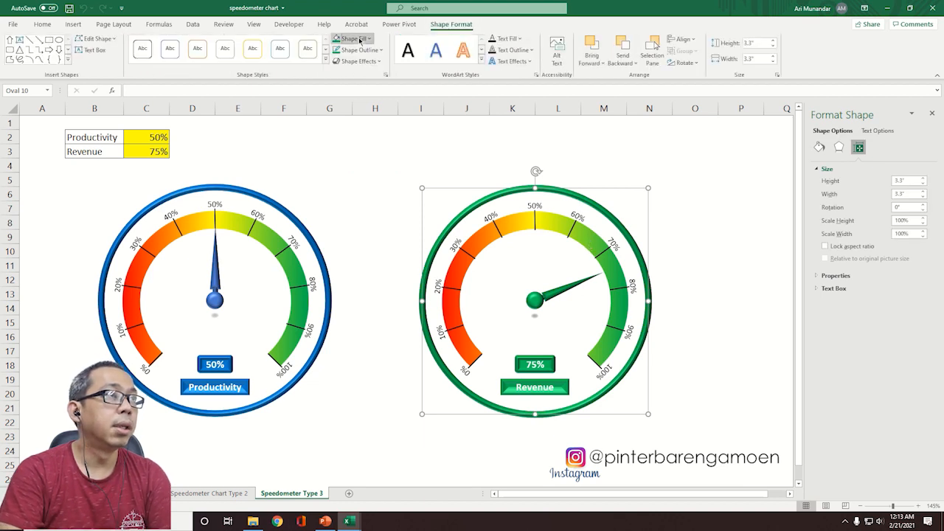
{"action": "left_click", "coordinate": [360, 41]}
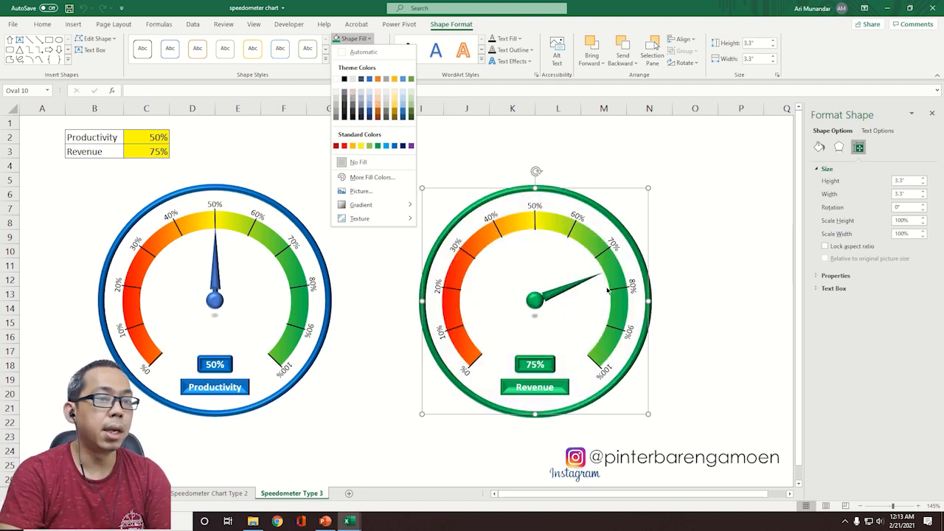
{"action": "key", "text": "Escape"}
Step: Bring the Revenue gauge's needle, hub, hub shadow, percentage box and Revenue label to the front together
{"action": "left_click", "coordinate": [561, 295]}
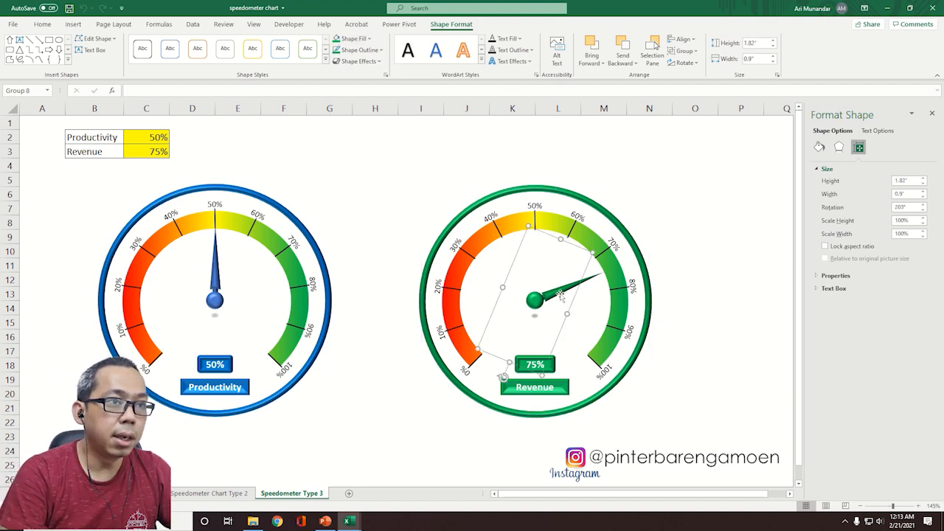
{"action": "left_click", "coordinate": [539, 302], "text": "ctrl"}
{"action": "left_click", "coordinate": [536, 317], "text": "ctrl"}
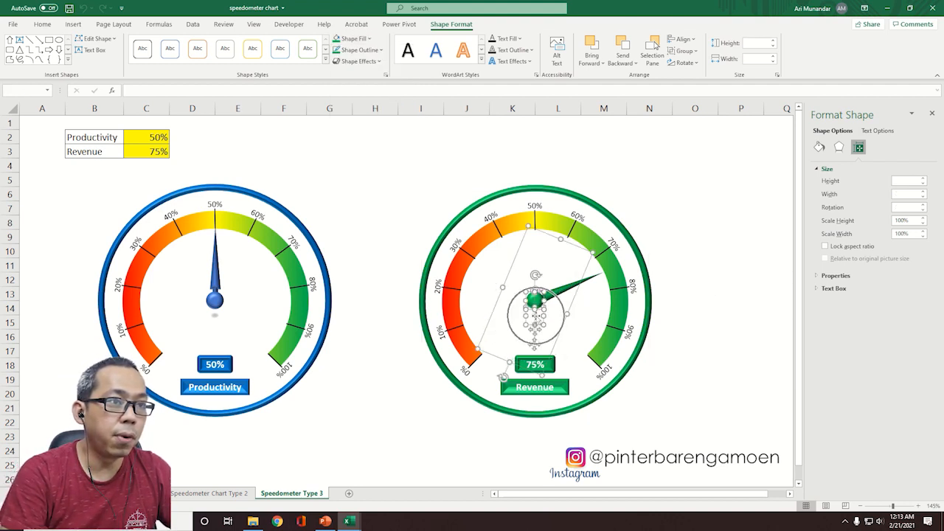
{"action": "left_click", "coordinate": [554, 367], "text": "ctrl"}
{"action": "left_click", "coordinate": [565, 382], "text": "ctrl"}
{"action": "right_click", "coordinate": [565, 386]}
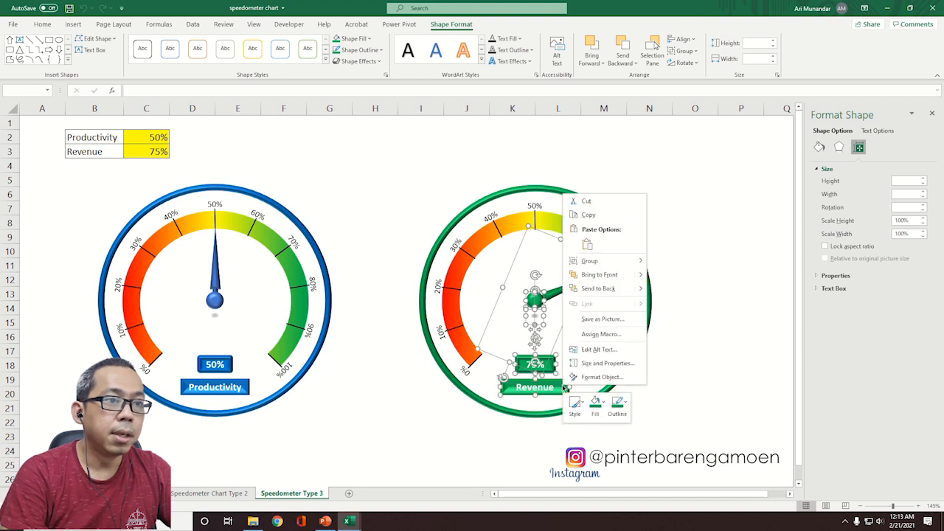
{"action": "left_click", "coordinate": [606, 280]}
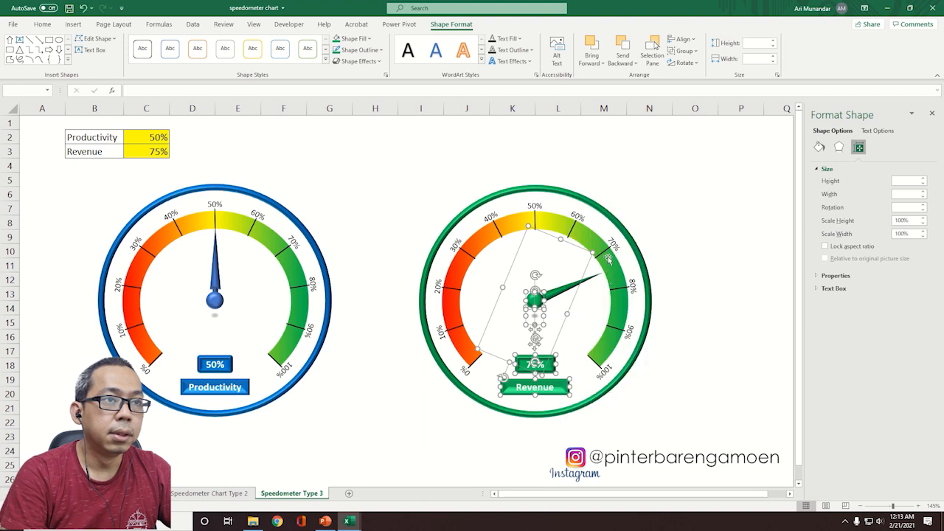
Step: Preview a Blue-Gray, Text 2, Lighter 80% fill on the Revenue gauge's outer circle without applying it
{"action": "left_click", "coordinate": [666, 234]}
{"action": "left_click", "coordinate": [636, 248]}
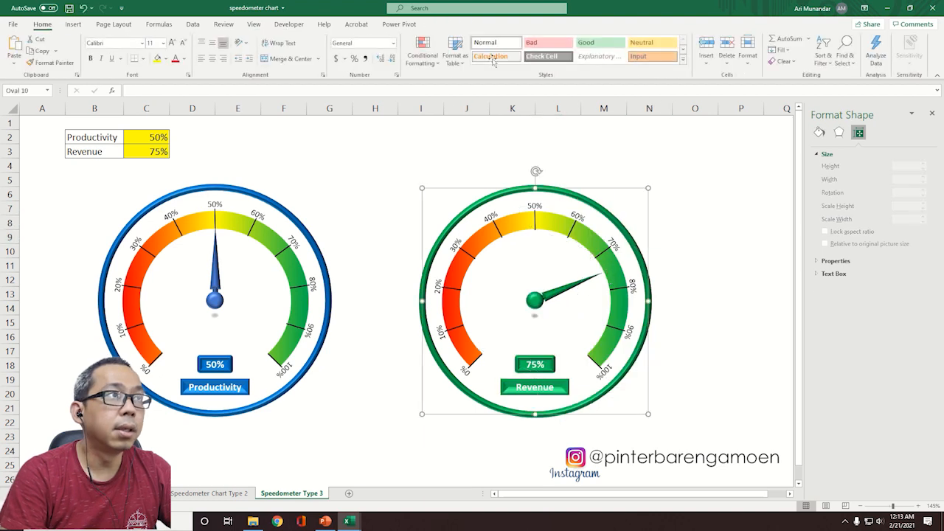
{"action": "left_click", "coordinate": [354, 39]}
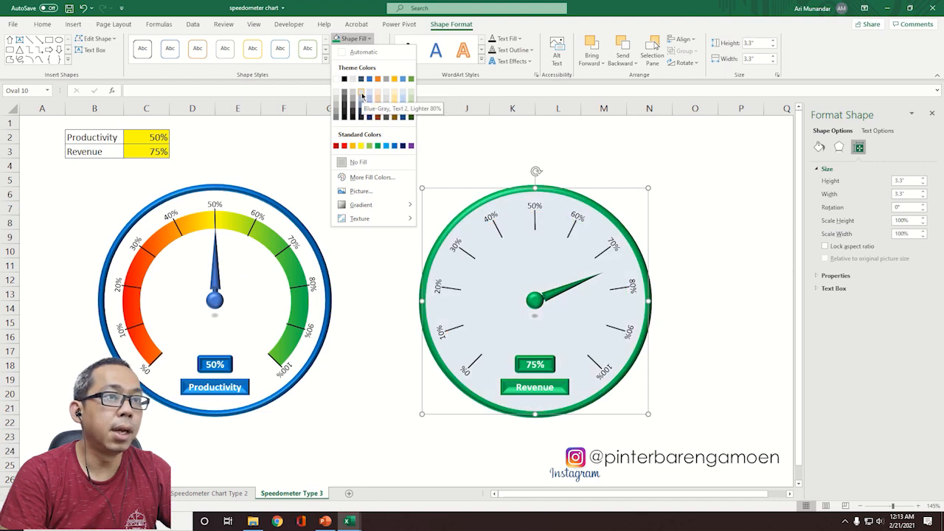
{"action": "left_click", "coordinate": [607, 219]}
Step: Try to bring only the Revenue gauge's gradient arc to the front, and undo it
{"action": "left_click", "coordinate": [592, 230]}
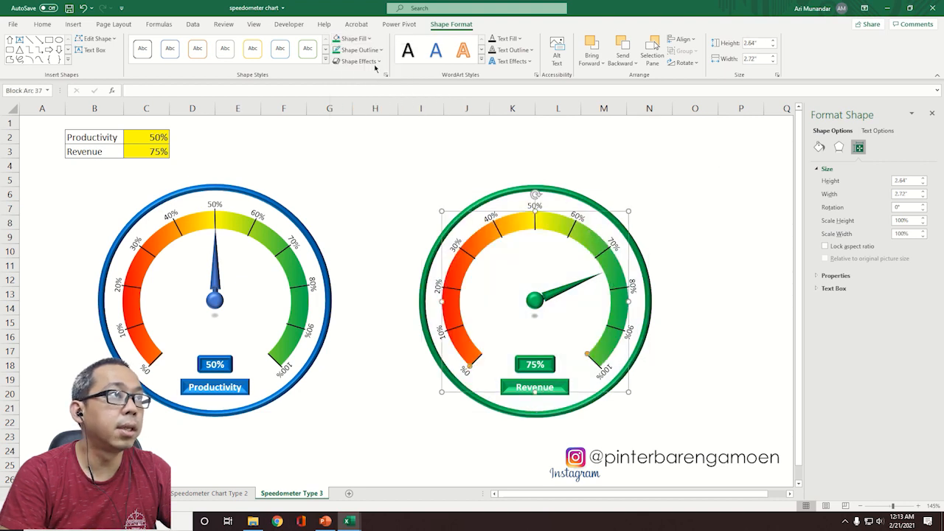
{"action": "right_click", "coordinate": [591, 244]}
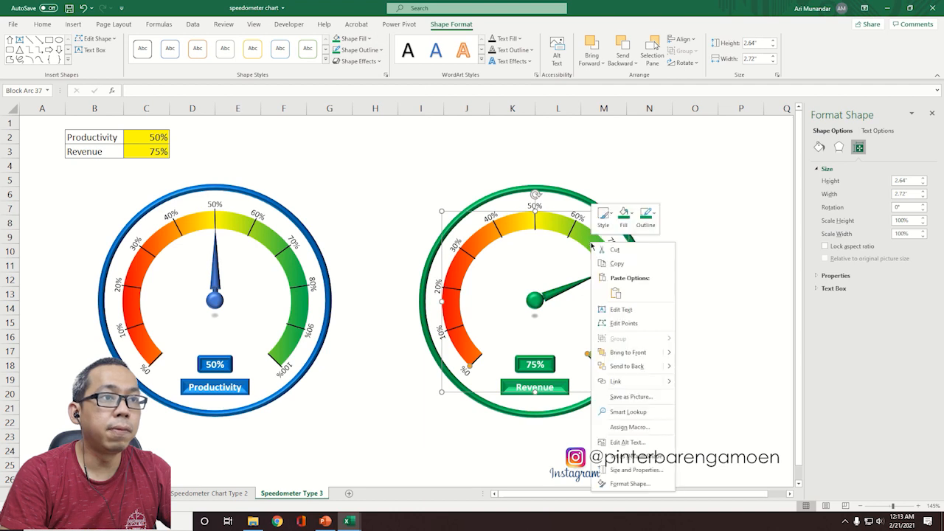
{"action": "left_click", "coordinate": [645, 352]}
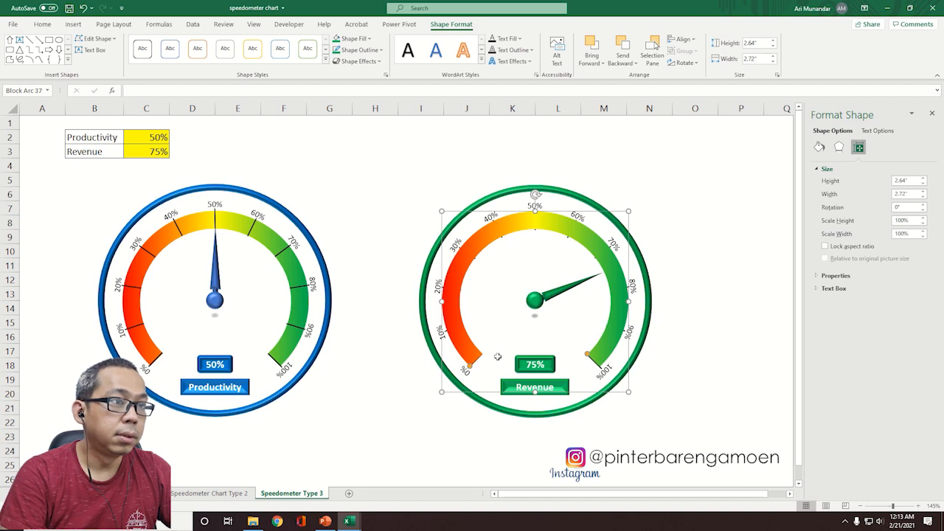
{"action": "key", "text": "ctrl+z"}
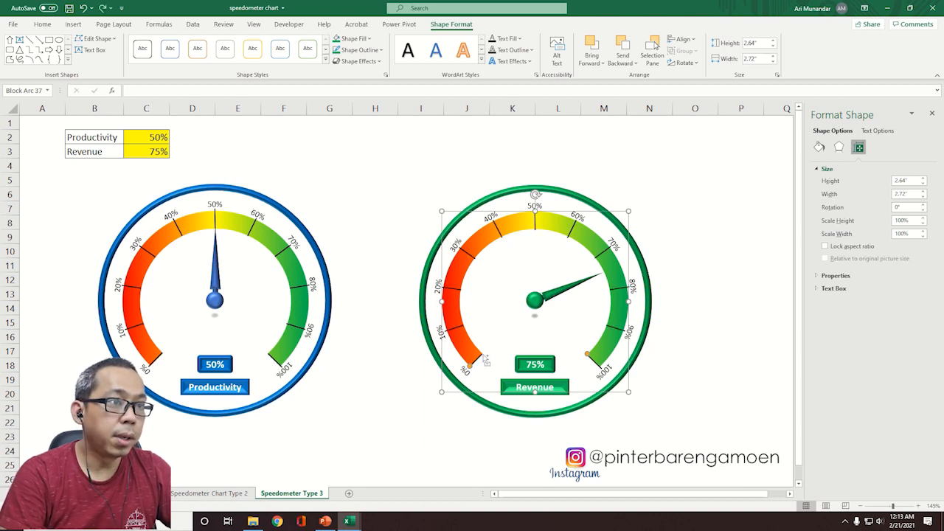
Step: Bring the Revenue gauge's gradient arc and all its tick marks from 0% to 100% to the front together
{"action": "left_click", "coordinate": [477, 358], "text": "ctrl"}
{"action": "left_click", "coordinate": [456, 327], "text": "ctrl"}
{"action": "left_click", "coordinate": [458, 292], "text": "ctrl"}
{"action": "left_click", "coordinate": [472, 261], "text": "ctrl"}
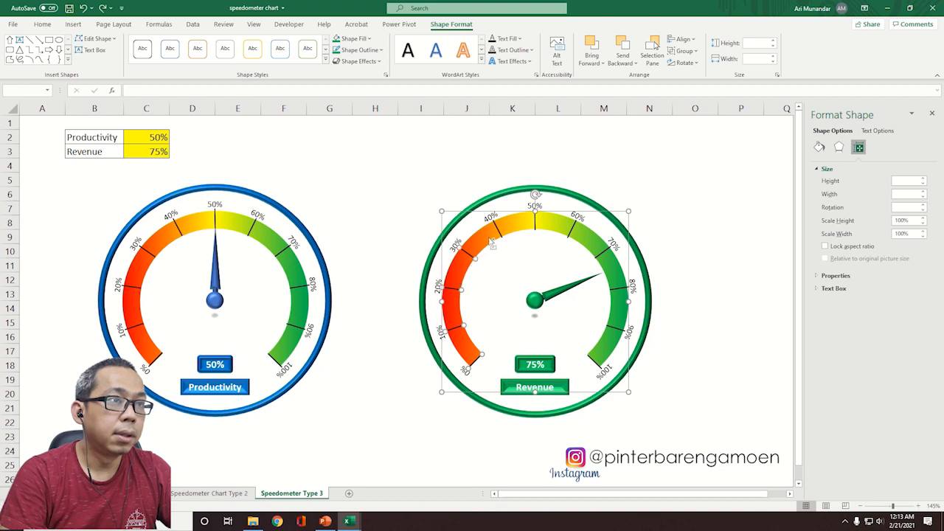
{"action": "left_click", "coordinate": [501, 239], "text": "ctrl"}
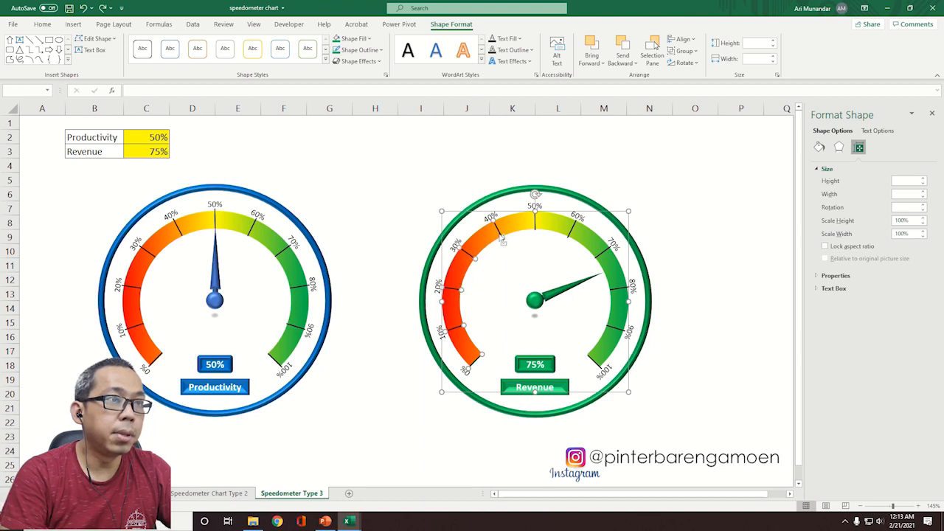
{"action": "left_click", "coordinate": [536, 230], "text": "ctrl"}
{"action": "left_click", "coordinate": [574, 233], "text": "ctrl"}
{"action": "left_click", "coordinate": [599, 256], "text": "ctrl"}
{"action": "left_click", "coordinate": [618, 295], "text": "ctrl"}
{"action": "left_click", "coordinate": [624, 330], "text": "ctrl"}
{"action": "left_click", "coordinate": [592, 358], "text": "ctrl"}
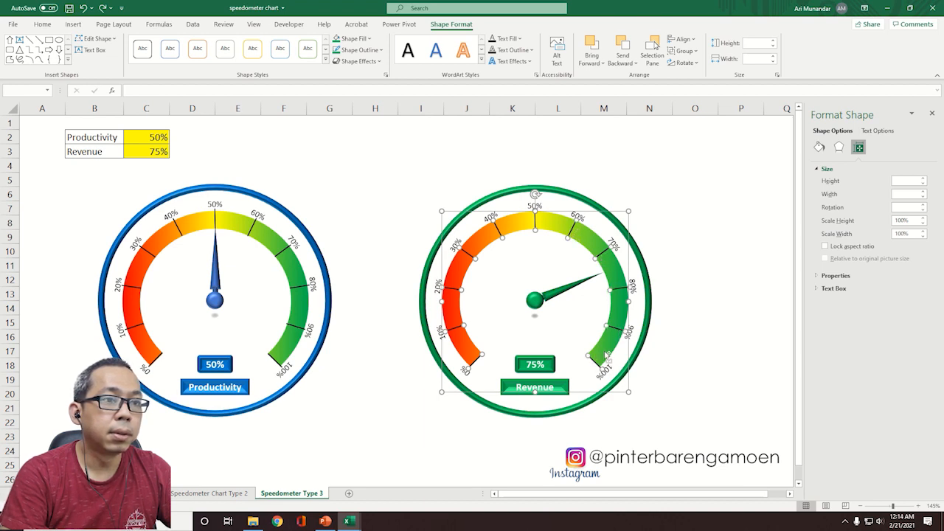
{"action": "left_click", "coordinate": [608, 353], "text": "ctrl"}
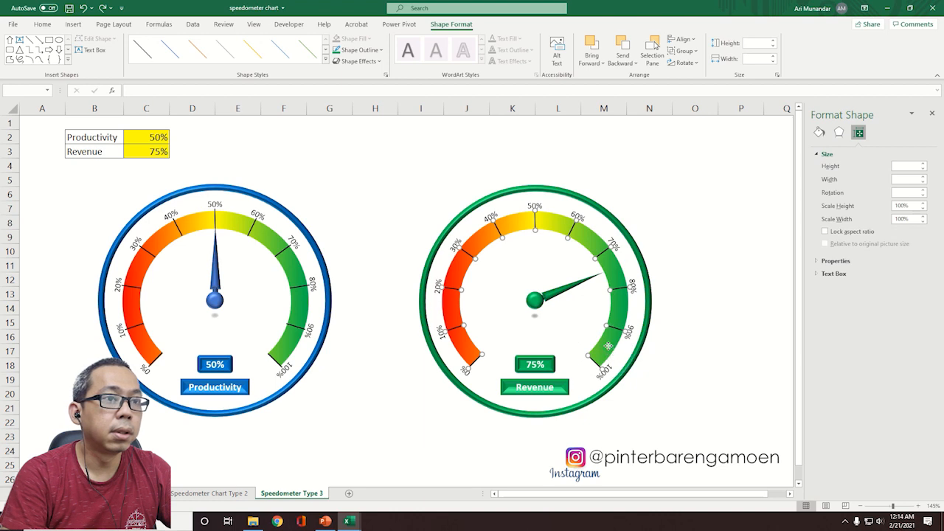
{"action": "right_click", "coordinate": [611, 350]}
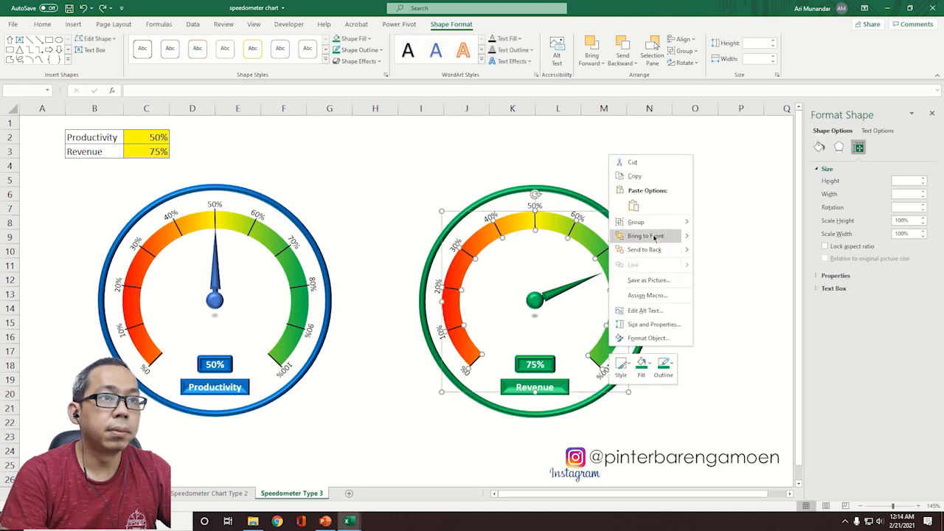
{"action": "left_click", "coordinate": [655, 237]}
{"action": "left_click", "coordinate": [697, 252]}
Step: Preview light theme fill colors on the Revenue gauge's outer circle again, keep its present fill and deselect it
{"action": "left_click", "coordinate": [592, 210]}
{"action": "left_click", "coordinate": [451, 24]}
{"action": "left_click", "coordinate": [353, 38]}
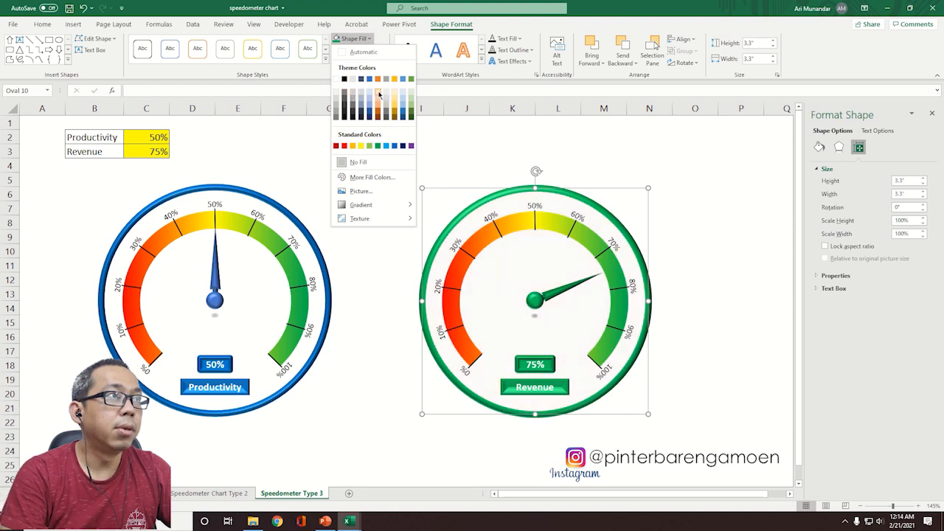
{"action": "left_click", "coordinate": [442, 150]}
{"action": "left_click", "coordinate": [504, 155]}
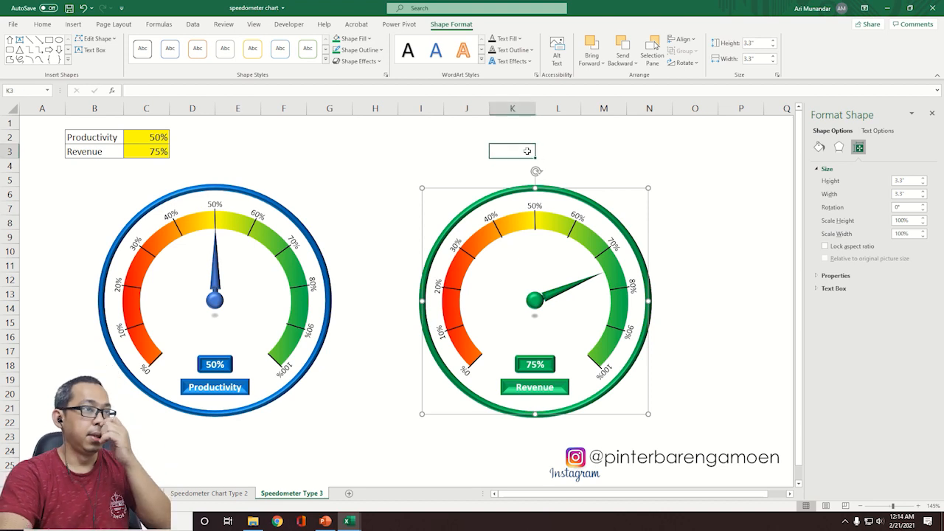
{"action": "left_click", "coordinate": [713, 207]}
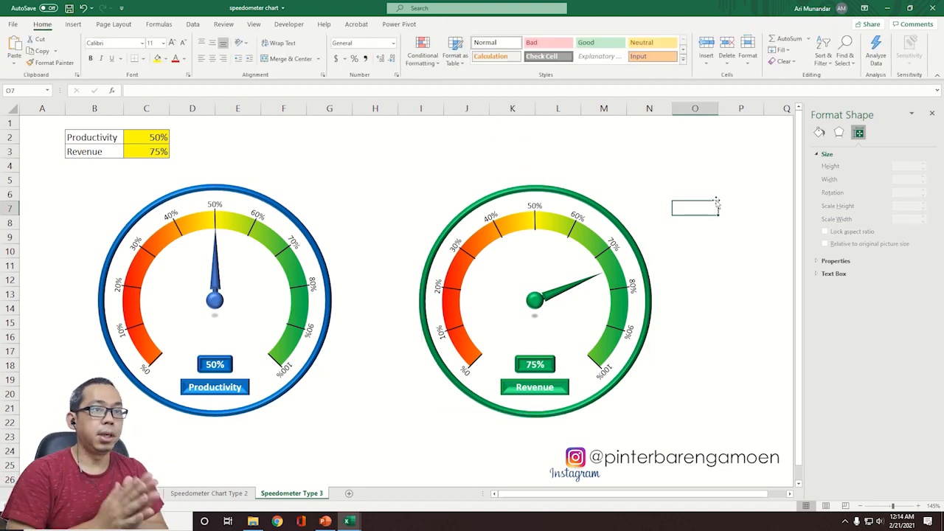